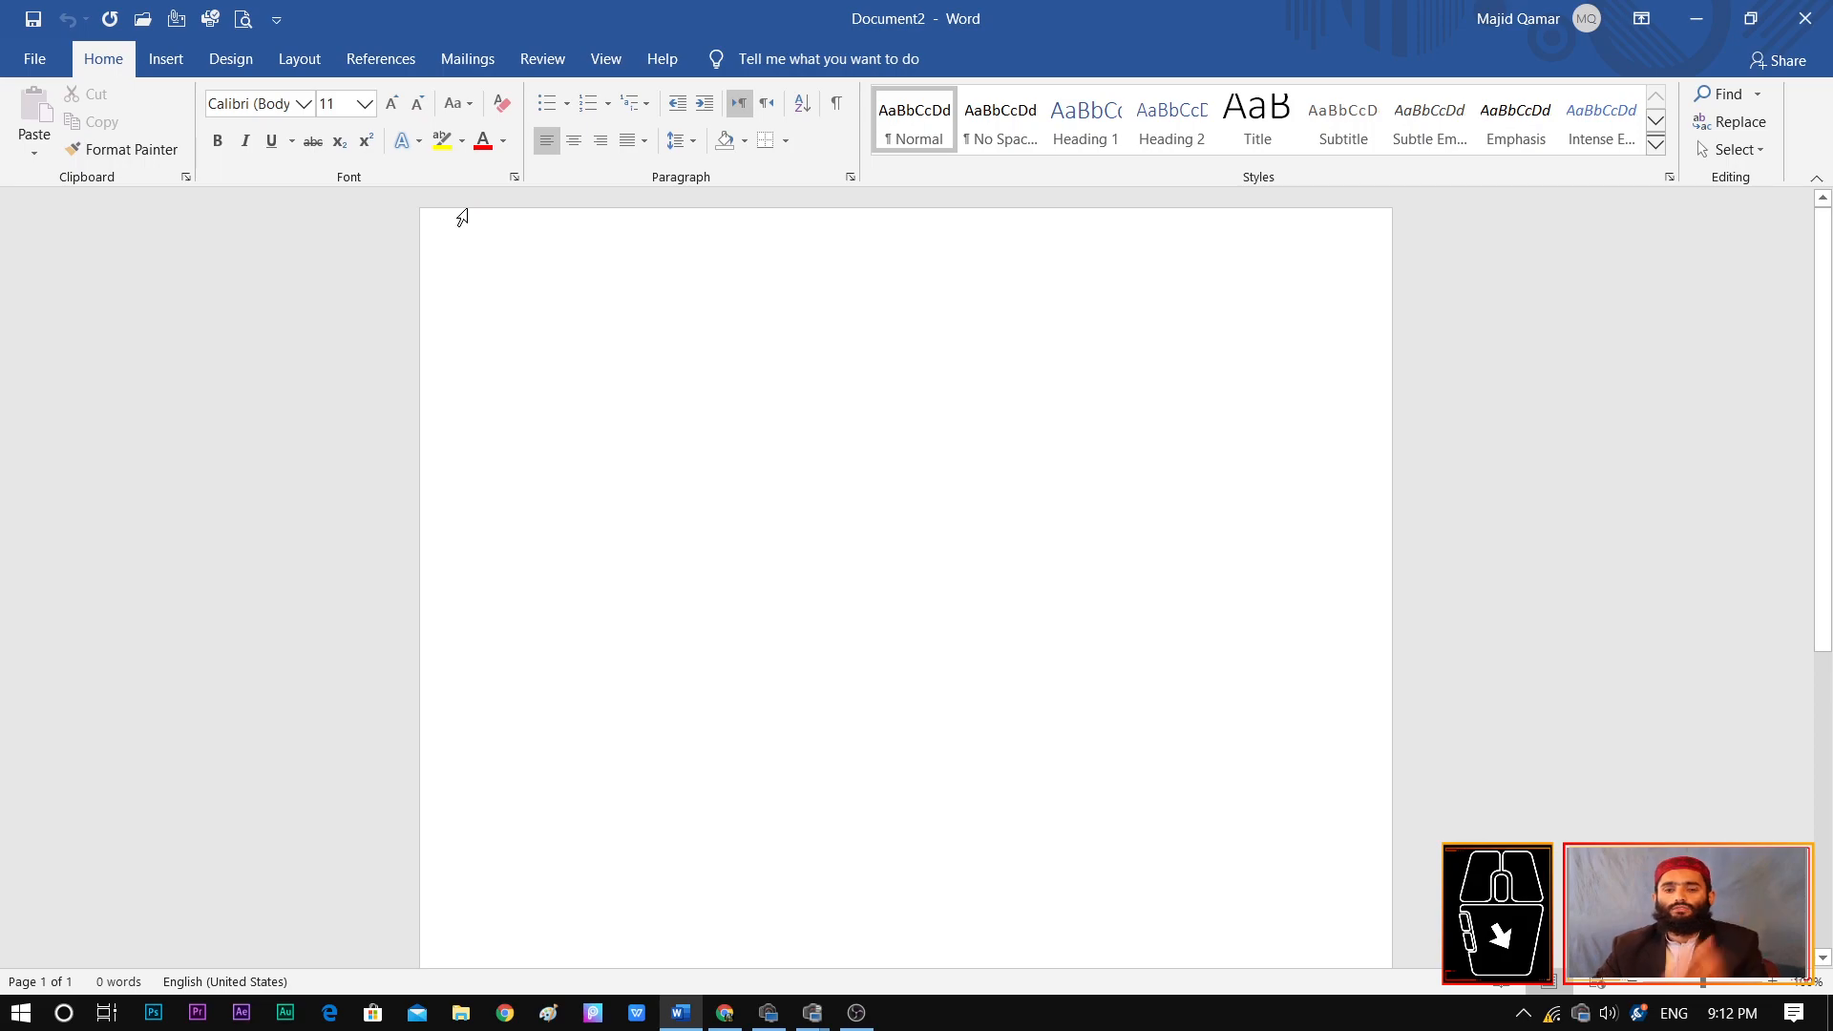
# Fill the blank document with placeholder text using =rand(8,8)
pyautogui.click(378, 58)
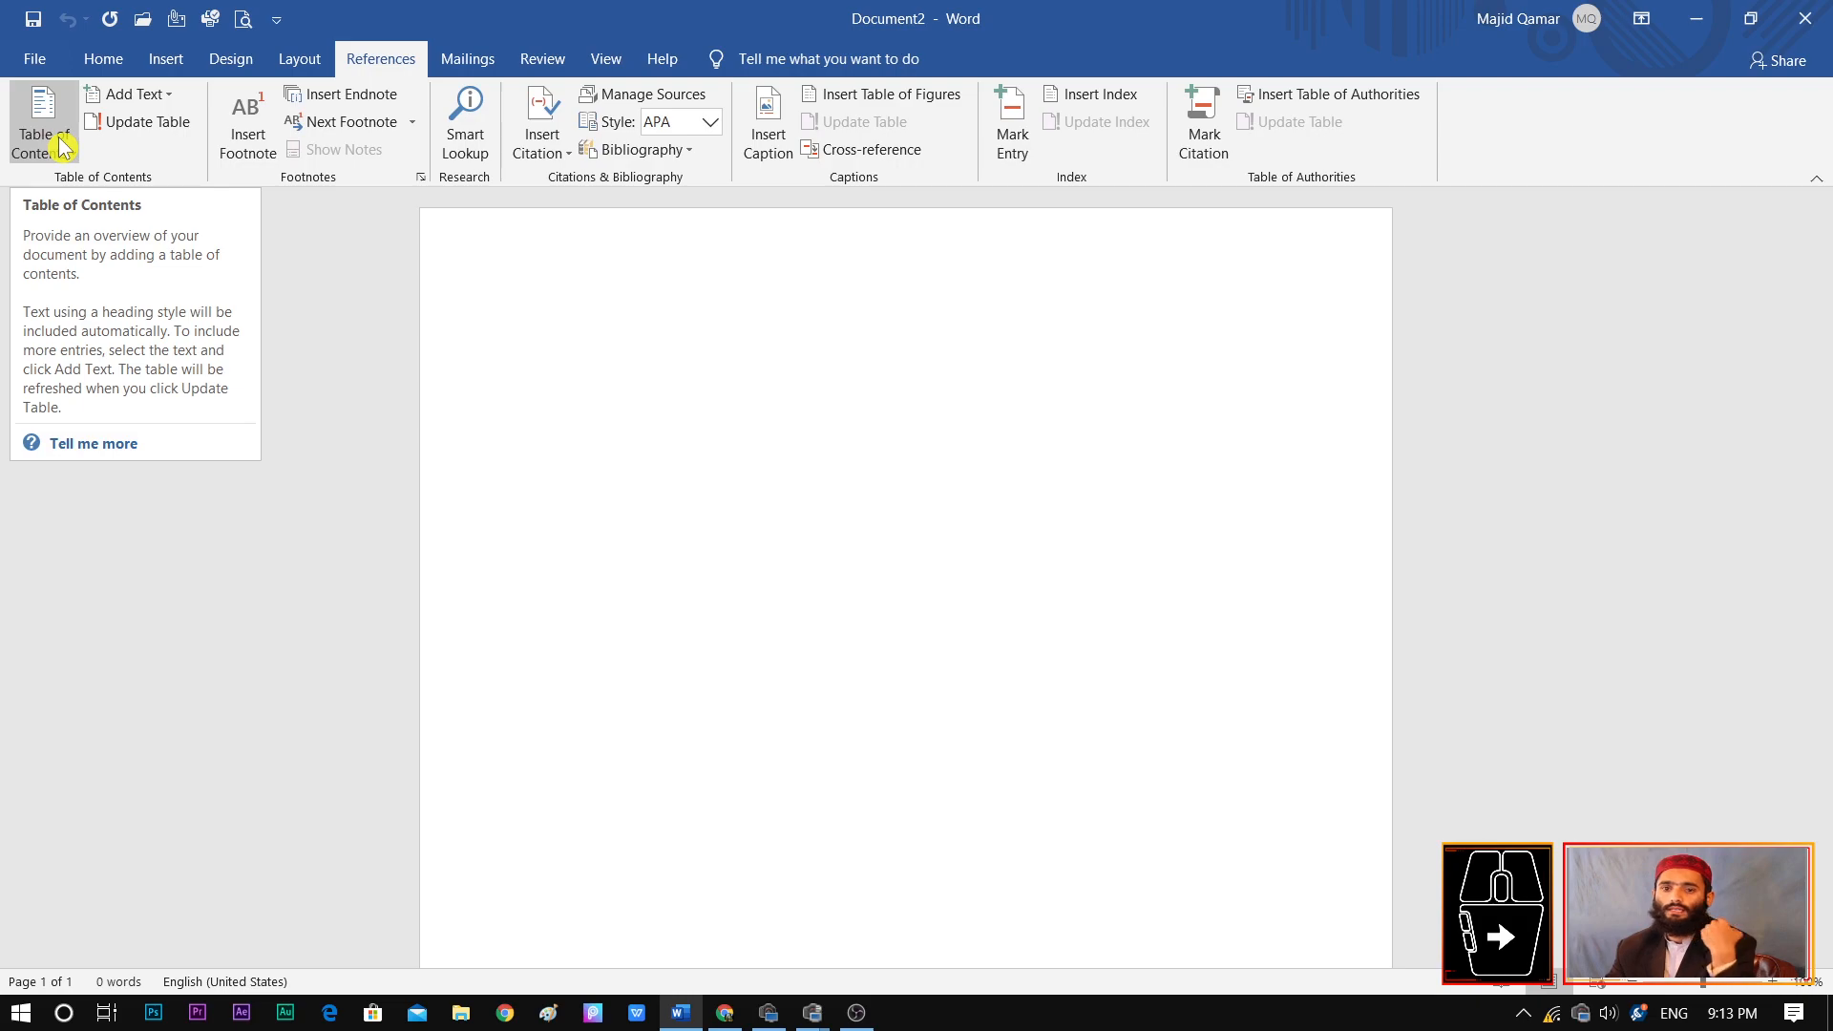
pyautogui.click(564, 333)
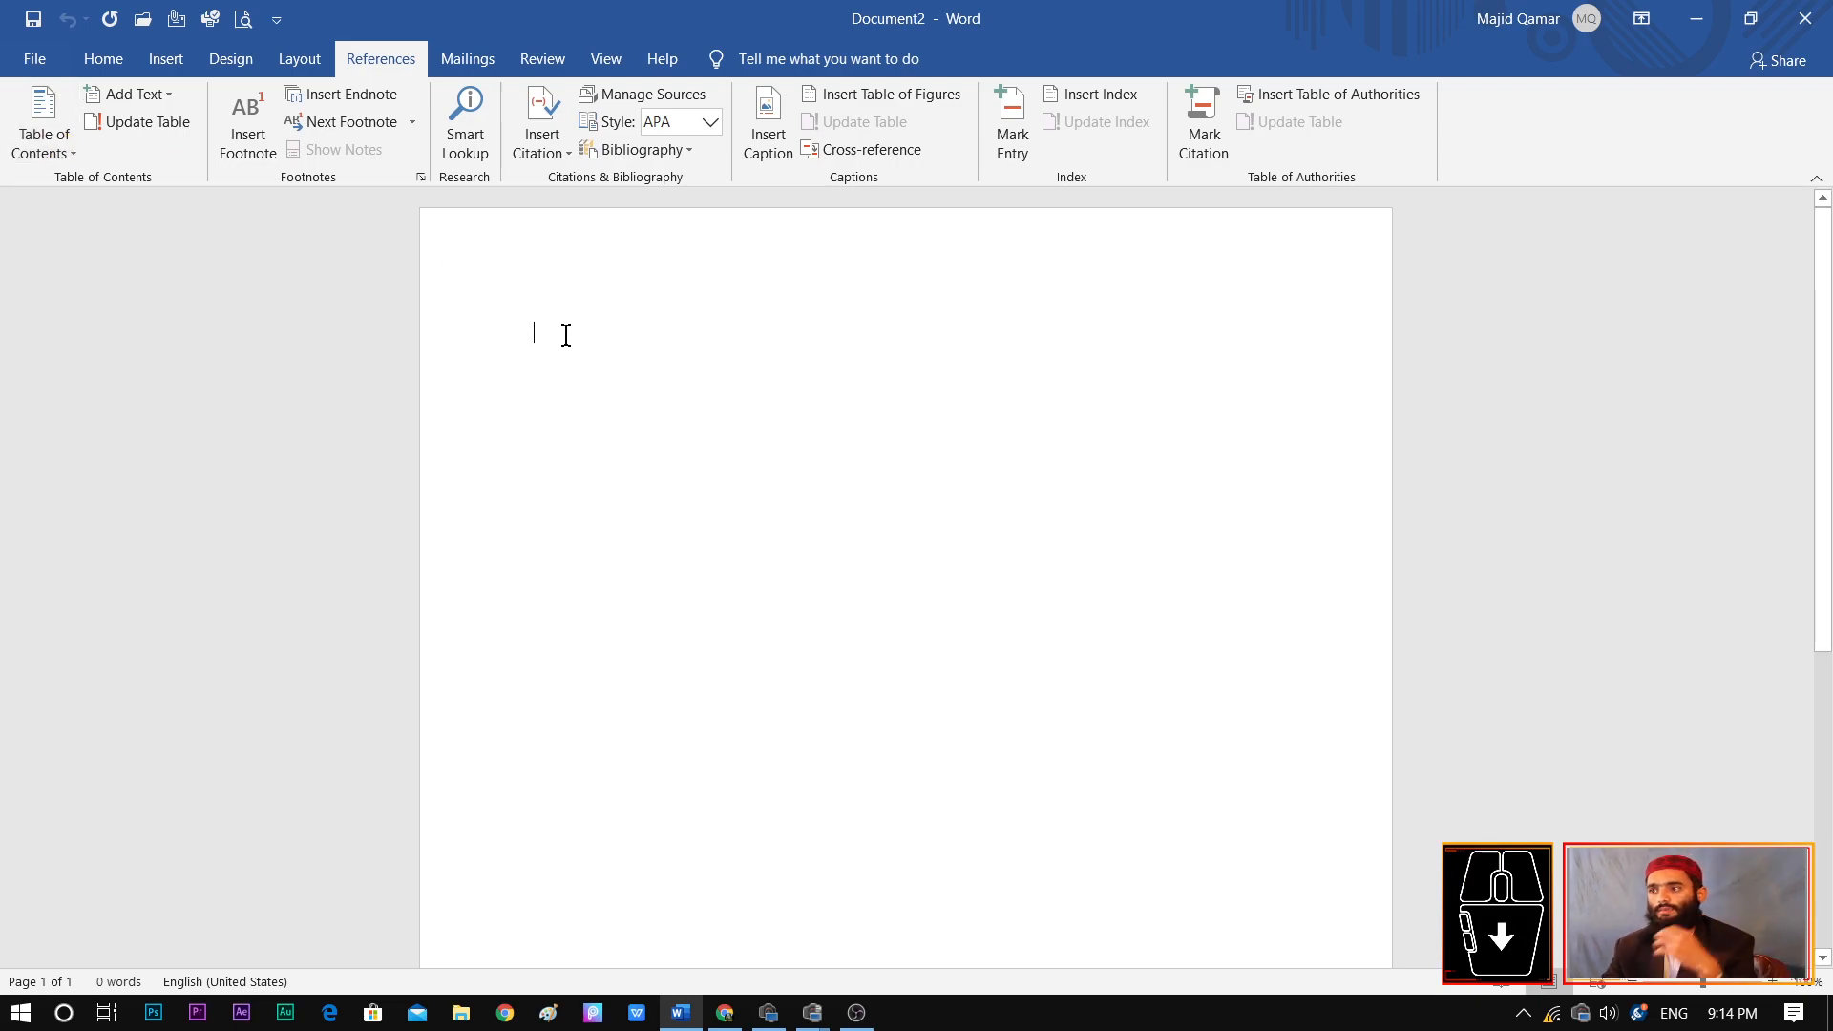
pyautogui.write('=rand(8,8')
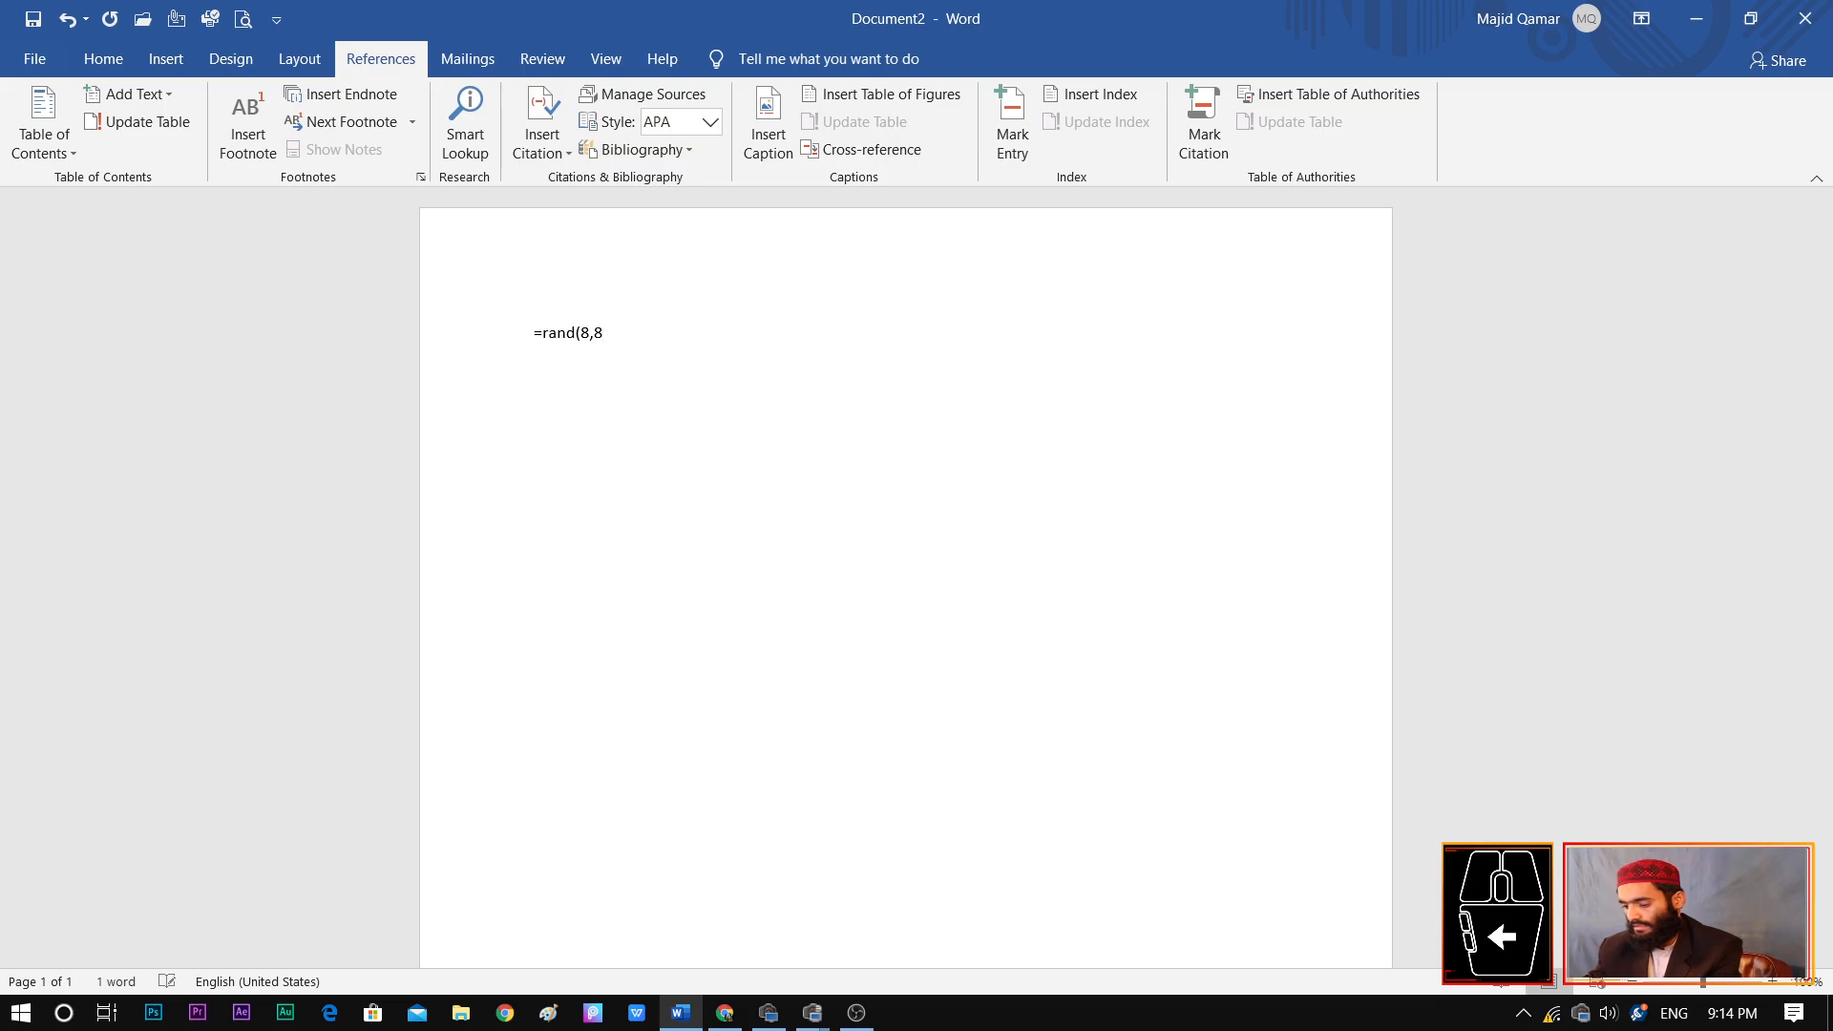
pyautogui.write(')')
pyautogui.press('Return')
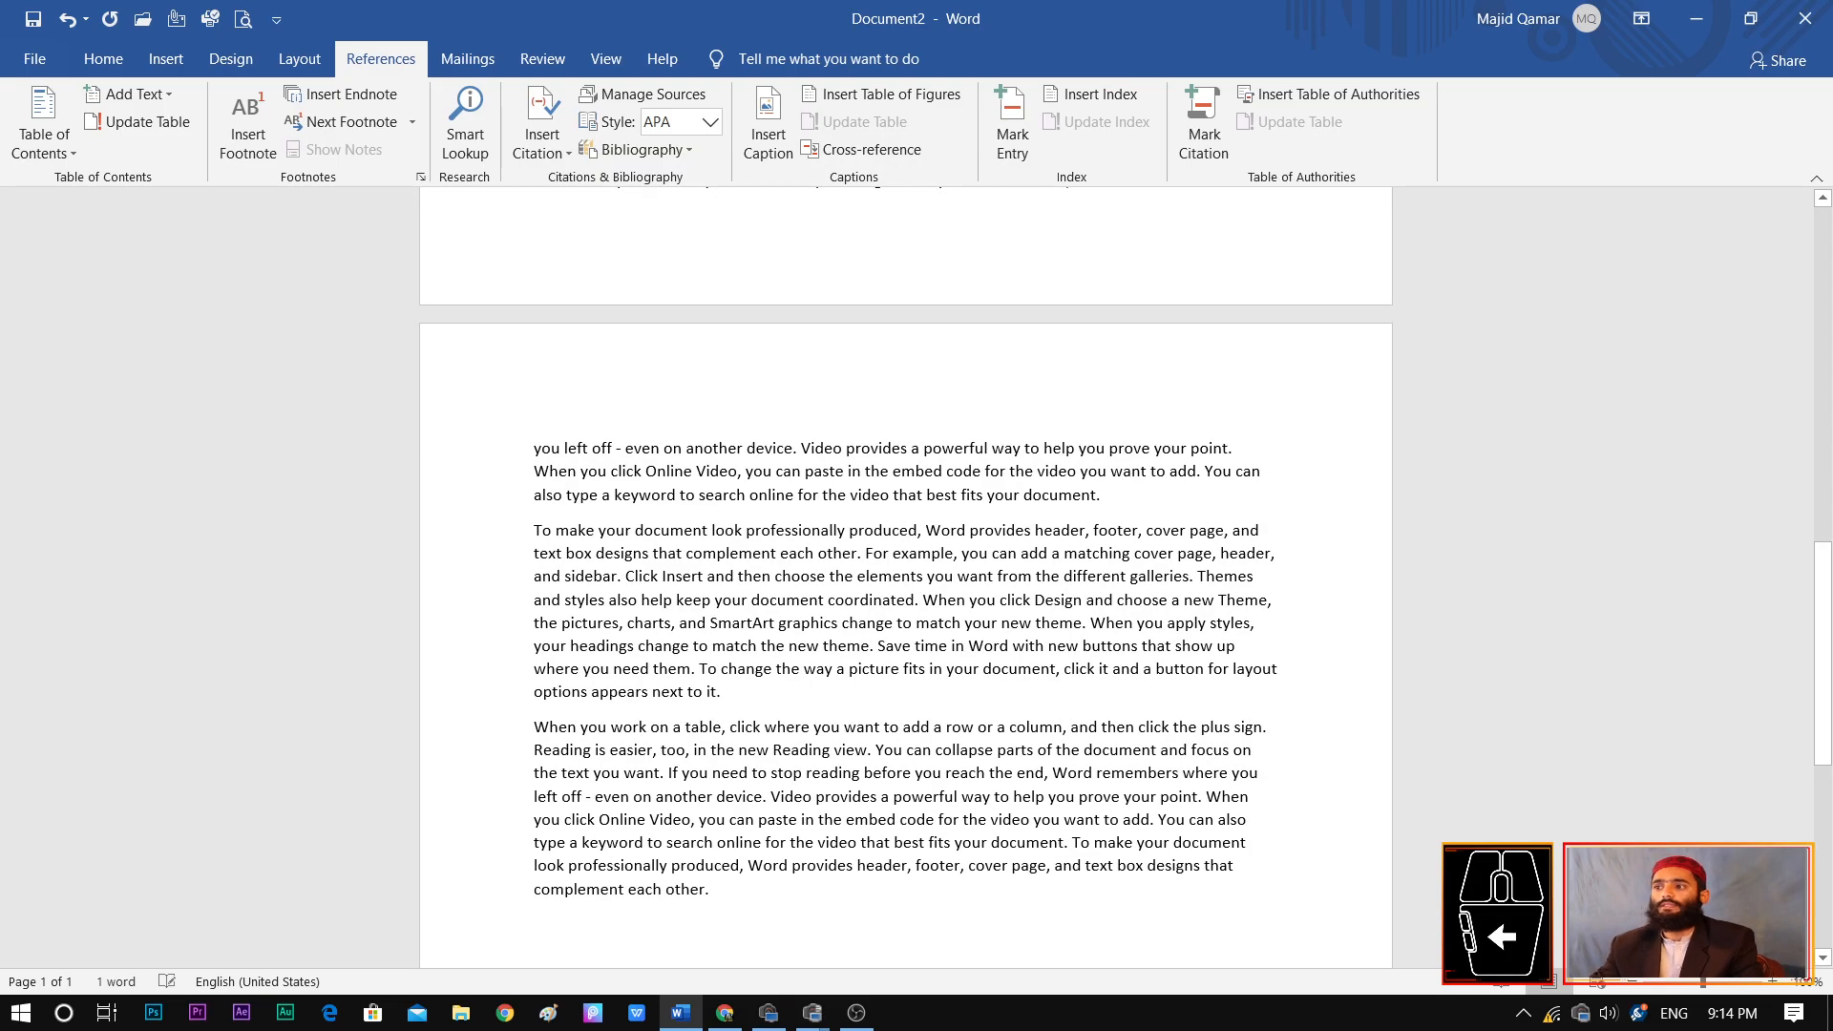
# Add the line "MS Office" above the first paragraph, correcting the capitalization of "Ms" to "MS"
pyautogui.moveTo(1824, 645); pyautogui.dragTo(1825, 313)
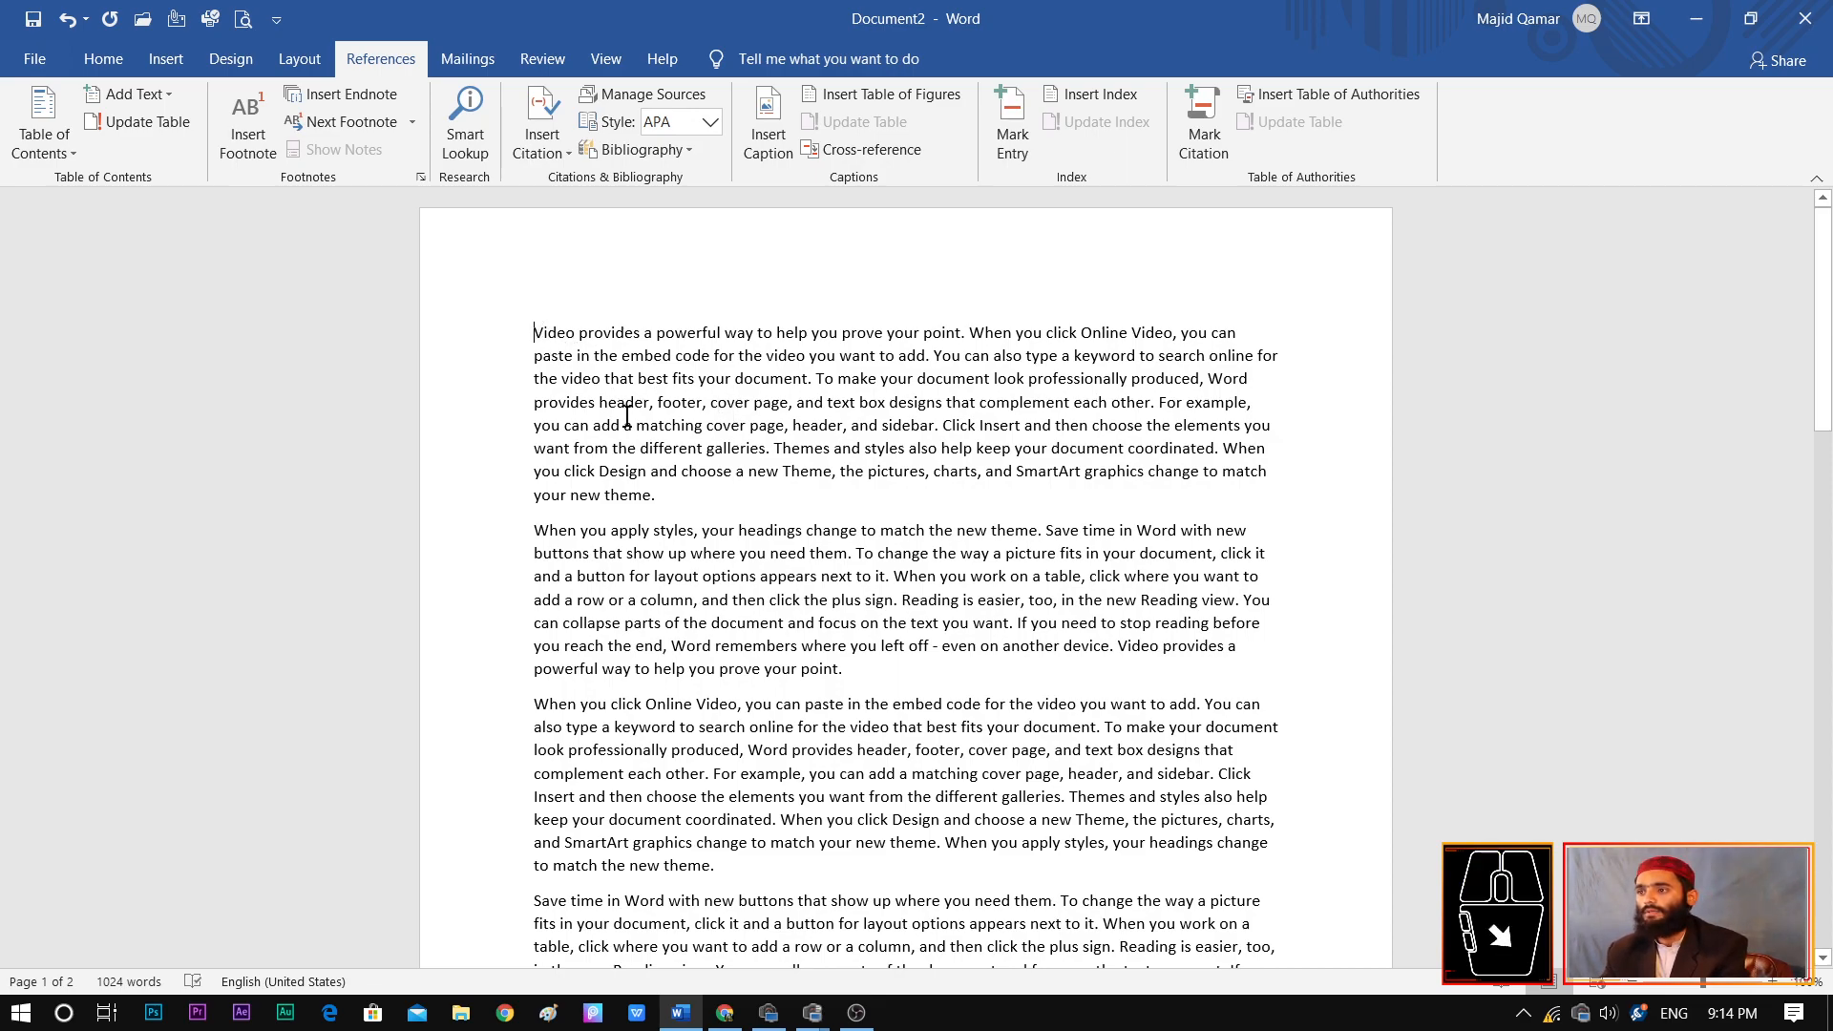
pyautogui.press('Return')
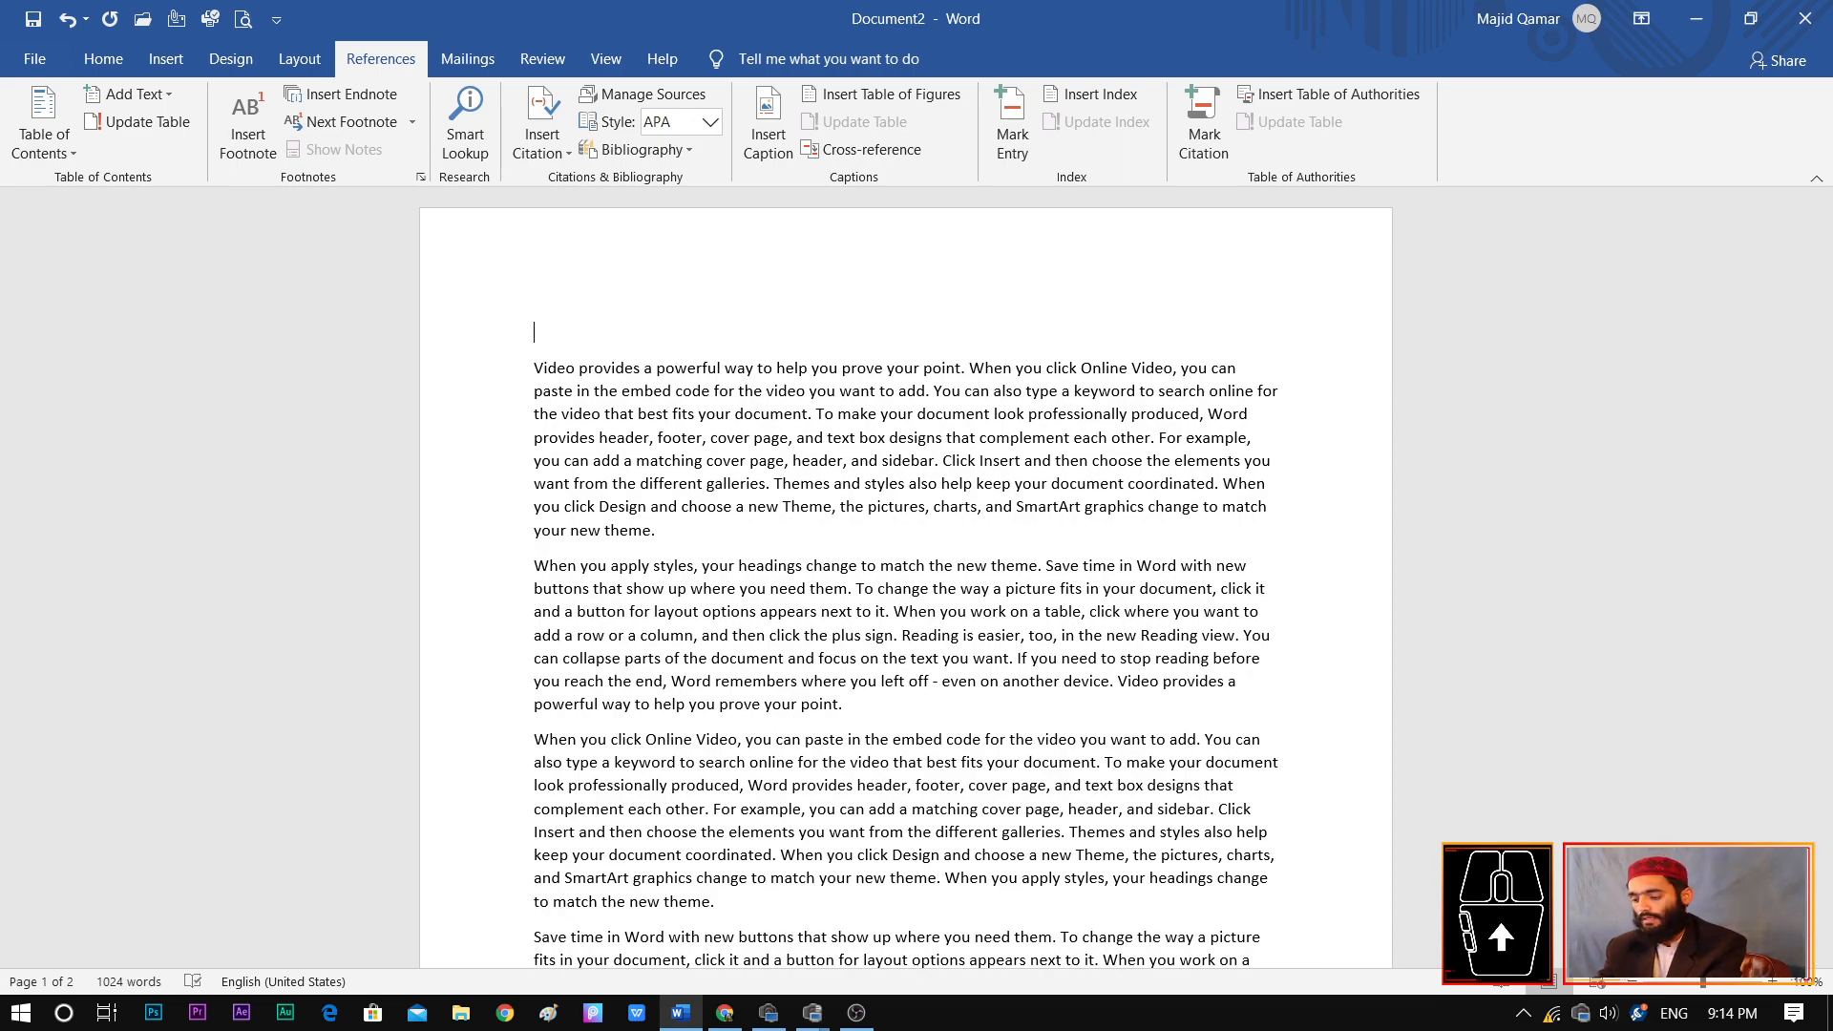
pyautogui.click(581, 337)
pyautogui.write('Ms')
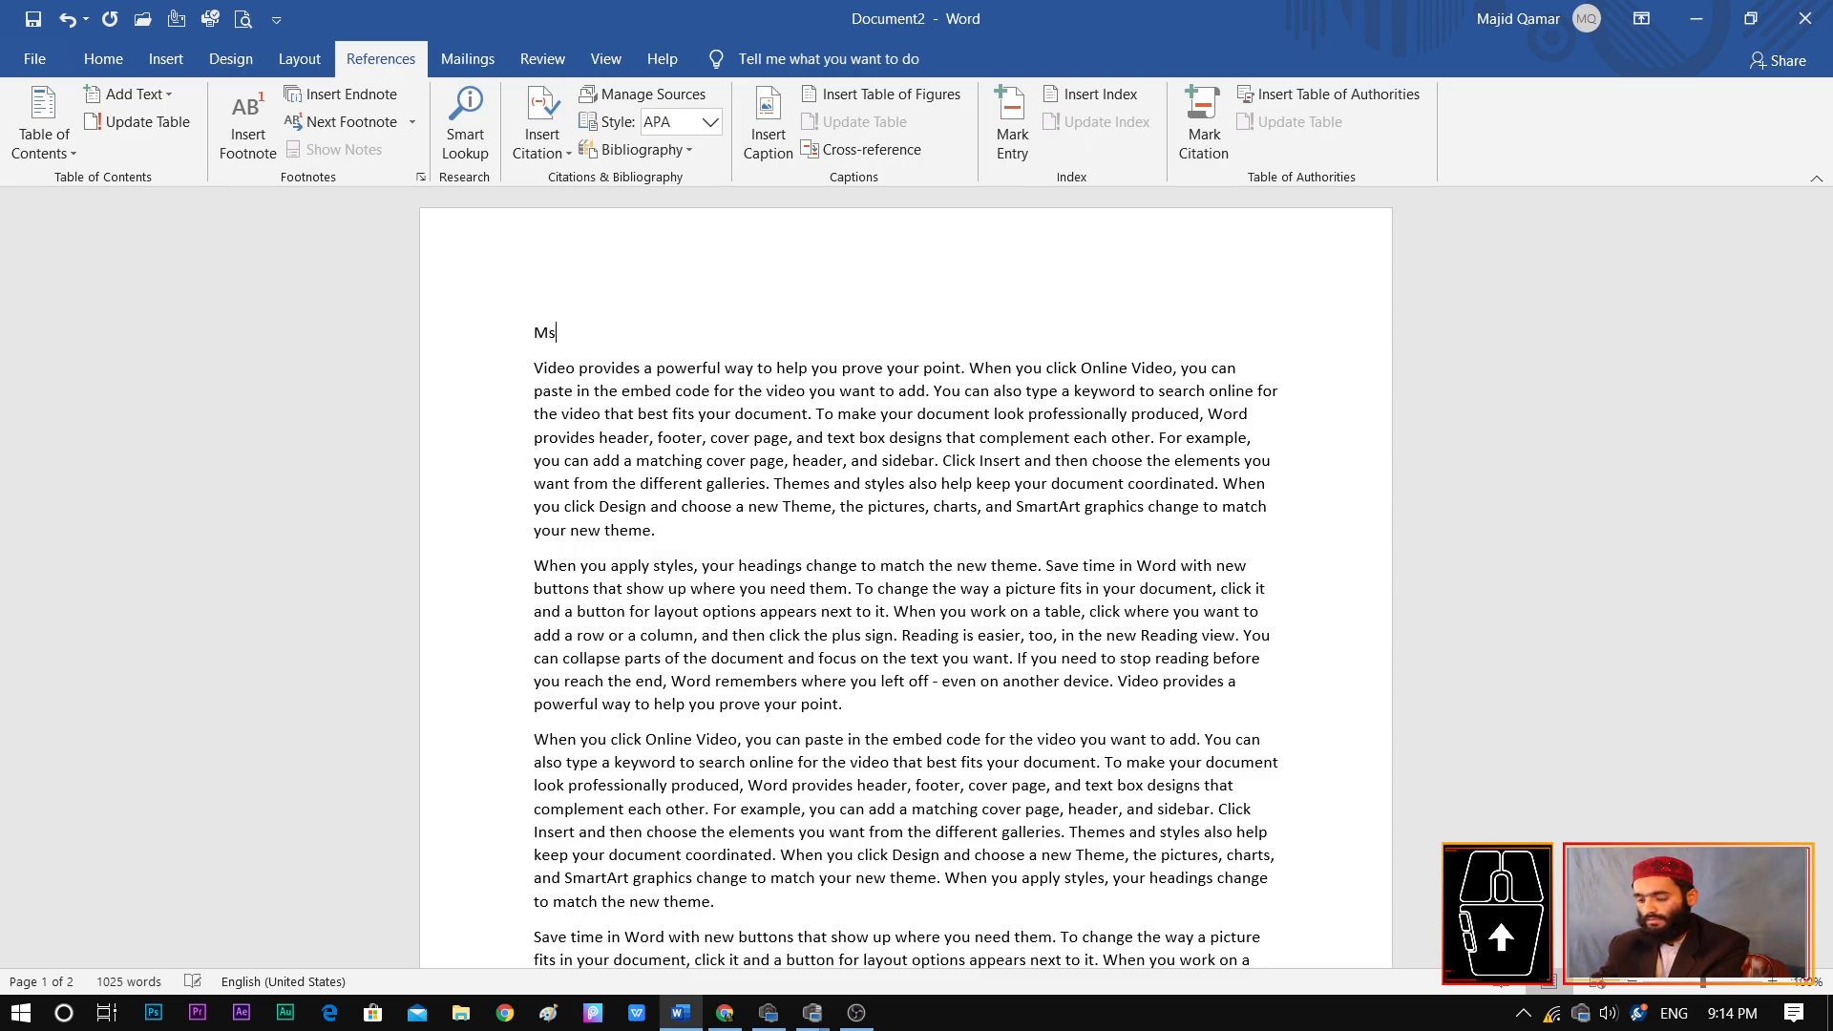
pyautogui.write(' Office')
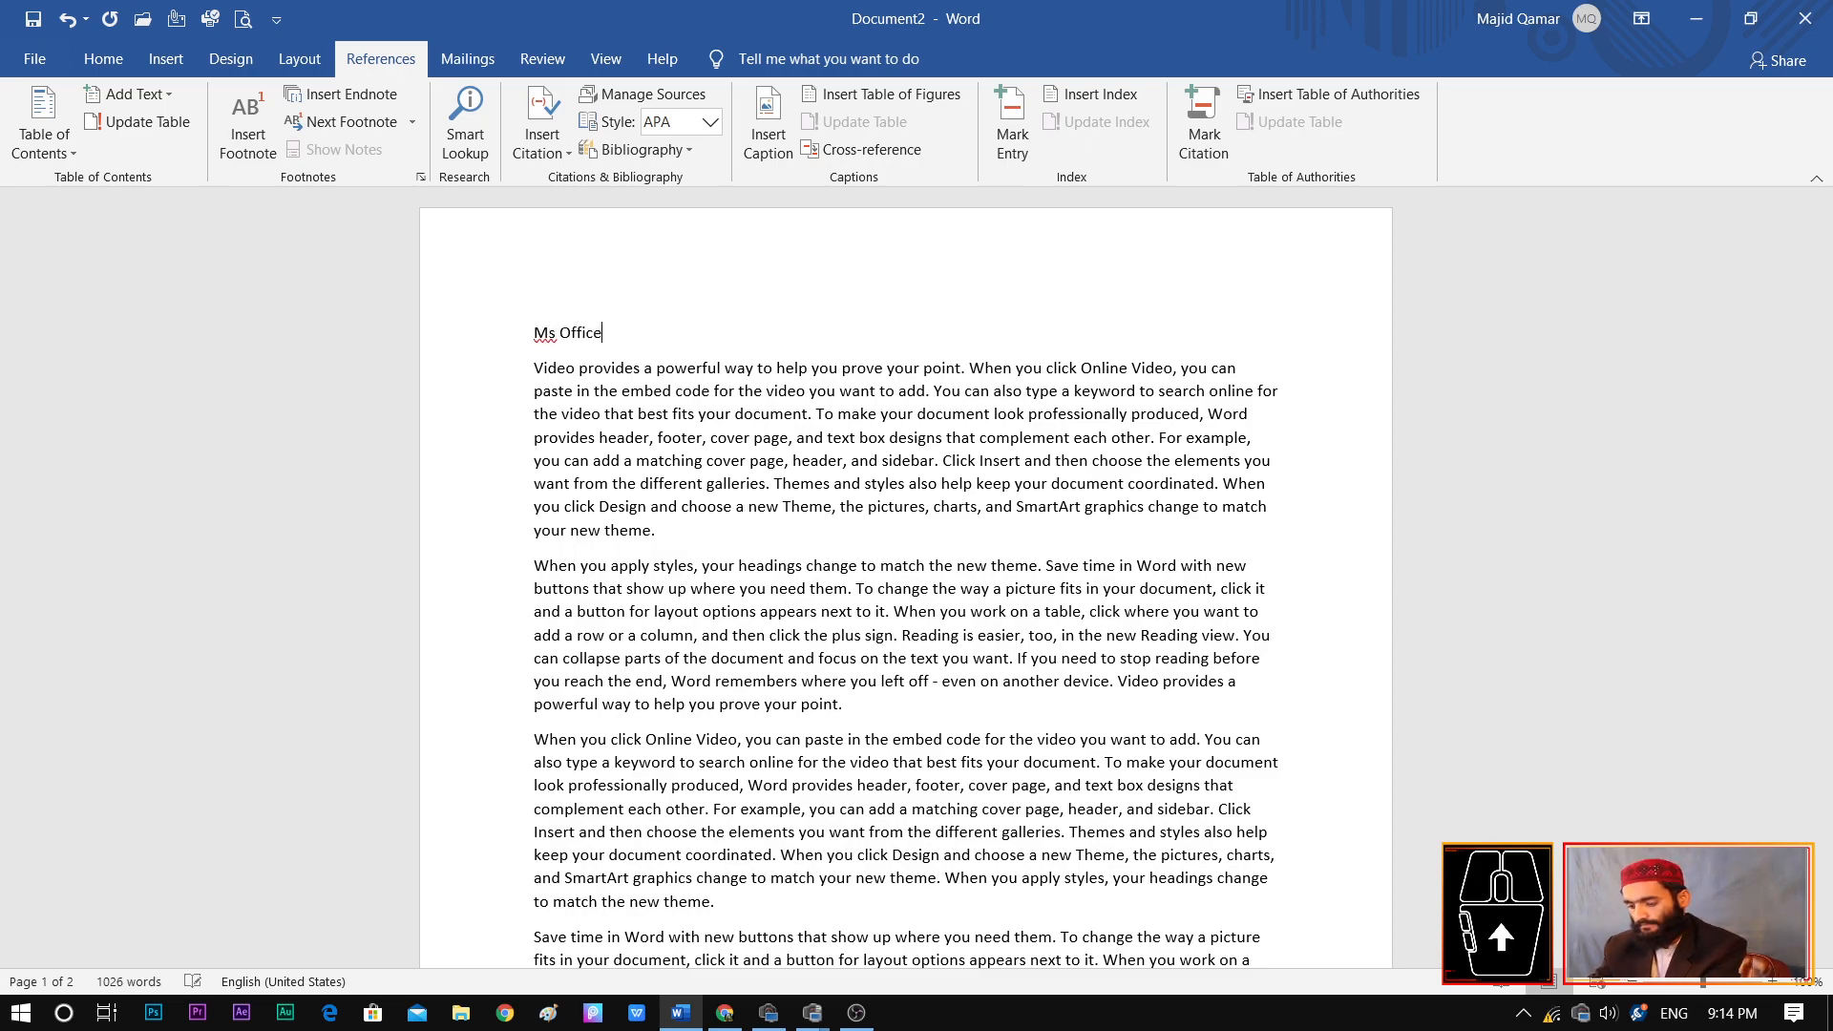
pyautogui.rightClick(542, 331)
pyautogui.click(535, 351)
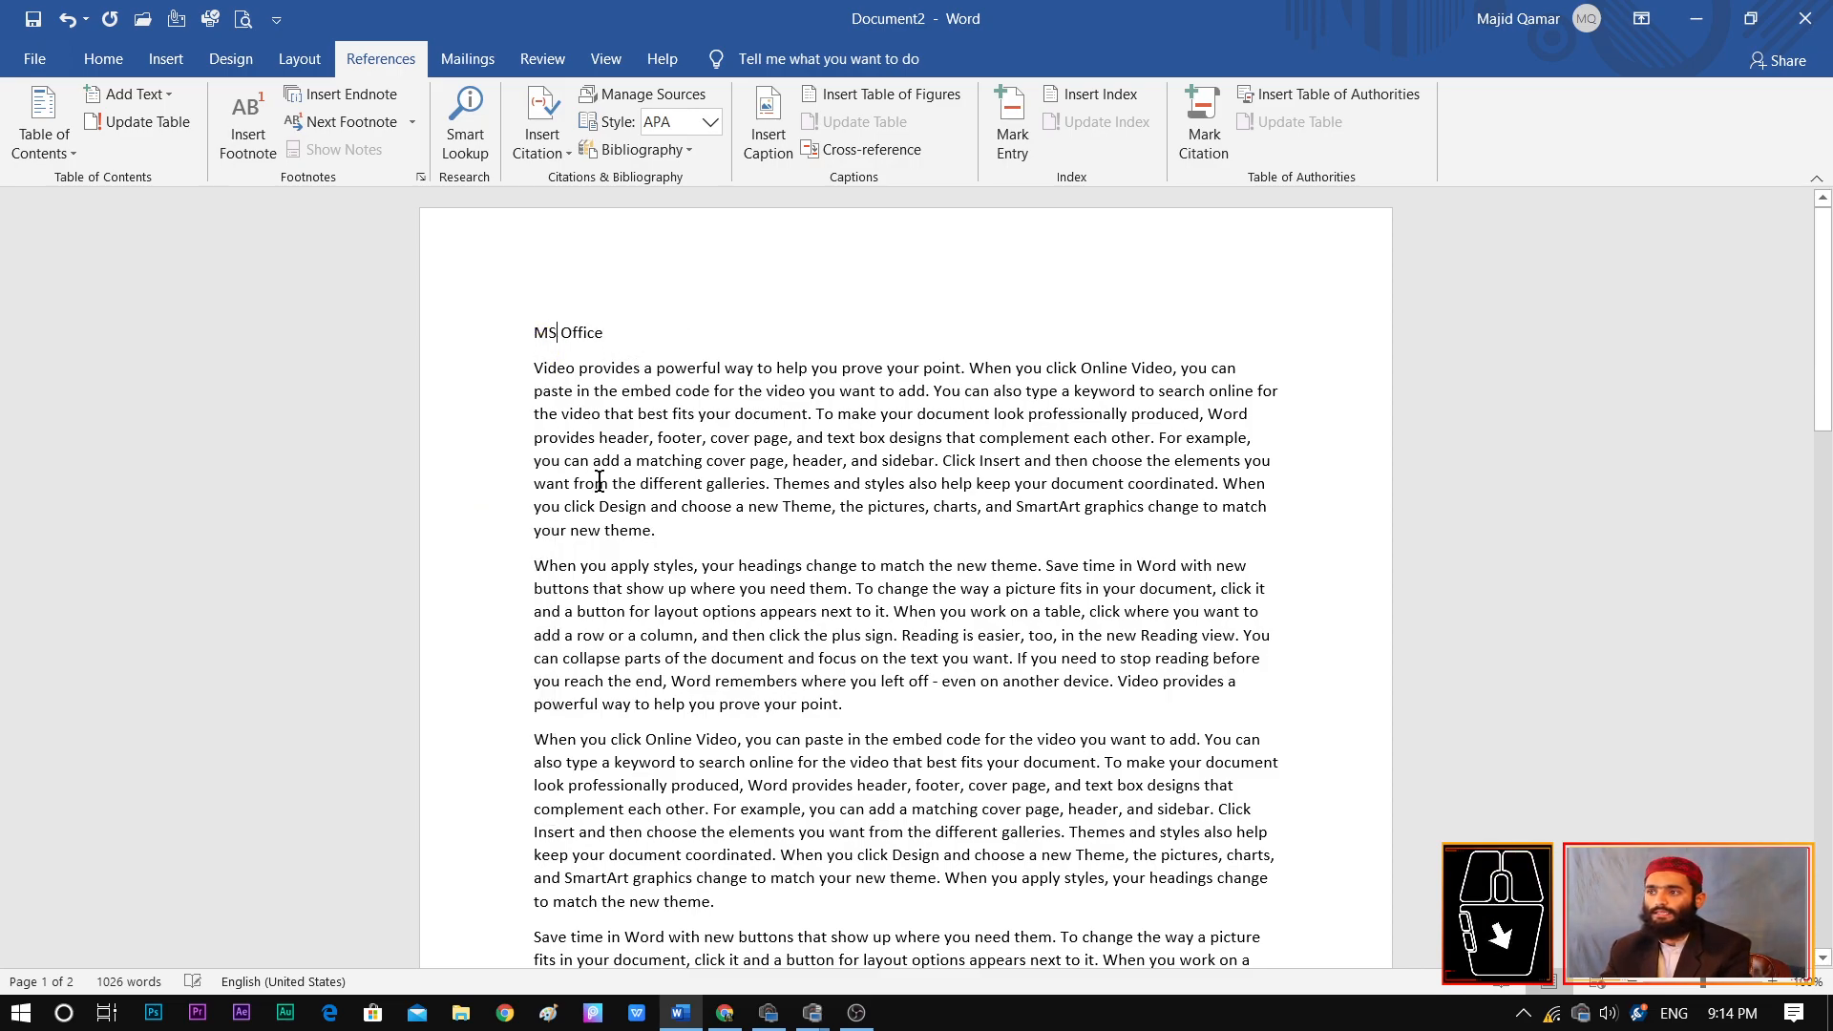
# Insert the line "MS Word" between the first and second paragraphs, with "MS" in capitals
pyautogui.click(667, 546)
pyautogui.press('Return')
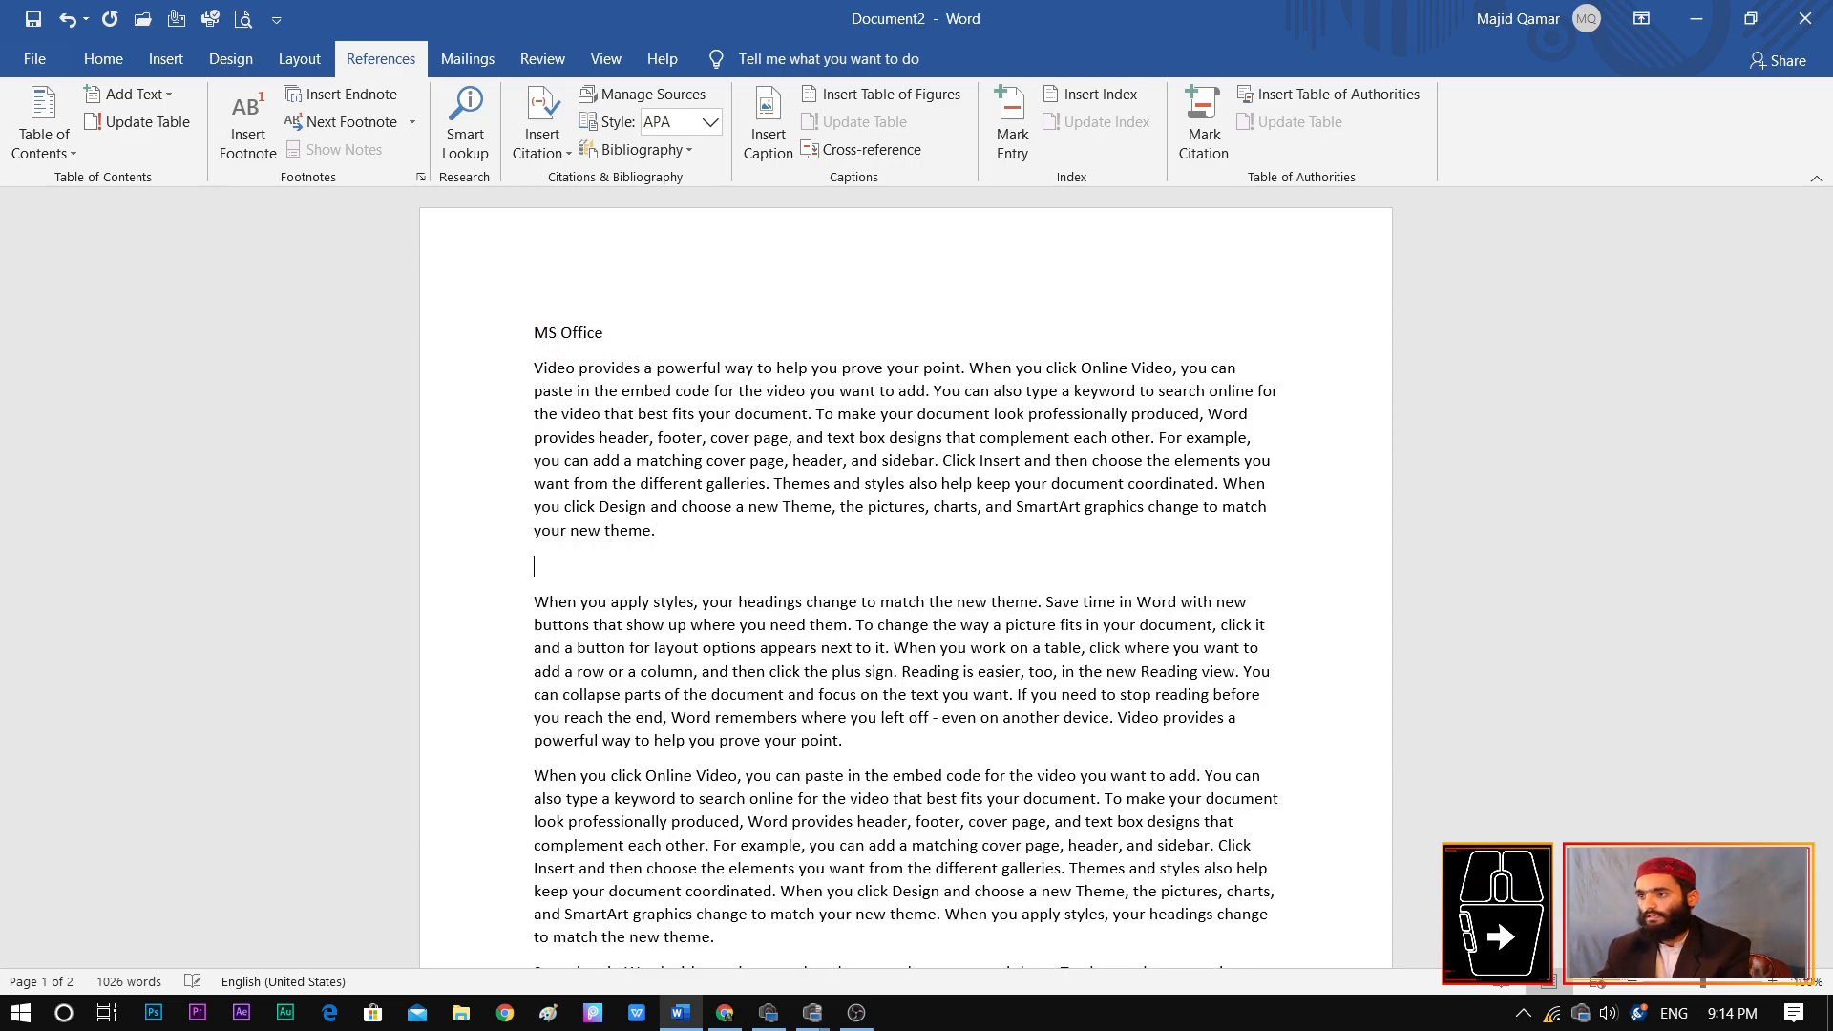
pyautogui.write('Ms Word')
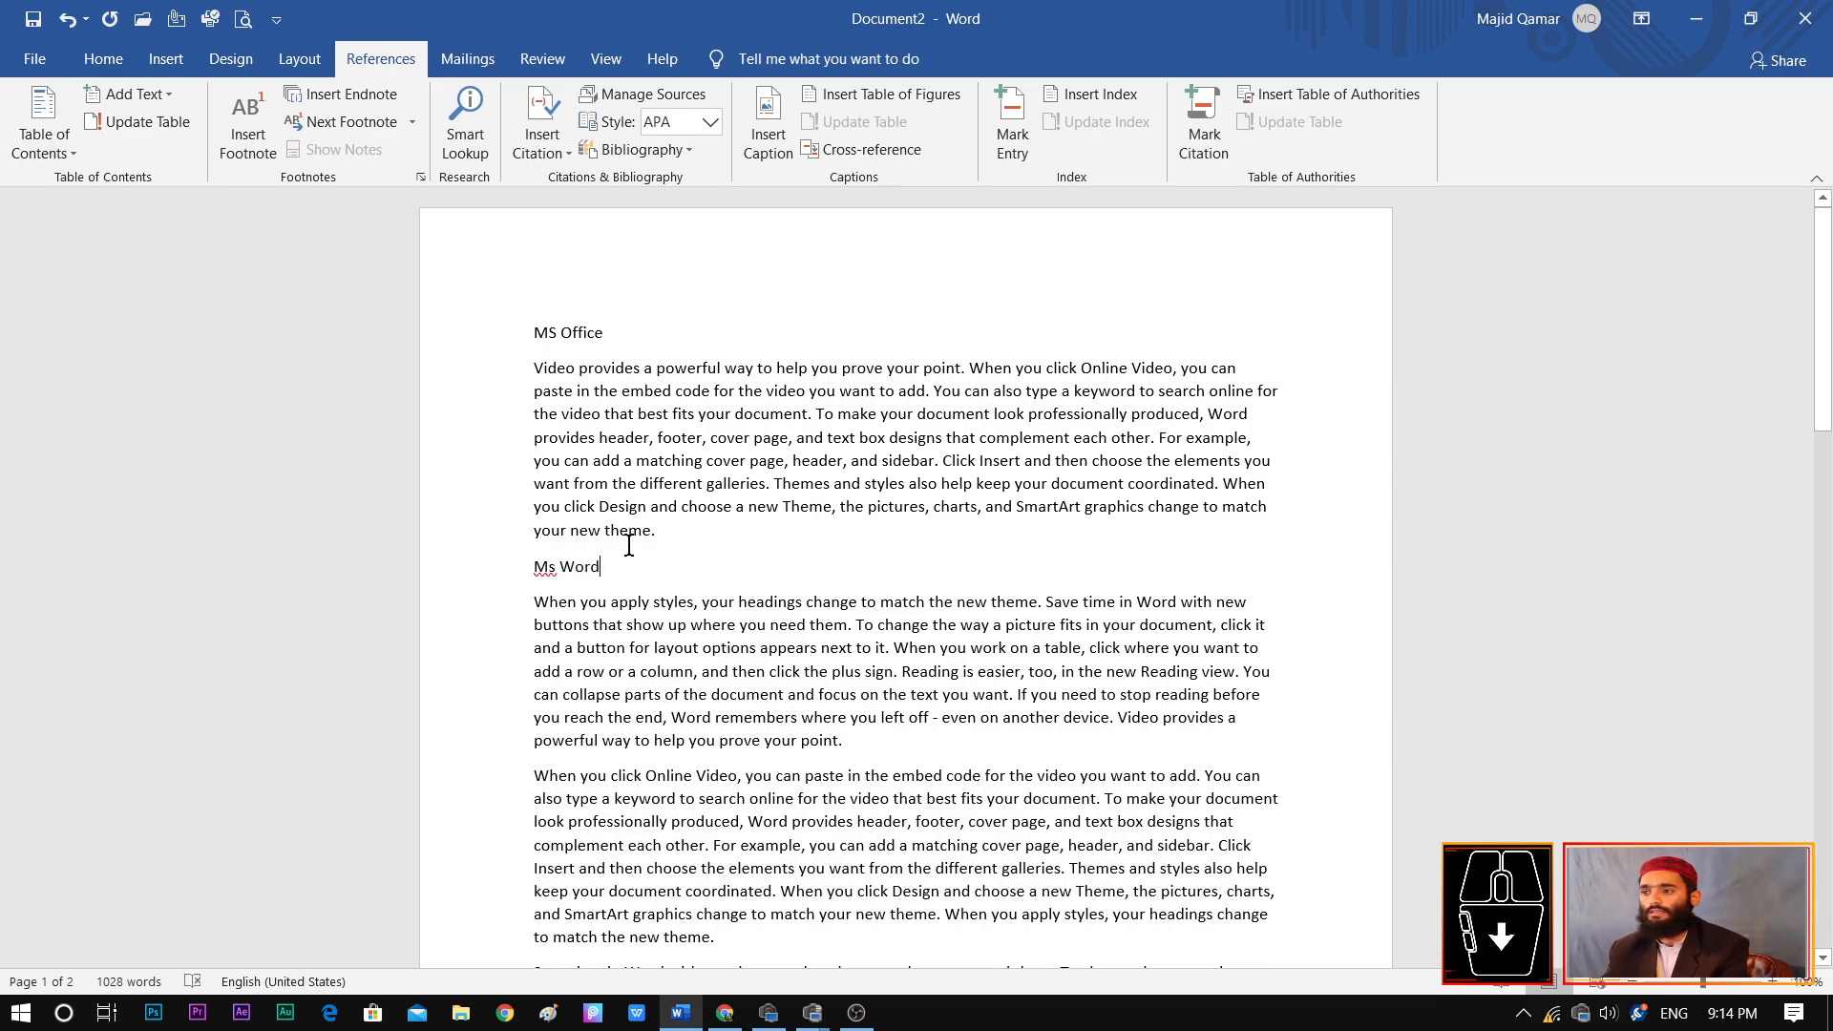
pyautogui.rightClick(543, 571)
pyautogui.click(463, 94)
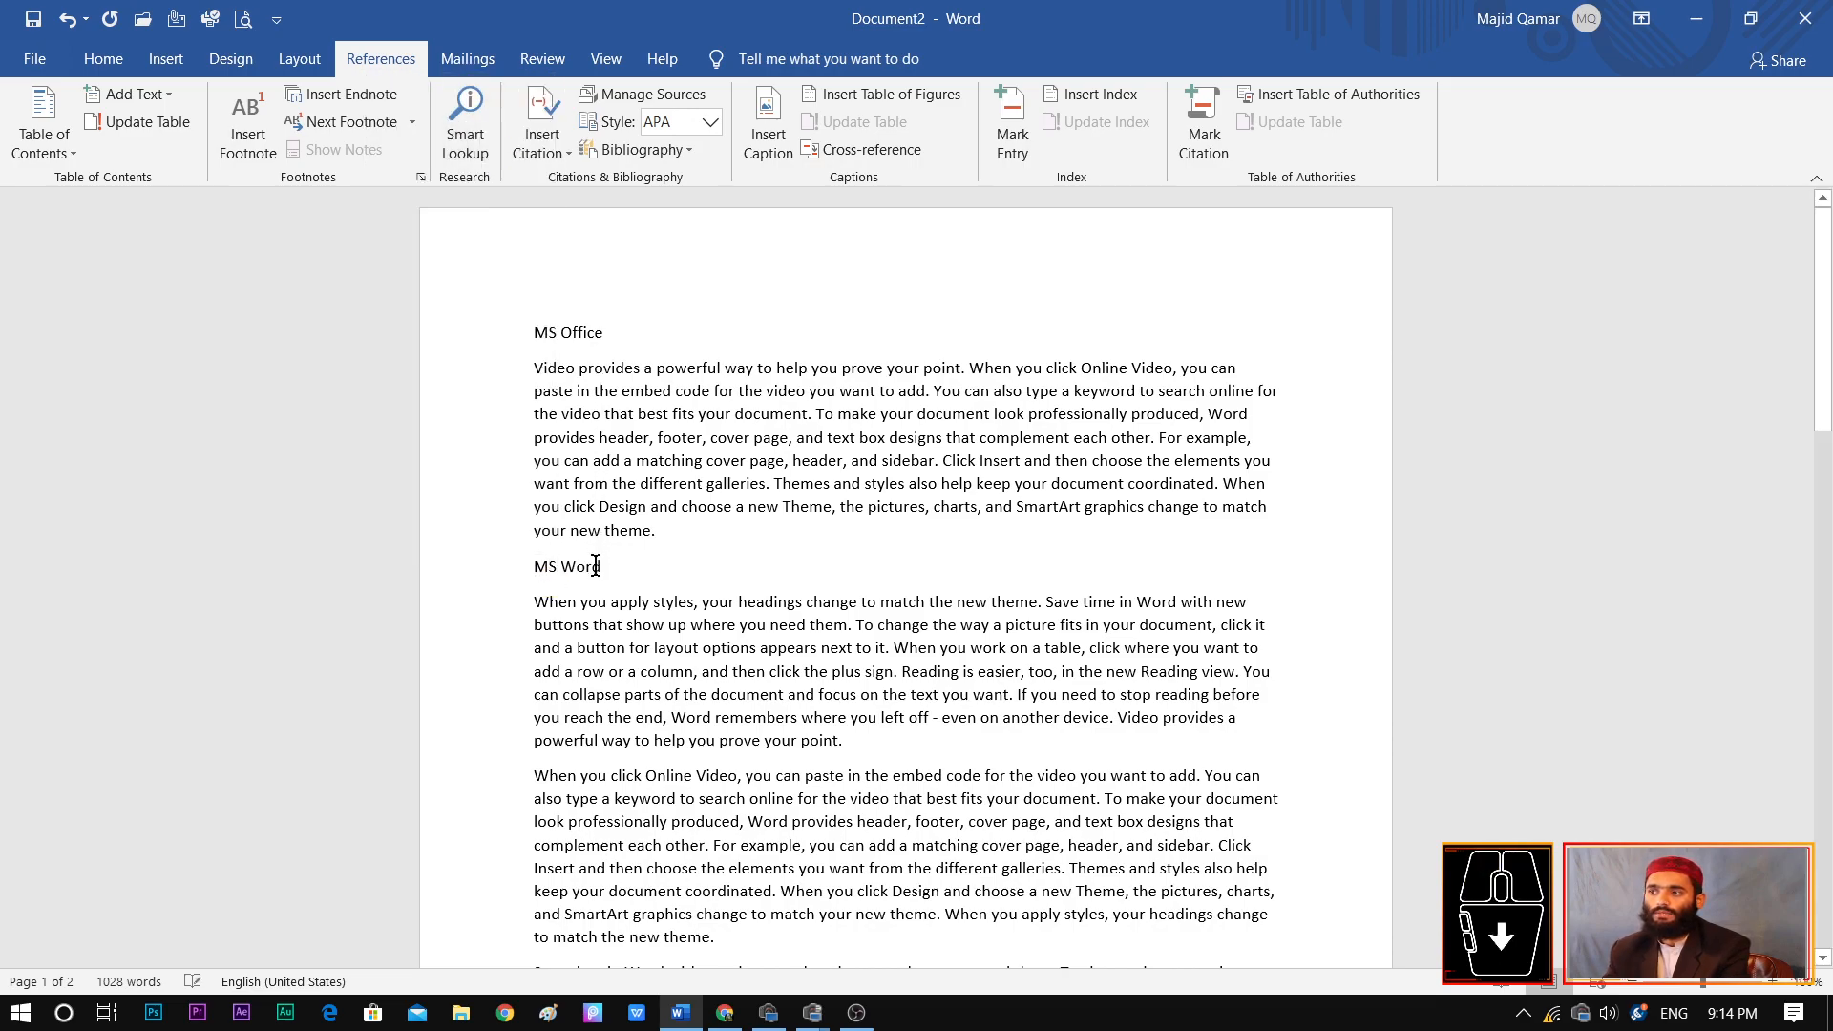
# Insert the line "Home" between the second and third placeholder paragraphs
pyautogui.click(874, 724)
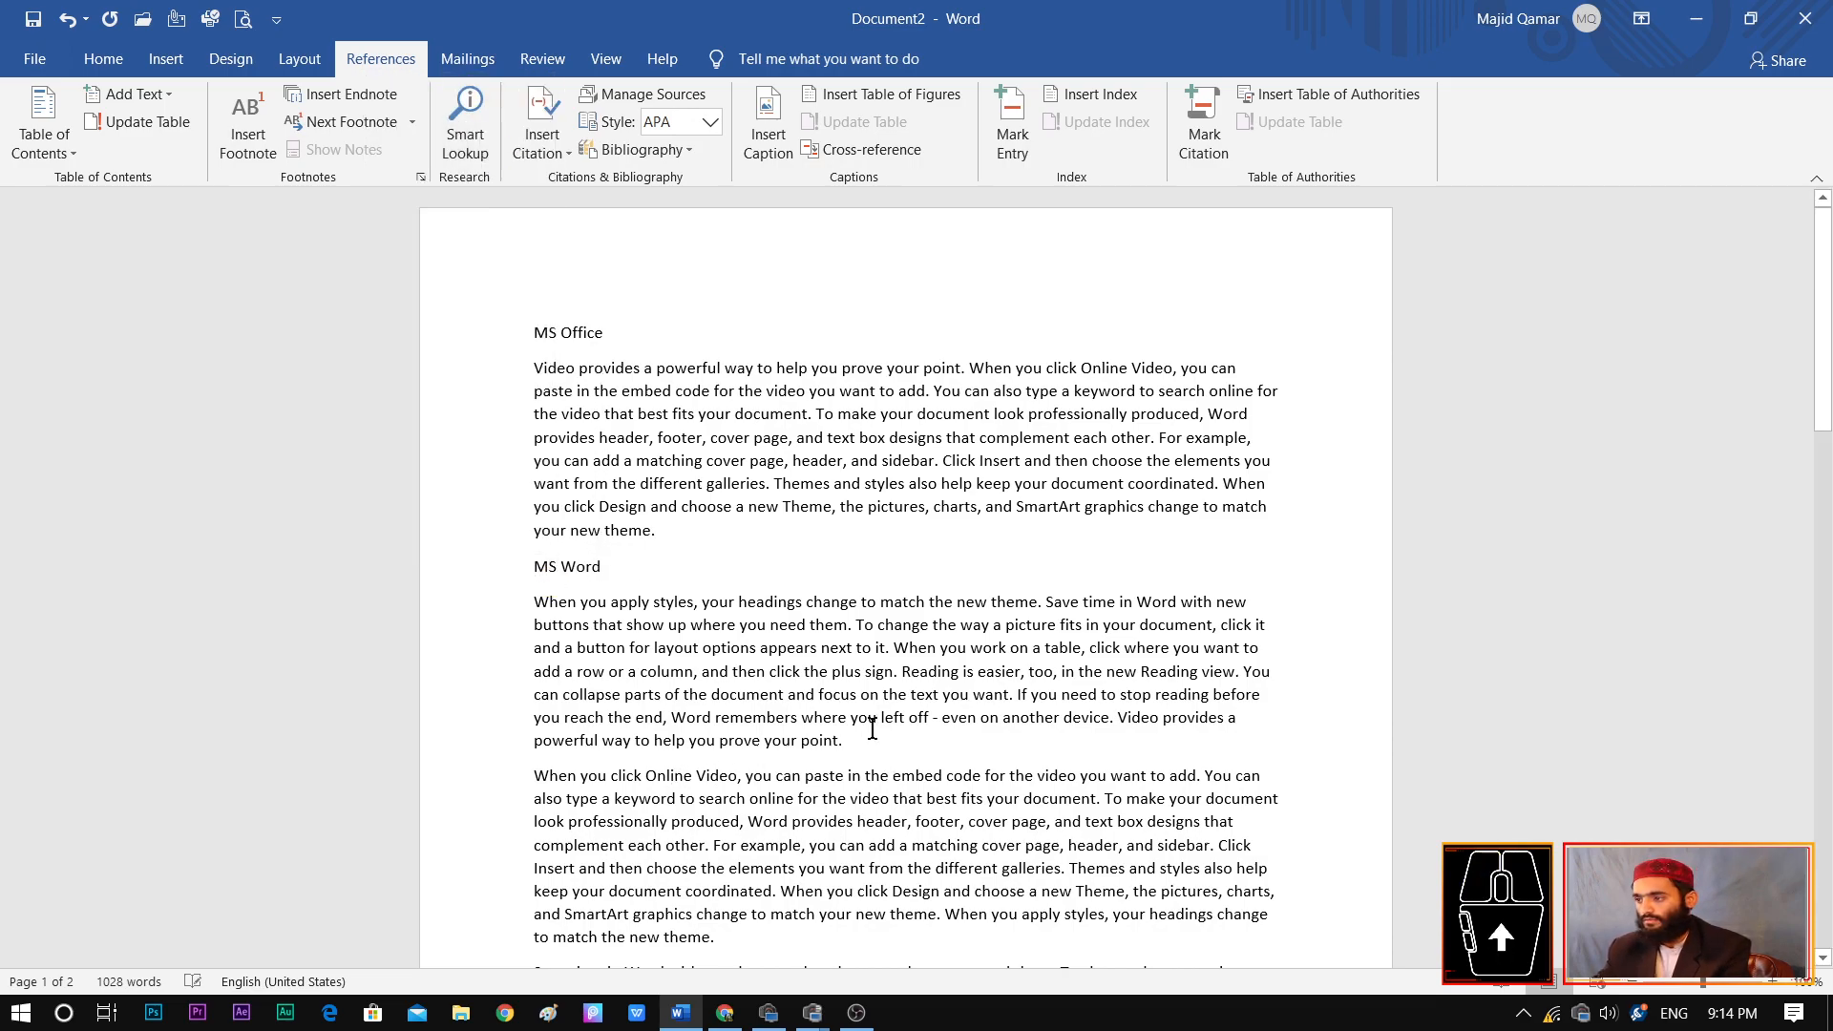
pyautogui.click(844, 741)
pyautogui.press('Return')
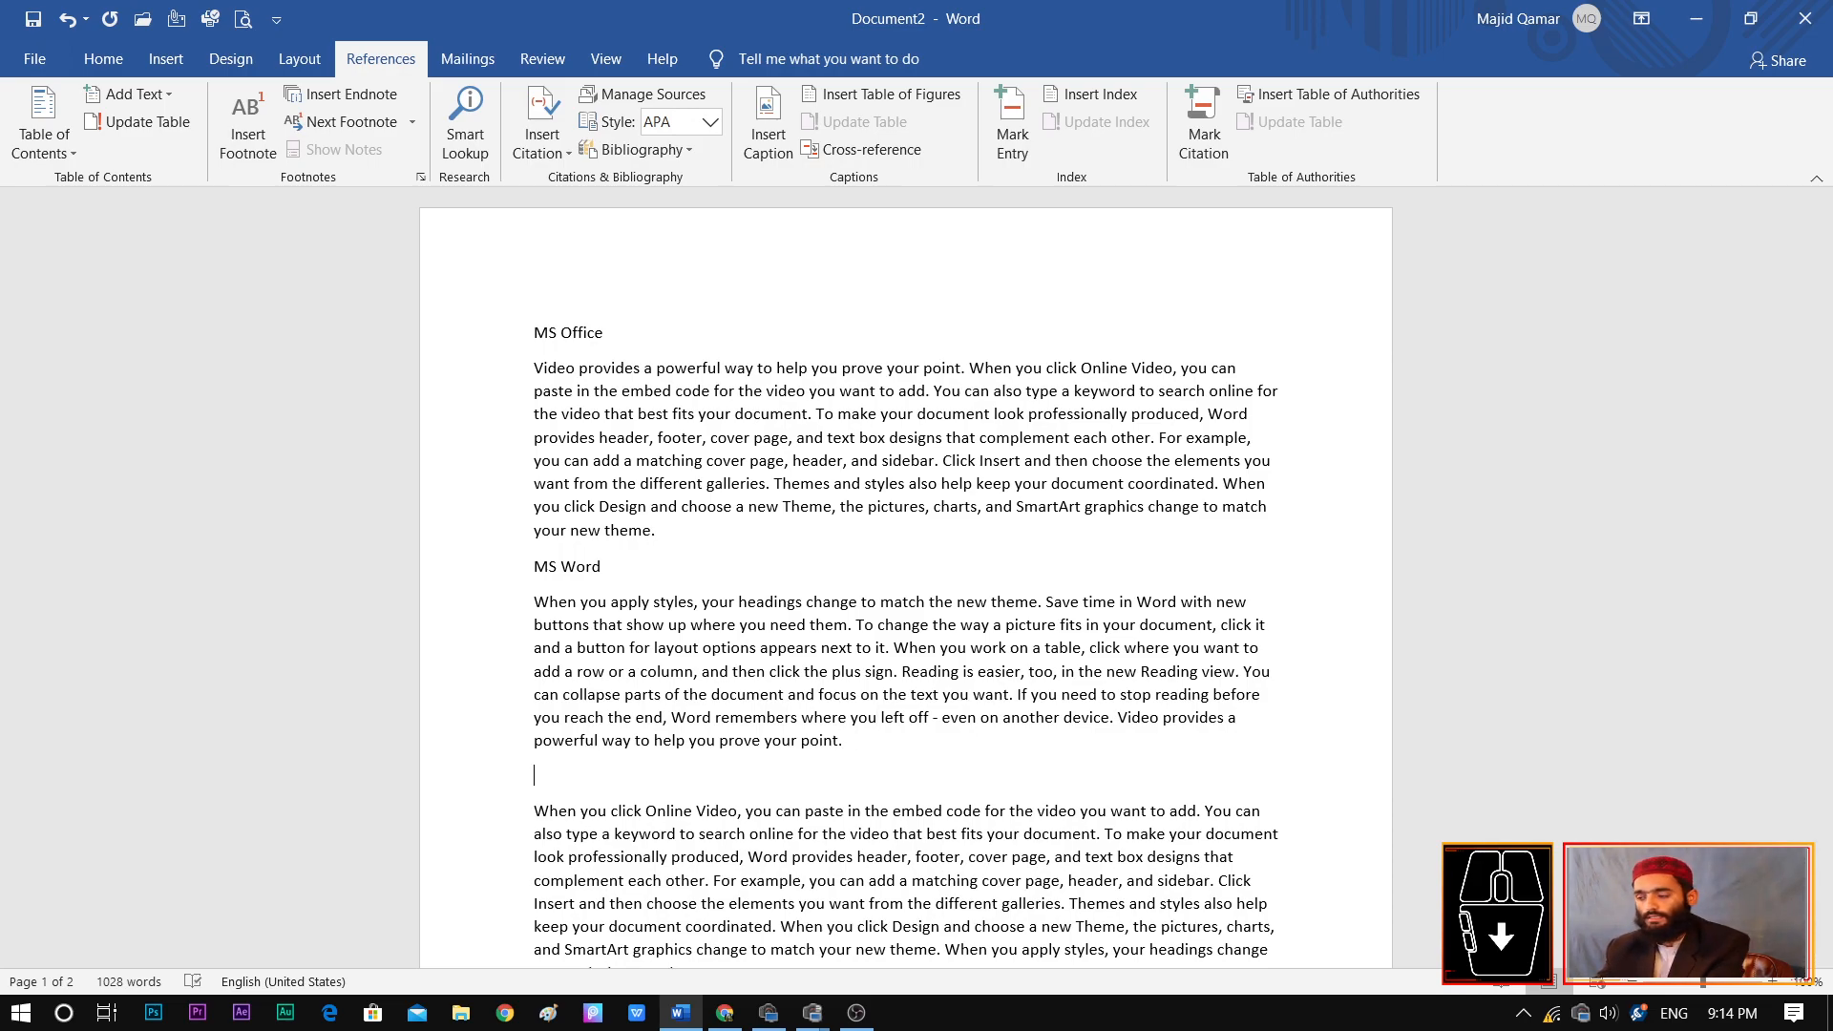
pyautogui.write('How')
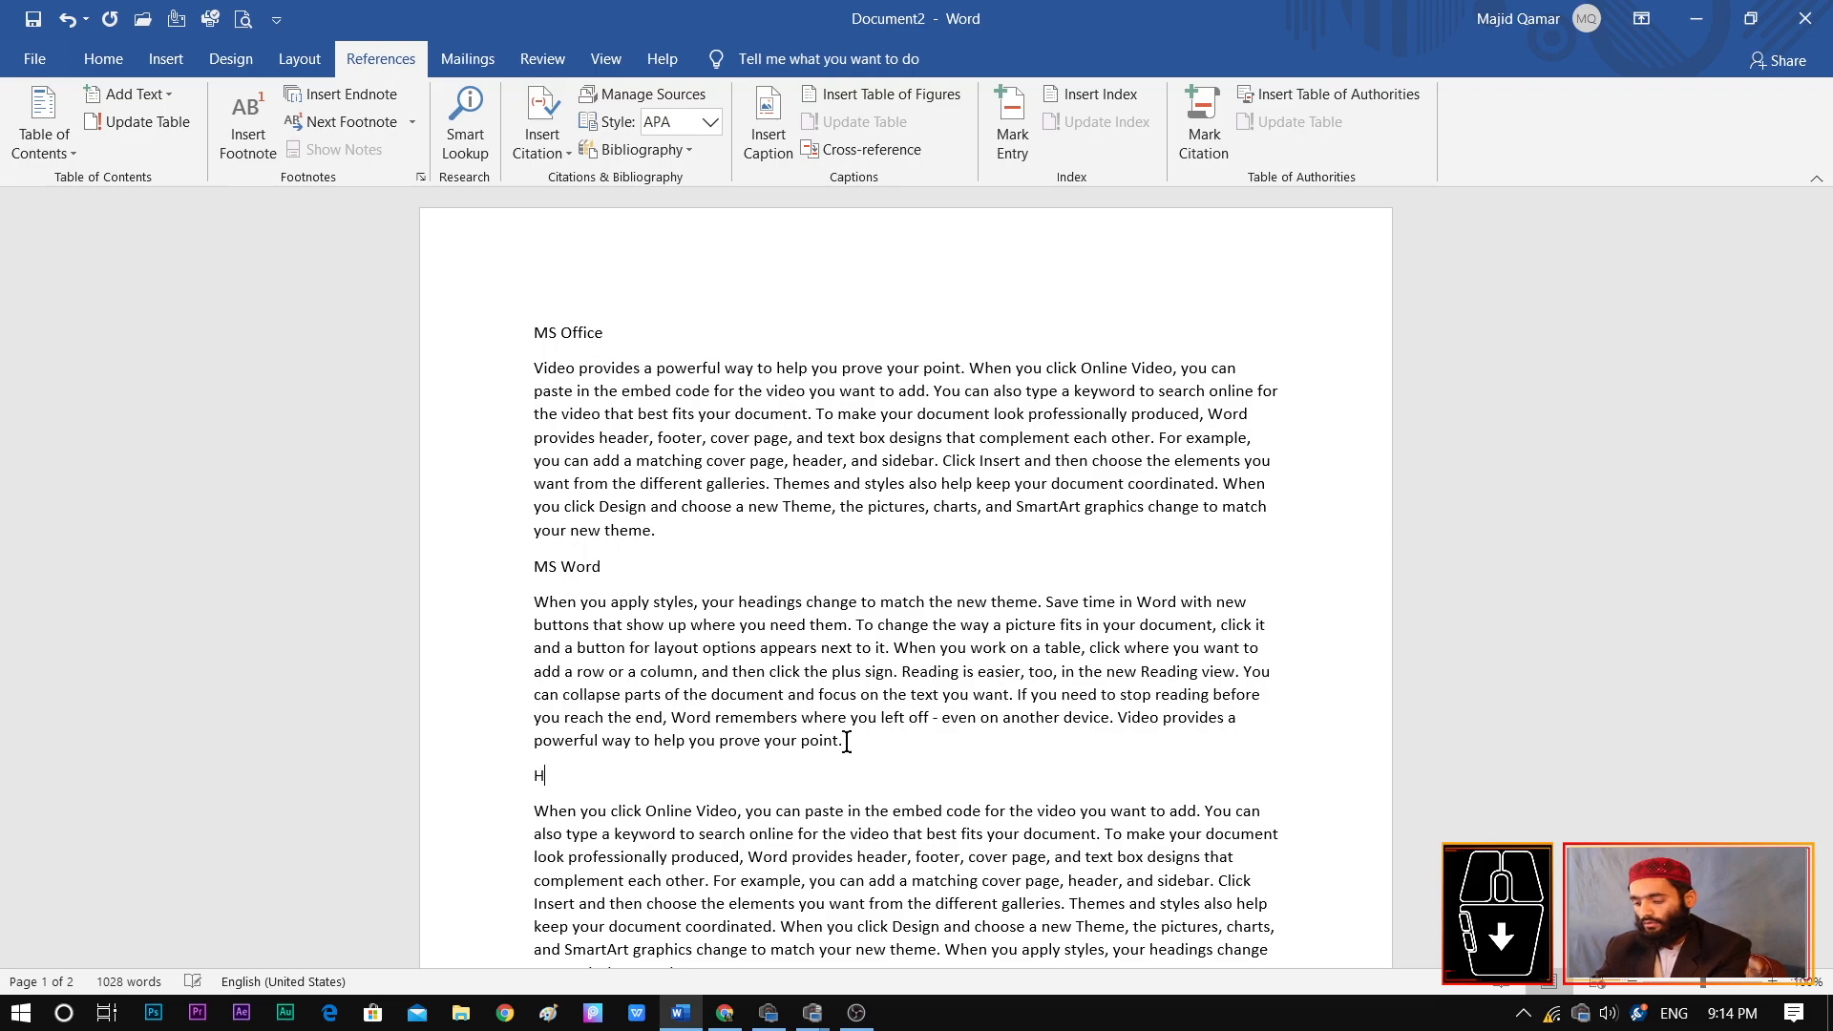
pyautogui.press('BackSpace')
pyautogui.press('BackSpace')
pyautogui.write('ome')
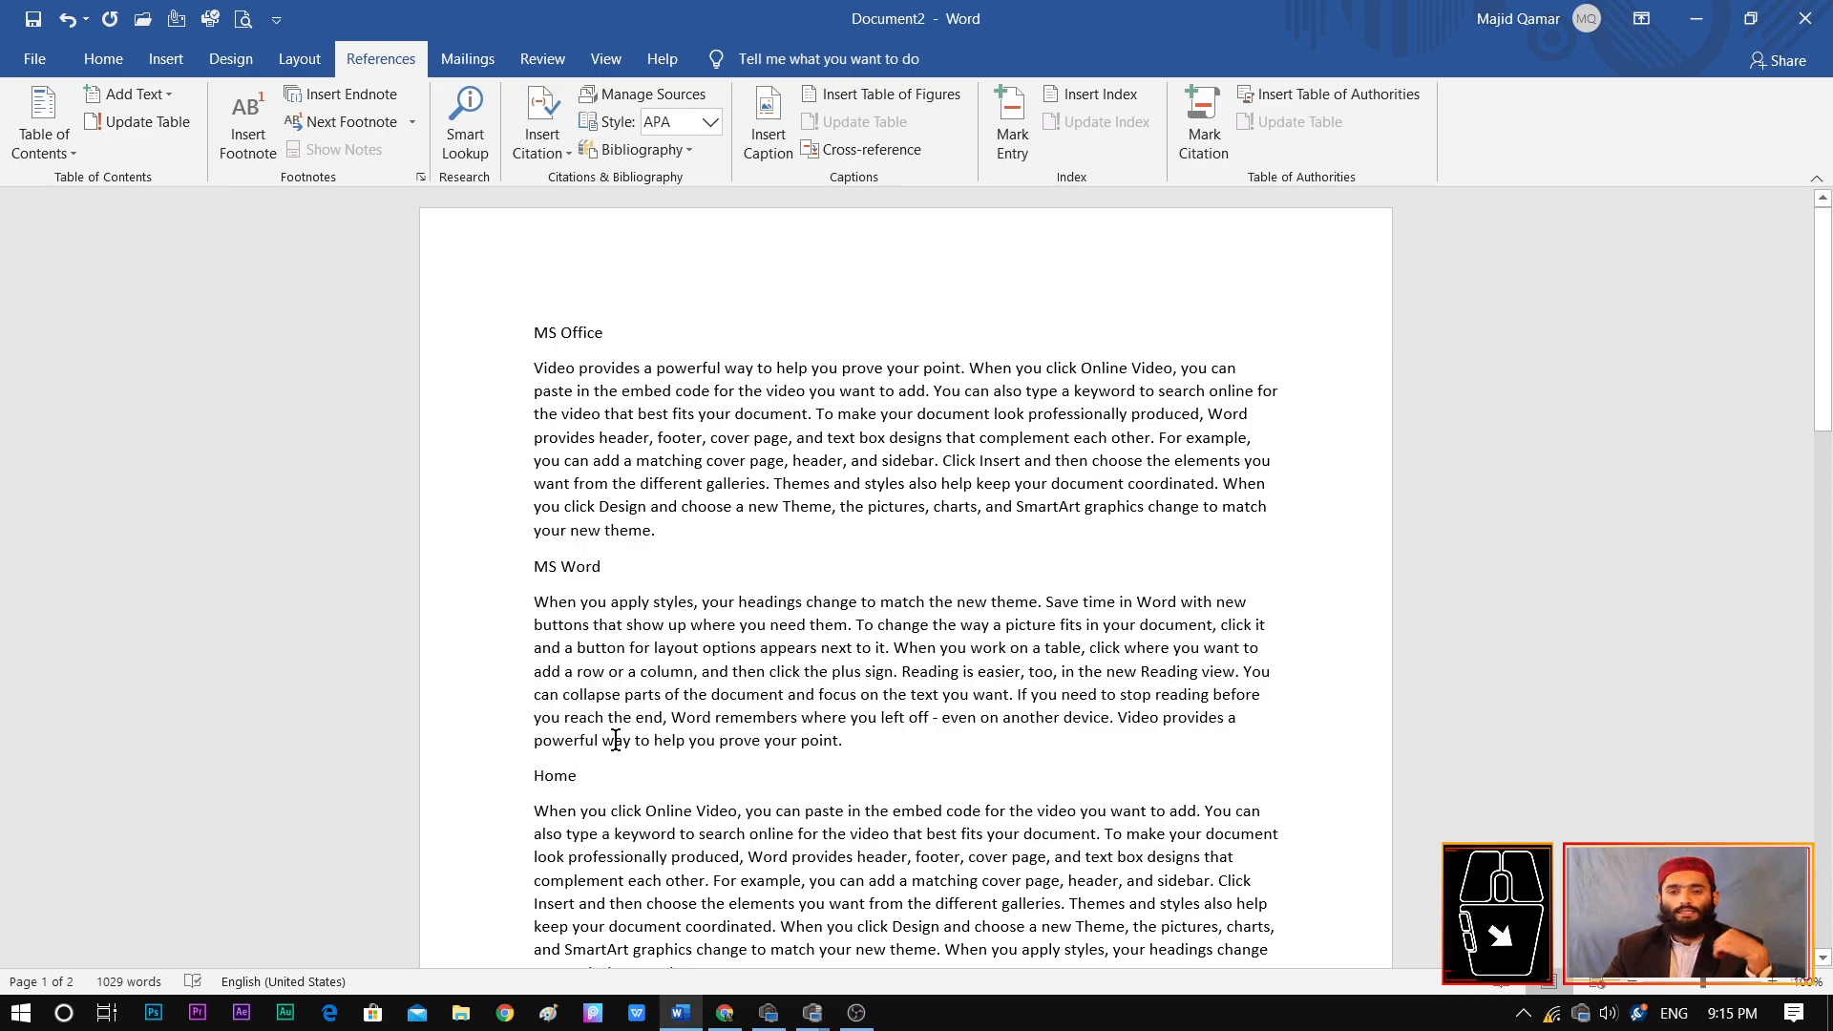
# Insert the line "Ms Excel" above the paragraph beginning "Save time in Word"
pyautogui.moveTo(1826, 331); pyautogui.dragTo(1826, 451)
pyautogui.press('Return')
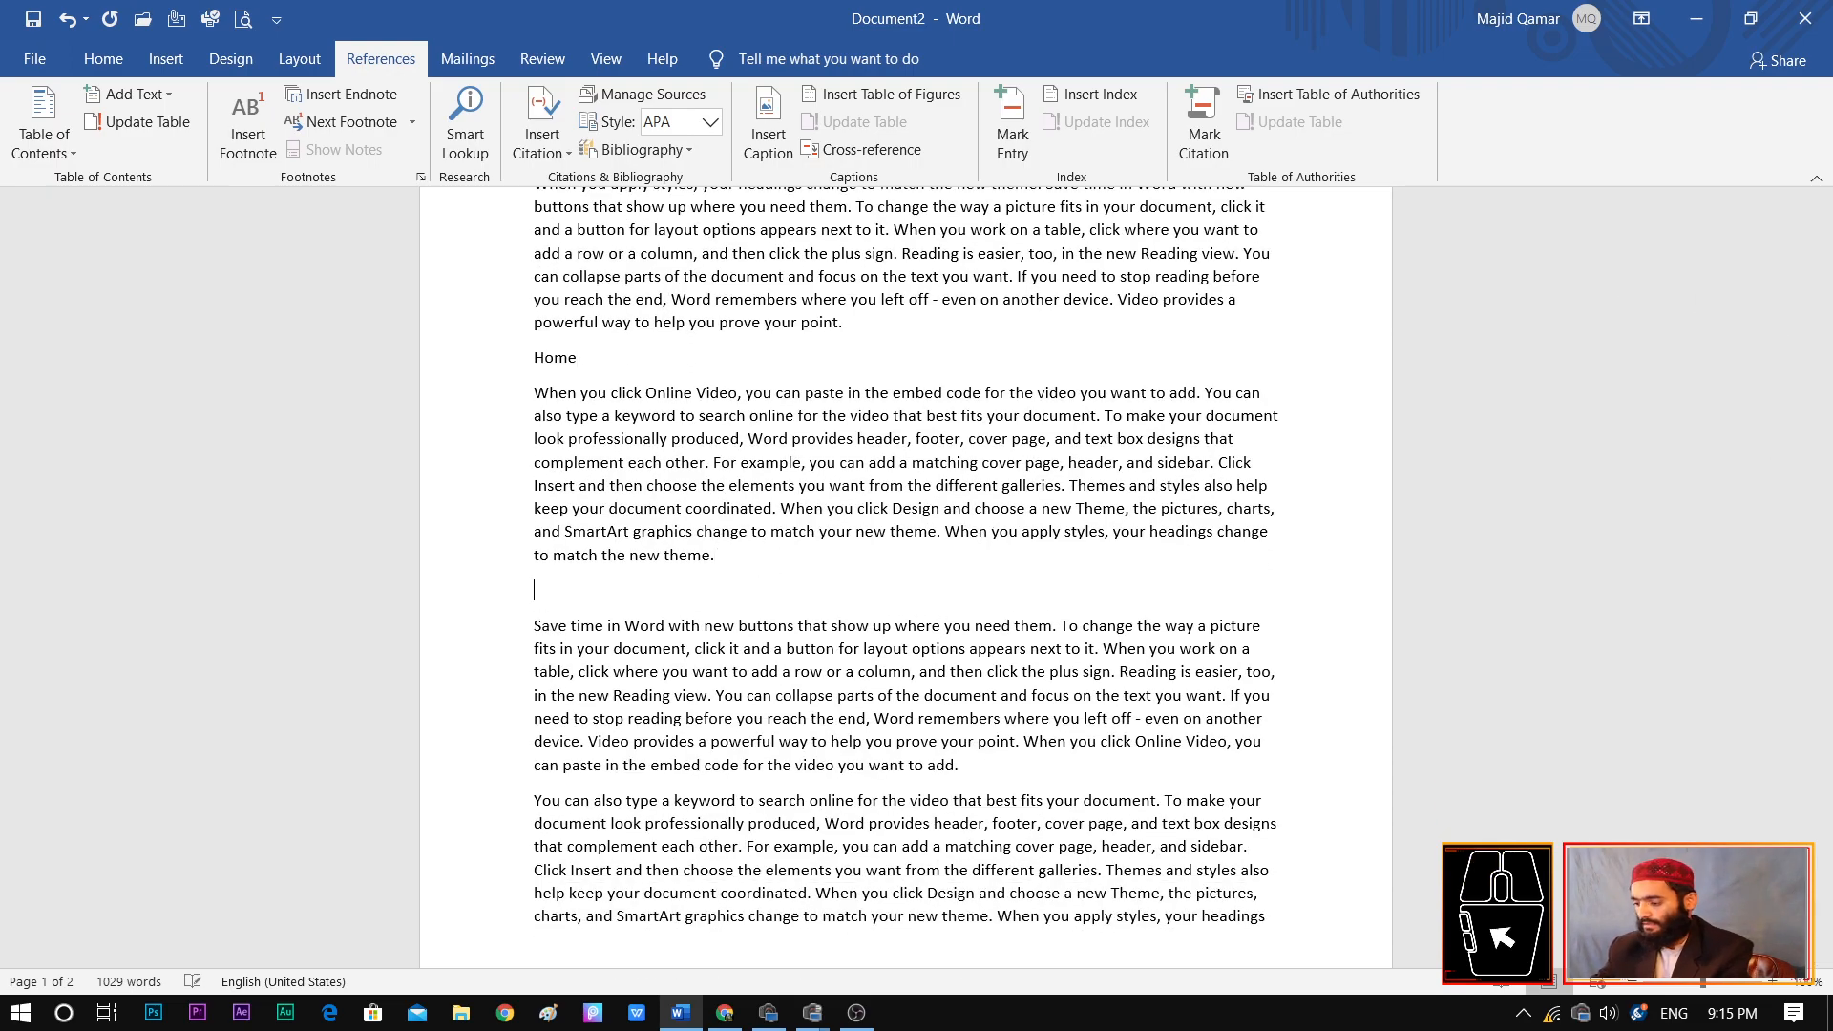
pyautogui.write('Ms Exc')
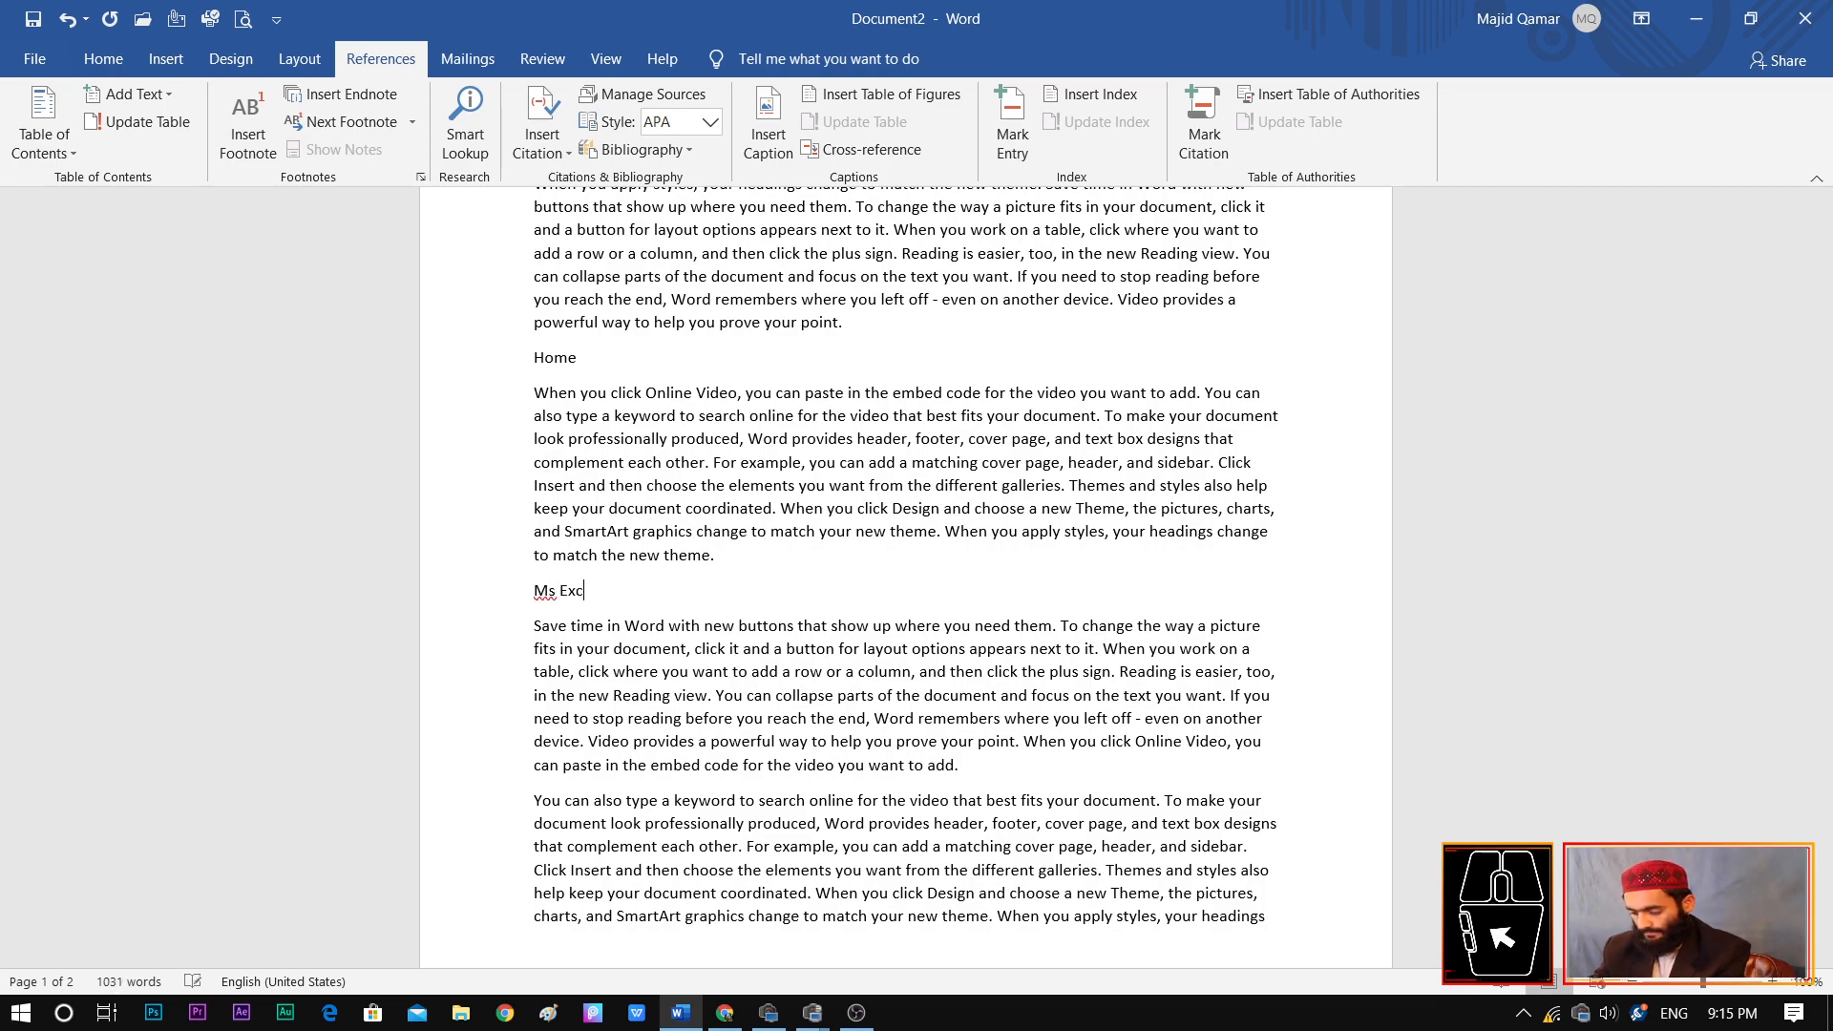
pyautogui.write('el')
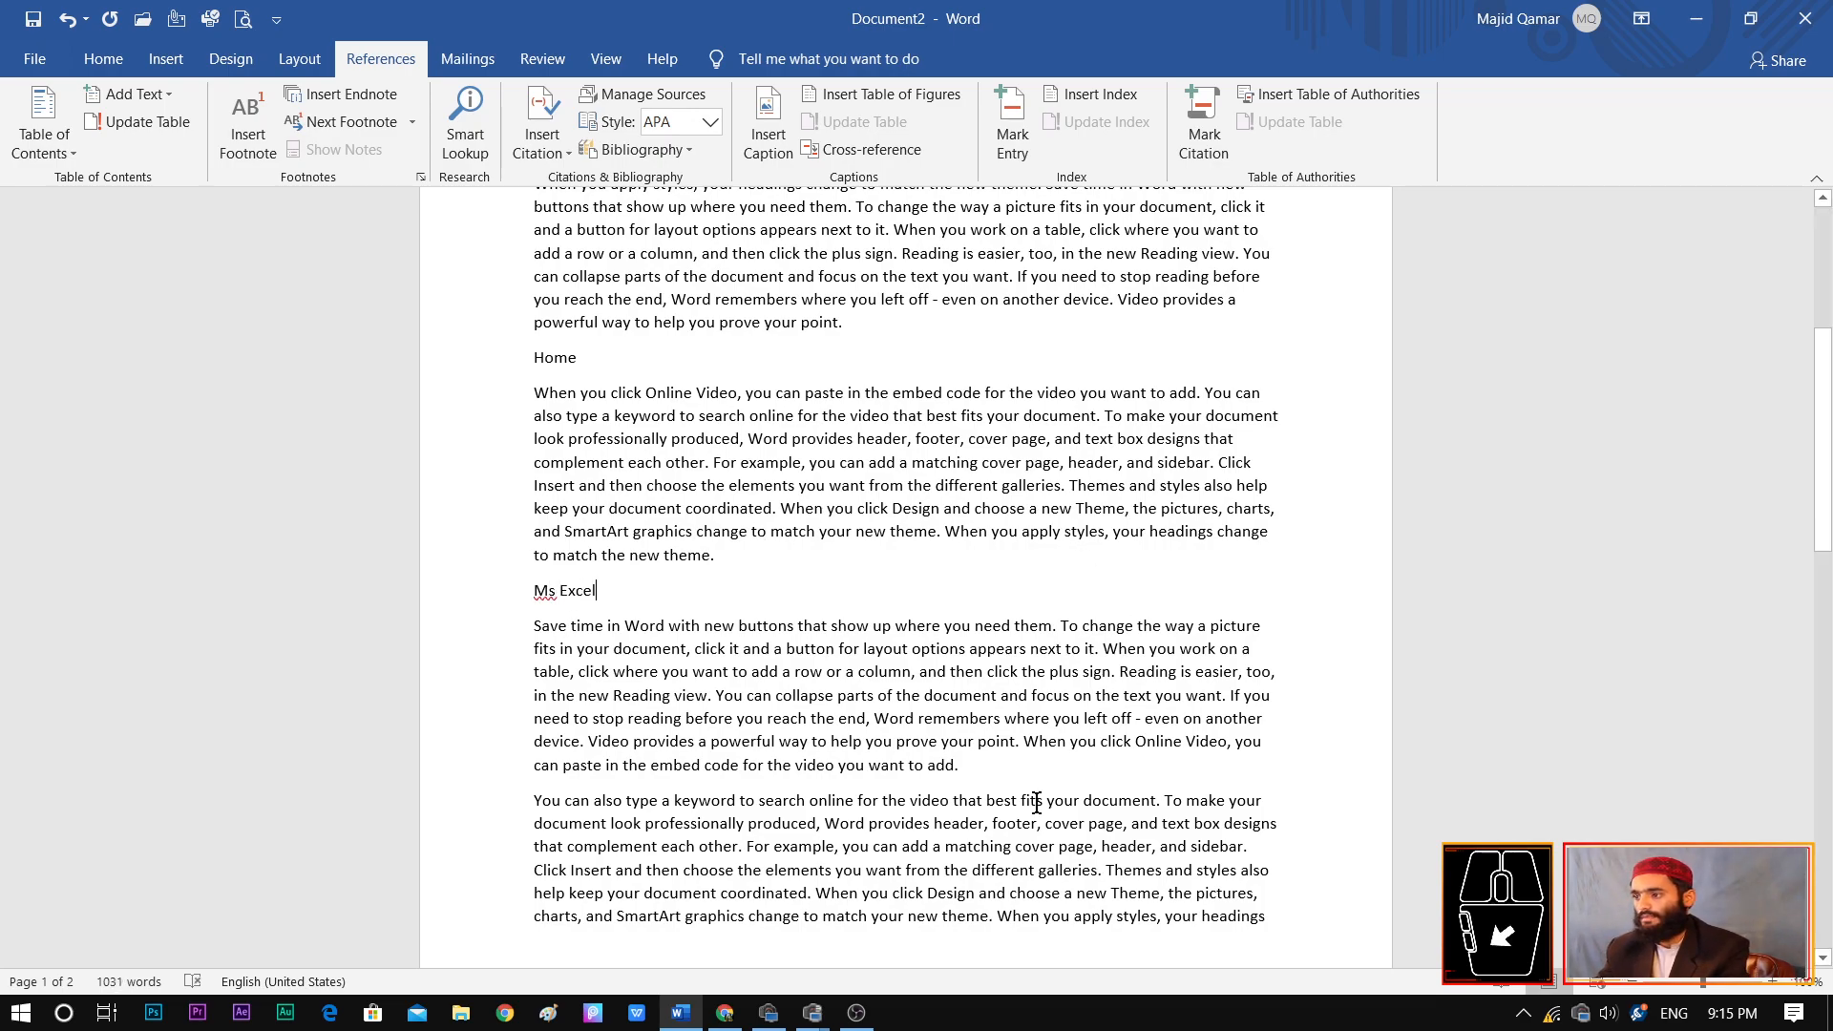
# Insert the line "Ms Power Point" above the paragraph beginning "You can also type a keyword"
pyautogui.press('Return')
pyautogui.write('Ms ')
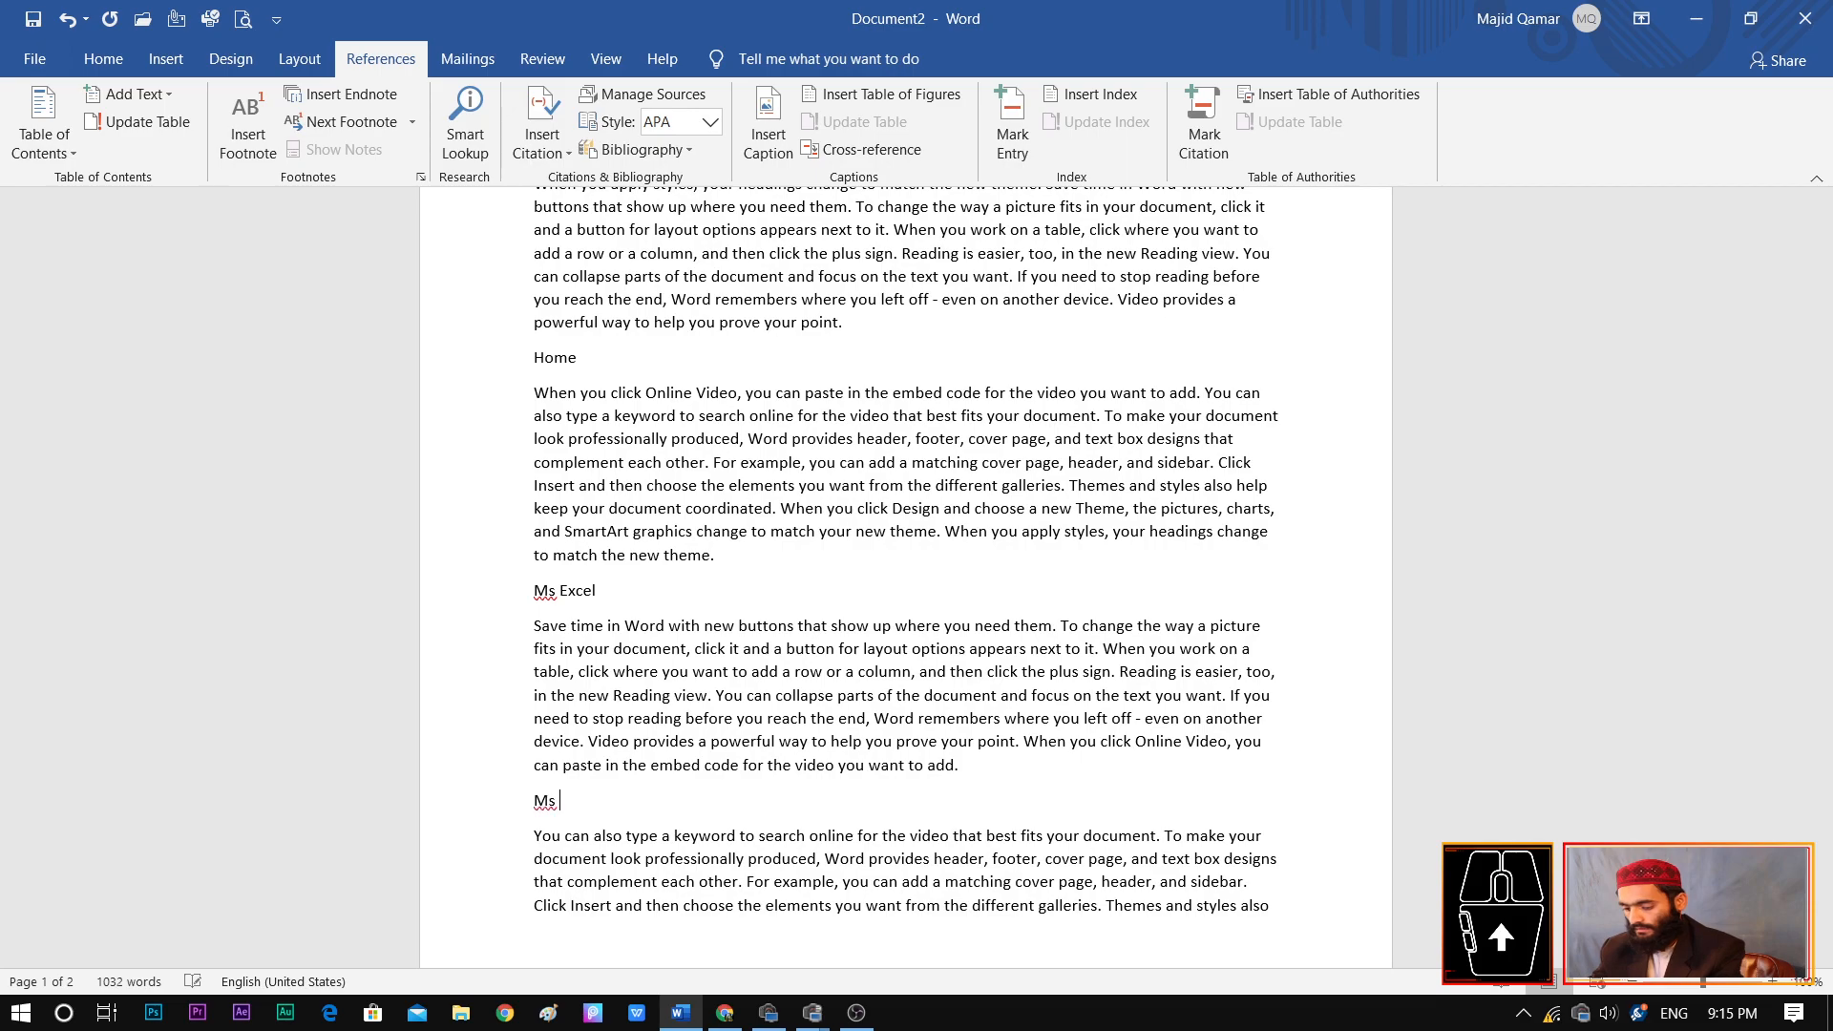
pyautogui.write('Power Point')
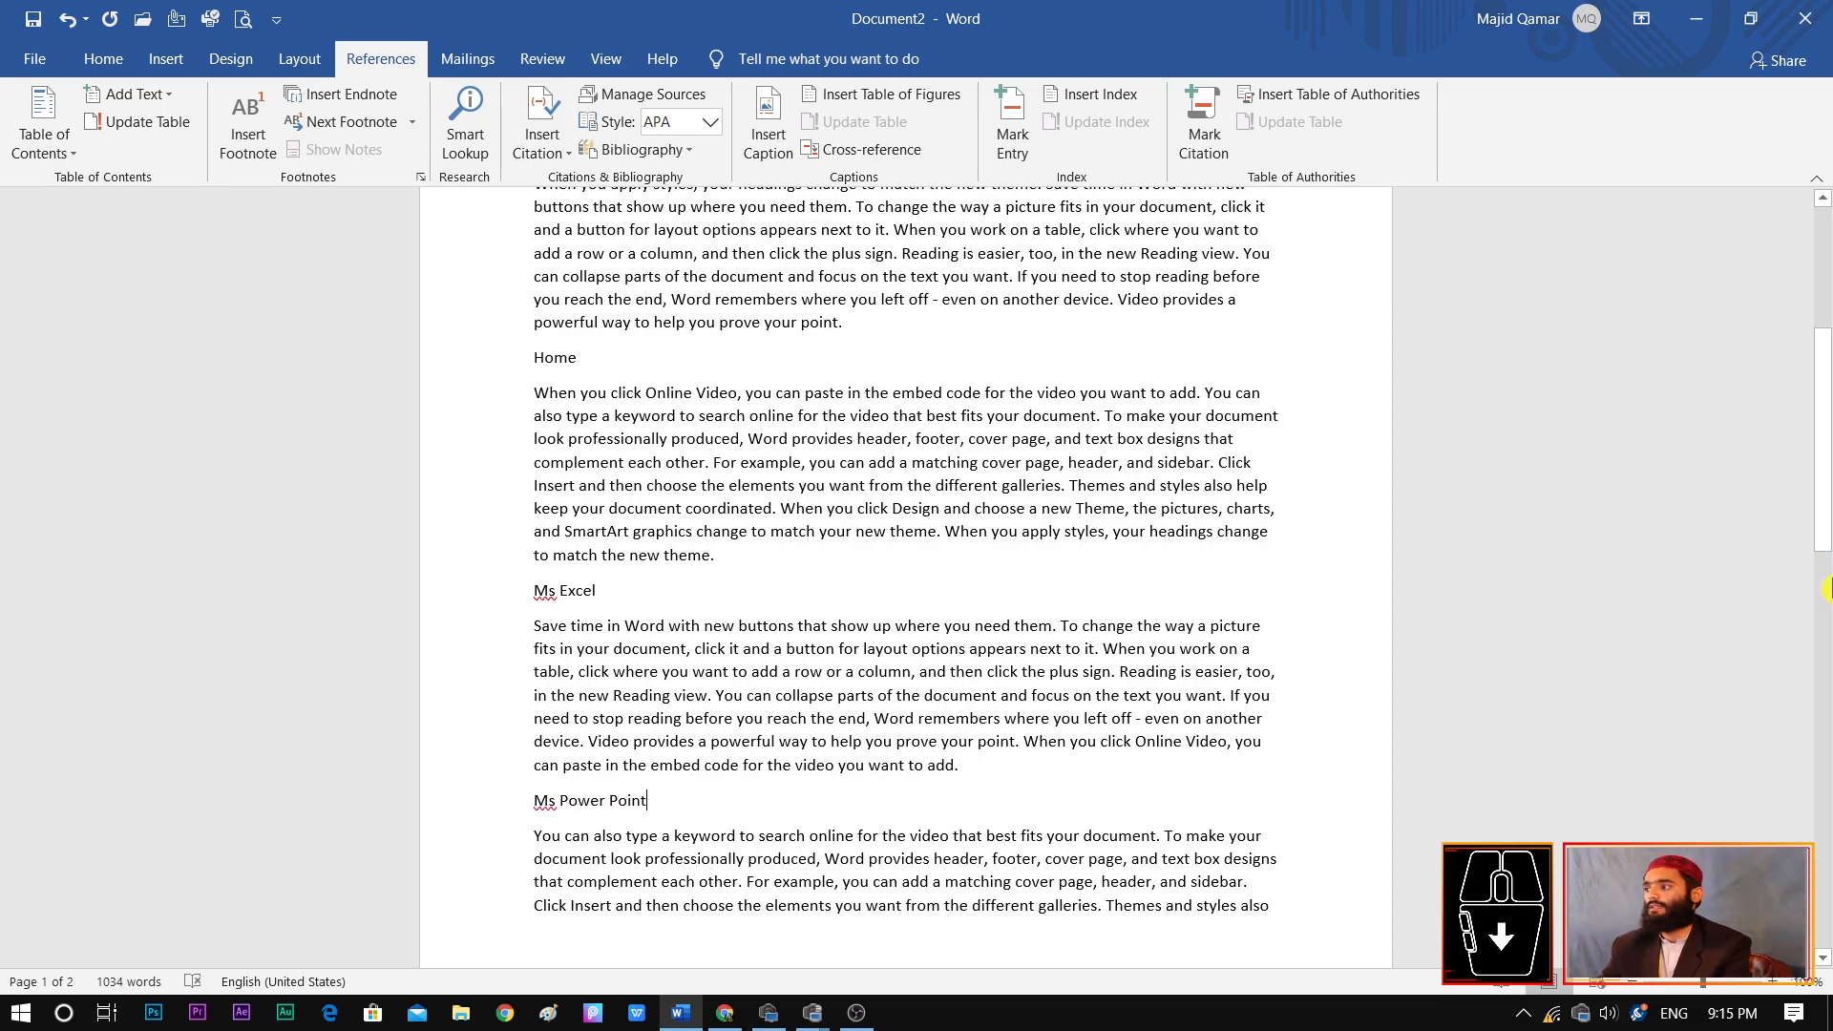
# Apply the Heading 1 style to the "MS Office" line at the start of the document
pyautogui.moveTo(1824, 449); pyautogui.dragTo(1824, 329)
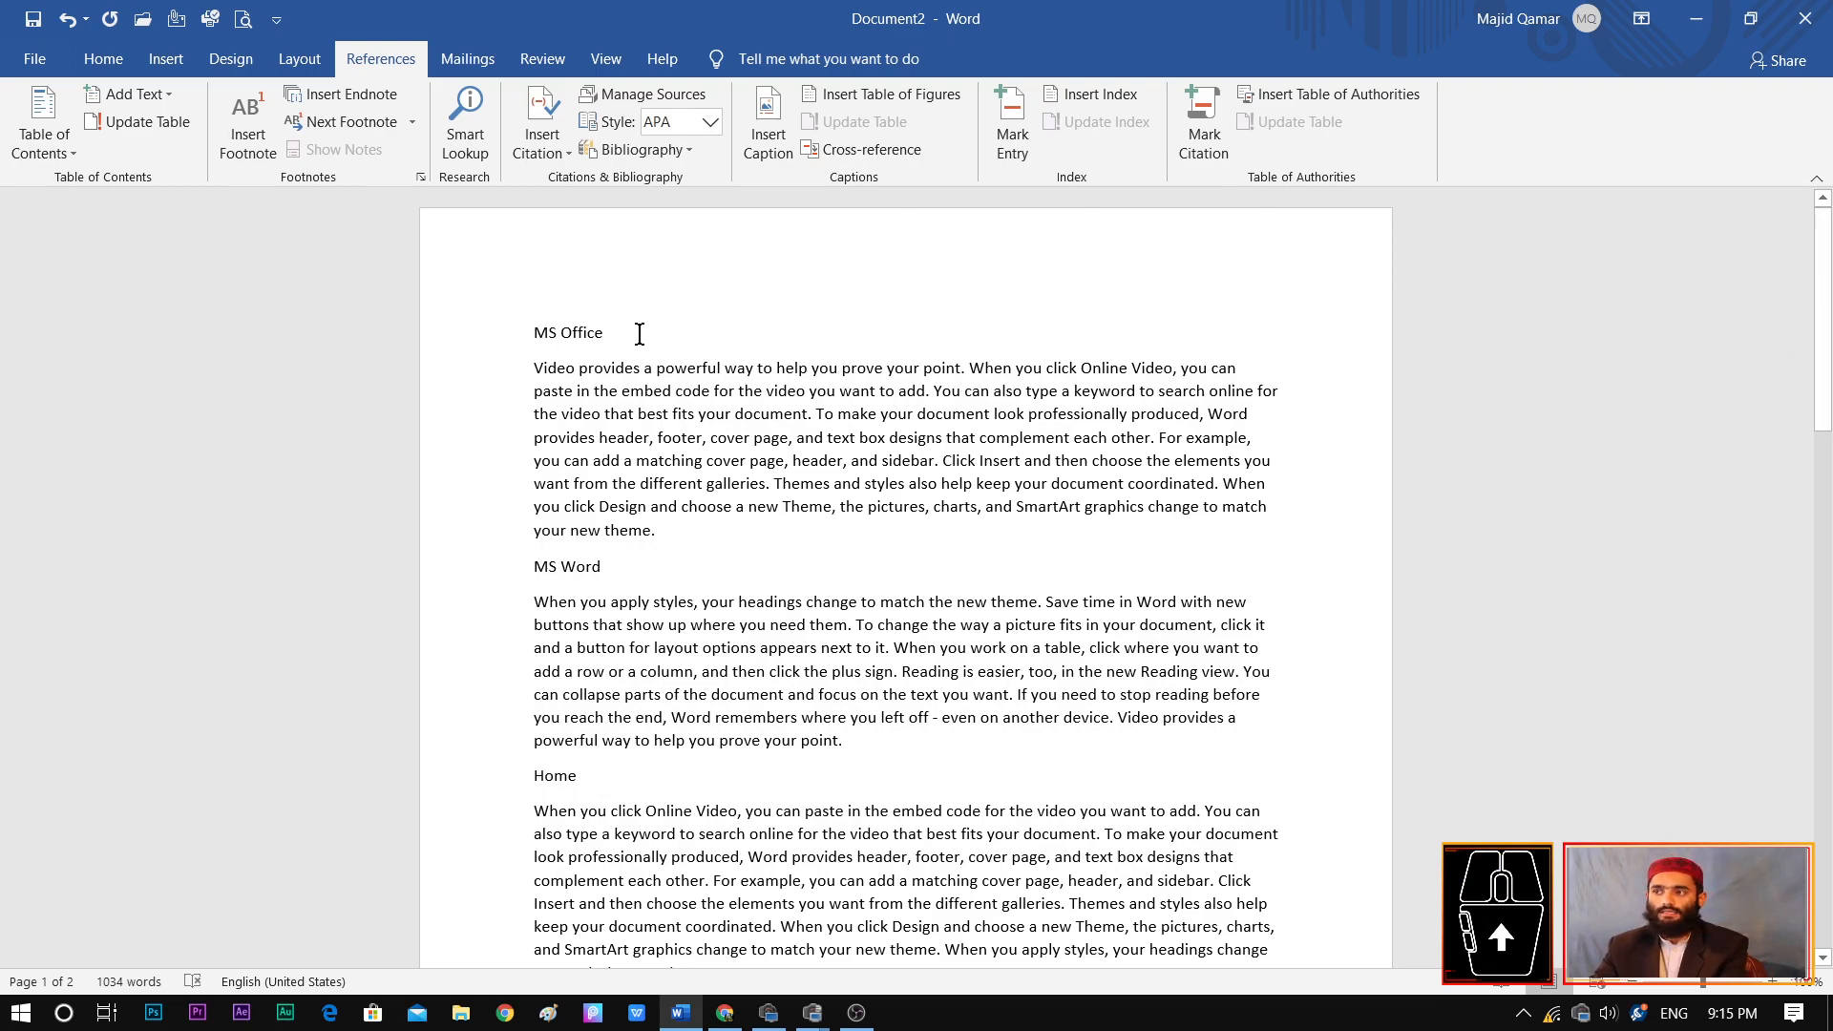
pyautogui.moveTo(634, 336); pyautogui.dragTo(500, 319)
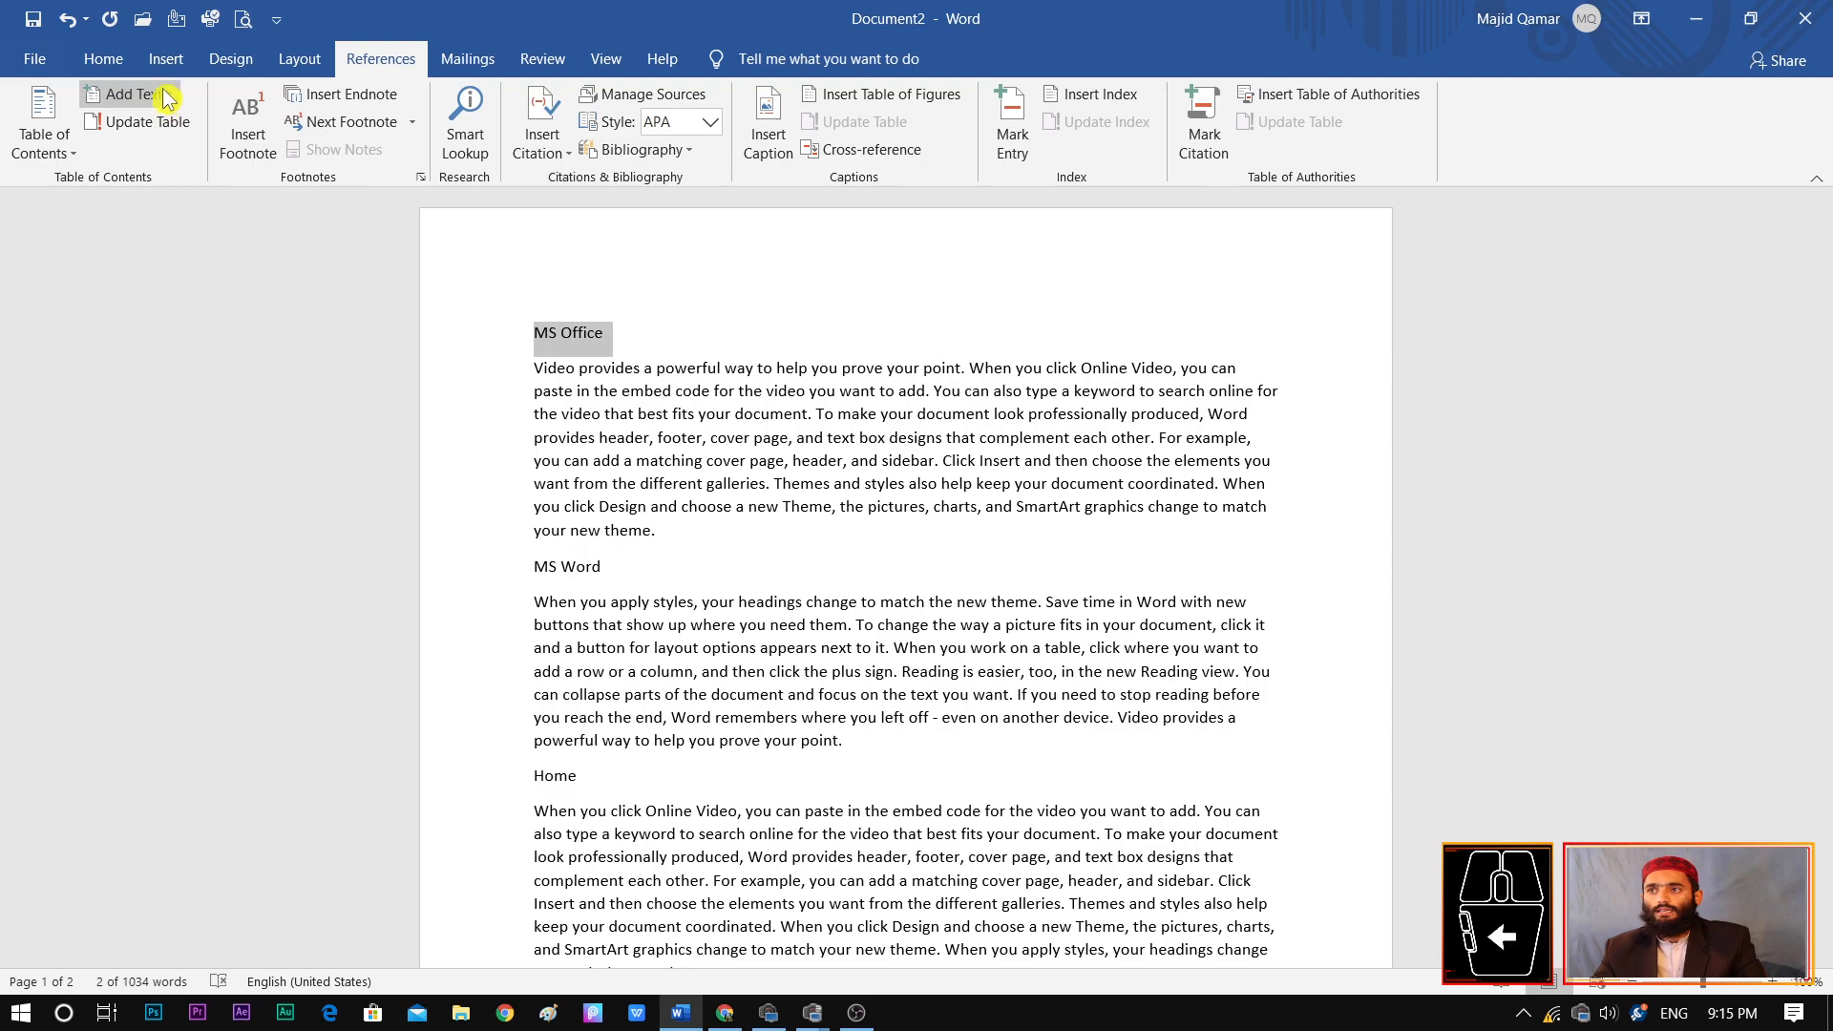
pyautogui.click(109, 66)
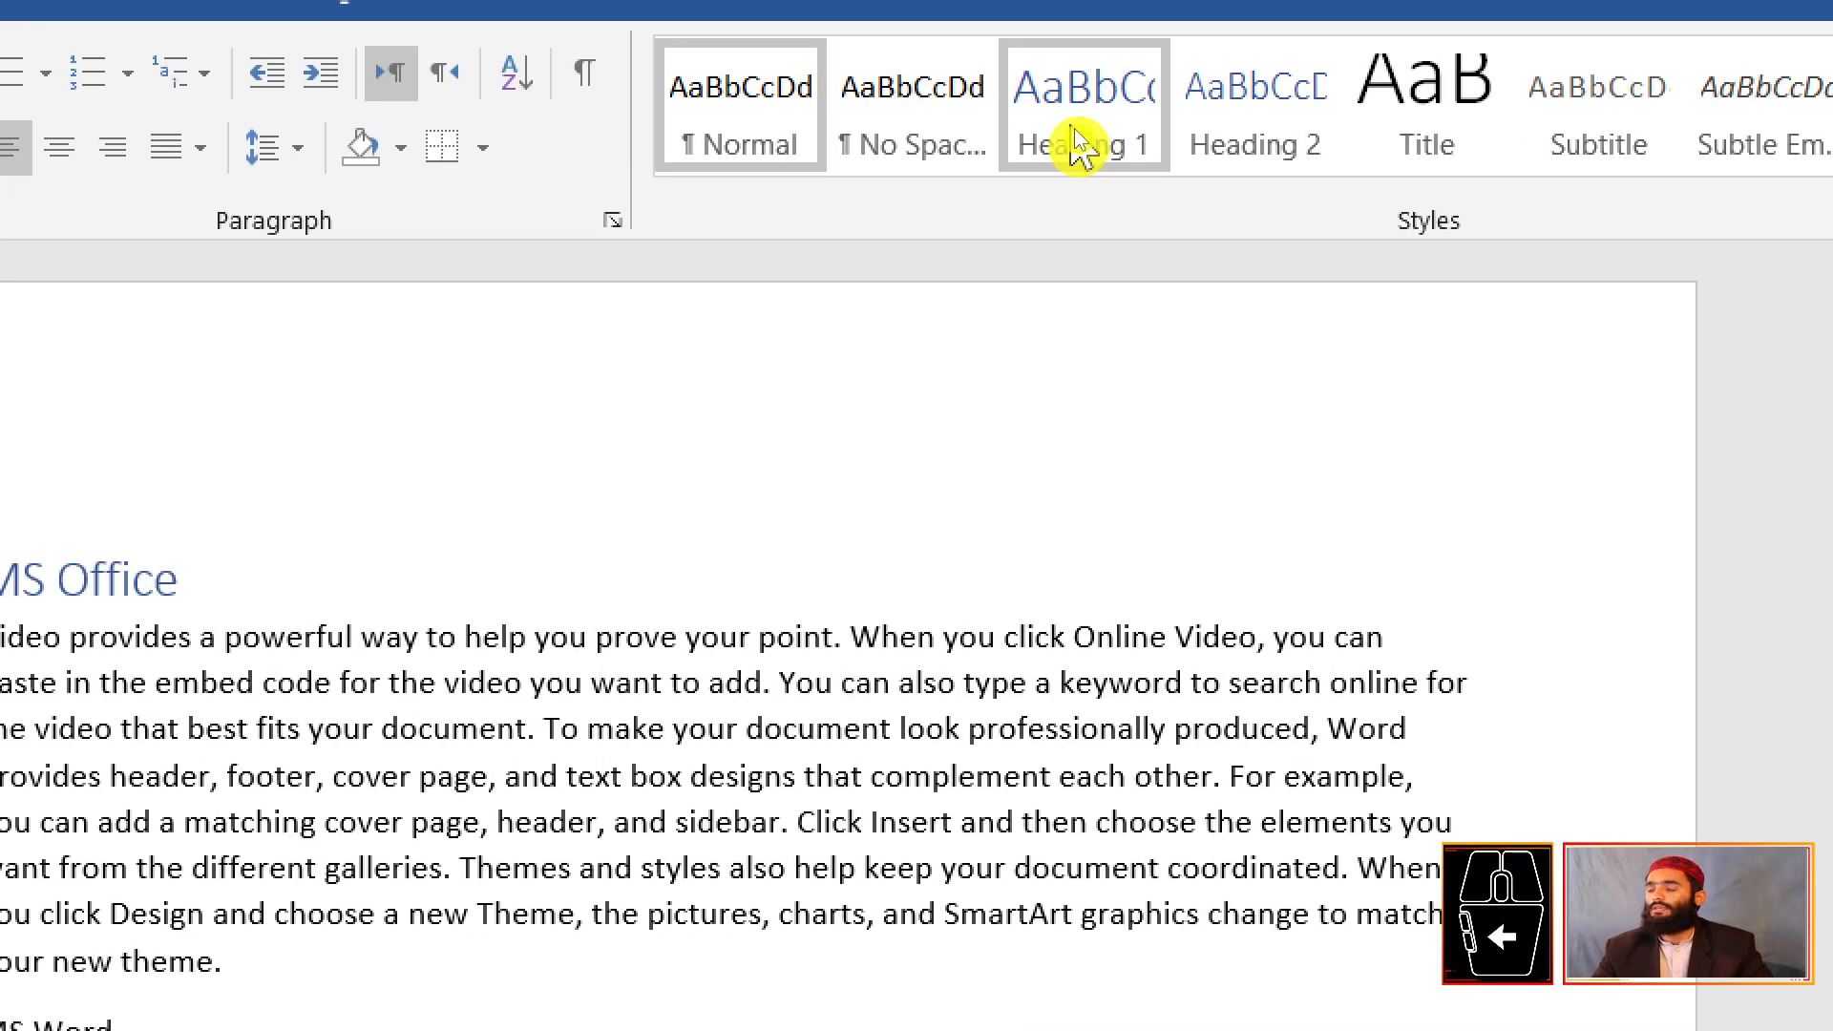
pyautogui.click(1087, 151)
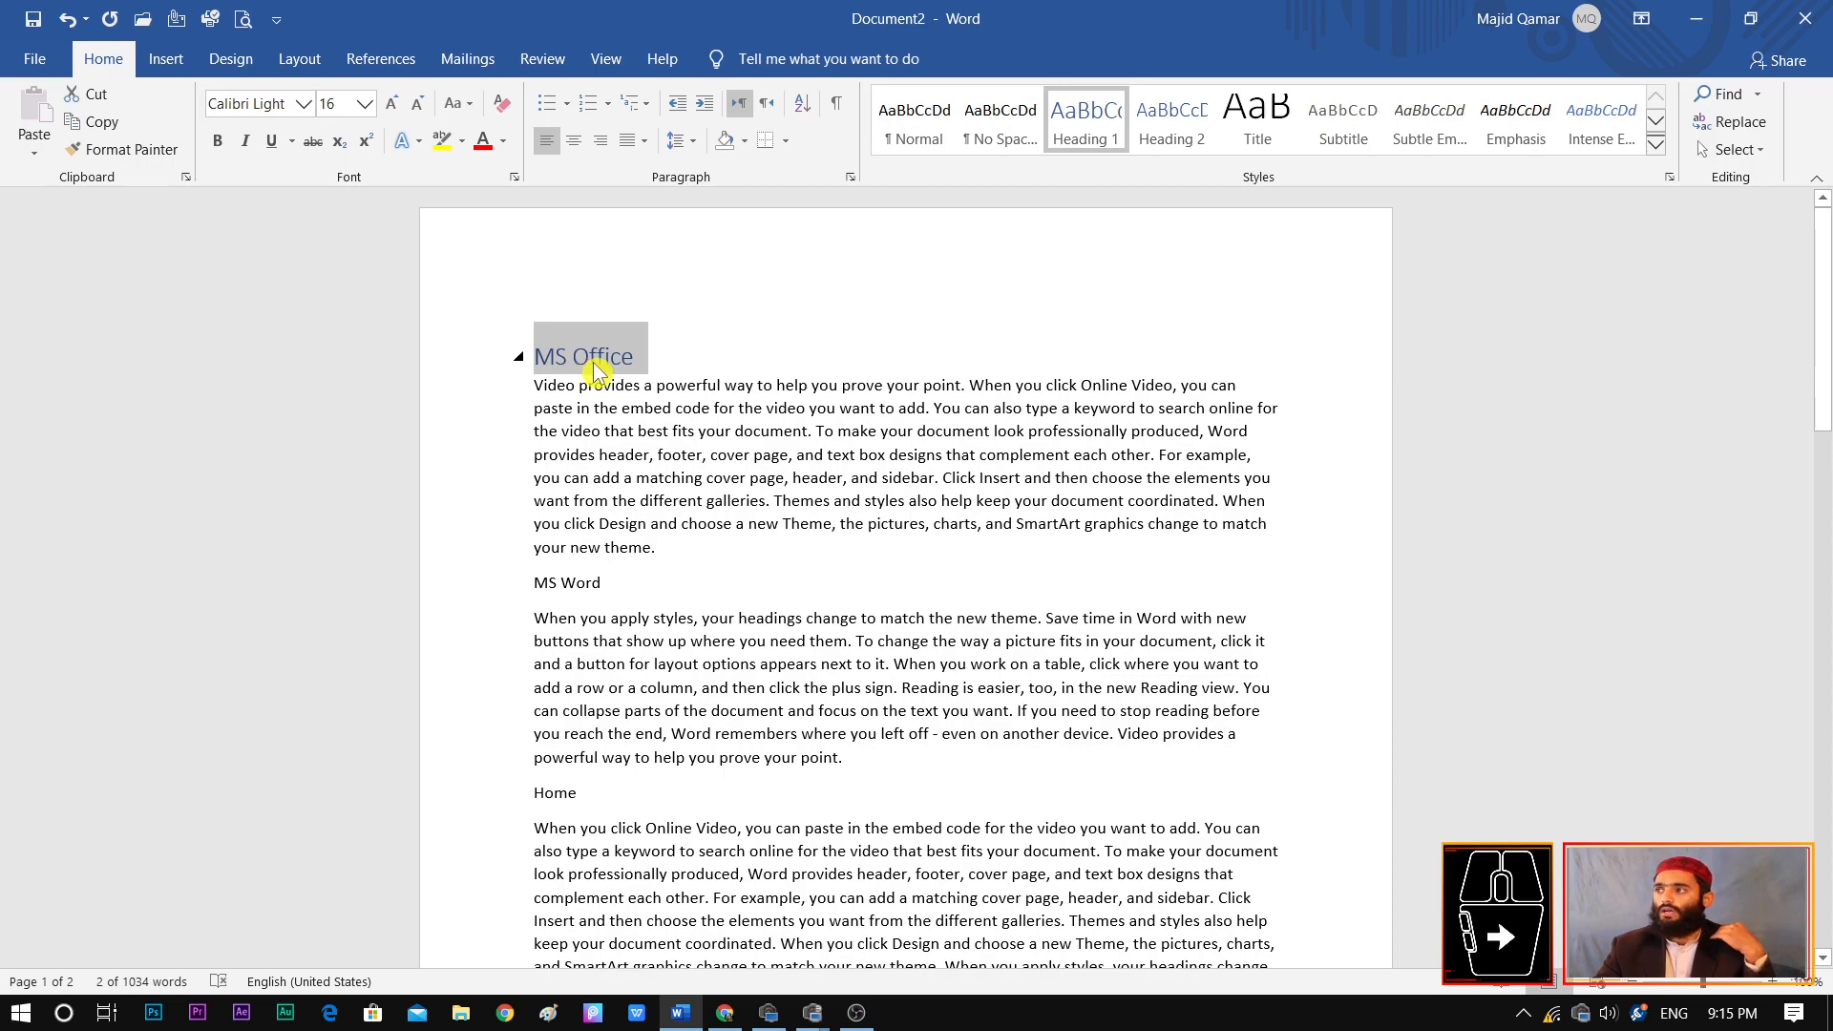
# Apply the Heading 2 style to the "MS Word" line
pyautogui.moveTo(630, 584); pyautogui.dragTo(537, 585)
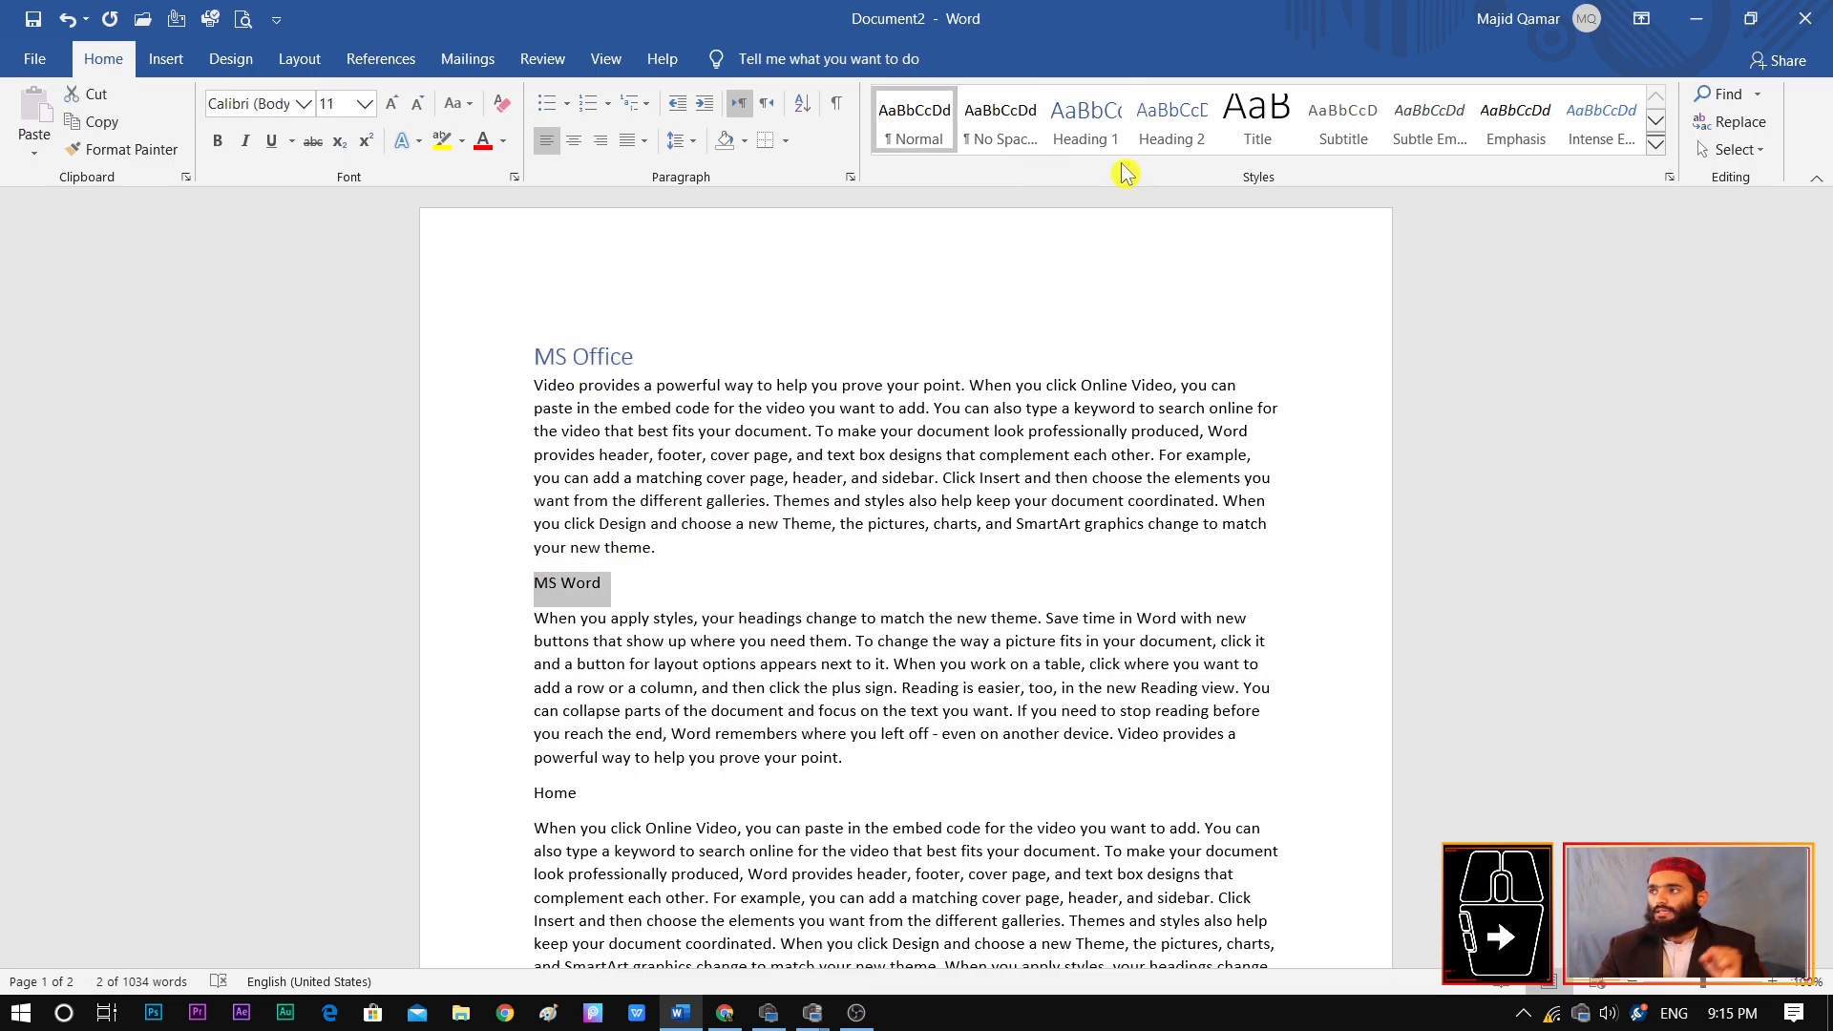
pyautogui.click(1189, 144)
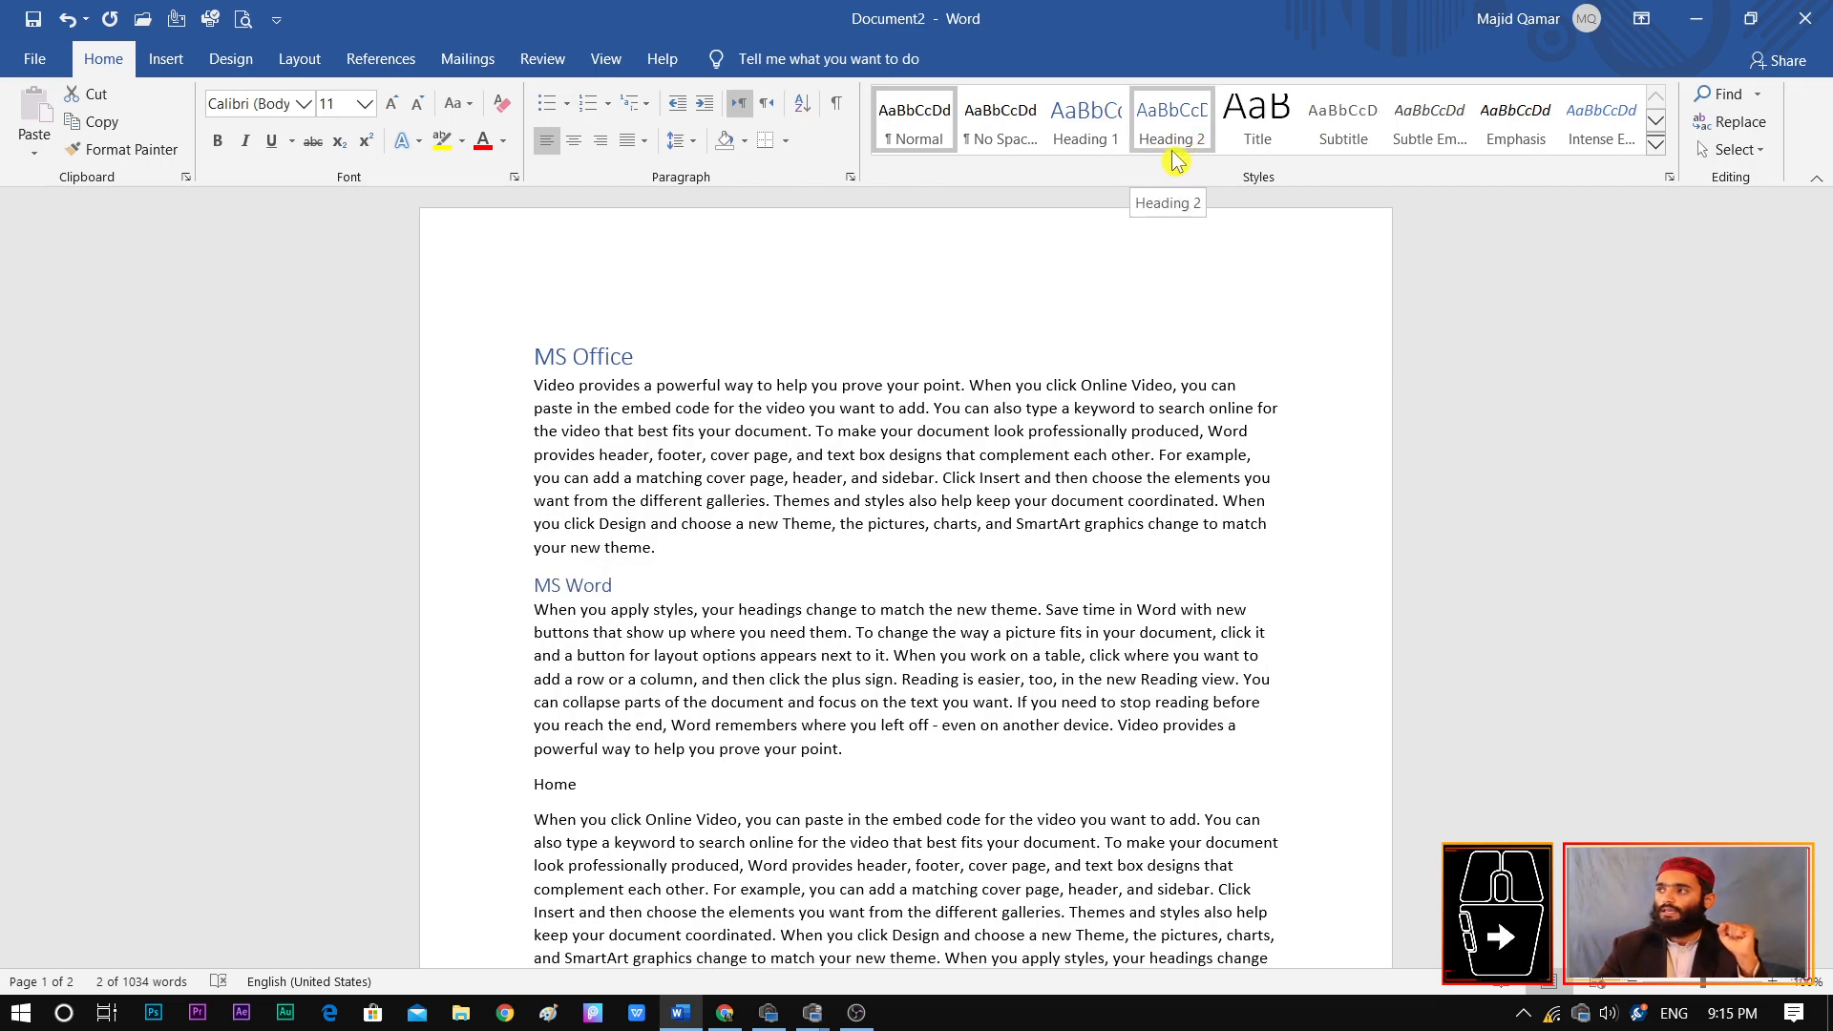
pyautogui.click(1124, 151)
pyautogui.click(1173, 143)
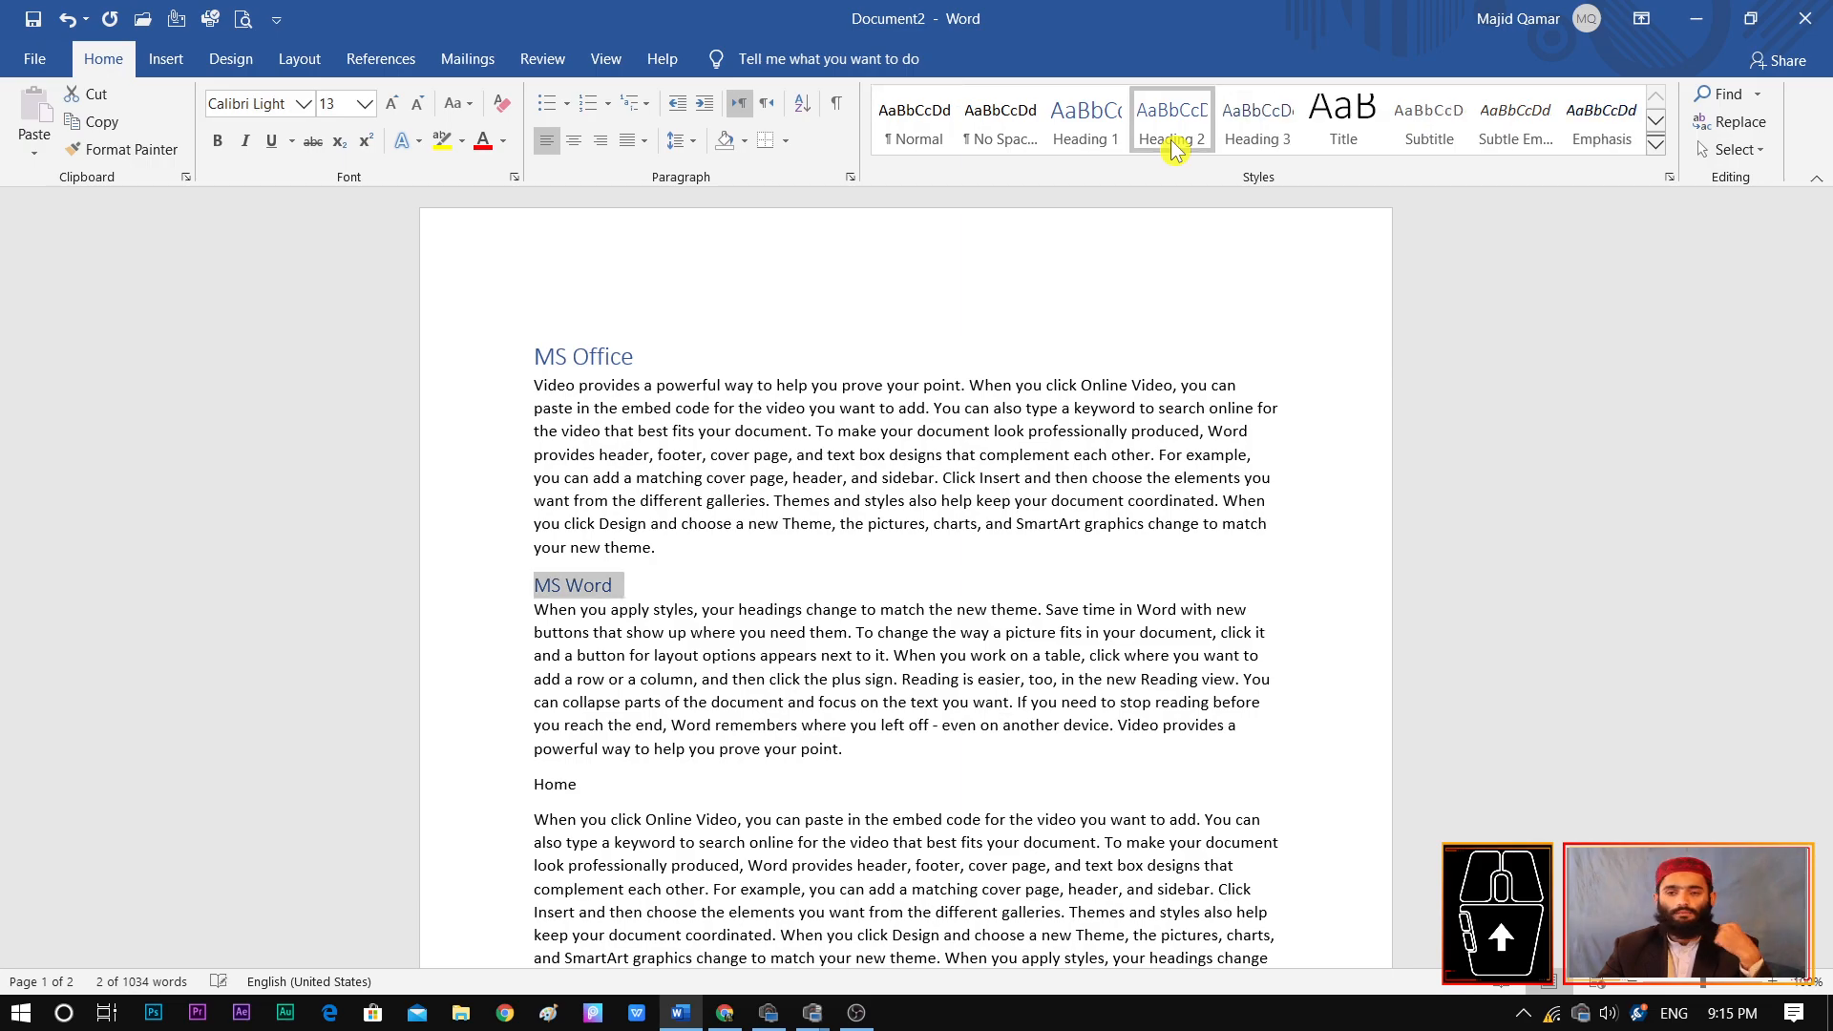
pyautogui.click(619, 591)
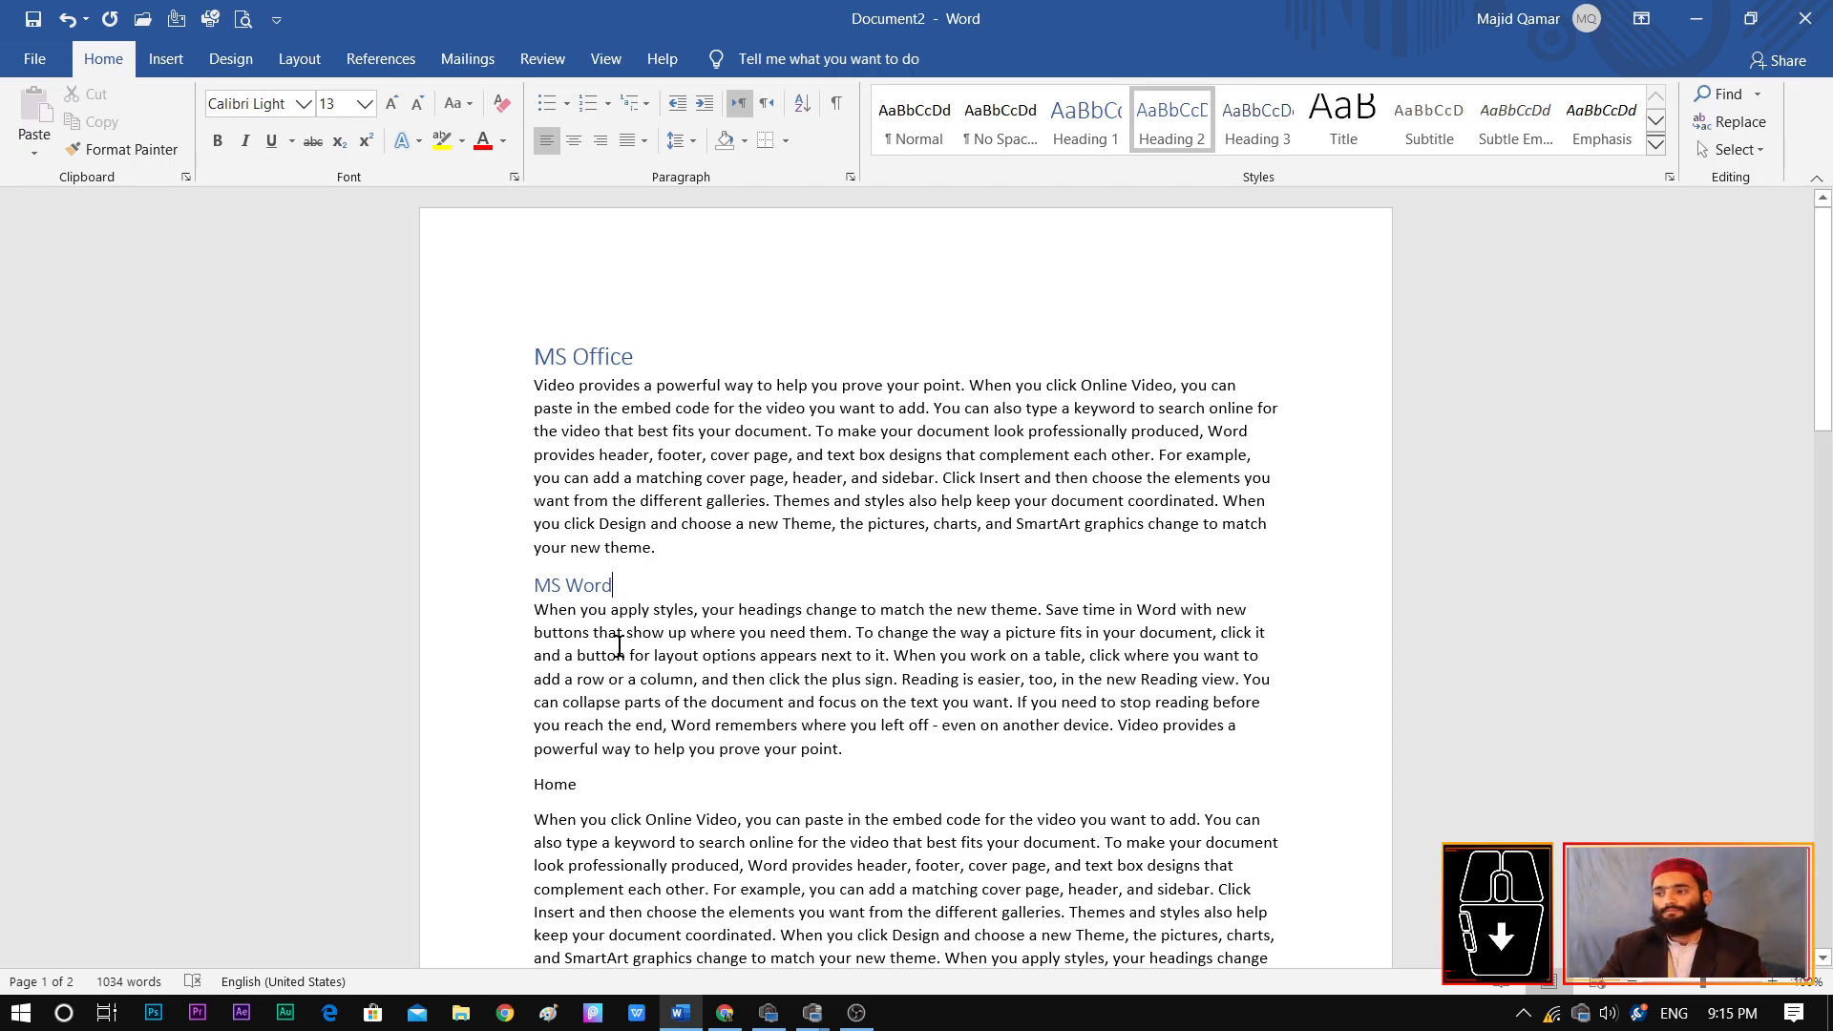
# Apply the Heading 3 style to the "Home" line
pyautogui.moveTo(595, 788); pyautogui.dragTo(517, 796)
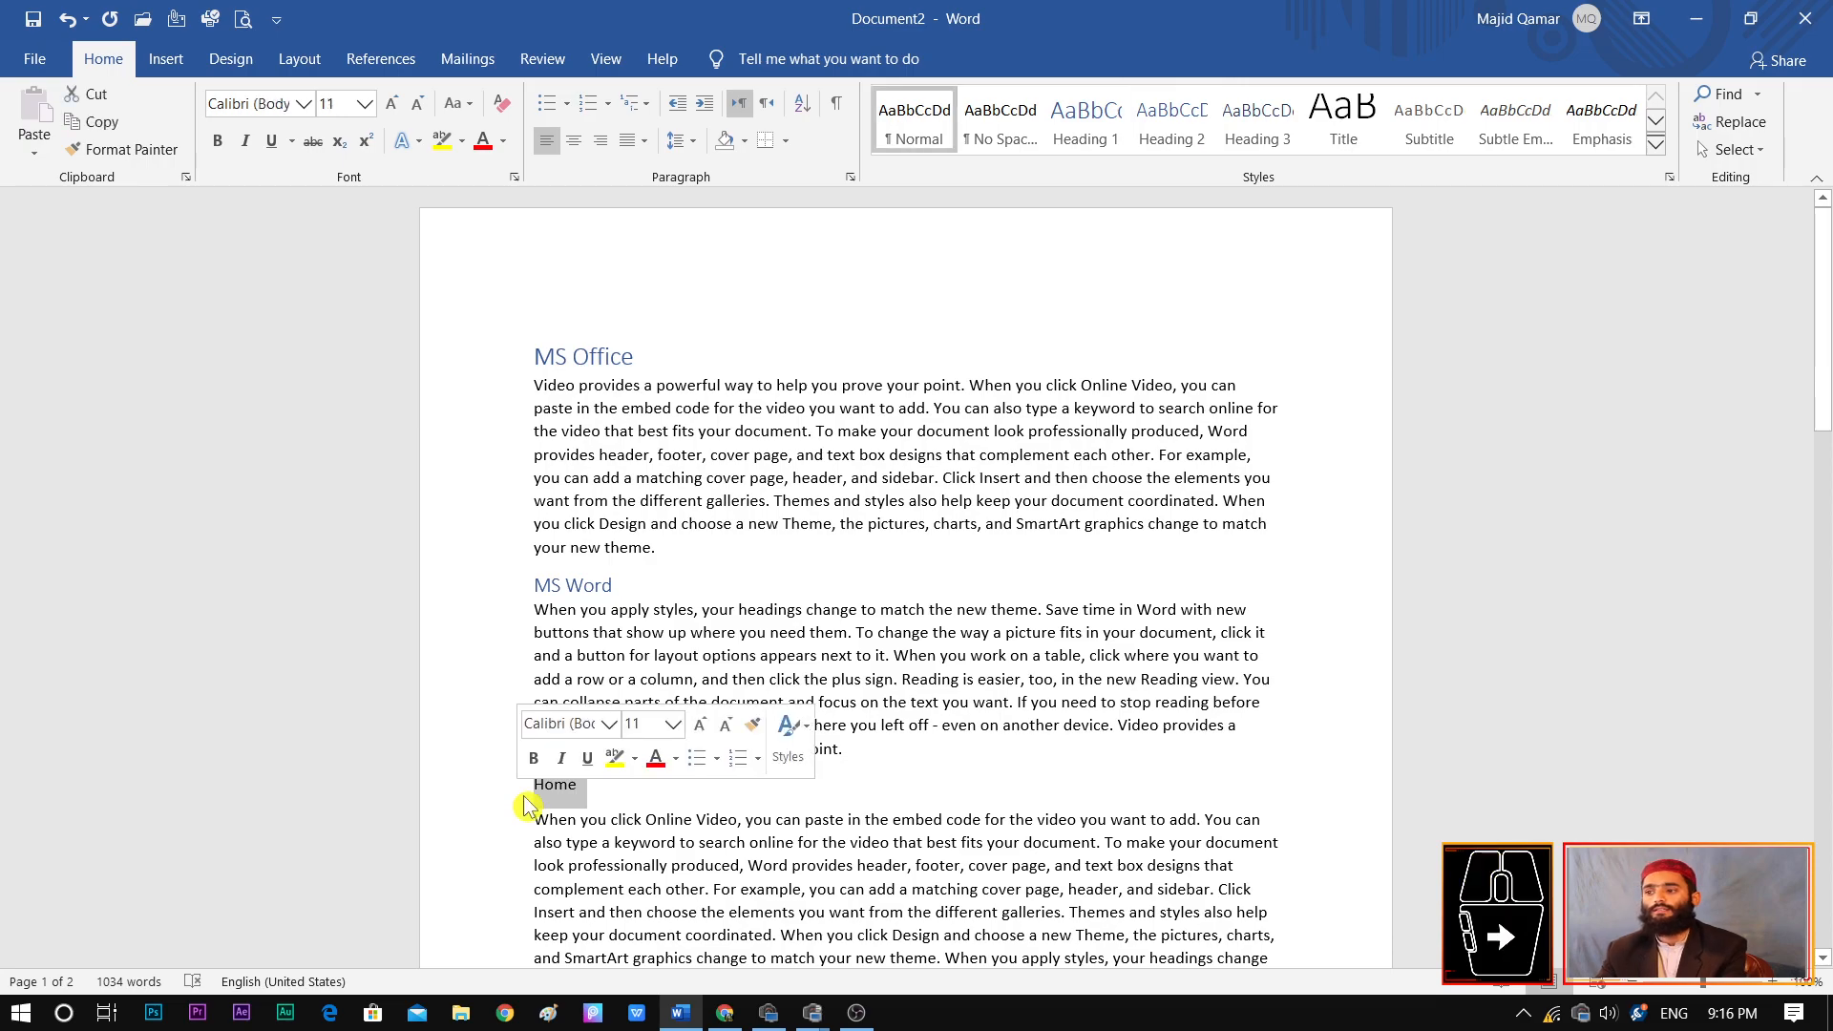
pyautogui.click(604, 801)
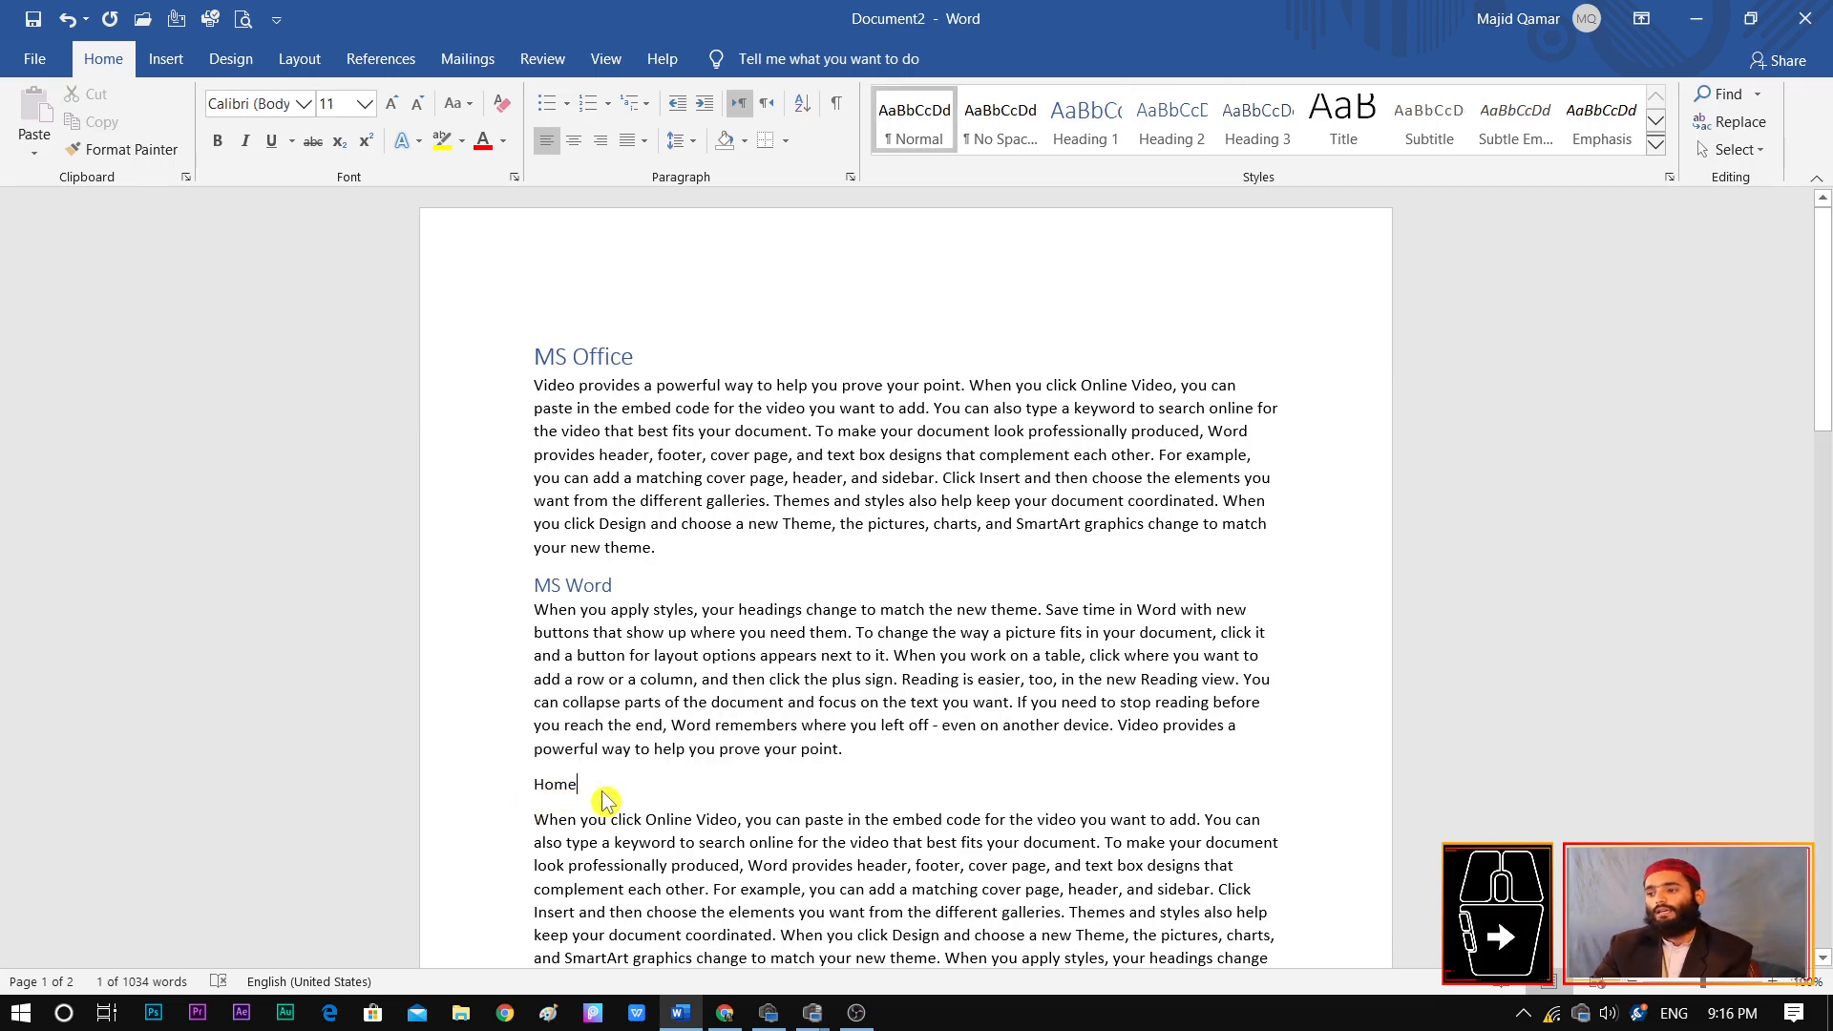
pyautogui.moveTo(584, 793); pyautogui.dragTo(535, 792)
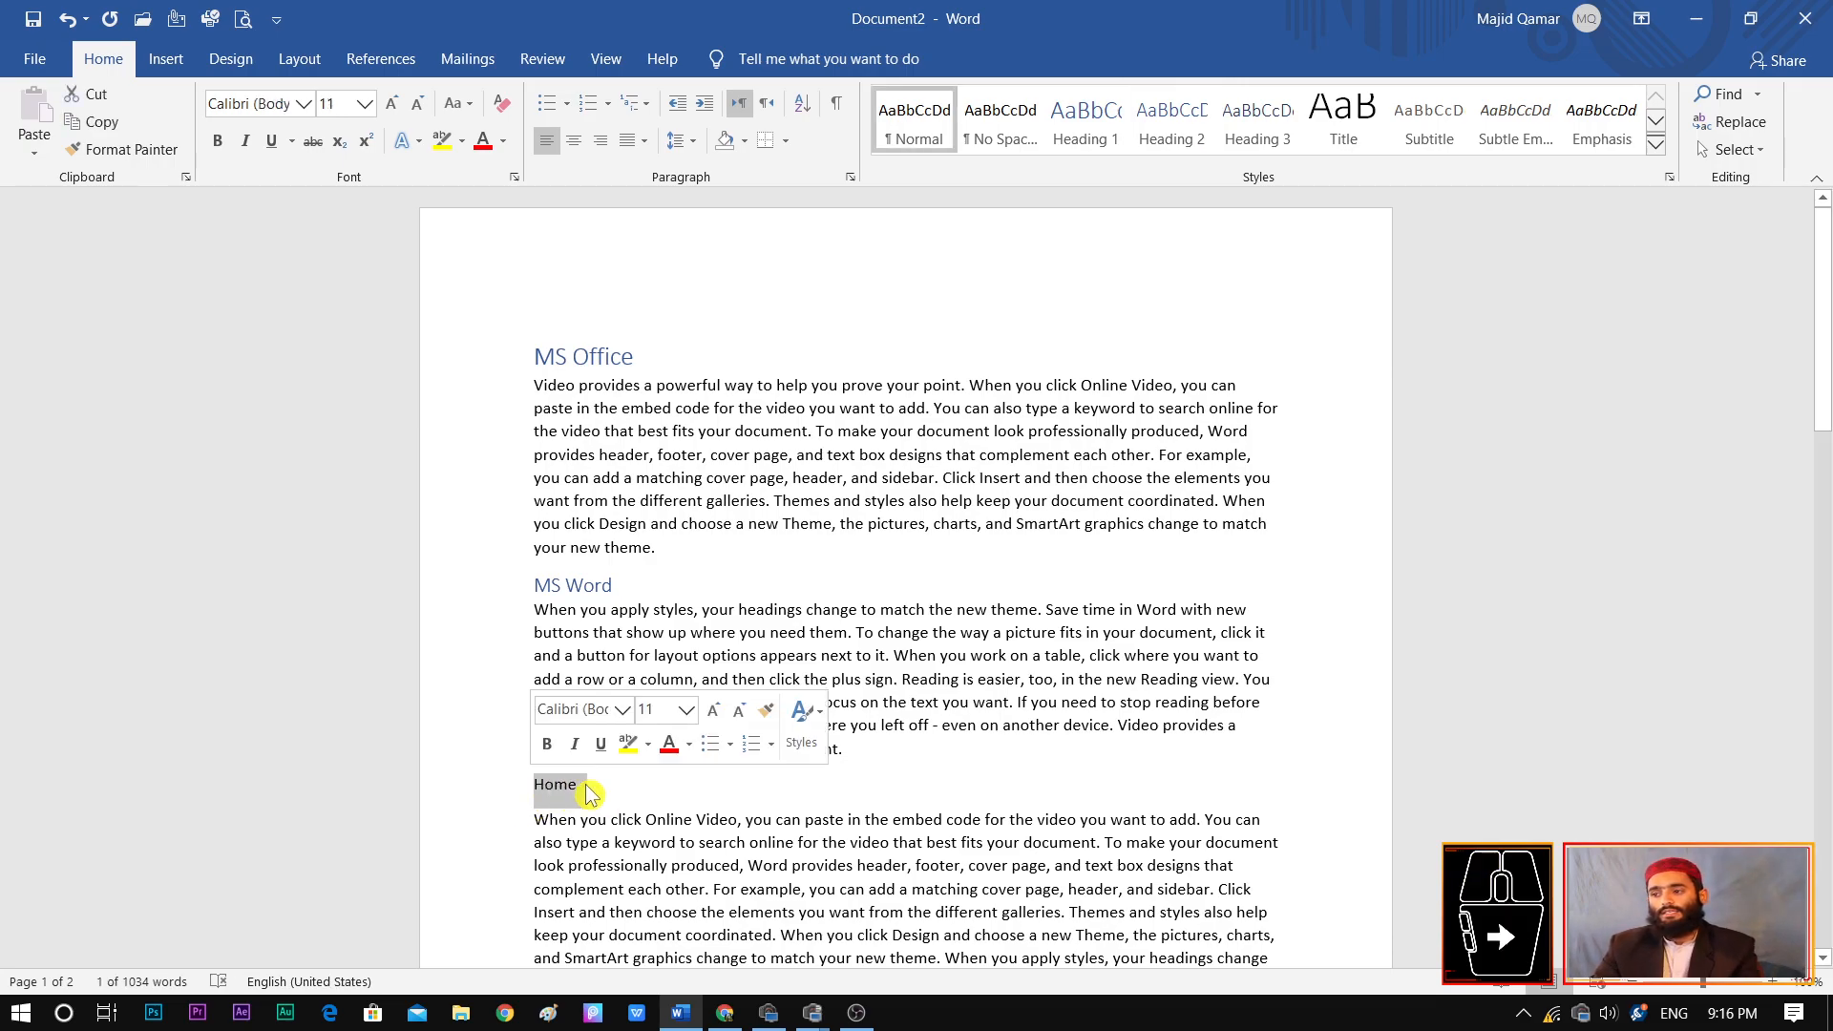
pyautogui.click(1260, 133)
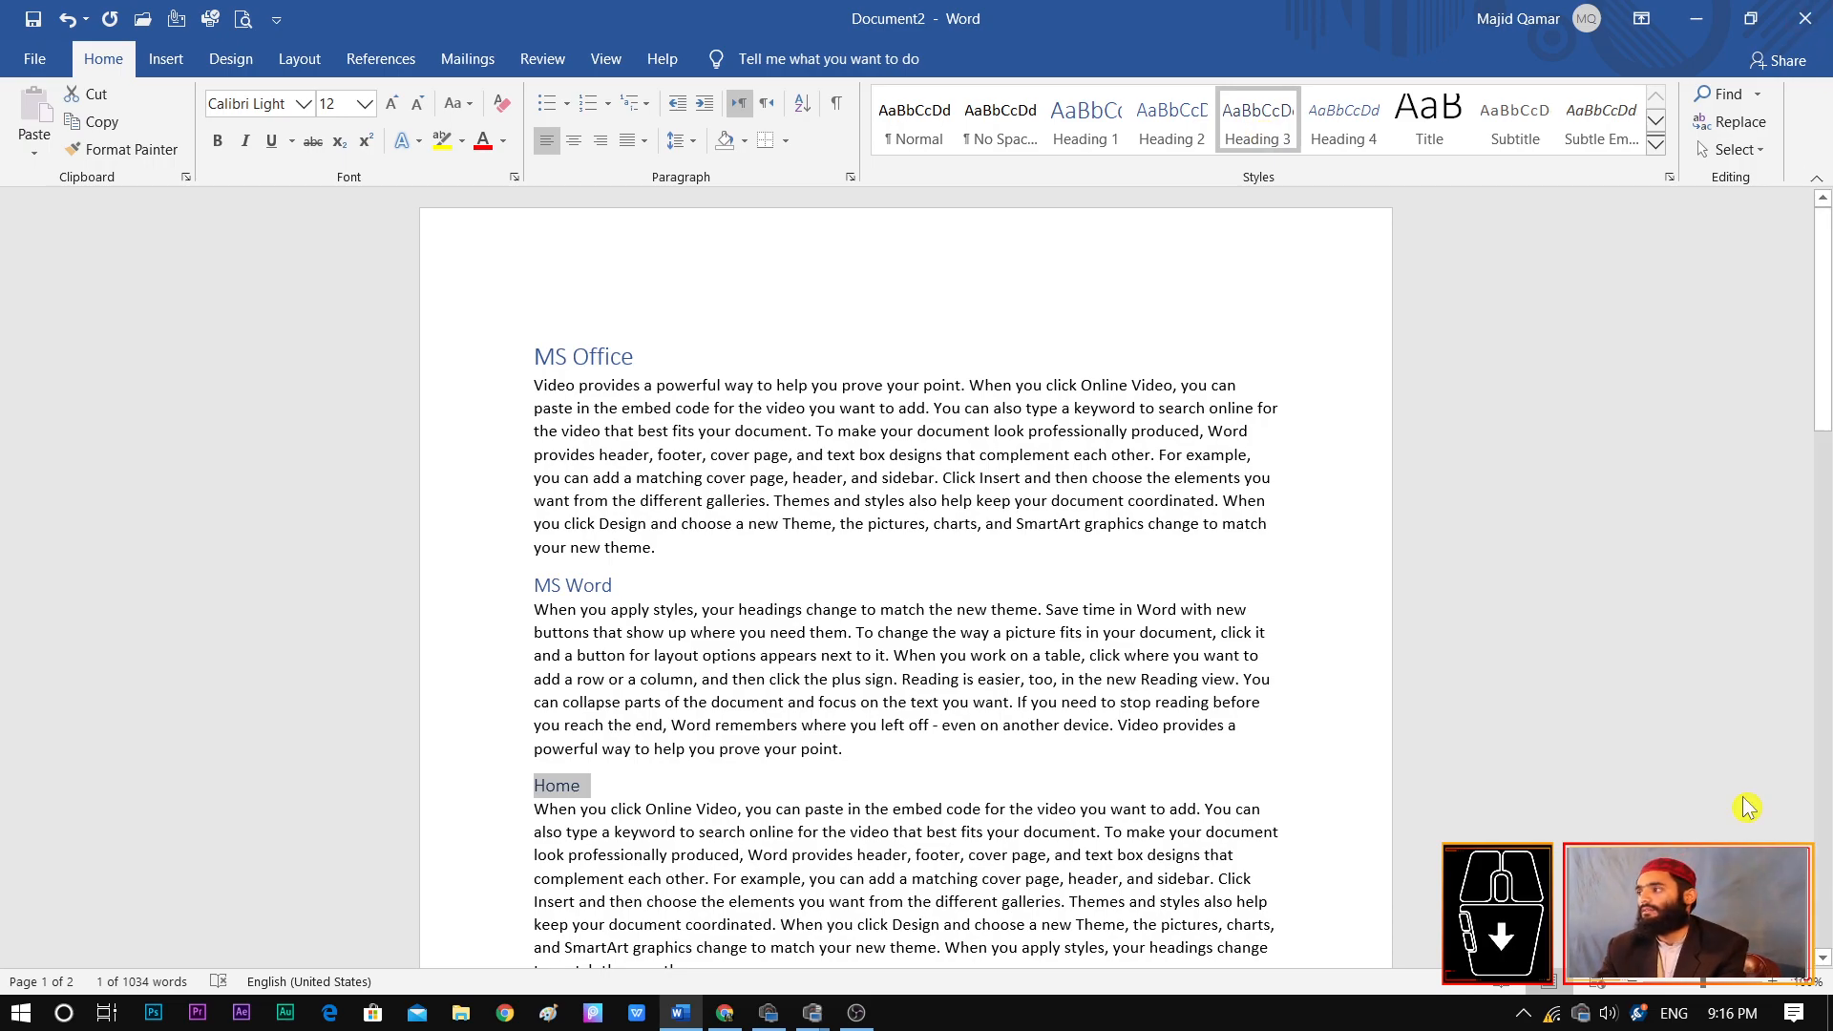
pyautogui.click(1627, 795)
# Apply the Heading 1 style to the "Ms Excel" and "Ms Power Point" lines
pyautogui.click(1823, 962)
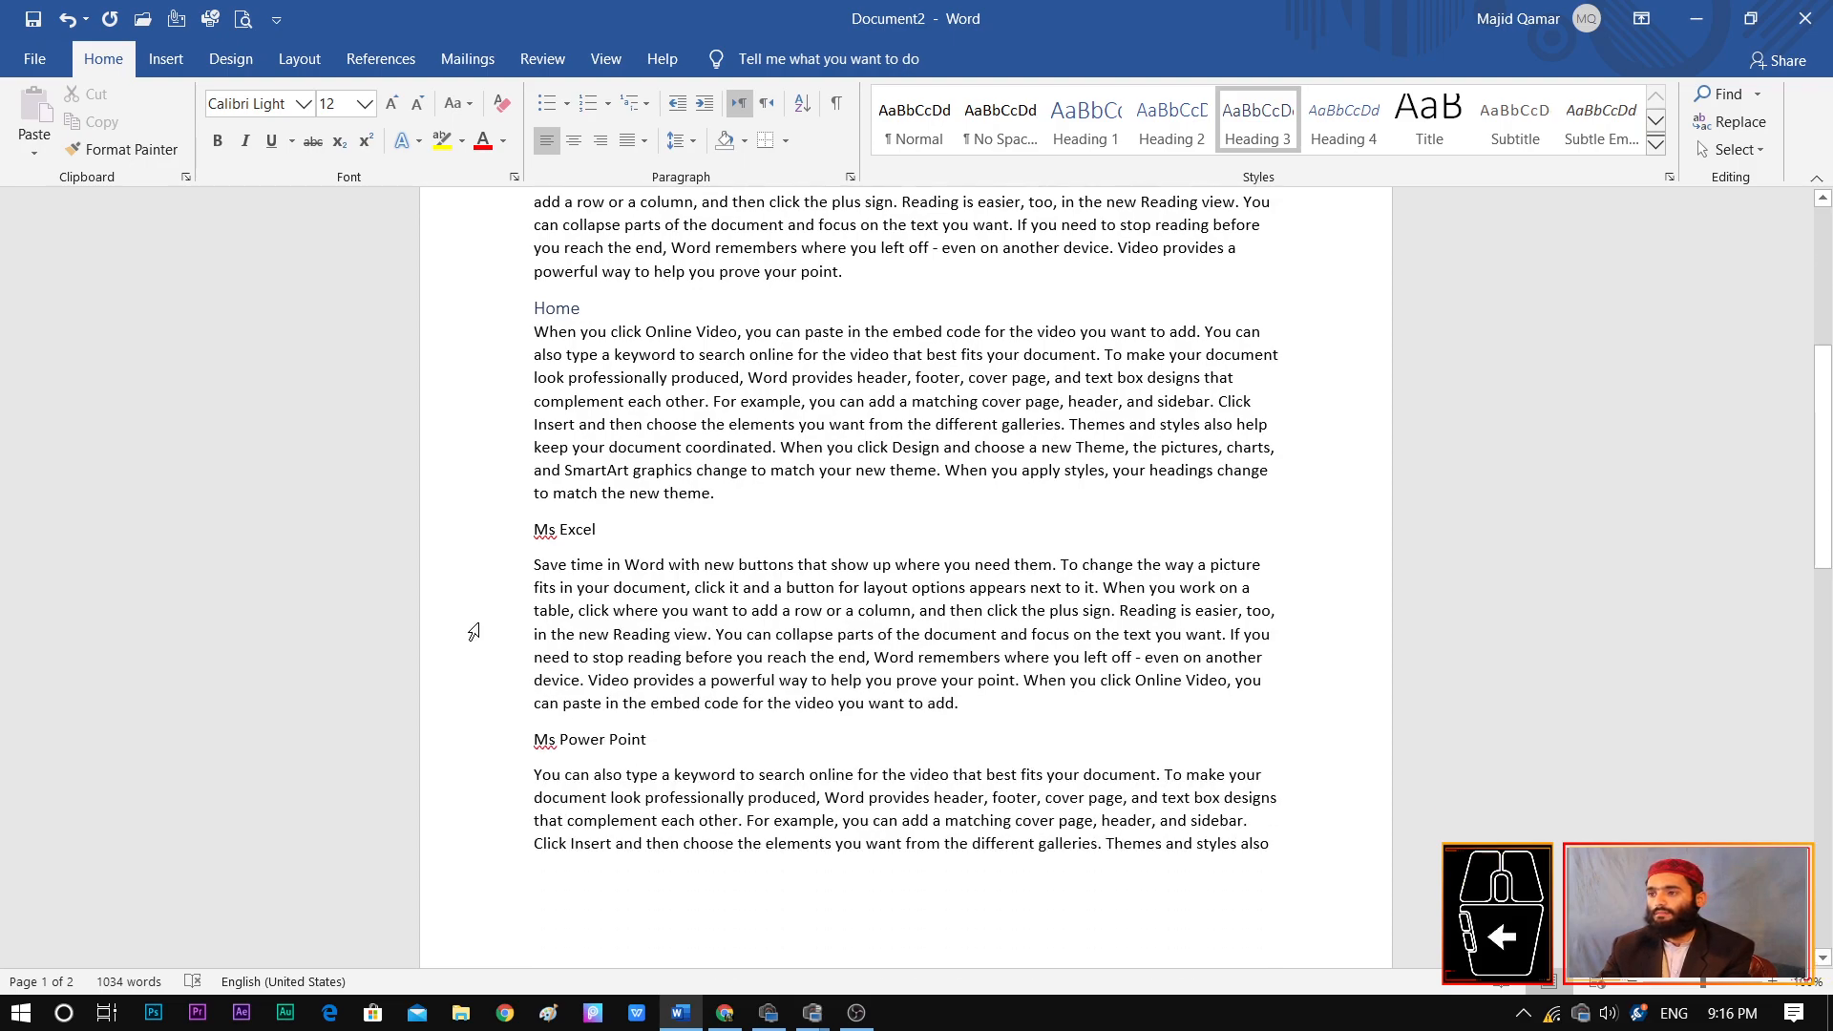
pyautogui.moveTo(611, 531); pyautogui.dragTo(531, 529)
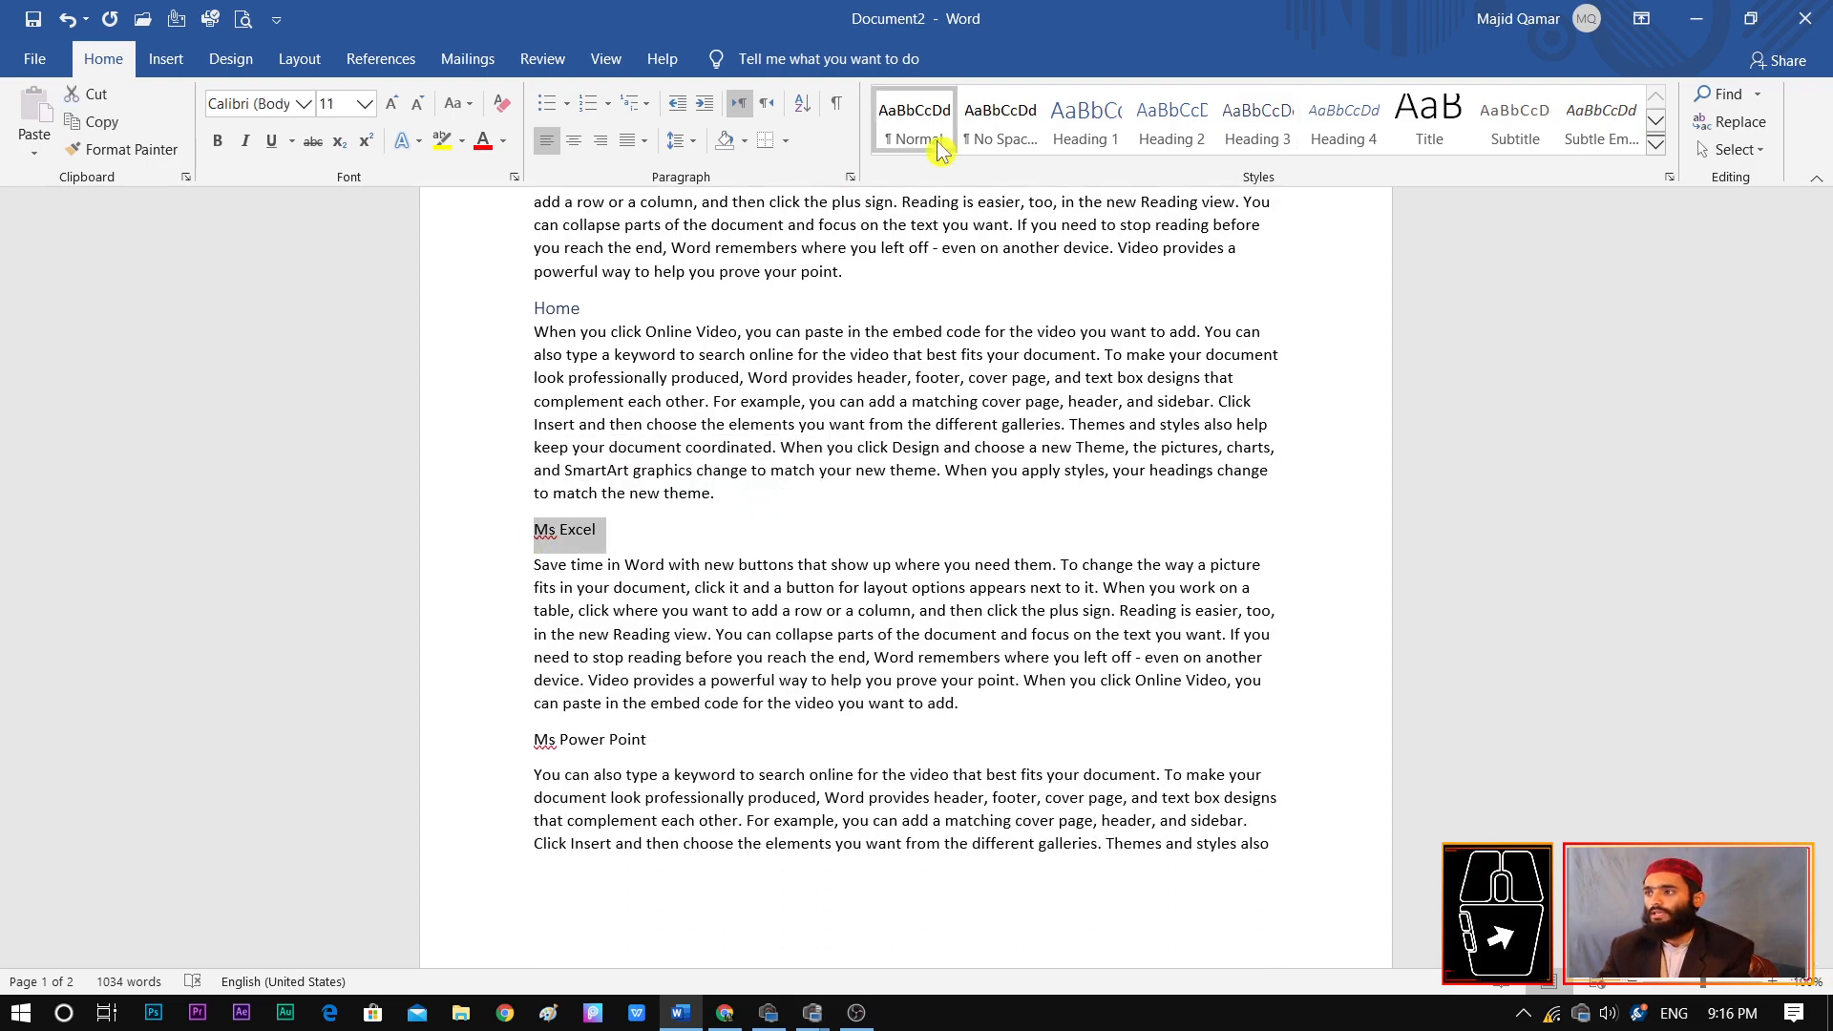
pyautogui.click(1086, 120)
pyautogui.moveTo(647, 744); pyautogui.dragTo(531, 743)
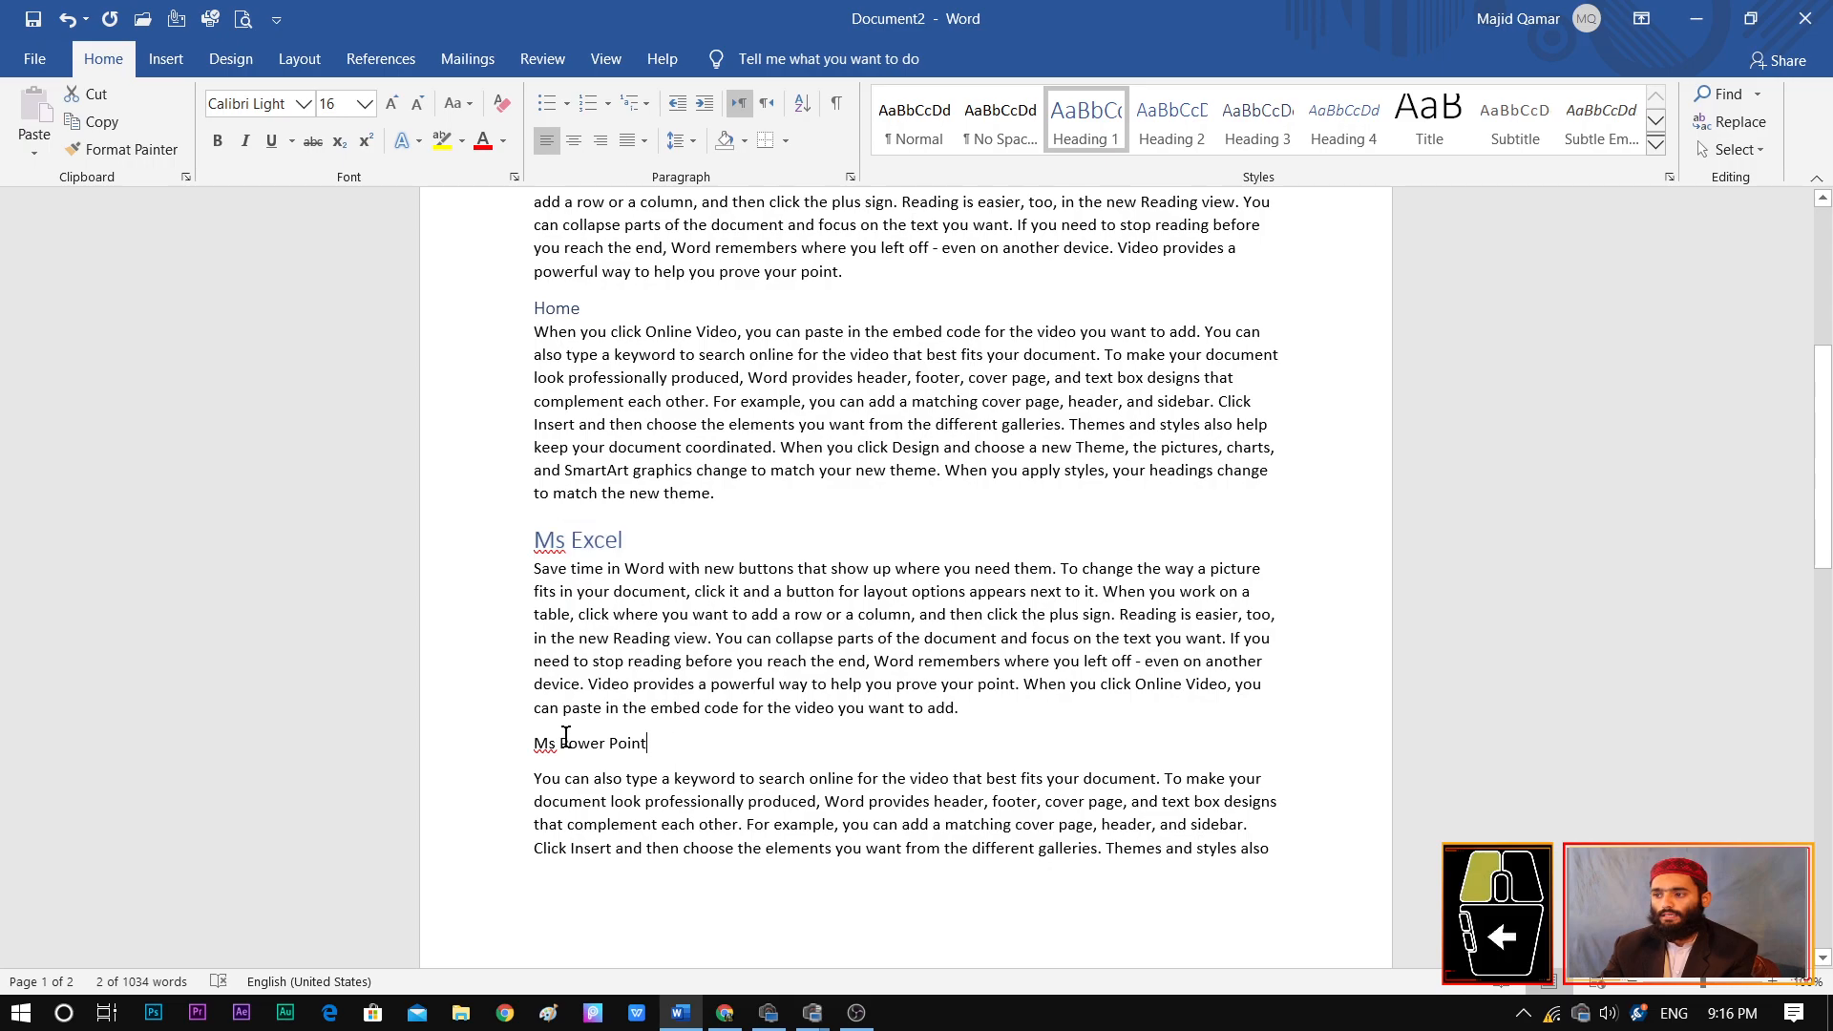
pyautogui.click(1097, 141)
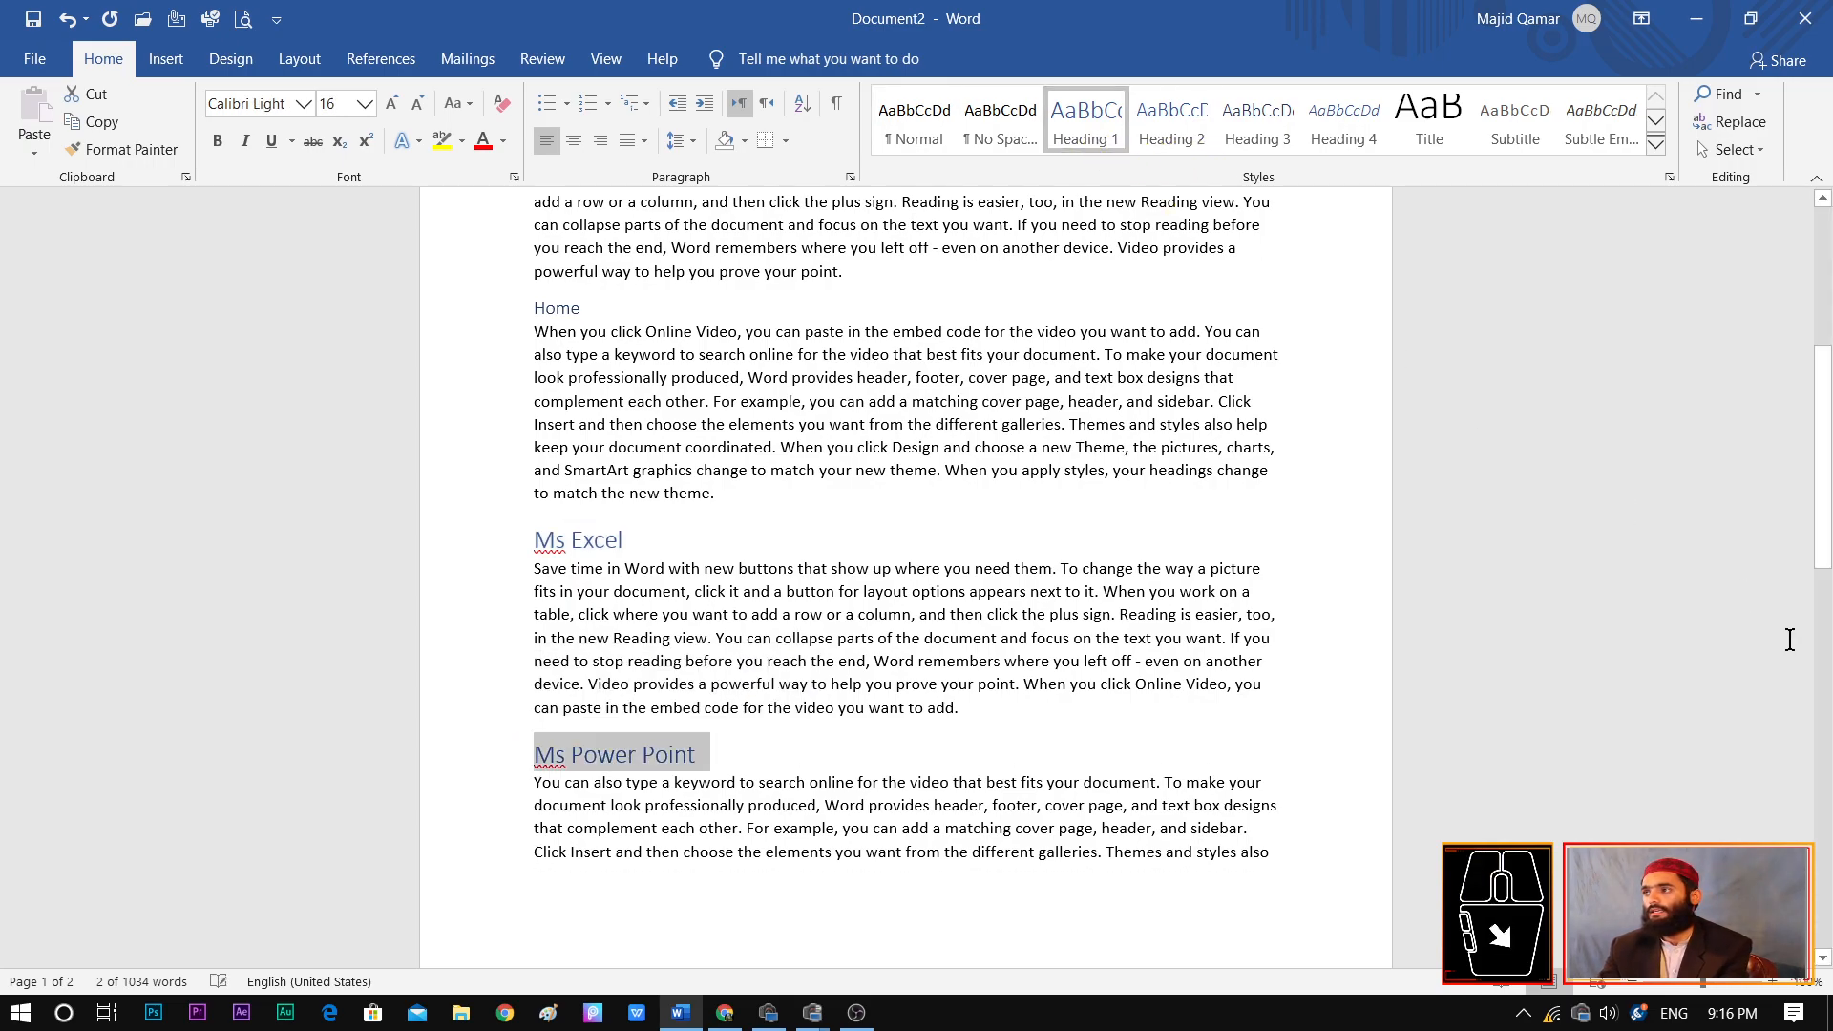
# Insert an Automatic Table 1 table of contents at the start of the document, above the "MS Office" heading
pyautogui.scroll(5, 1552, 494)
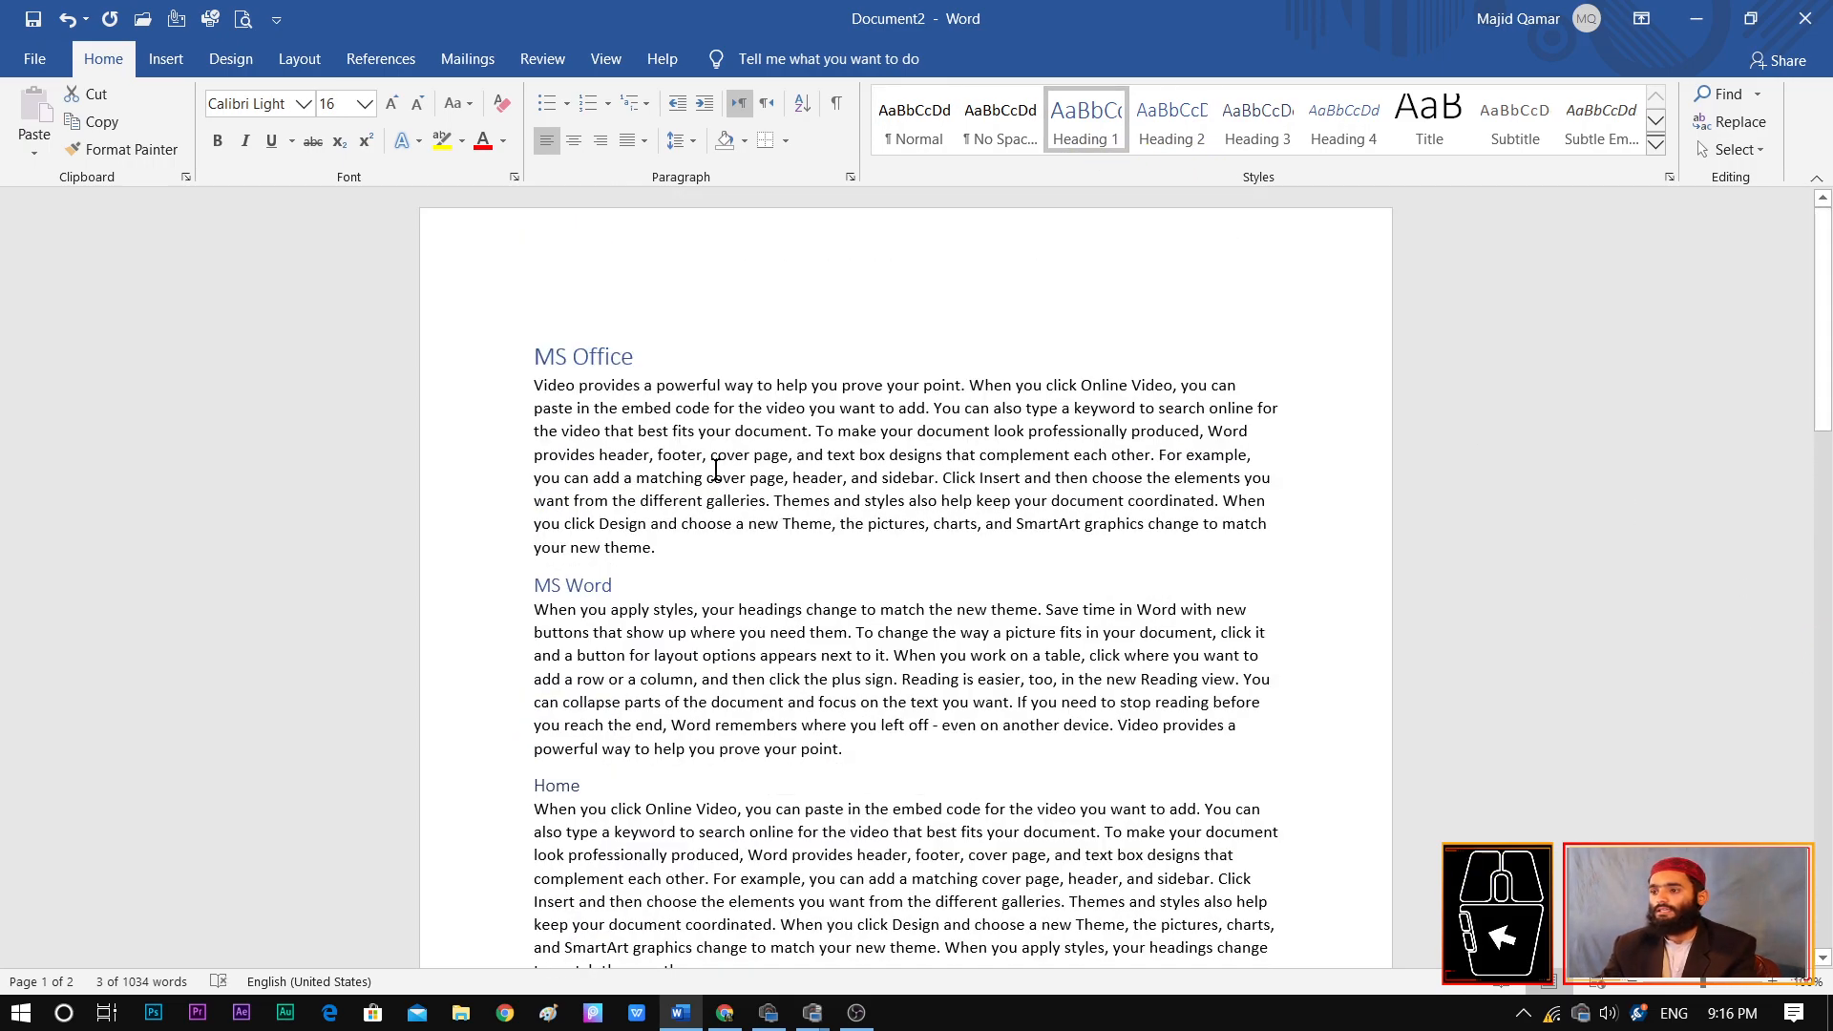
pyautogui.click(715, 470)
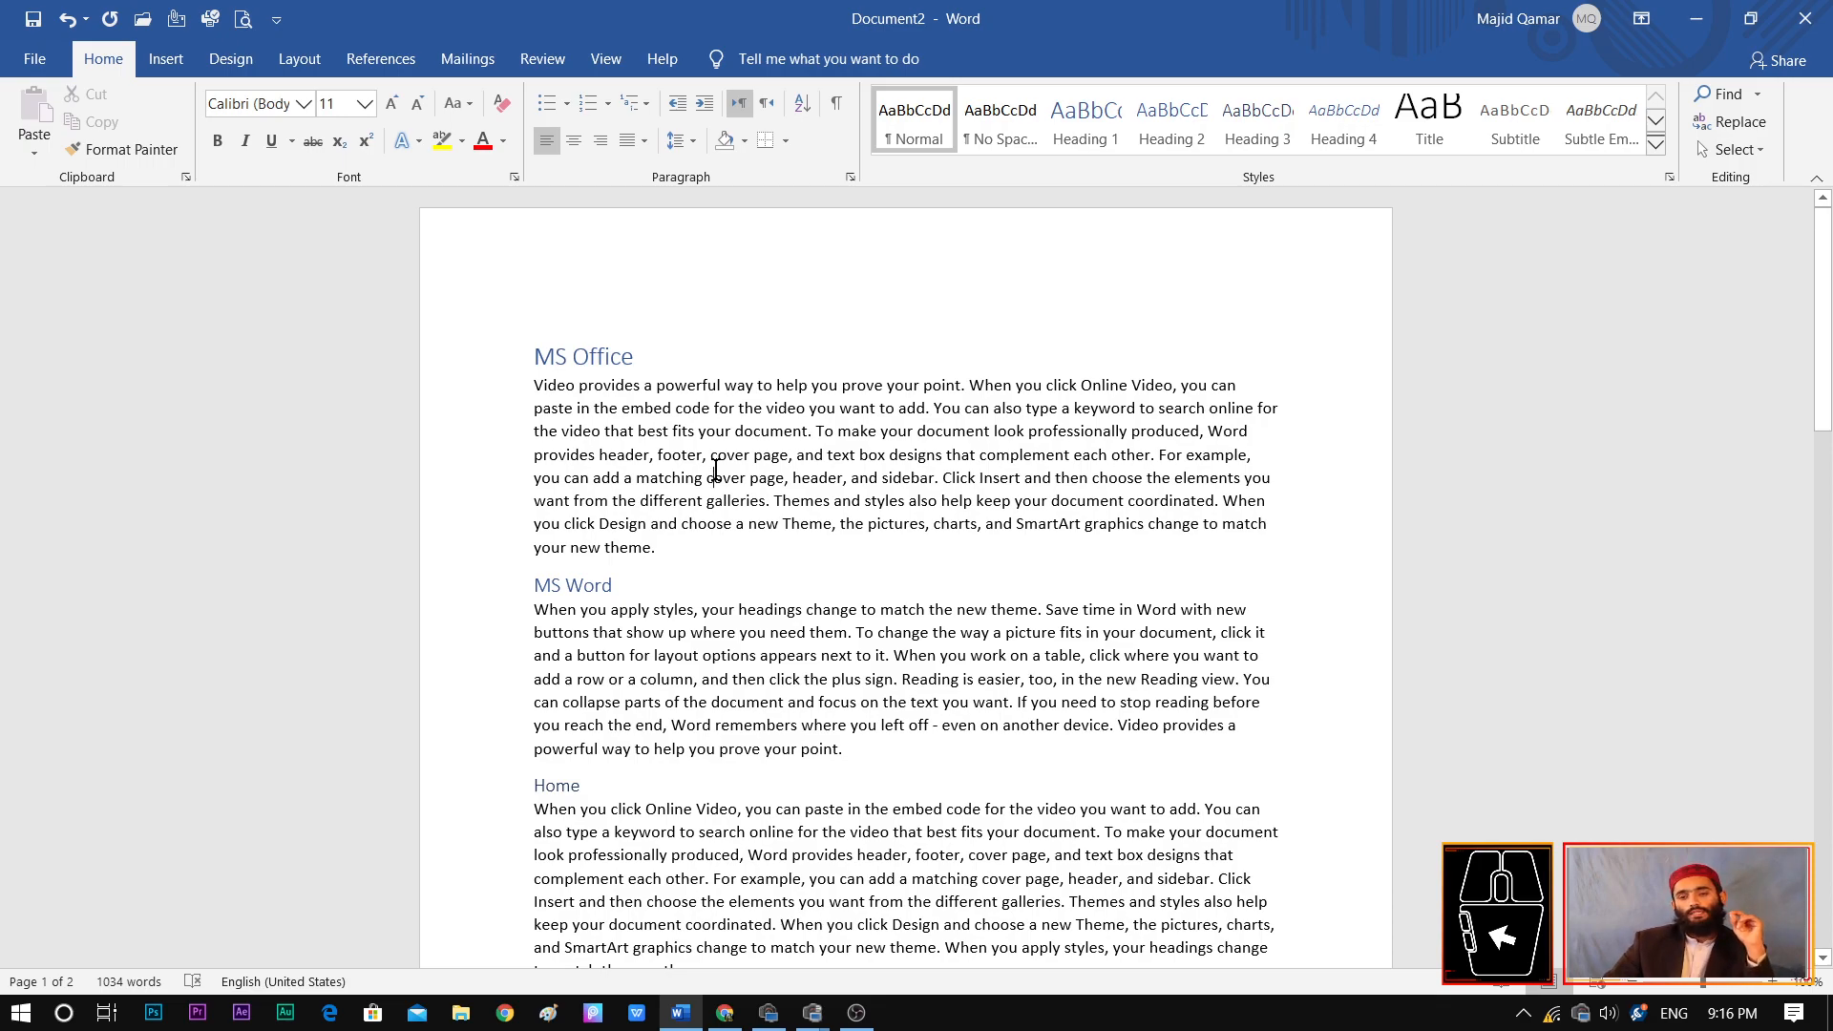
pyautogui.click(389, 67)
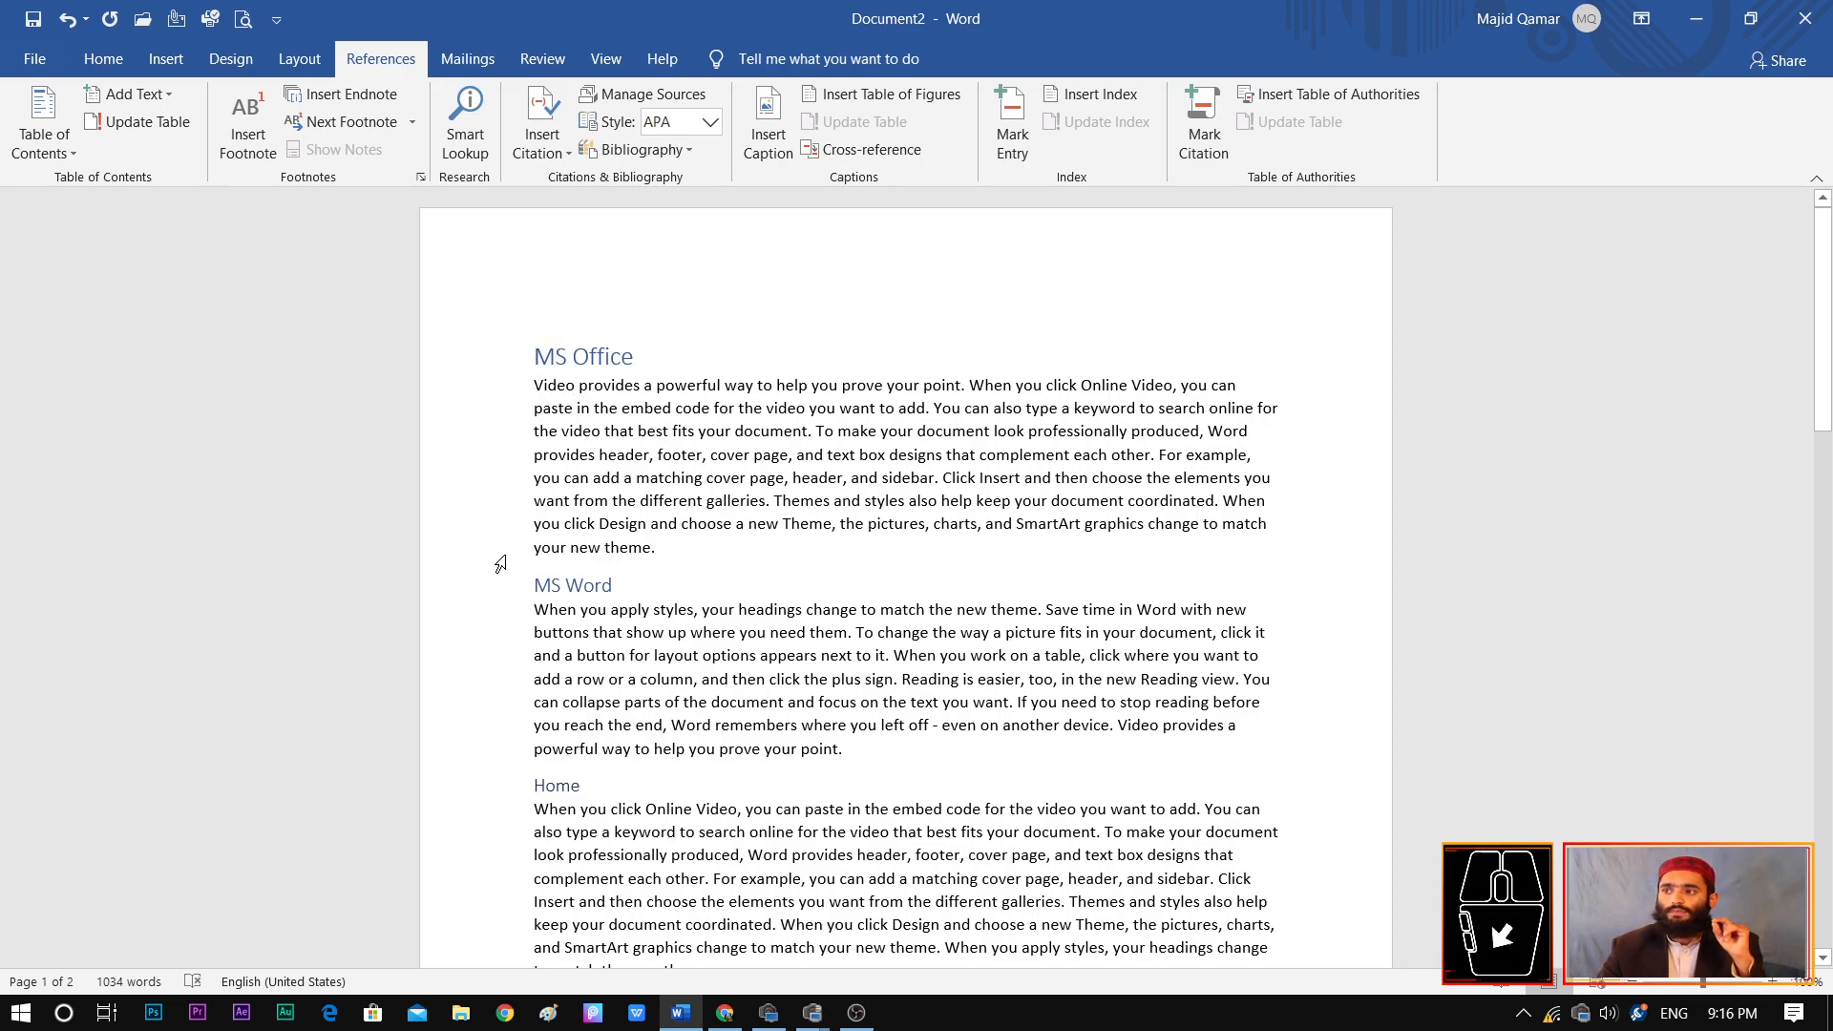
pyautogui.click(49, 153)
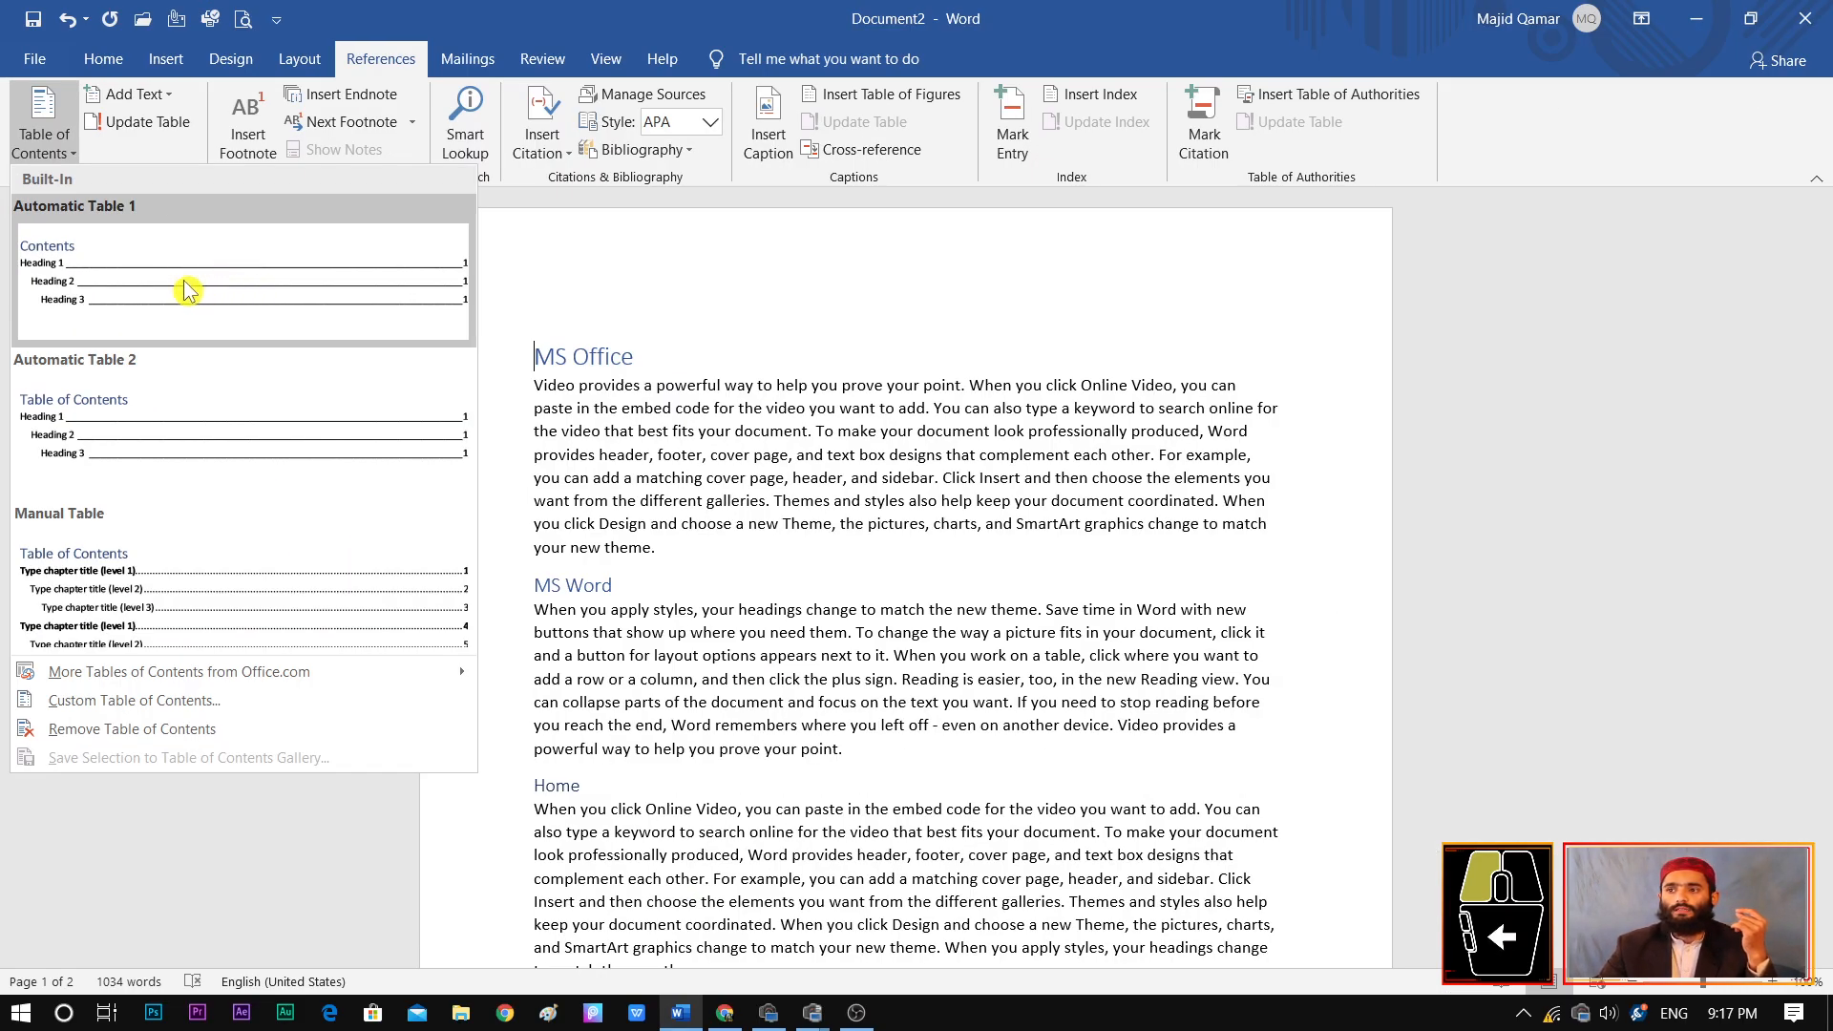
pyautogui.click(291, 293)
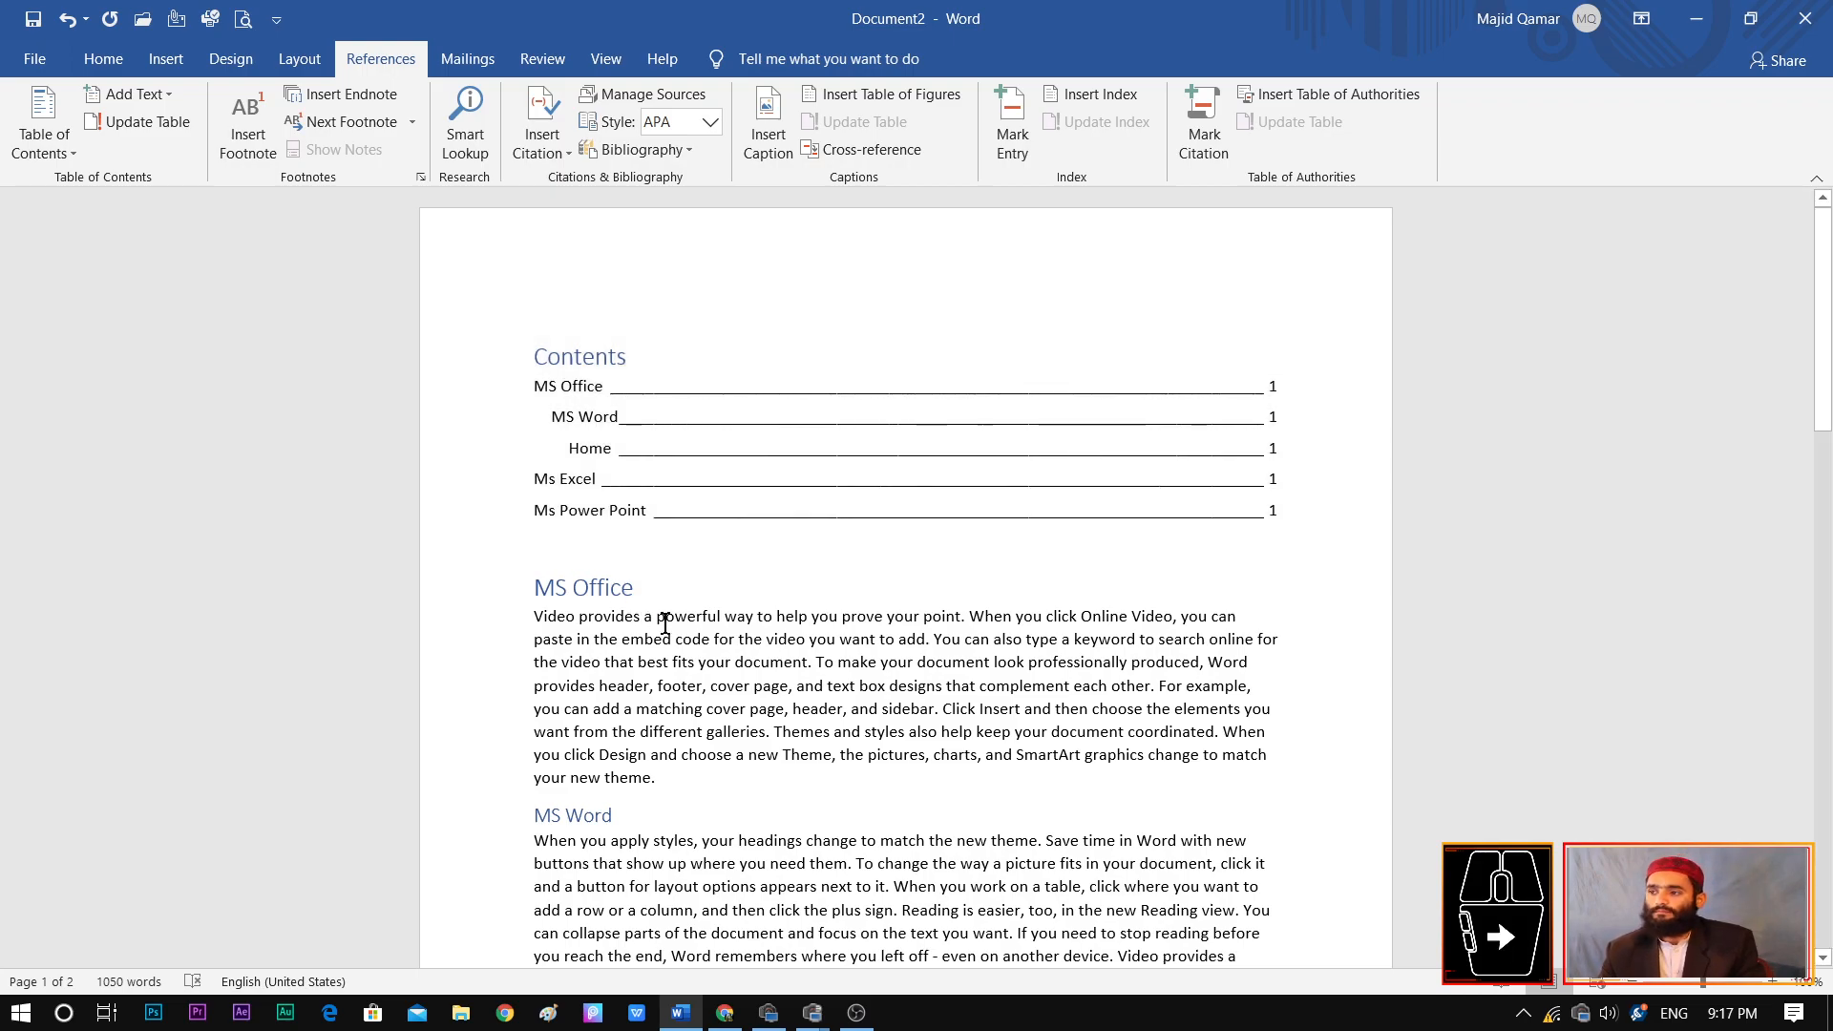
# Insert the line "Ms Access" above the paragraph beginning "To change the way a picture fits"
pyautogui.scroll(-2, 666, 622)
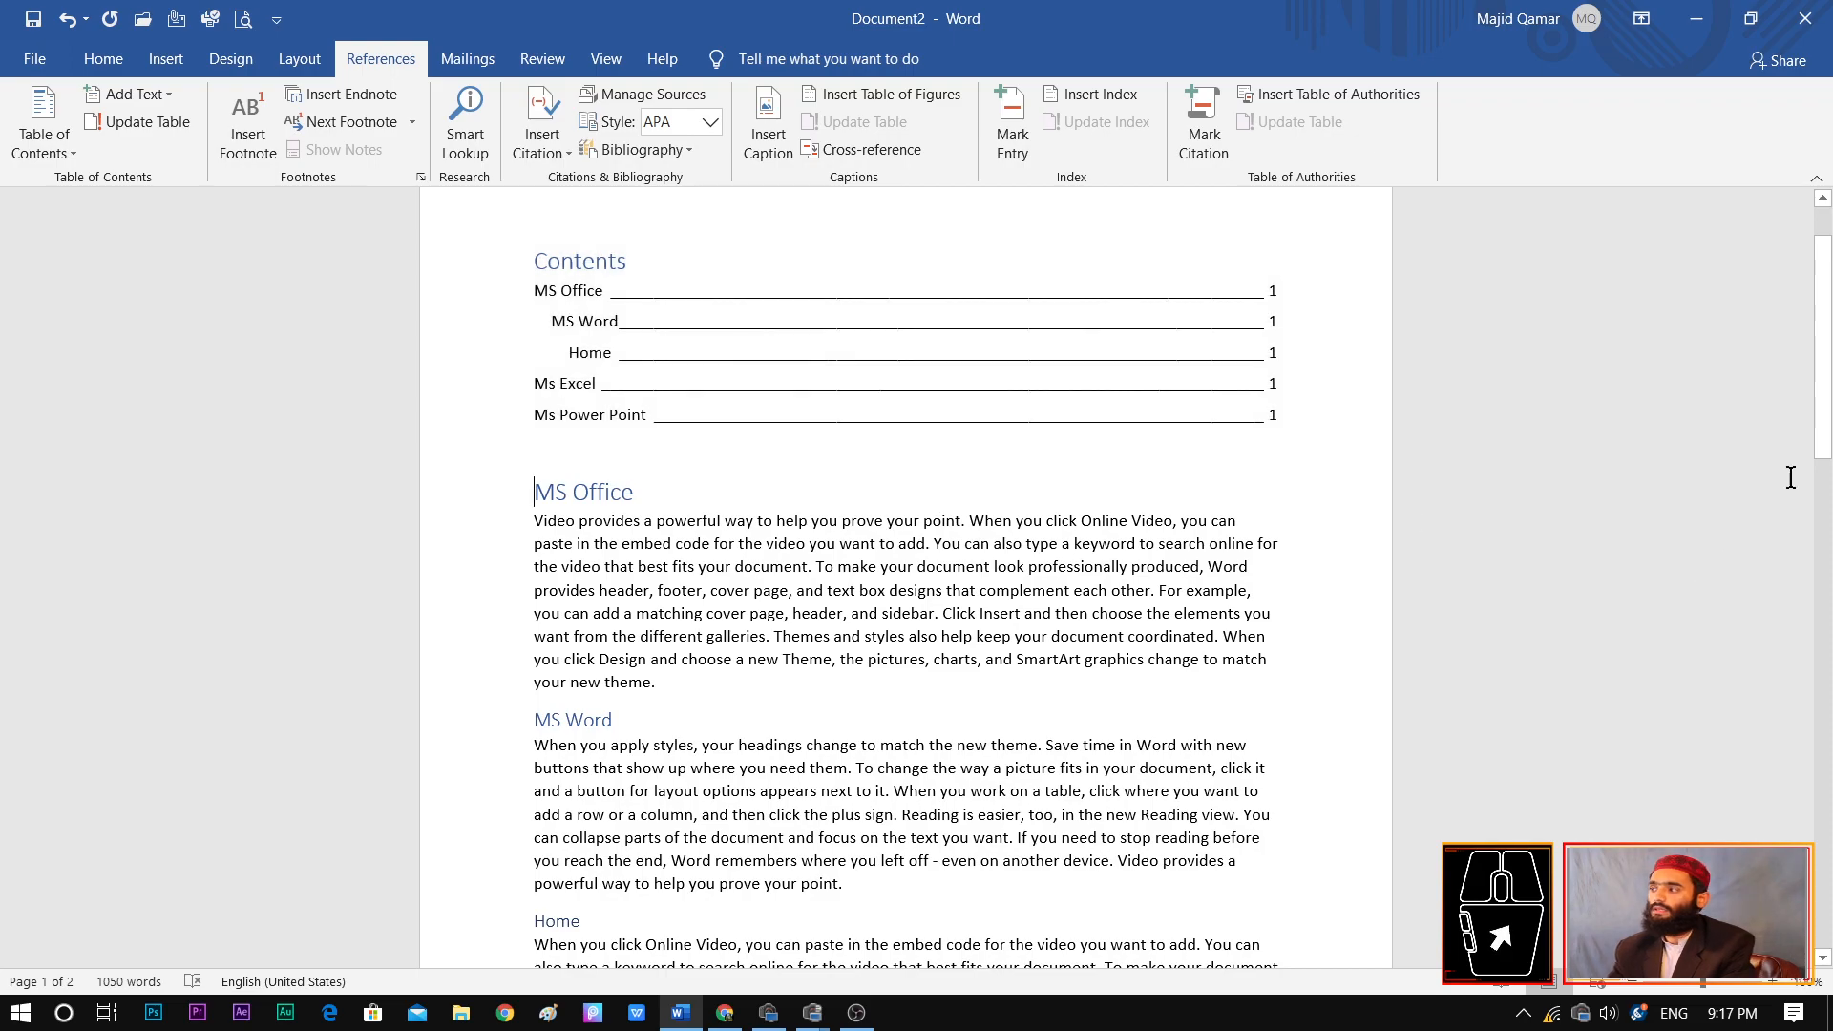
pyautogui.moveTo(1826, 369); pyautogui.dragTo(1825, 590)
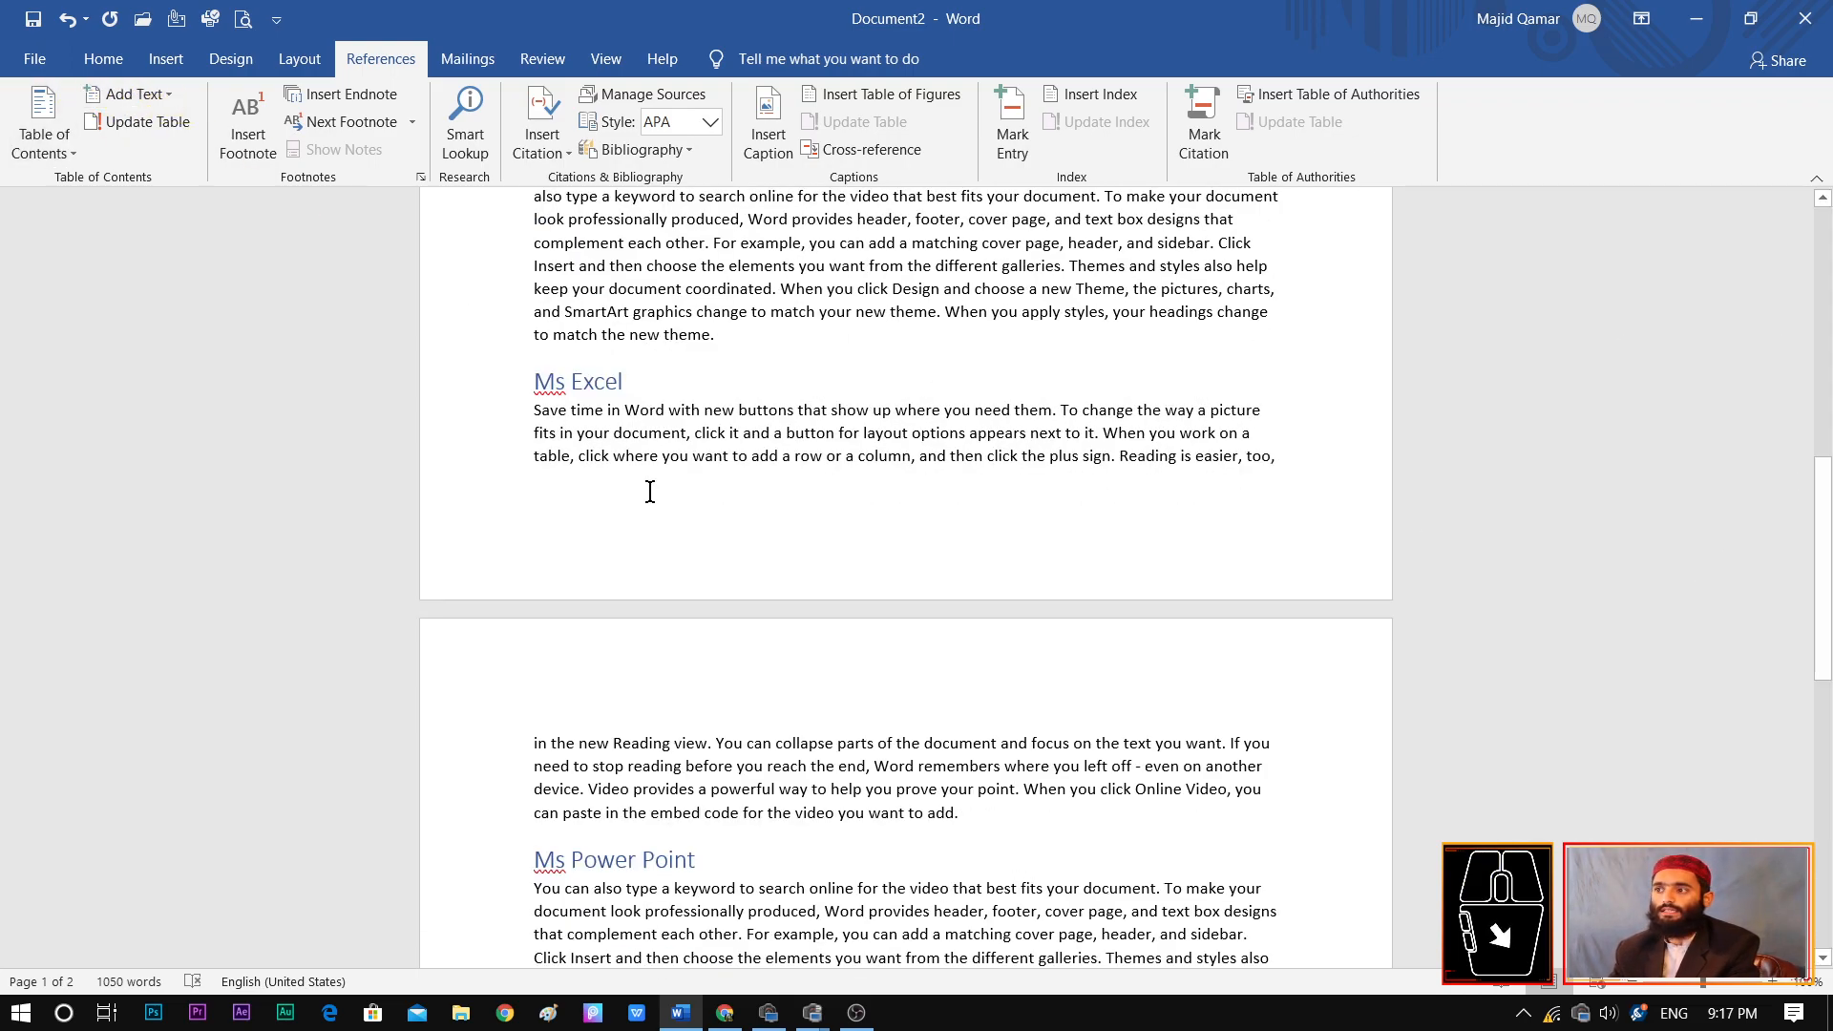
pyautogui.moveTo(1825, 621); pyautogui.dragTo(1826, 806)
pyautogui.click(622, 366)
pyautogui.press('Return')
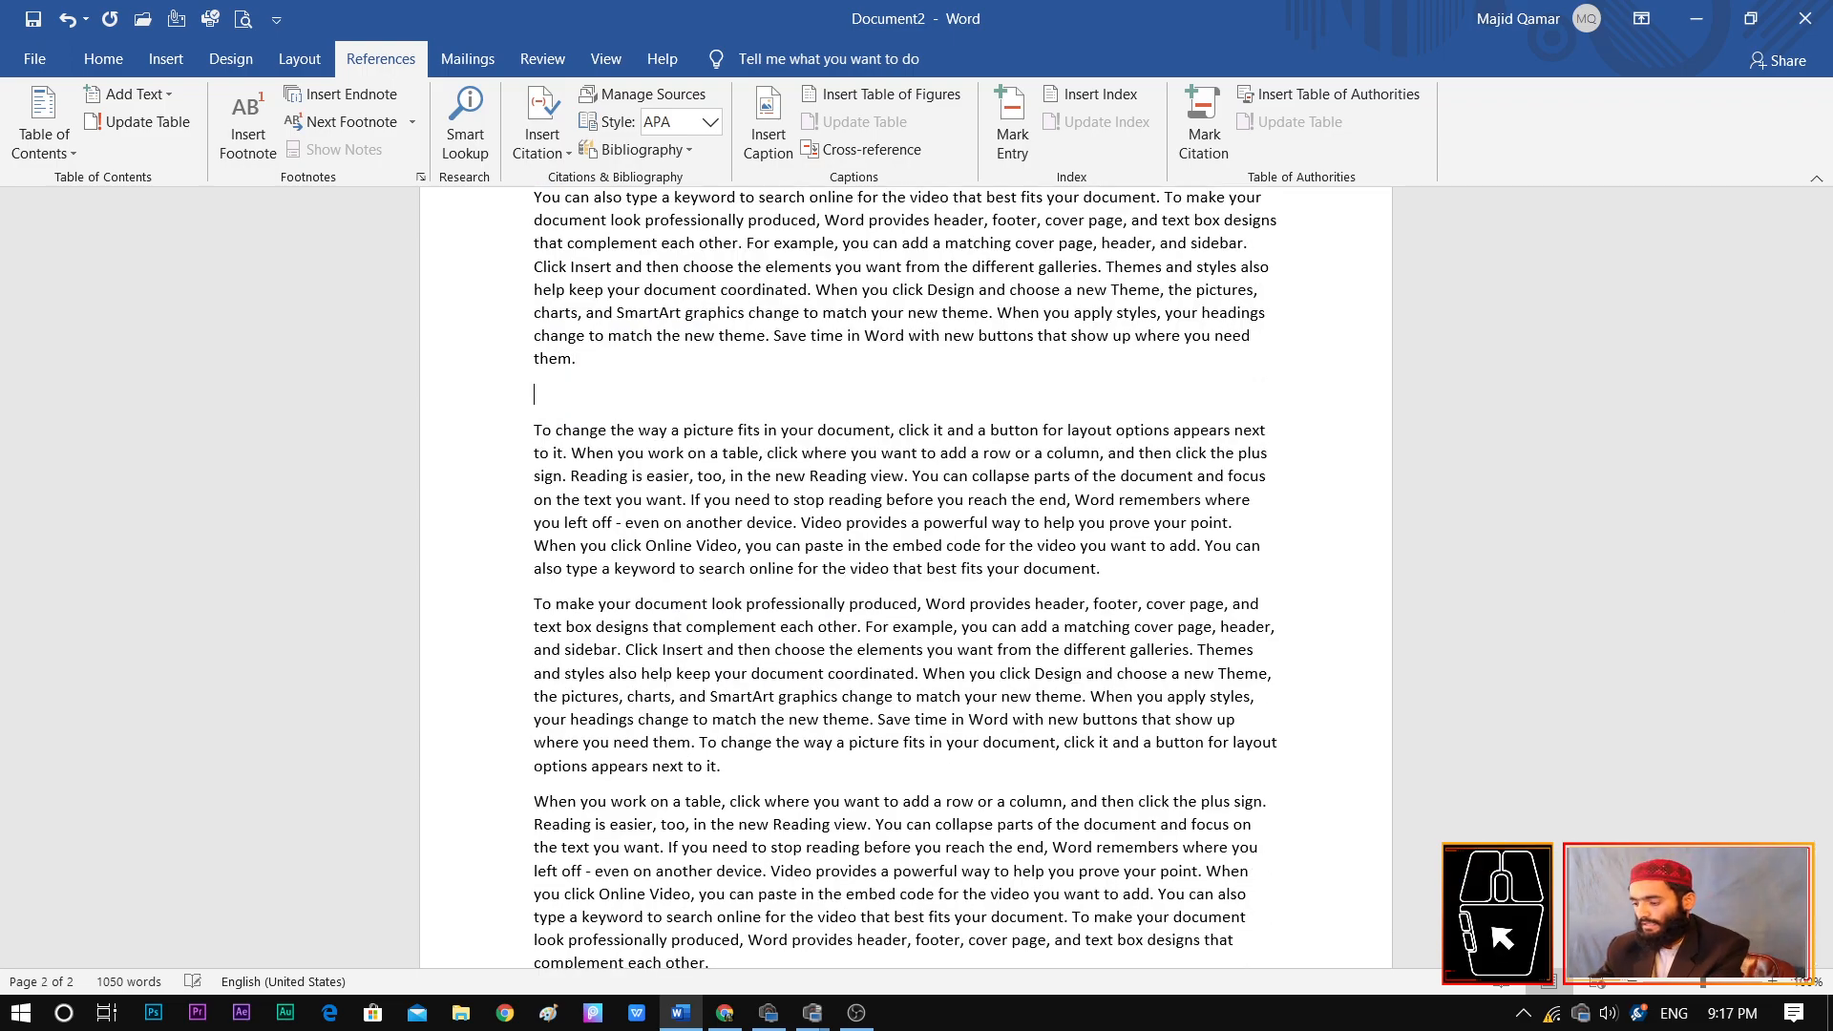
pyautogui.write('Ms Access')
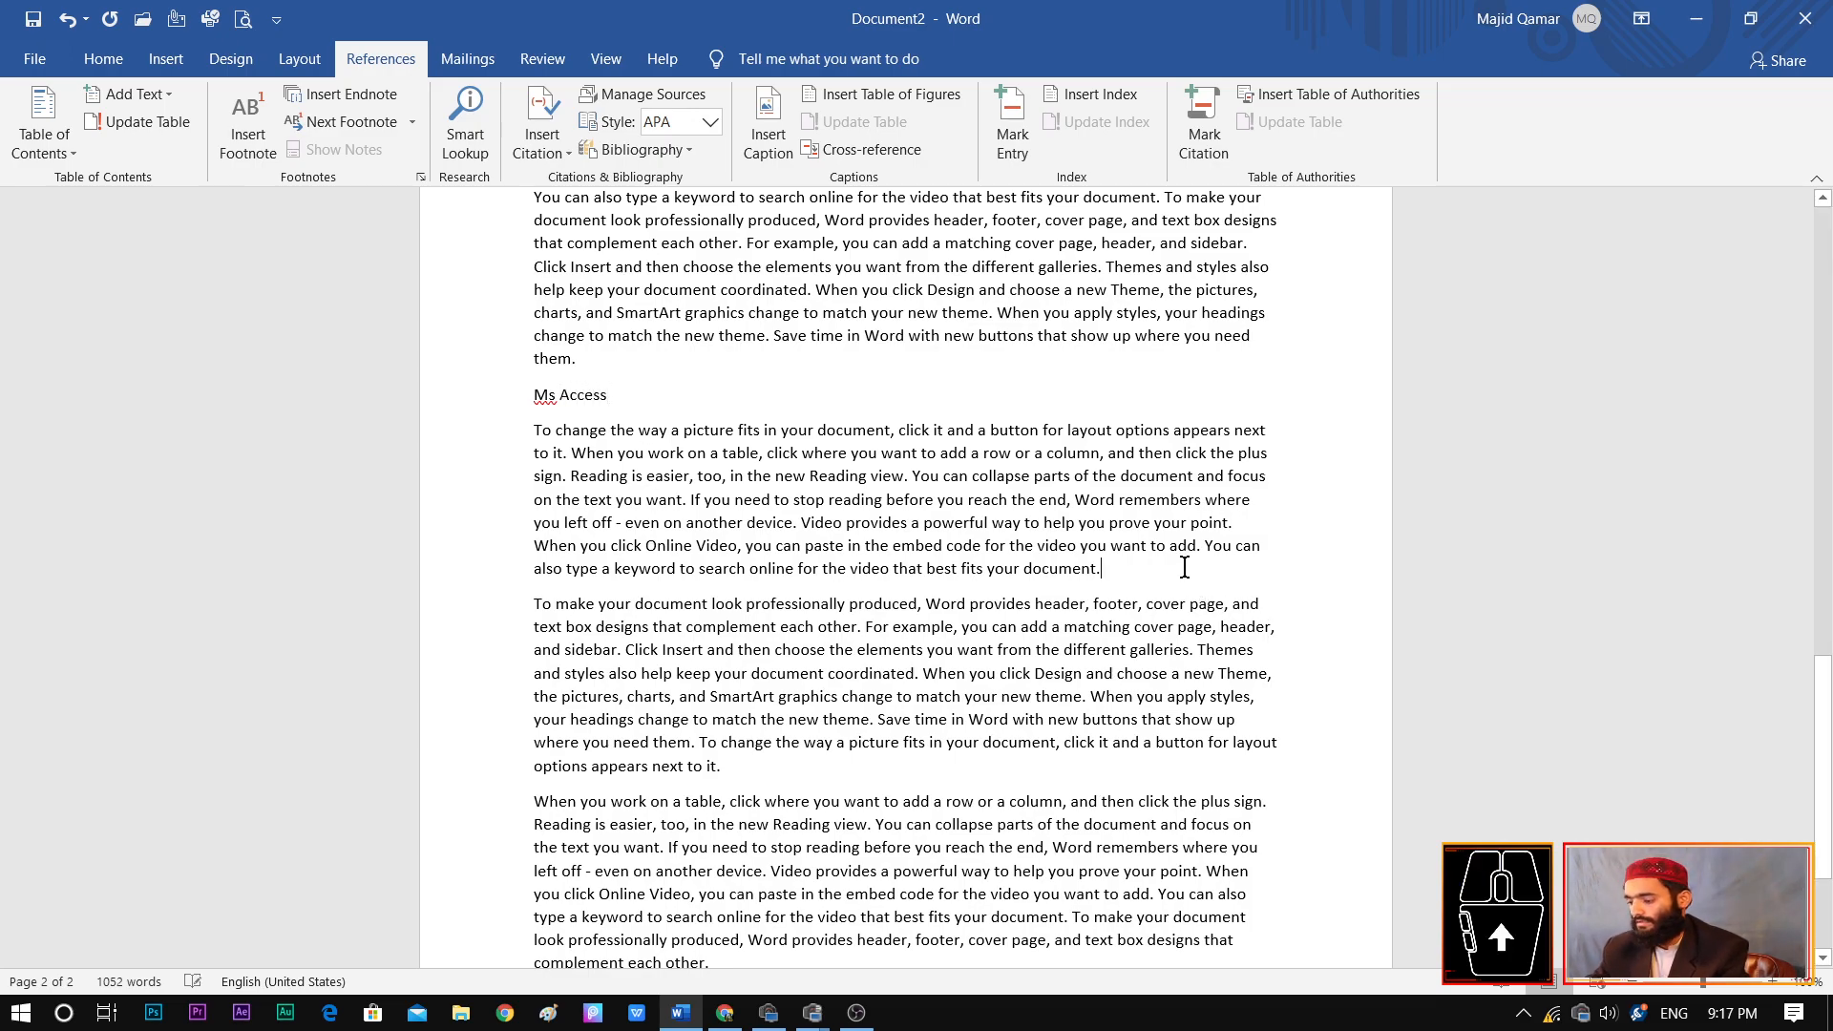
# Insert the line "Experts Training" above the paragraph beginning "To make your document look professionally produced"
pyautogui.press('Return')
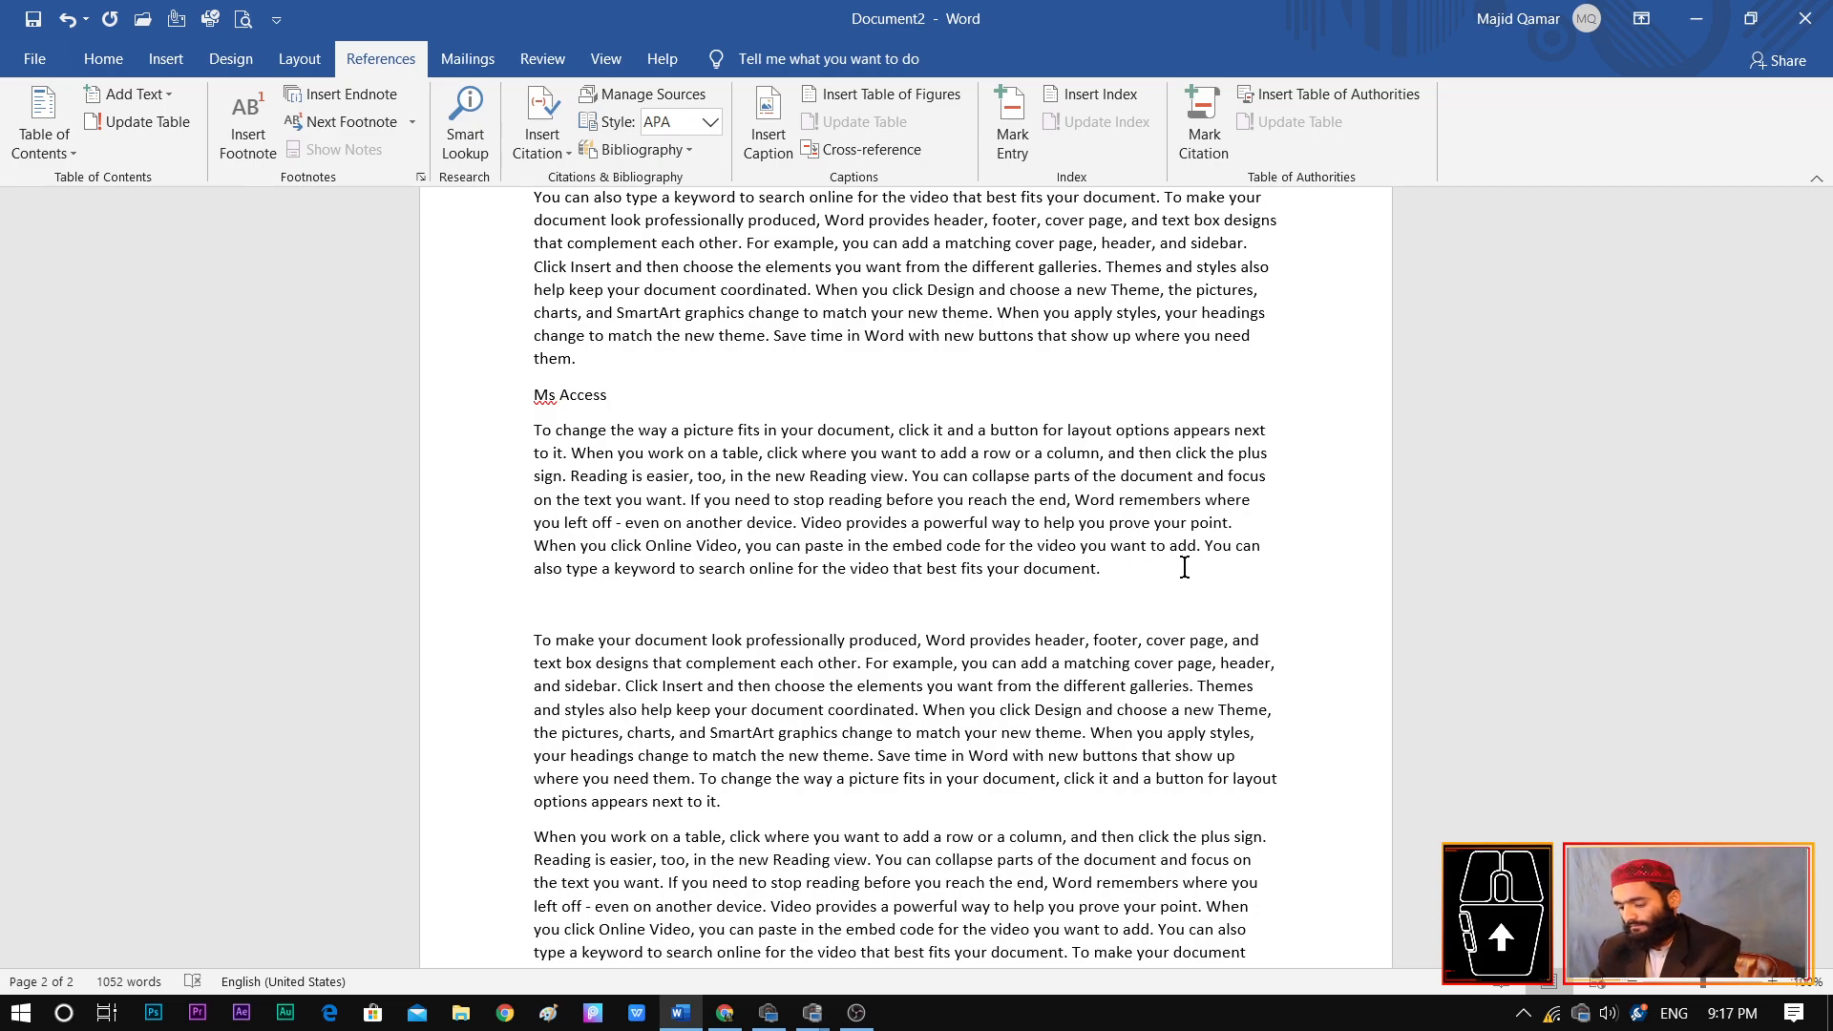
pyautogui.write('Ex')
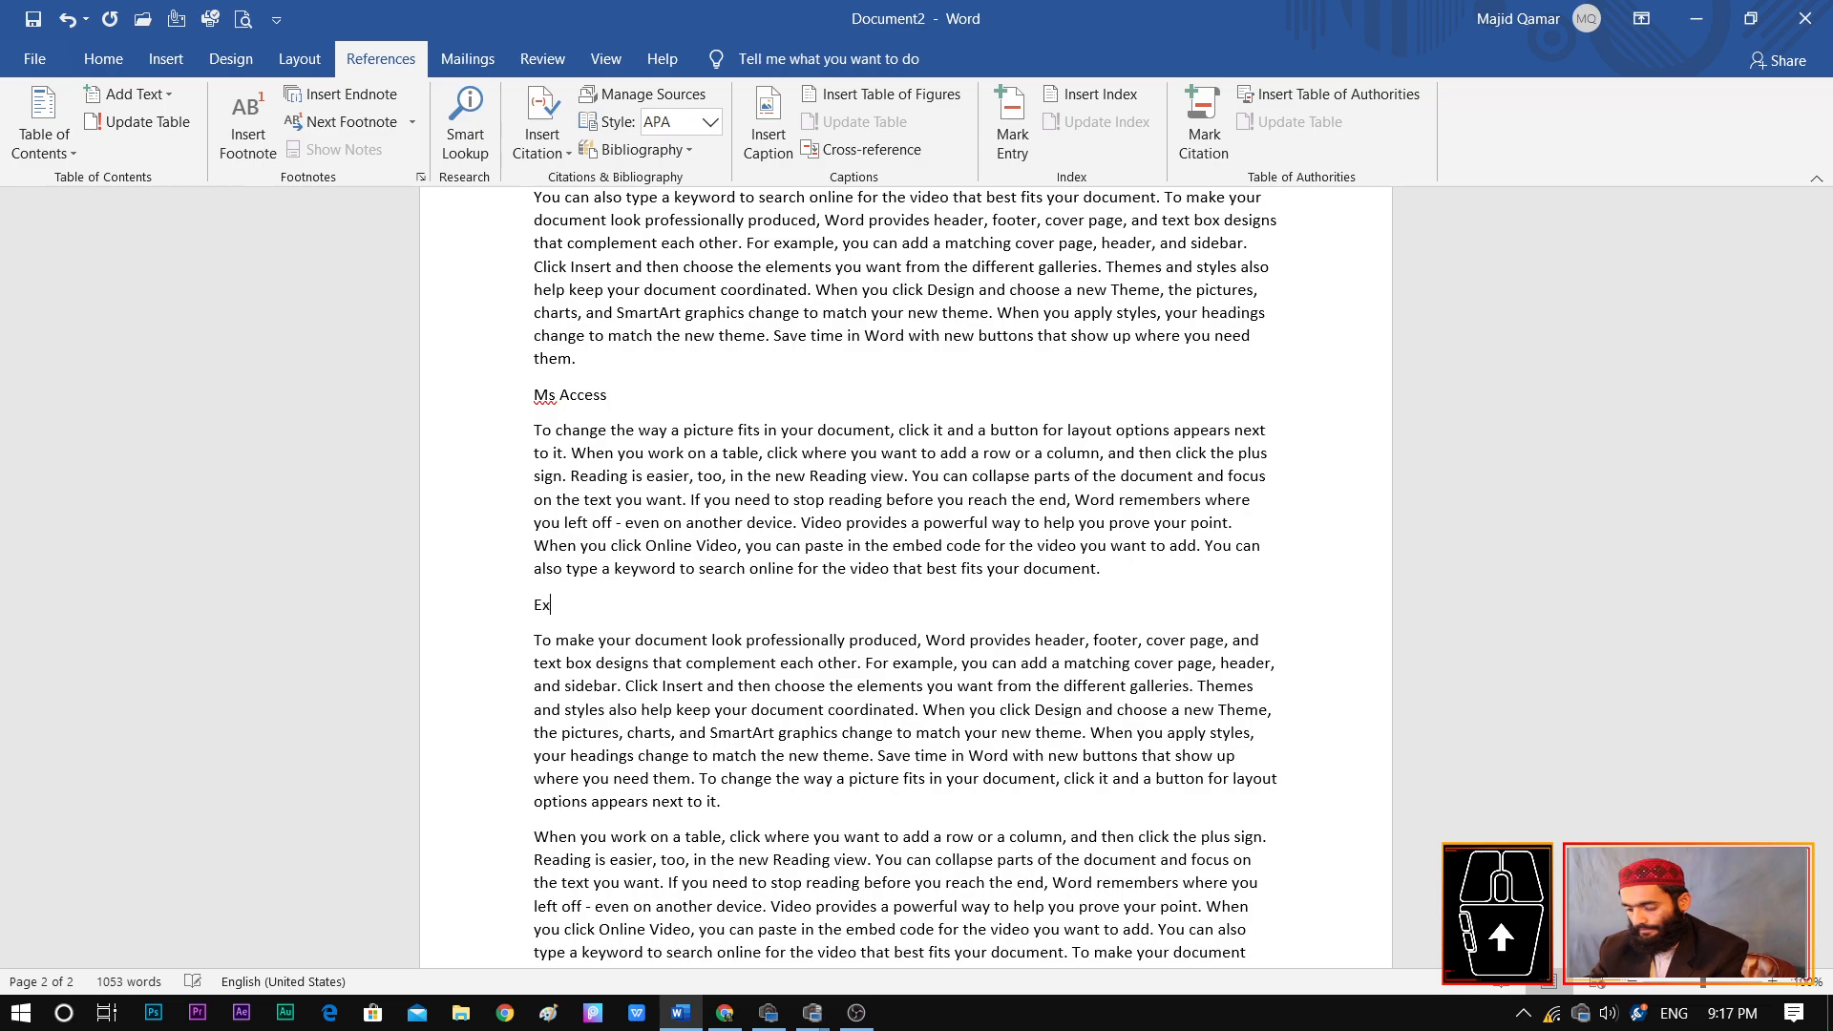
pyautogui.write('perts Training')
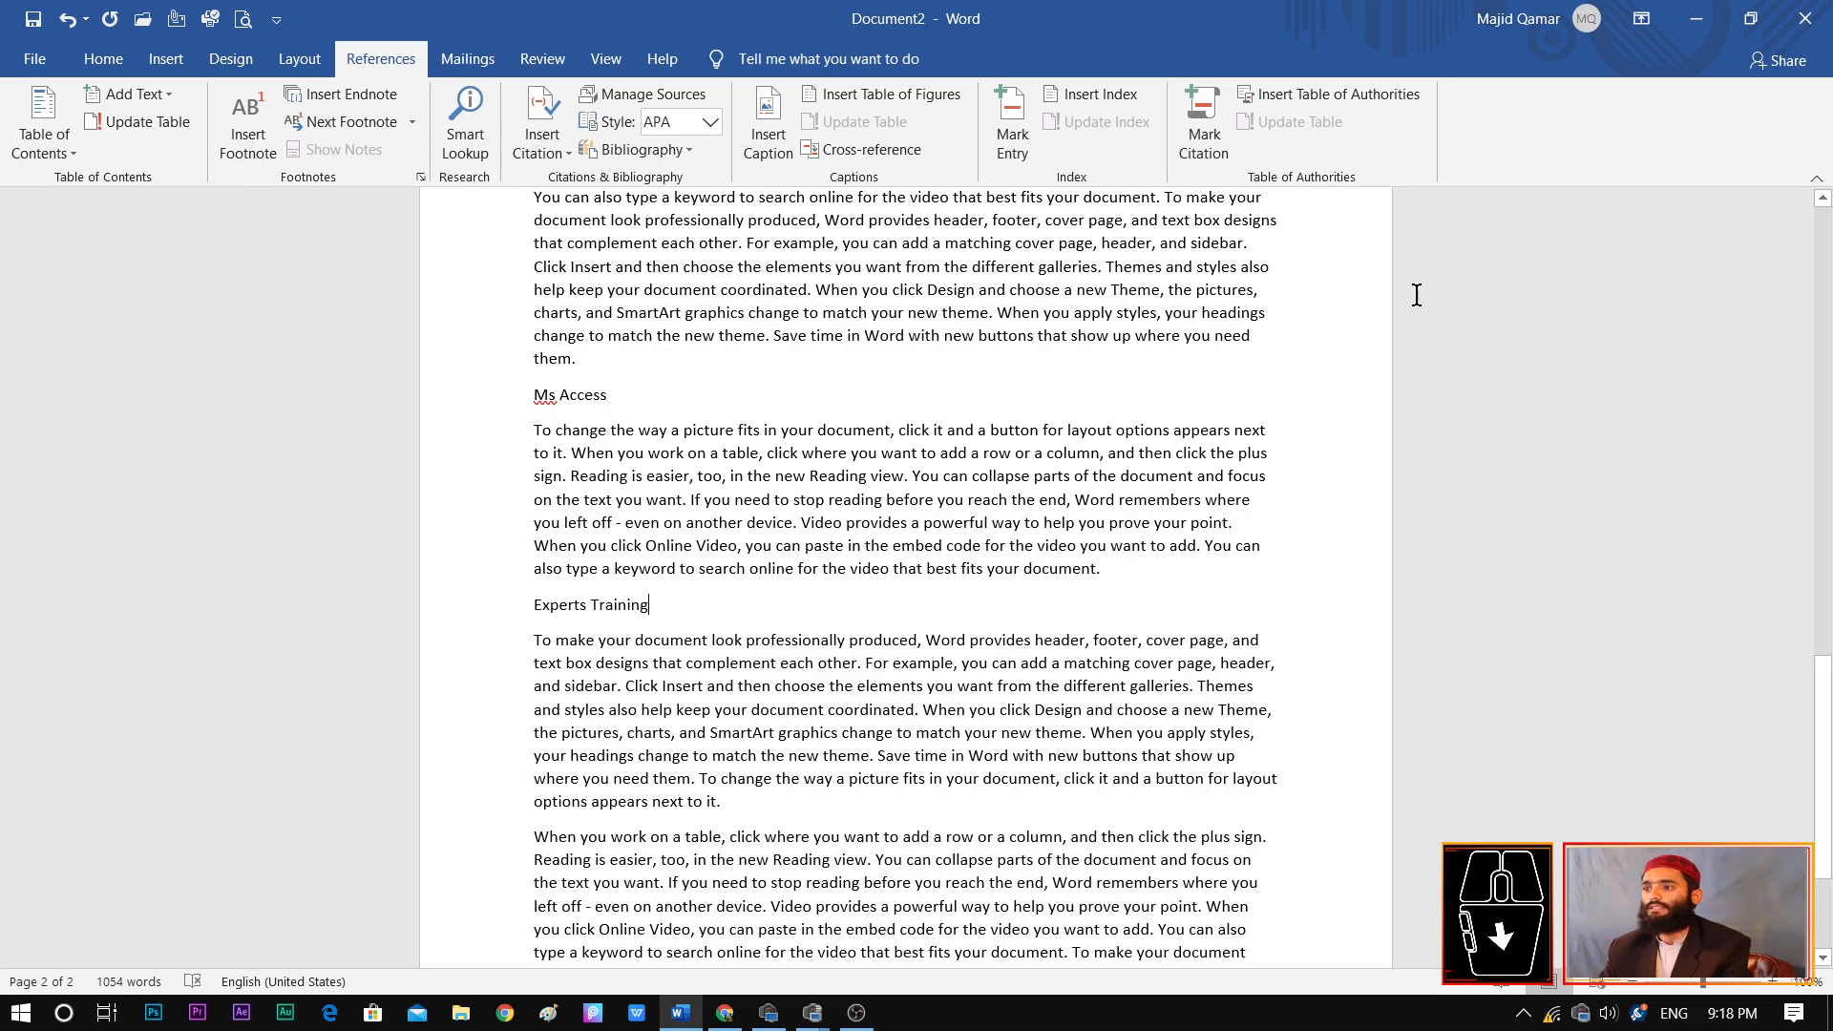
# Apply the Heading 1 style to the "Ms Access" and "Experts Training" lines
pyautogui.moveTo(625, 397); pyautogui.dragTo(535, 397)
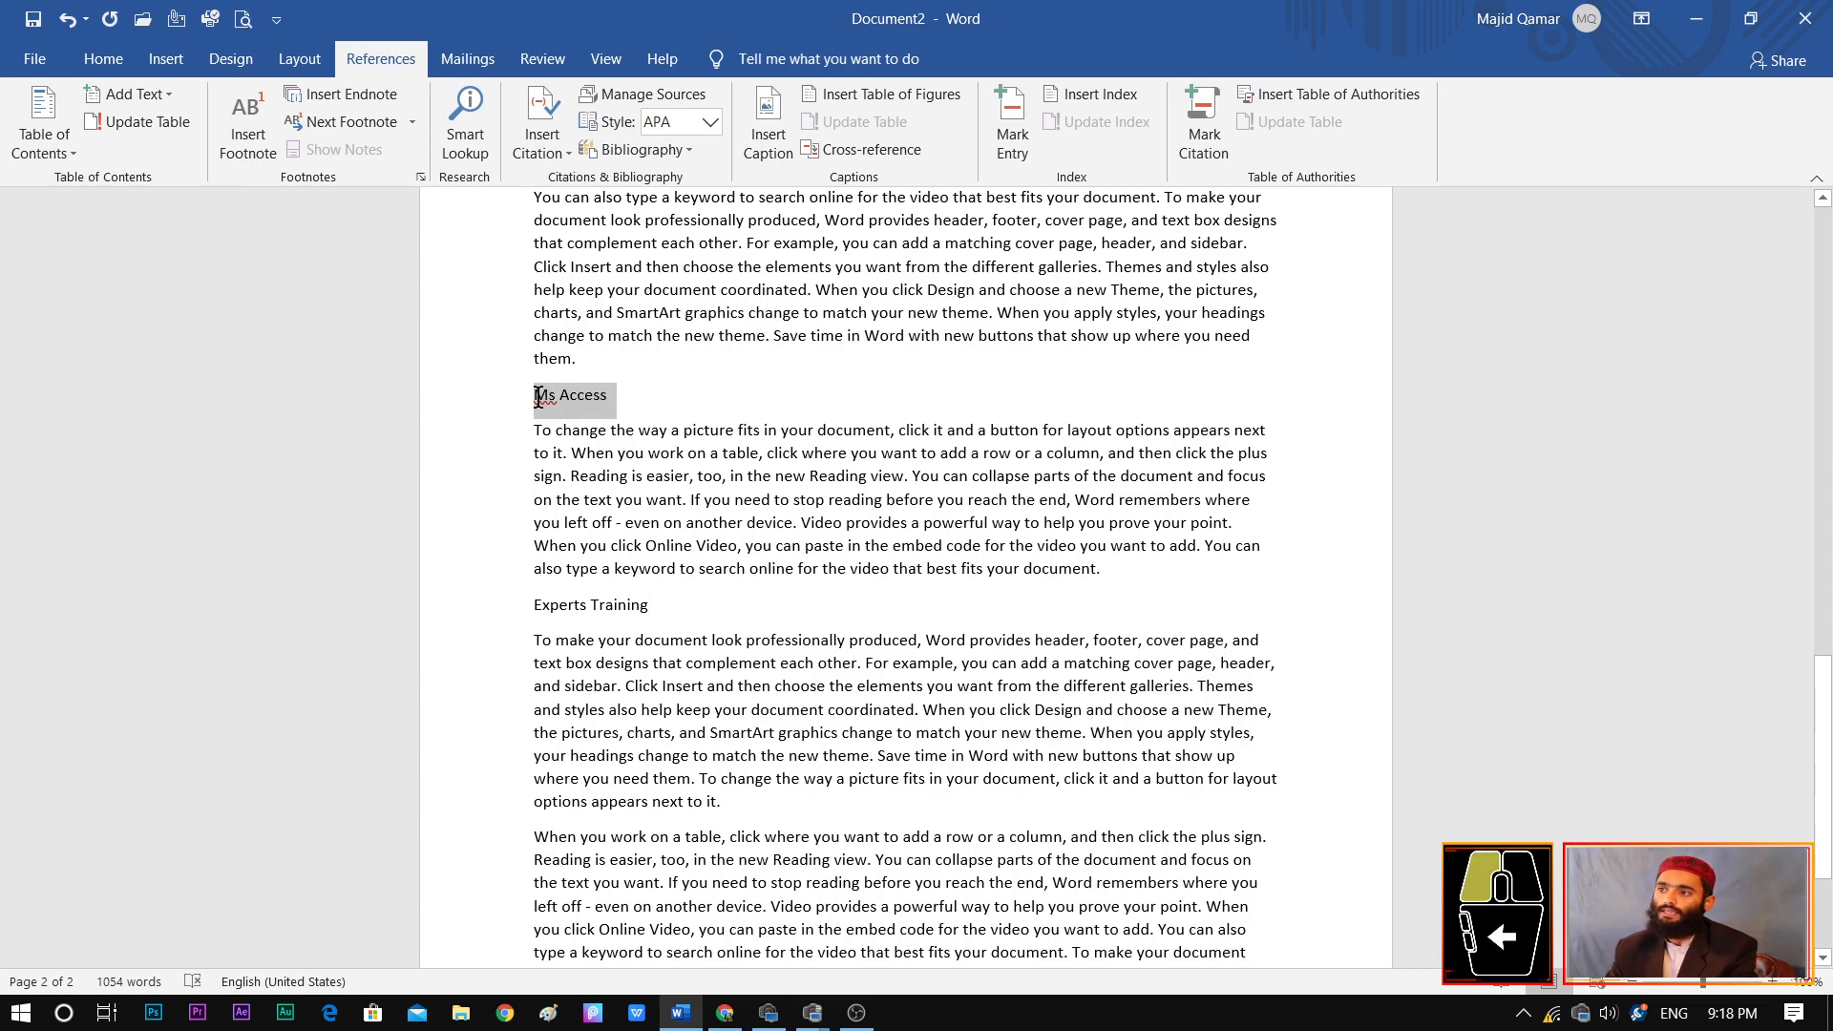
pyautogui.click(113, 65)
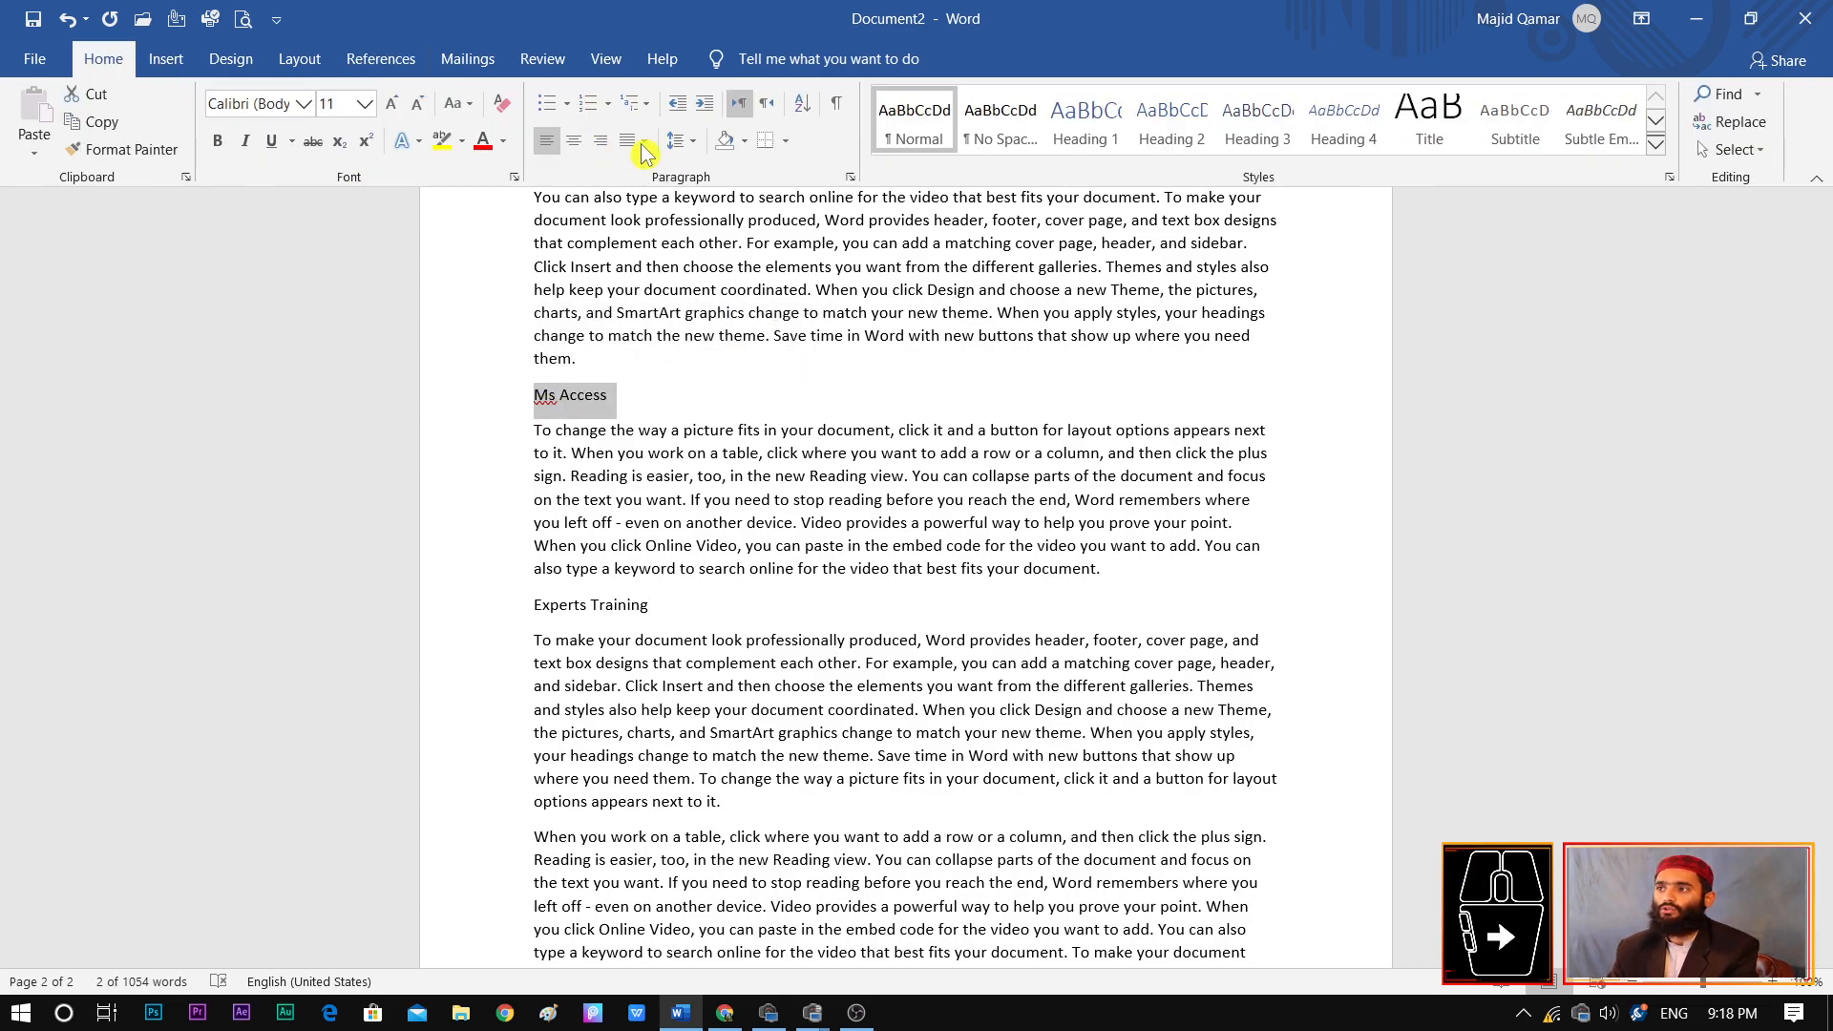
pyautogui.click(1096, 140)
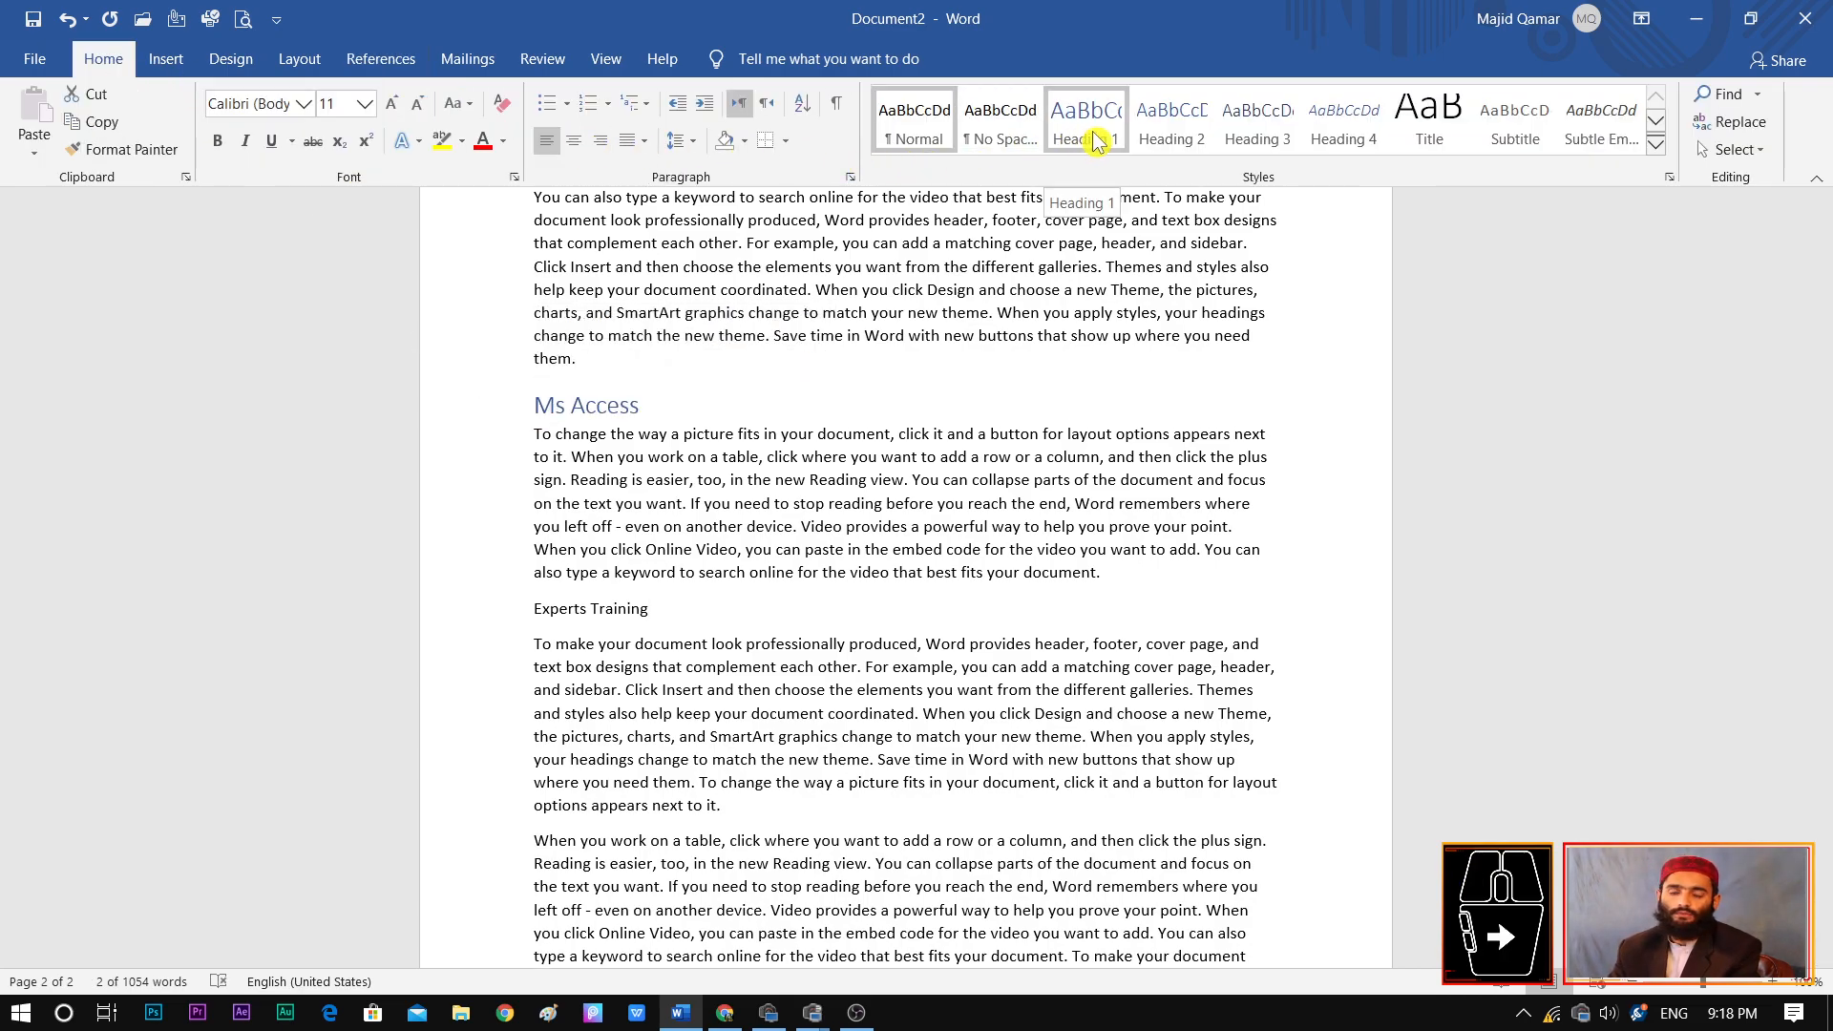
pyautogui.click(1097, 140)
pyautogui.moveTo(666, 616); pyautogui.dragTo(521, 616)
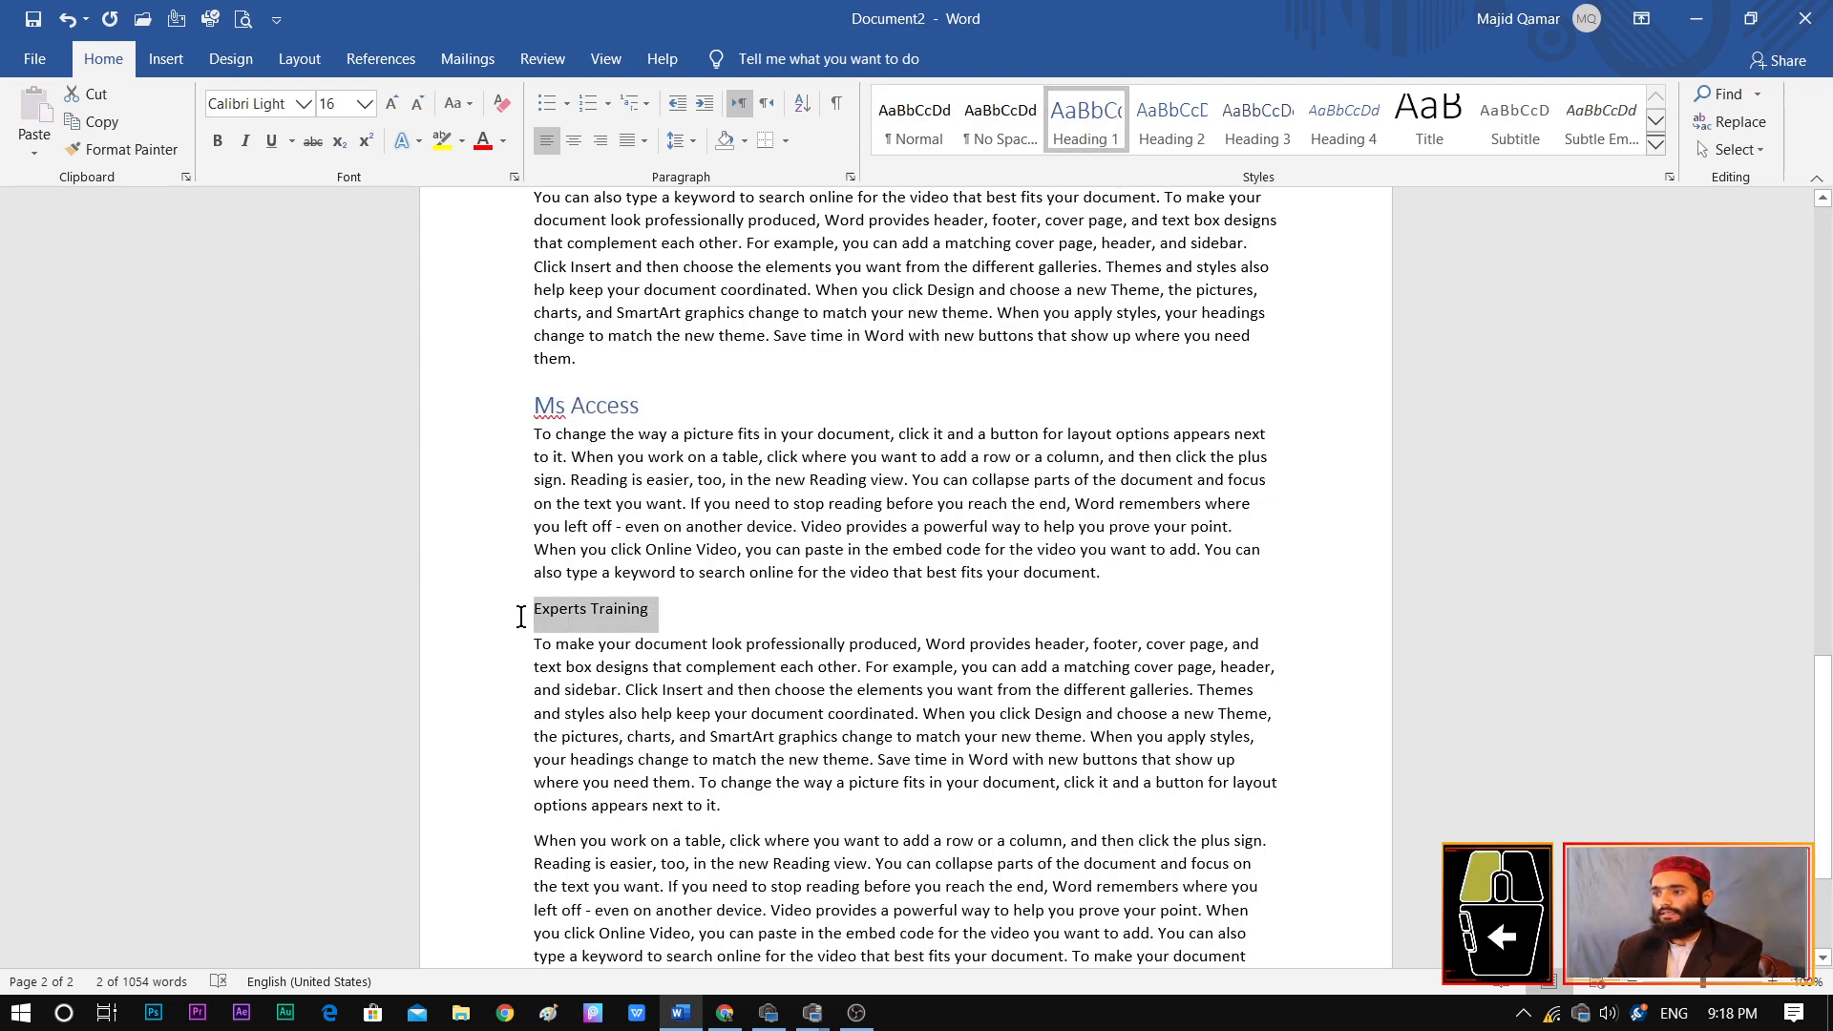
pyautogui.click(1096, 141)
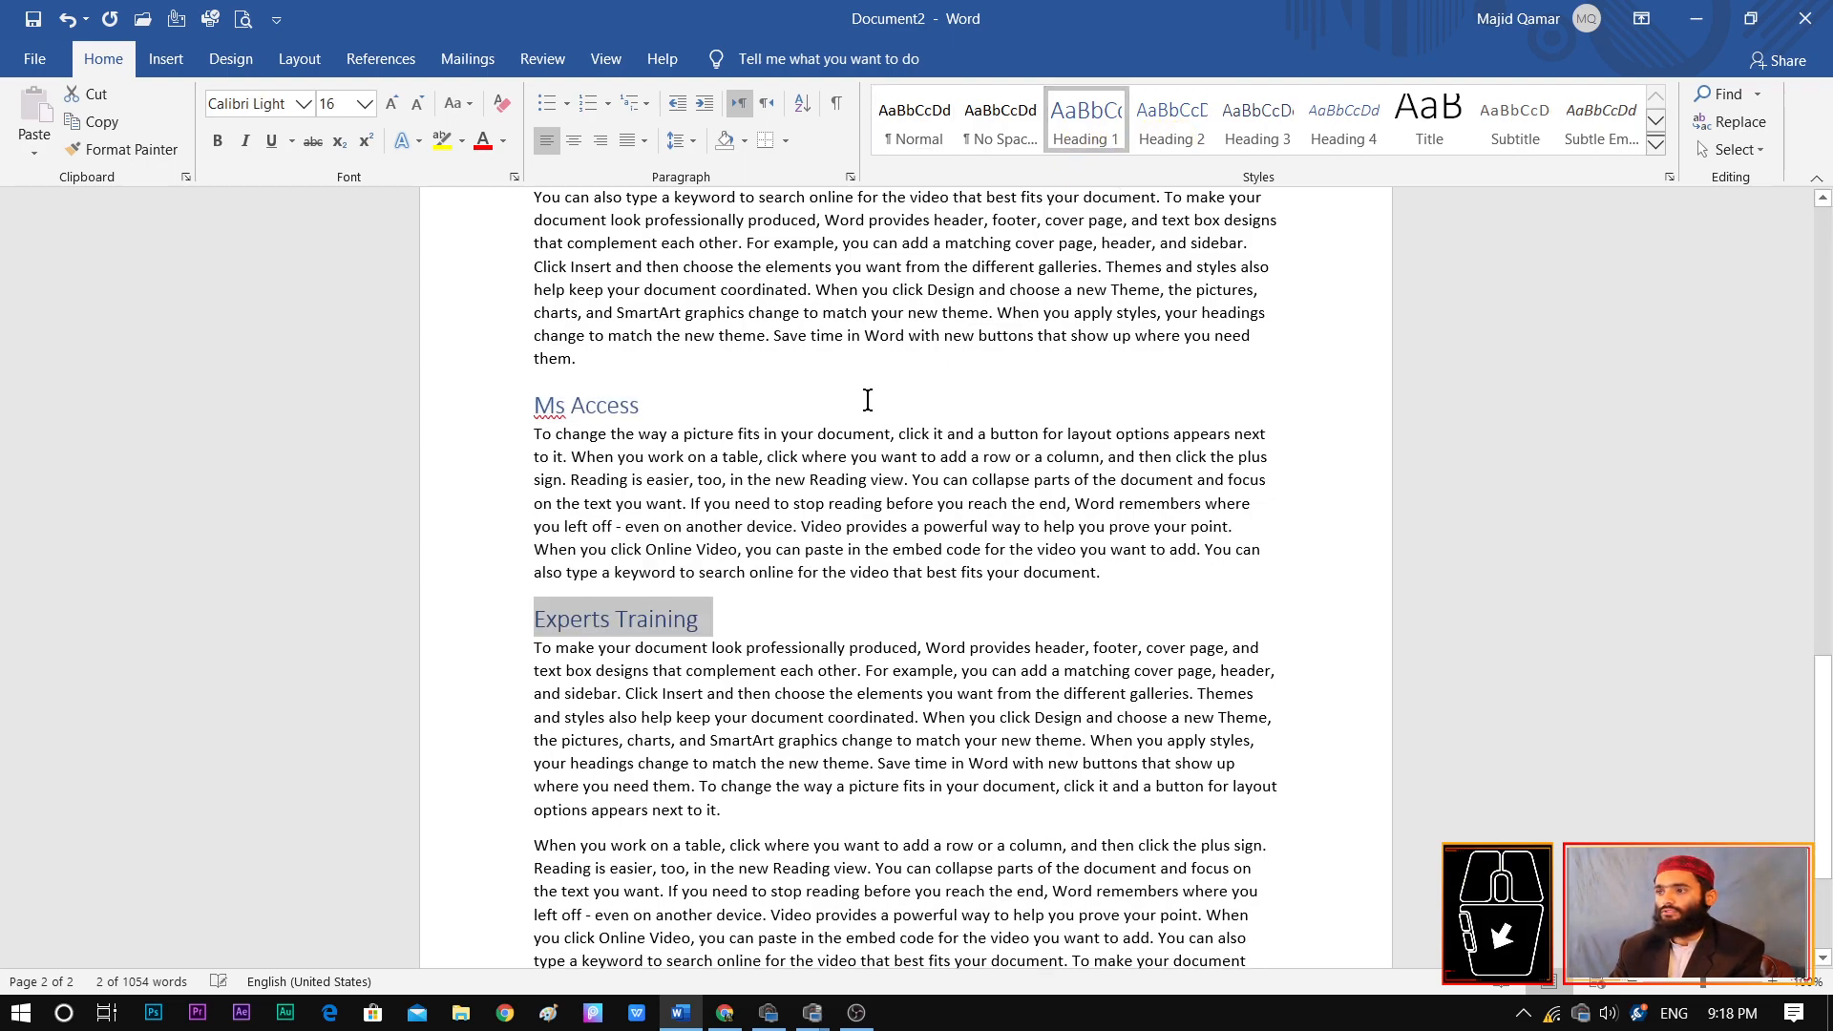
pyautogui.click(792, 576)
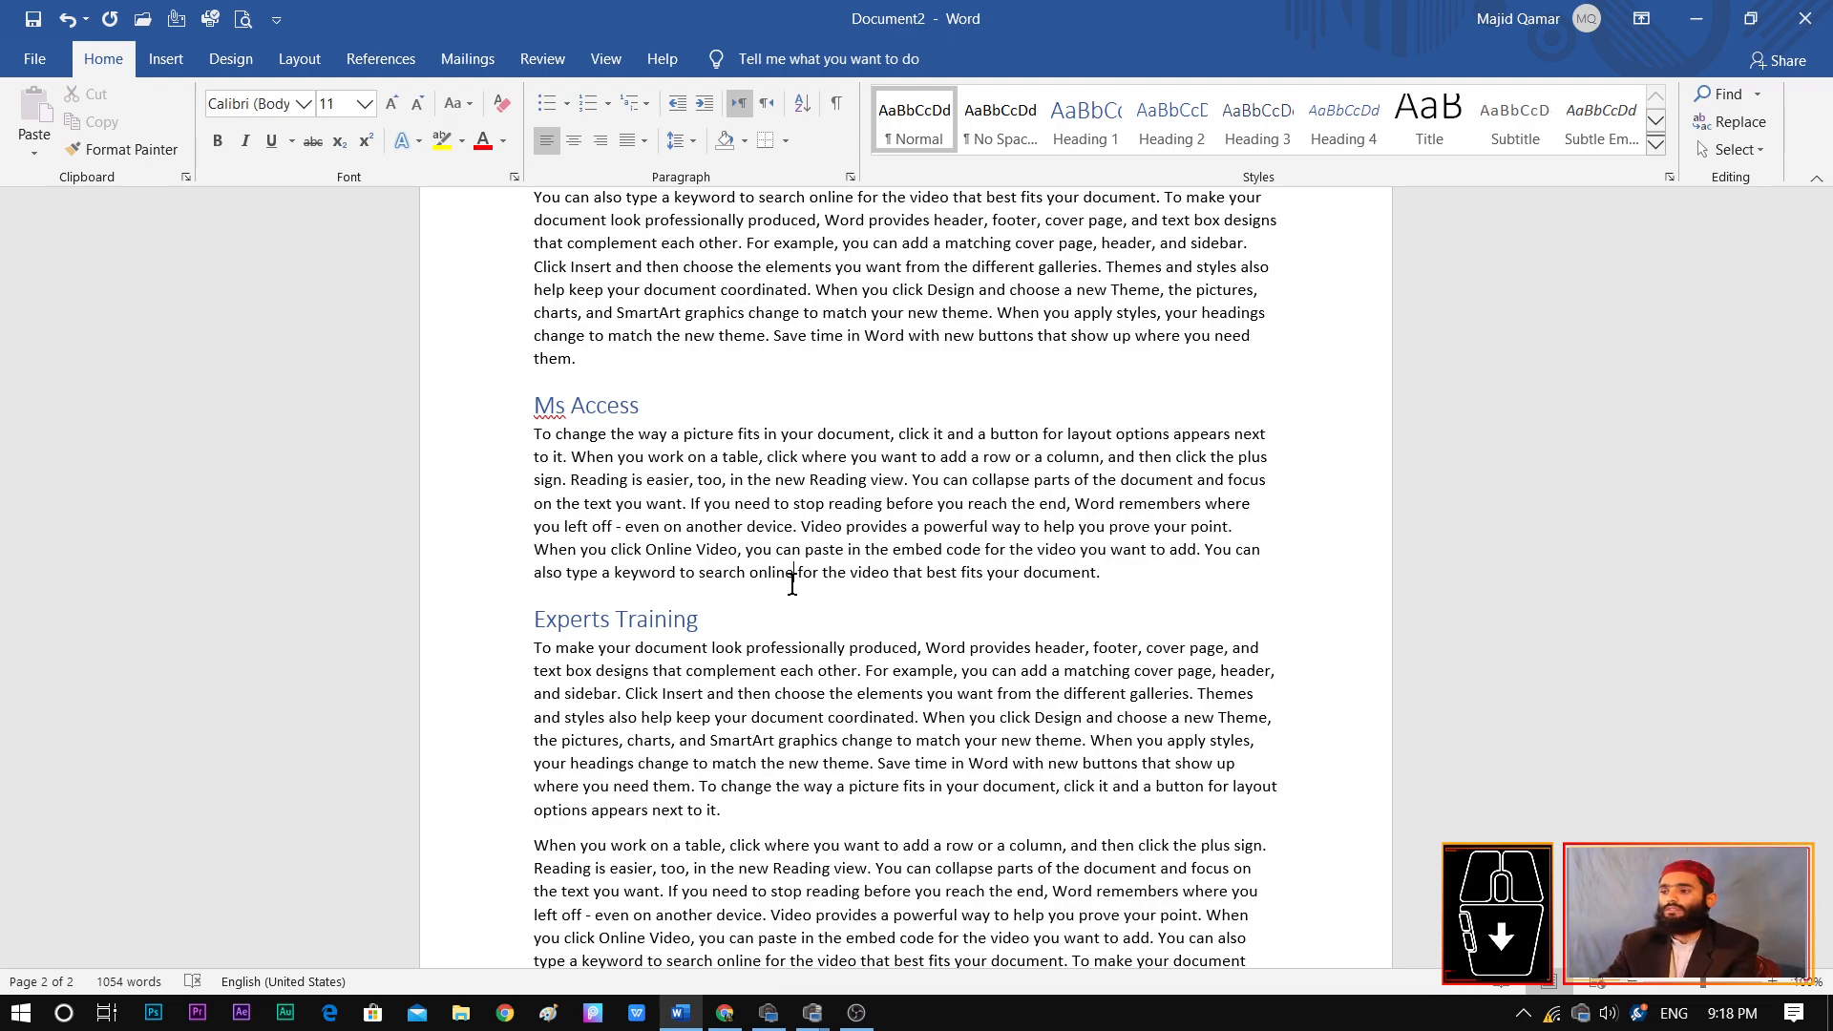
pyautogui.click(702, 621)
pyautogui.scroll(-3, 1821, 708)
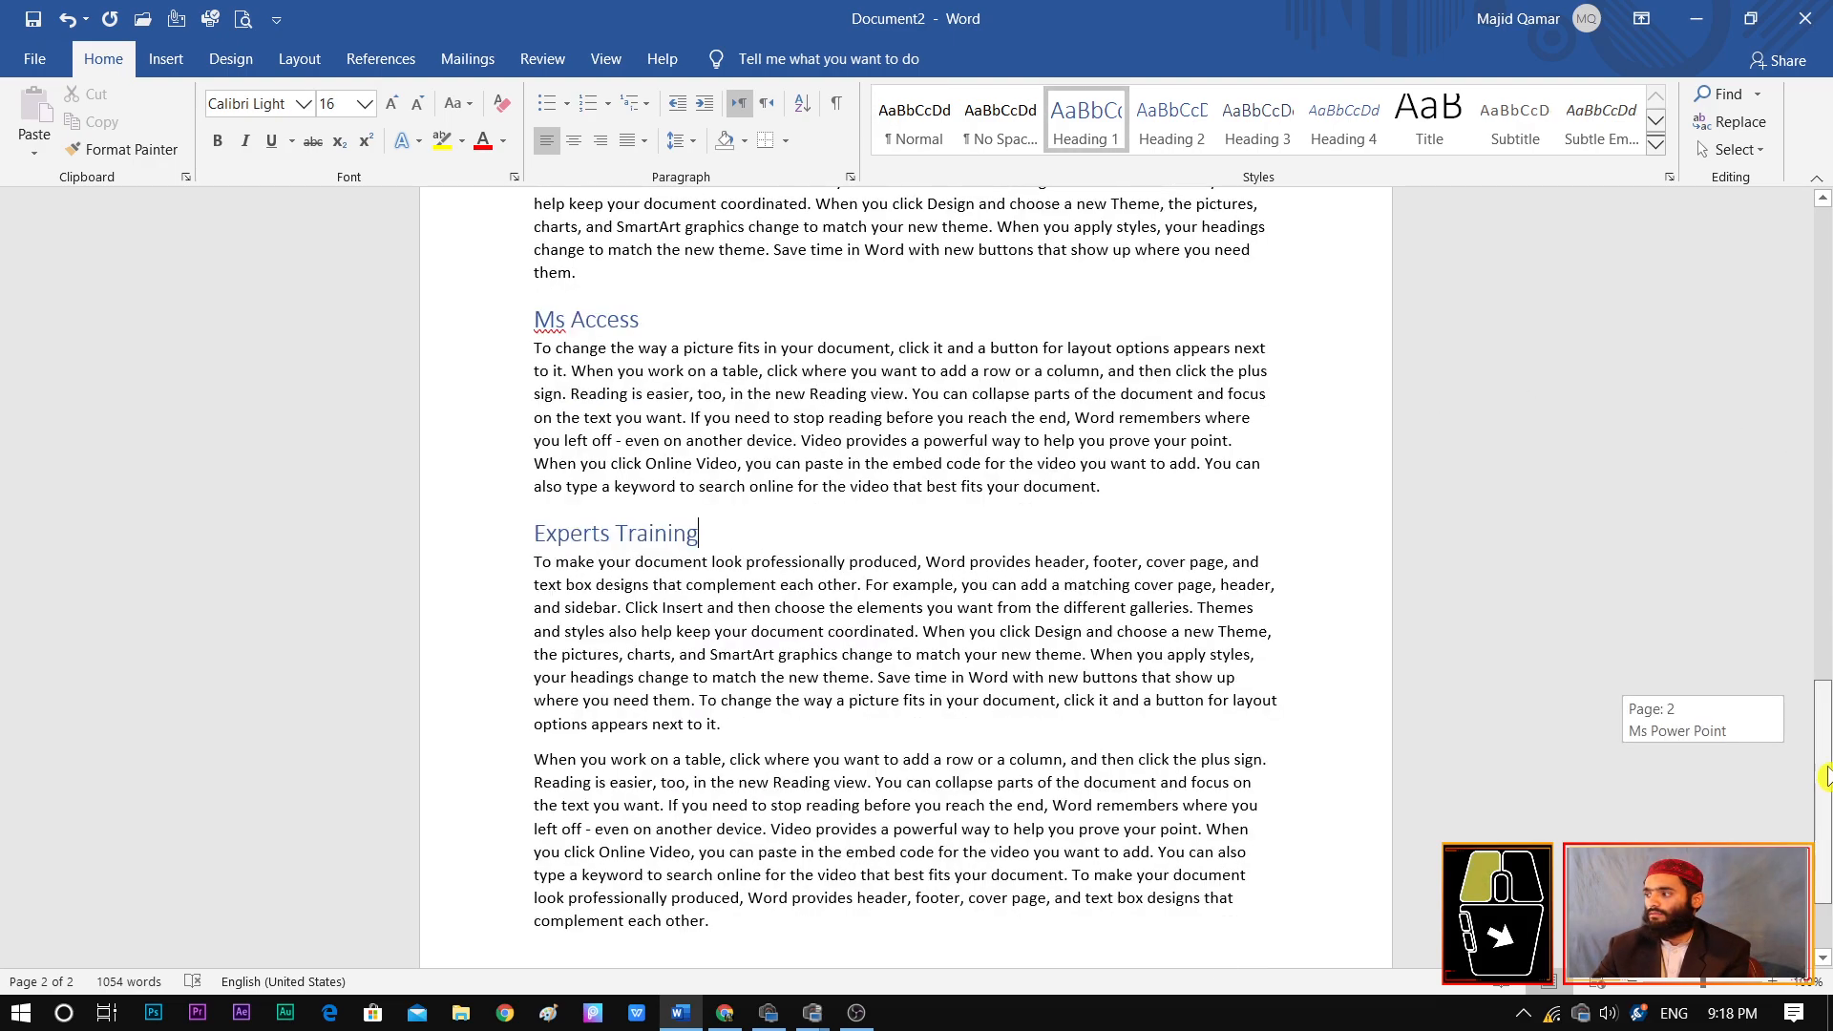
pyautogui.click(762, 587)
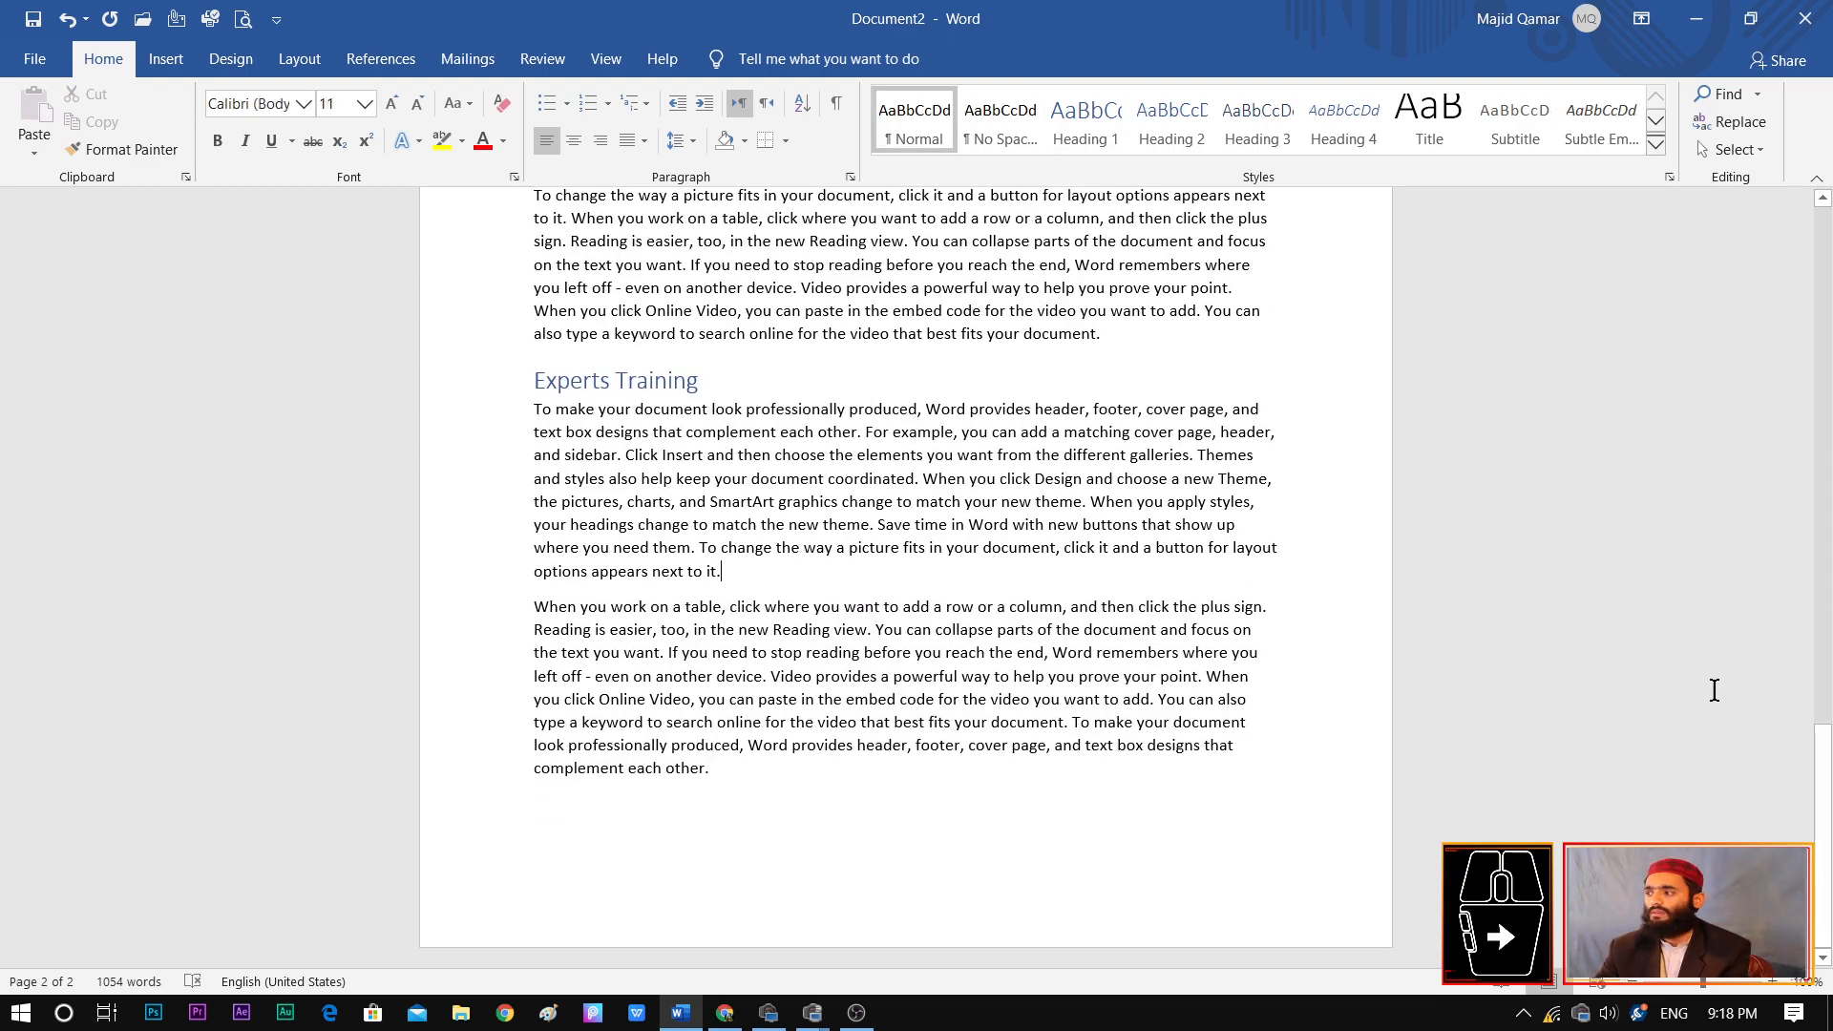
# Update the table of contents at the start of the document, refreshing its page numbers only
pyautogui.moveTo(1823, 807); pyautogui.dragTo(1825, 596)
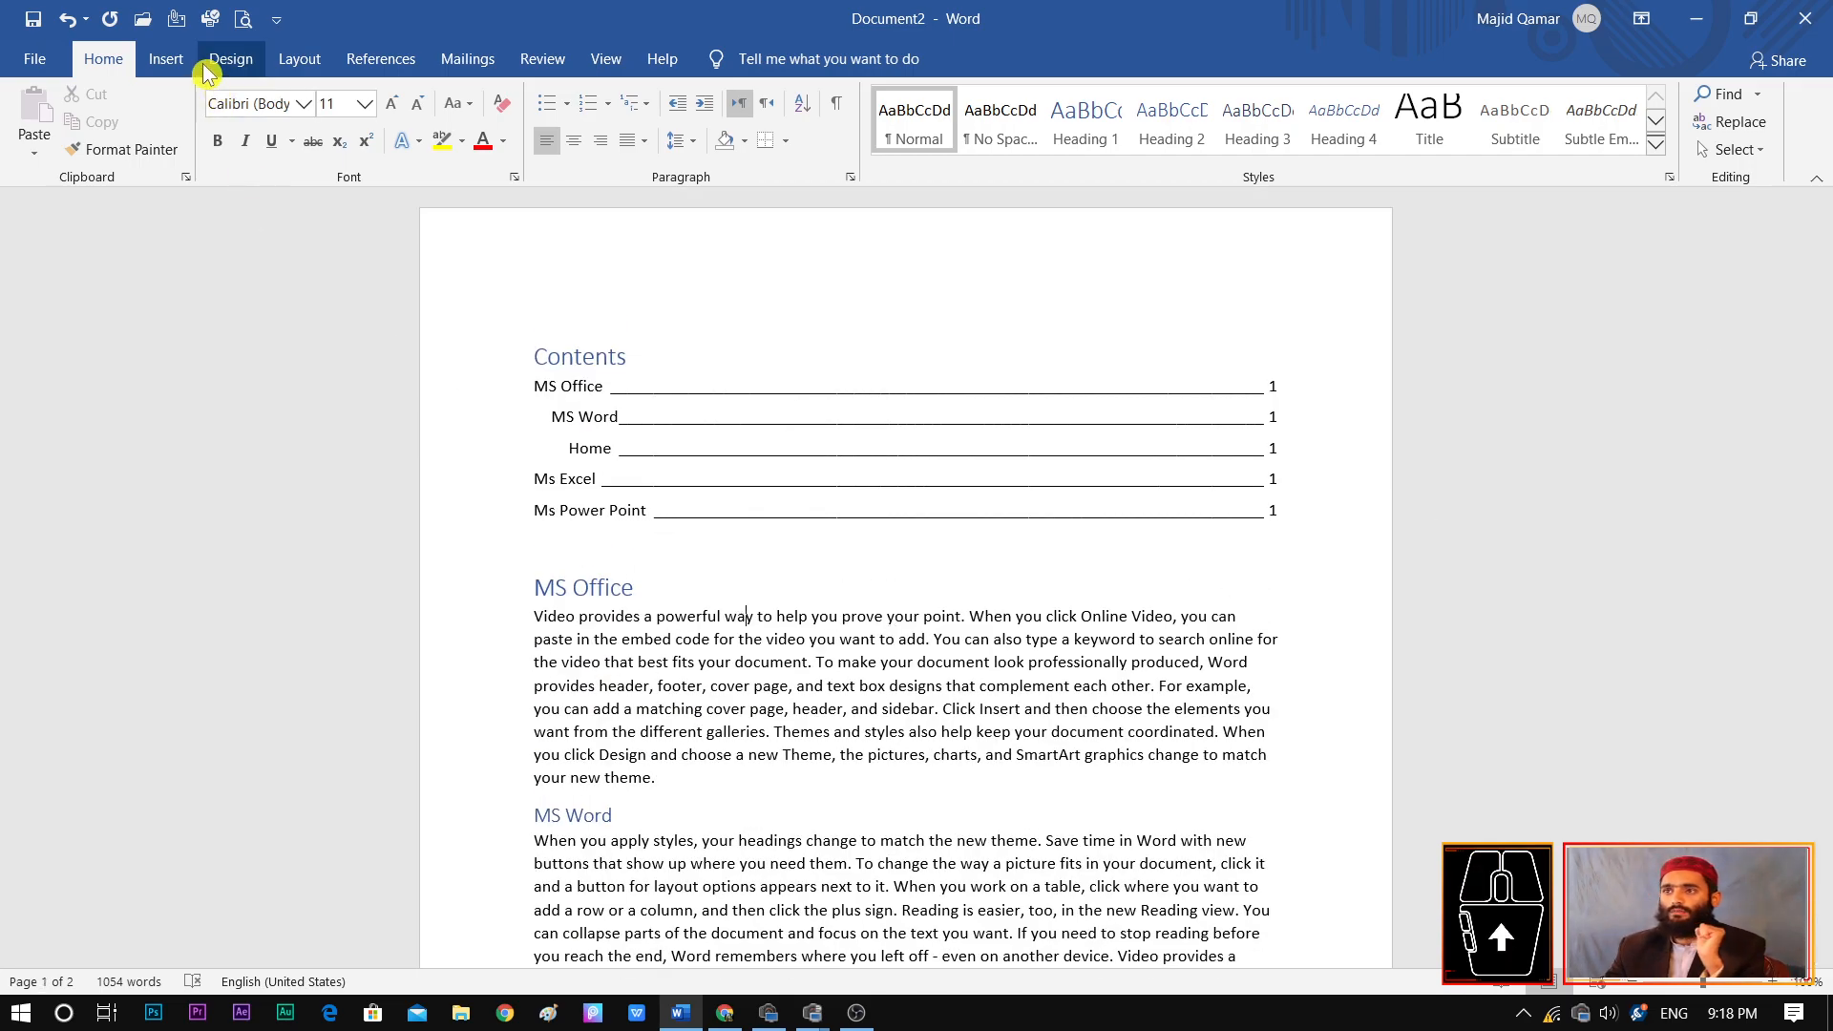
pyautogui.click(378, 68)
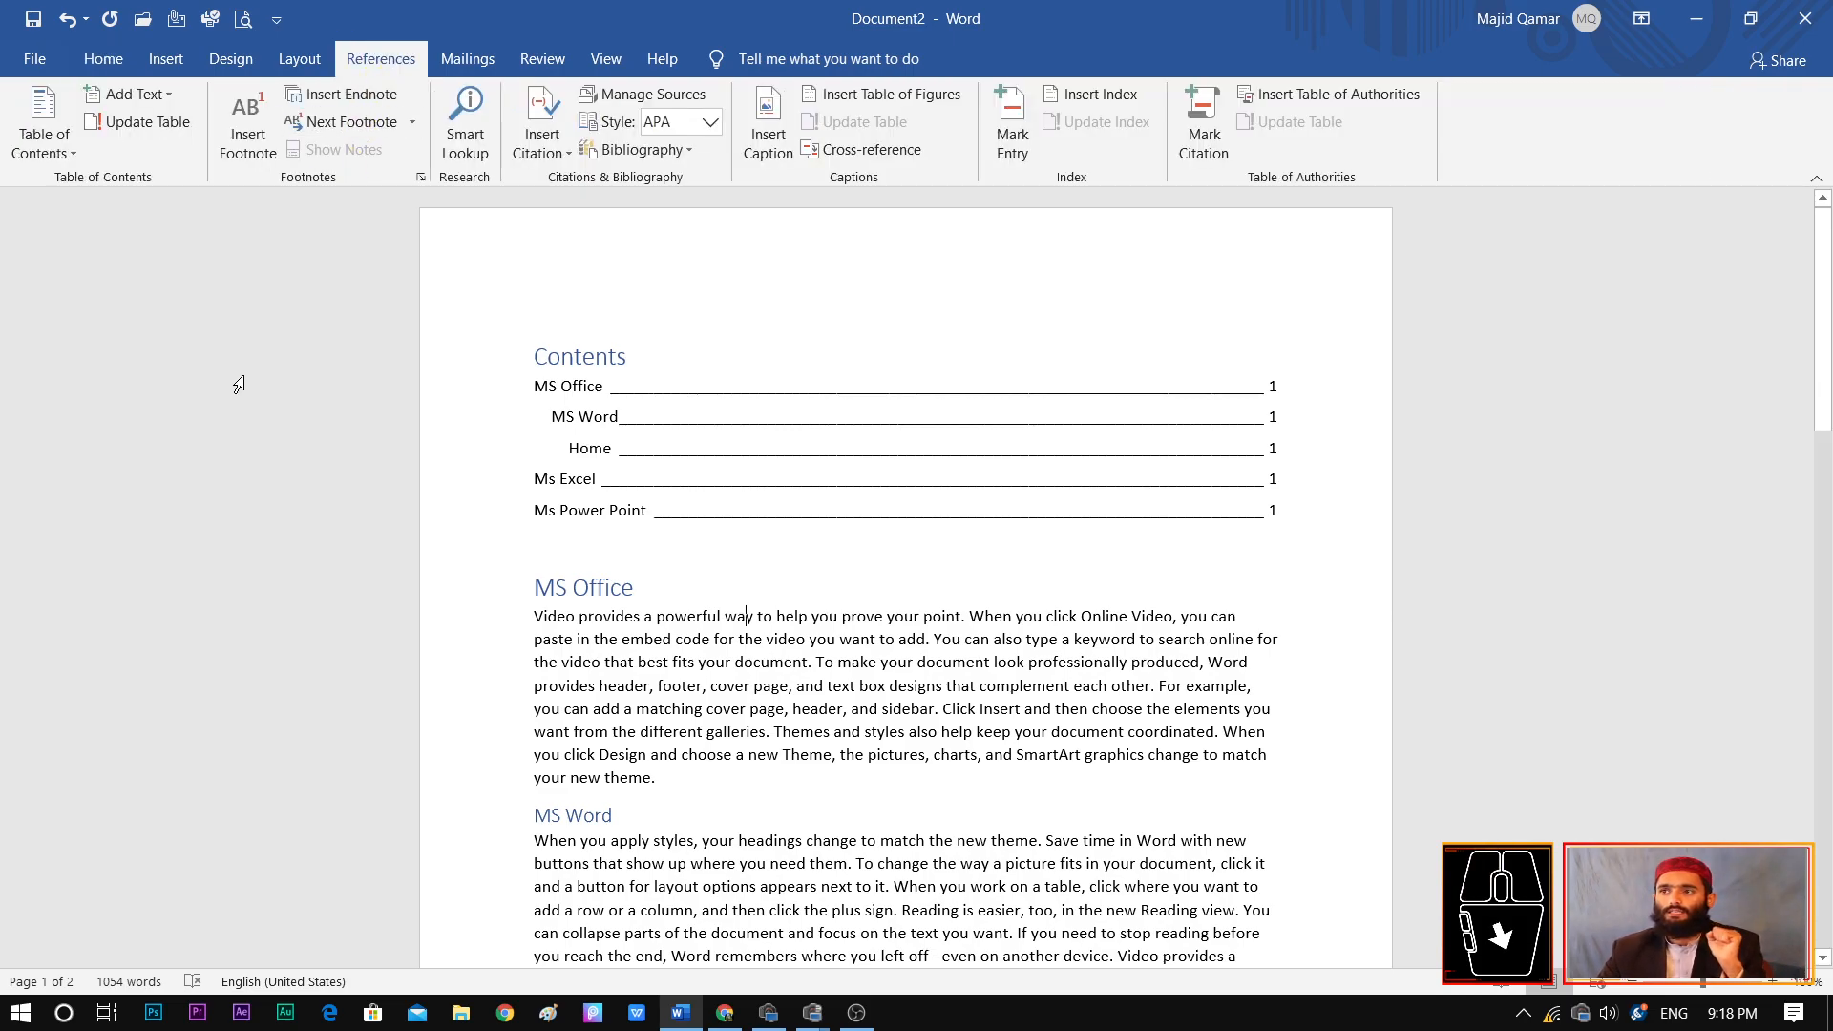
pyautogui.click(795, 449)
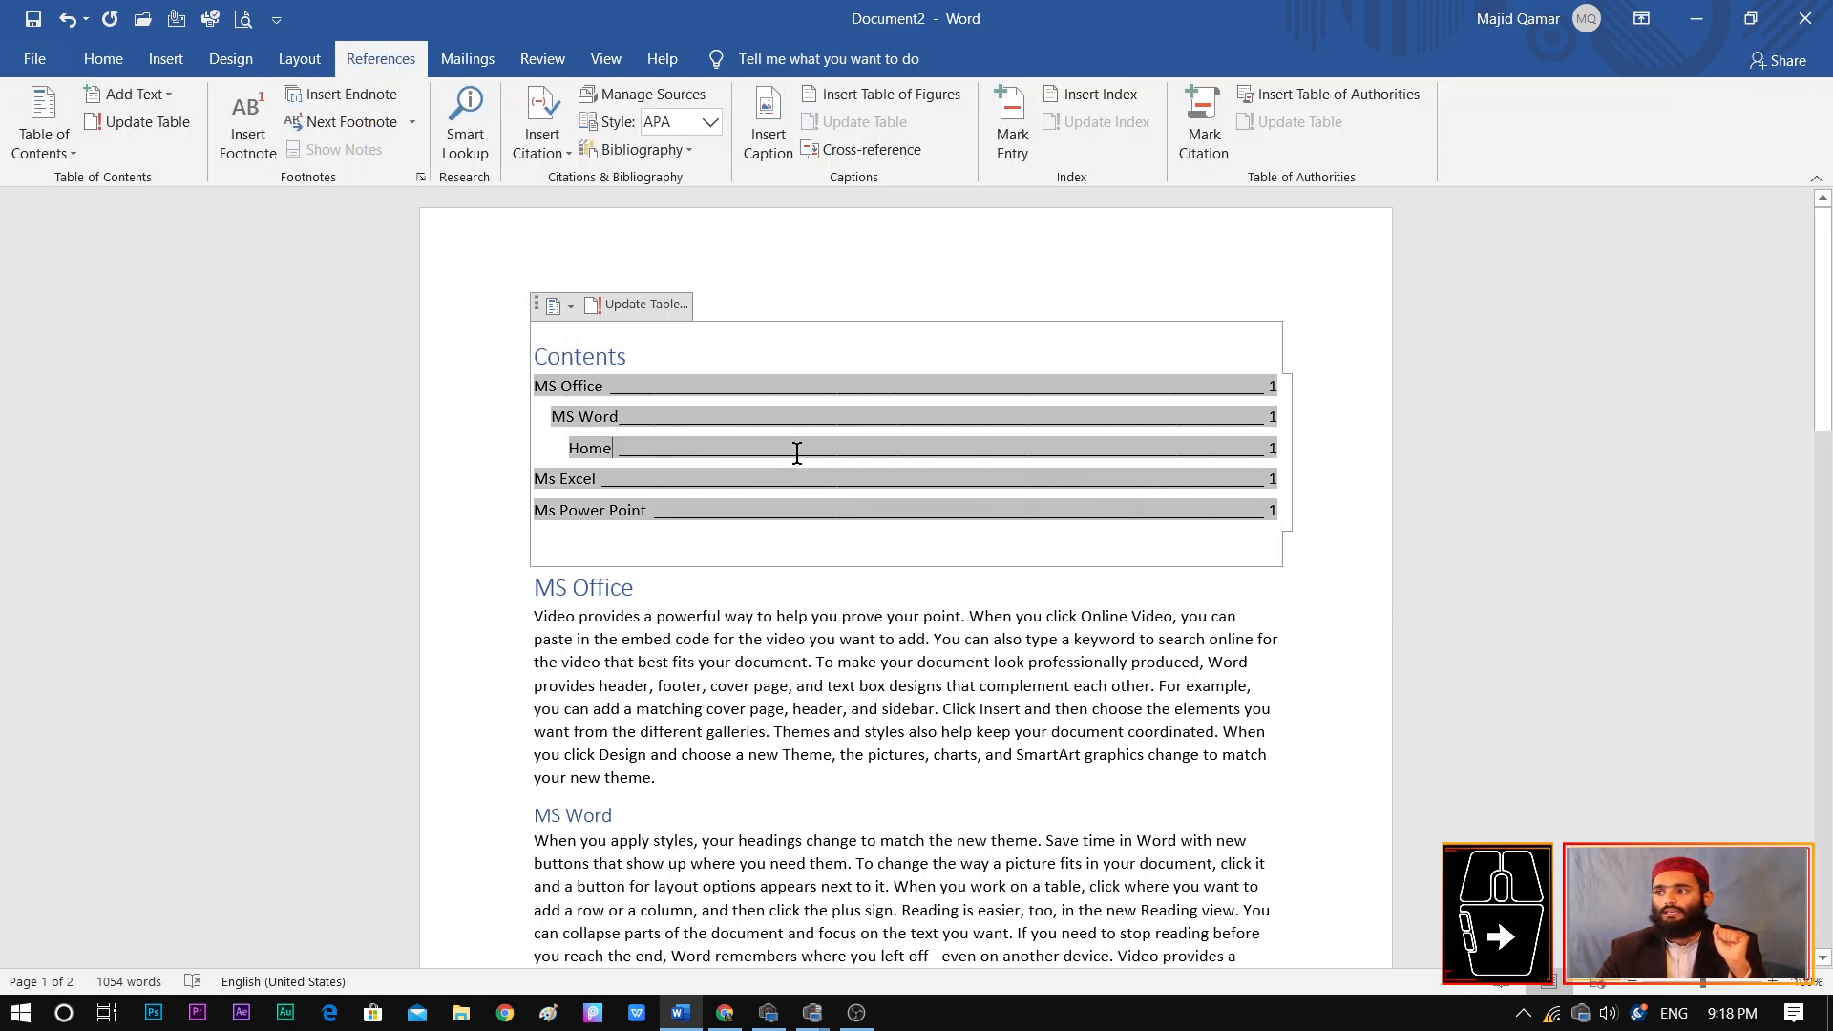
pyautogui.click(657, 315)
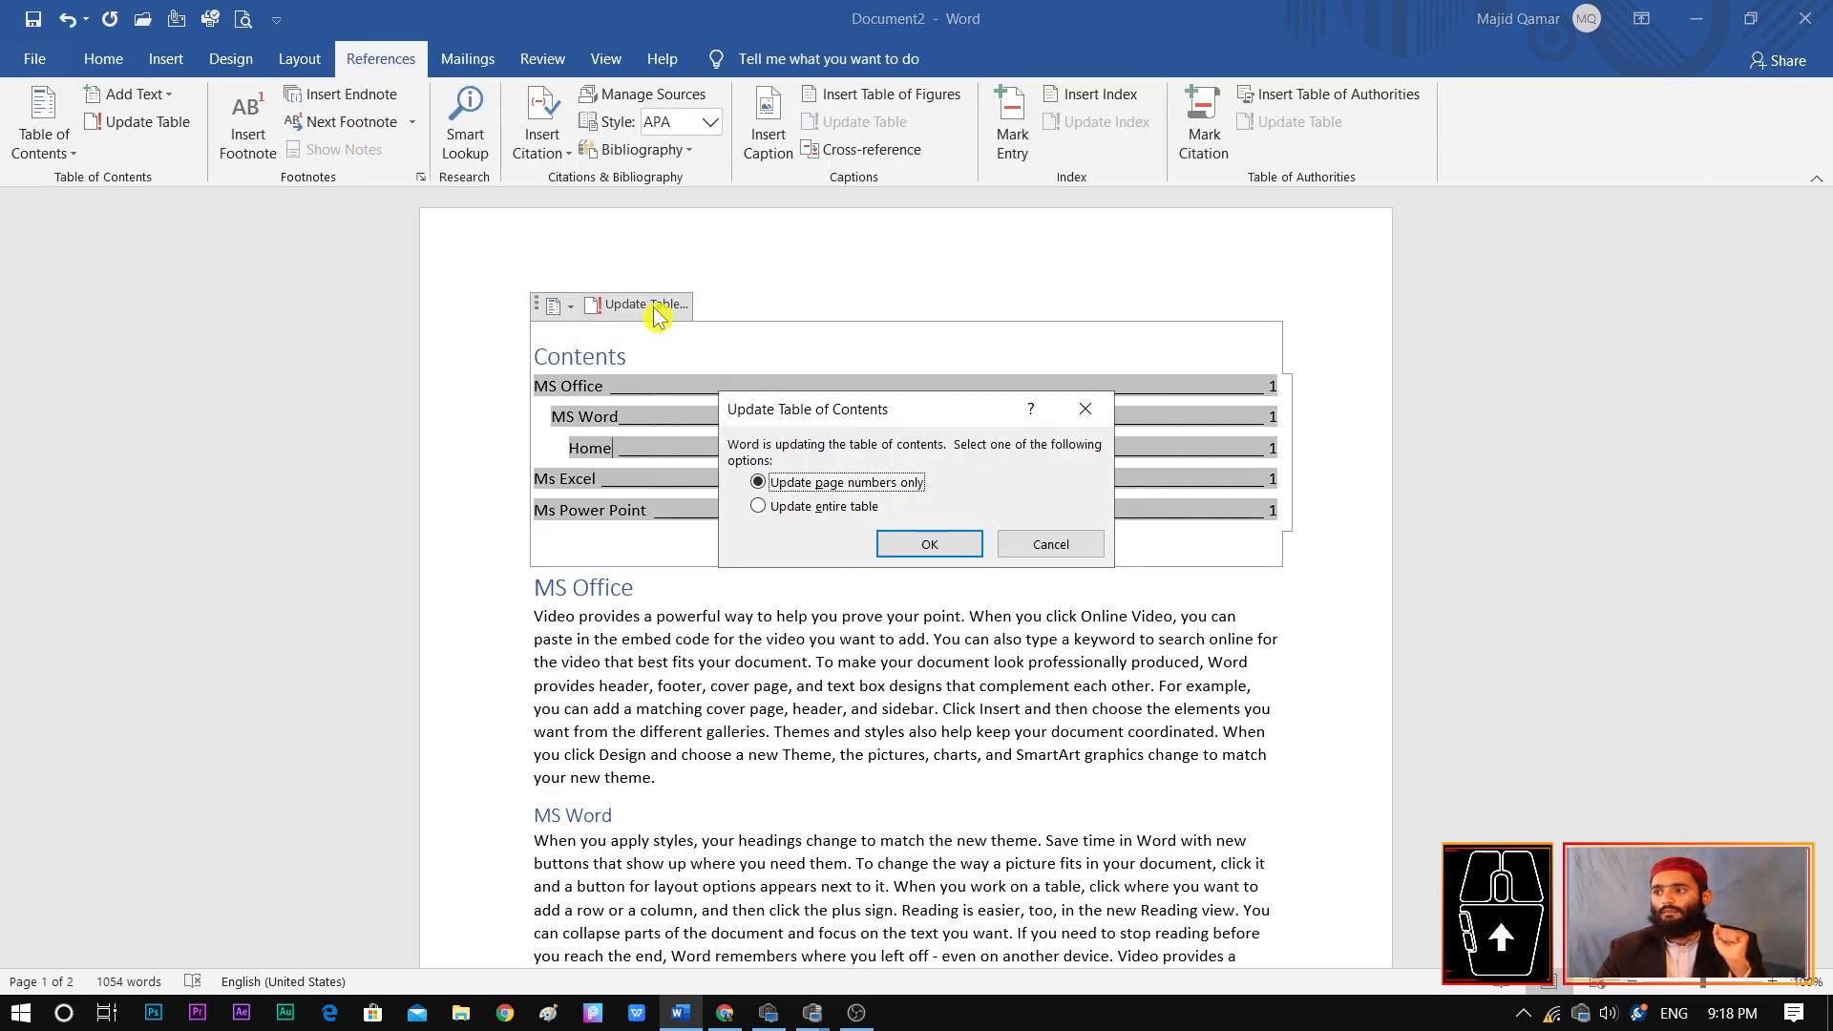
pyautogui.click(928, 546)
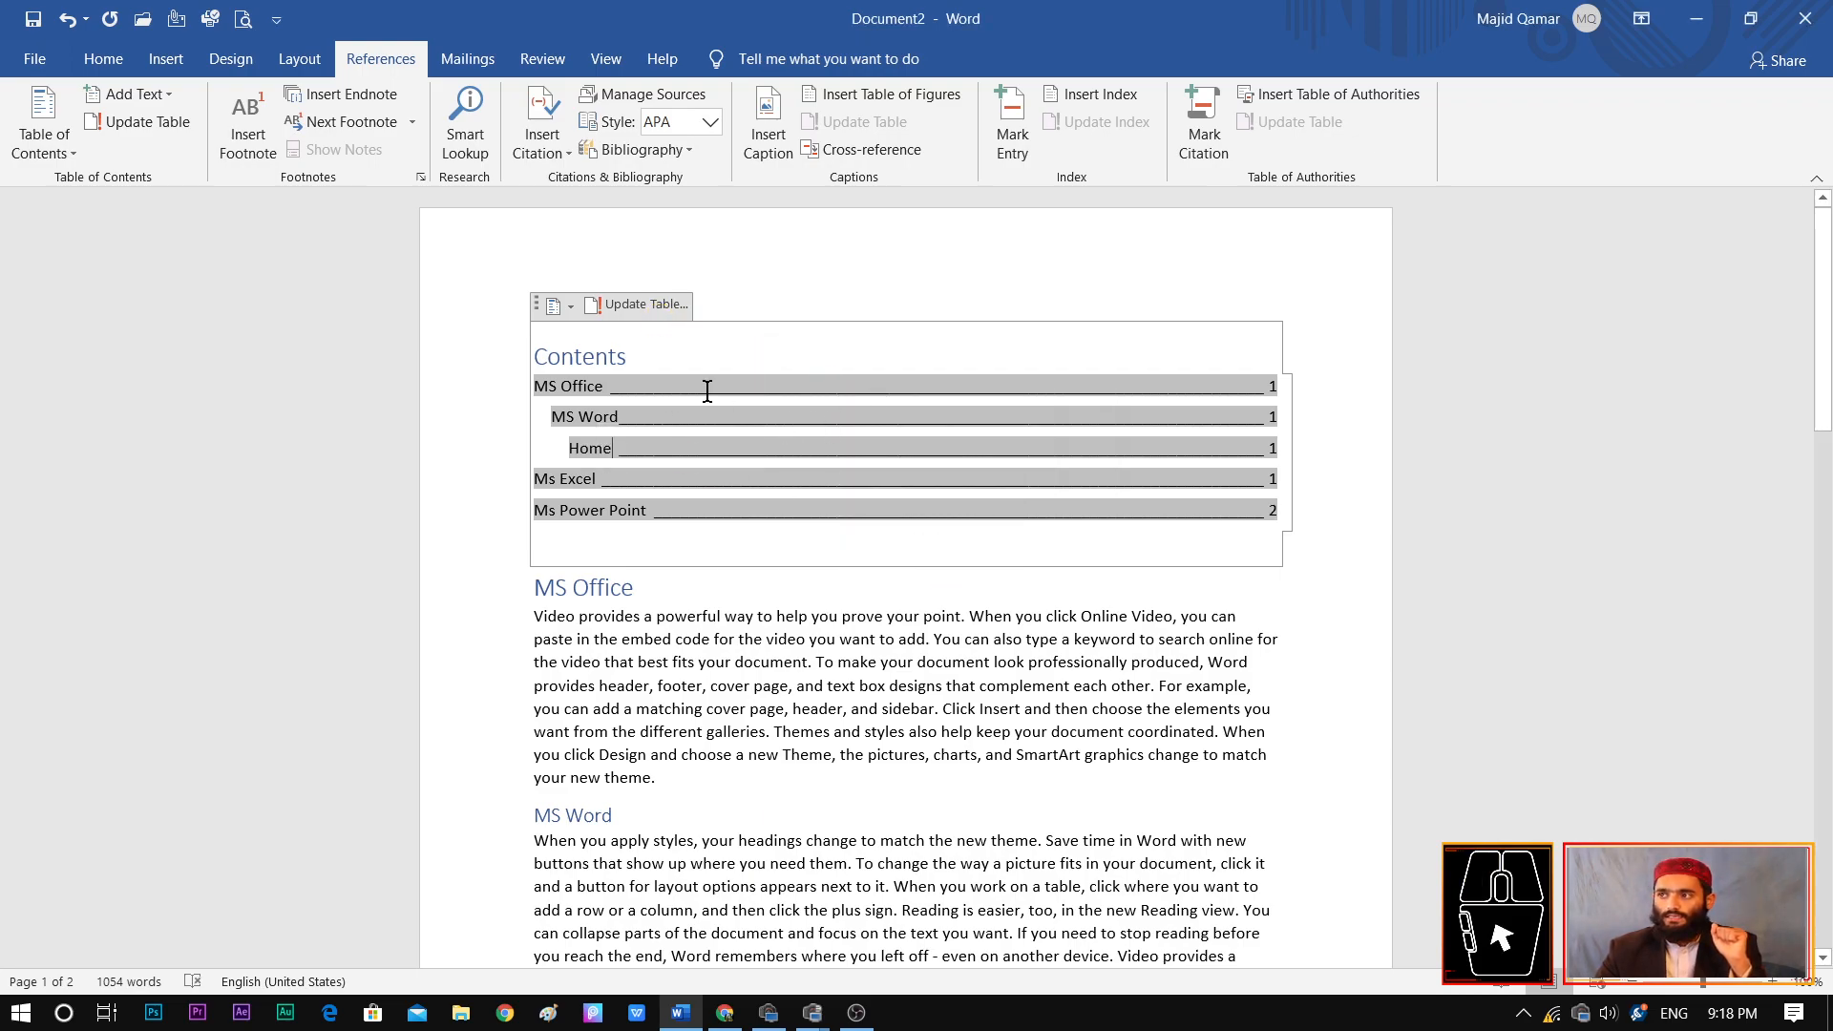
# Replace the table of contents with the Manual Table layout, and switch it to Automatic Table 2
pyautogui.click(40, 141)
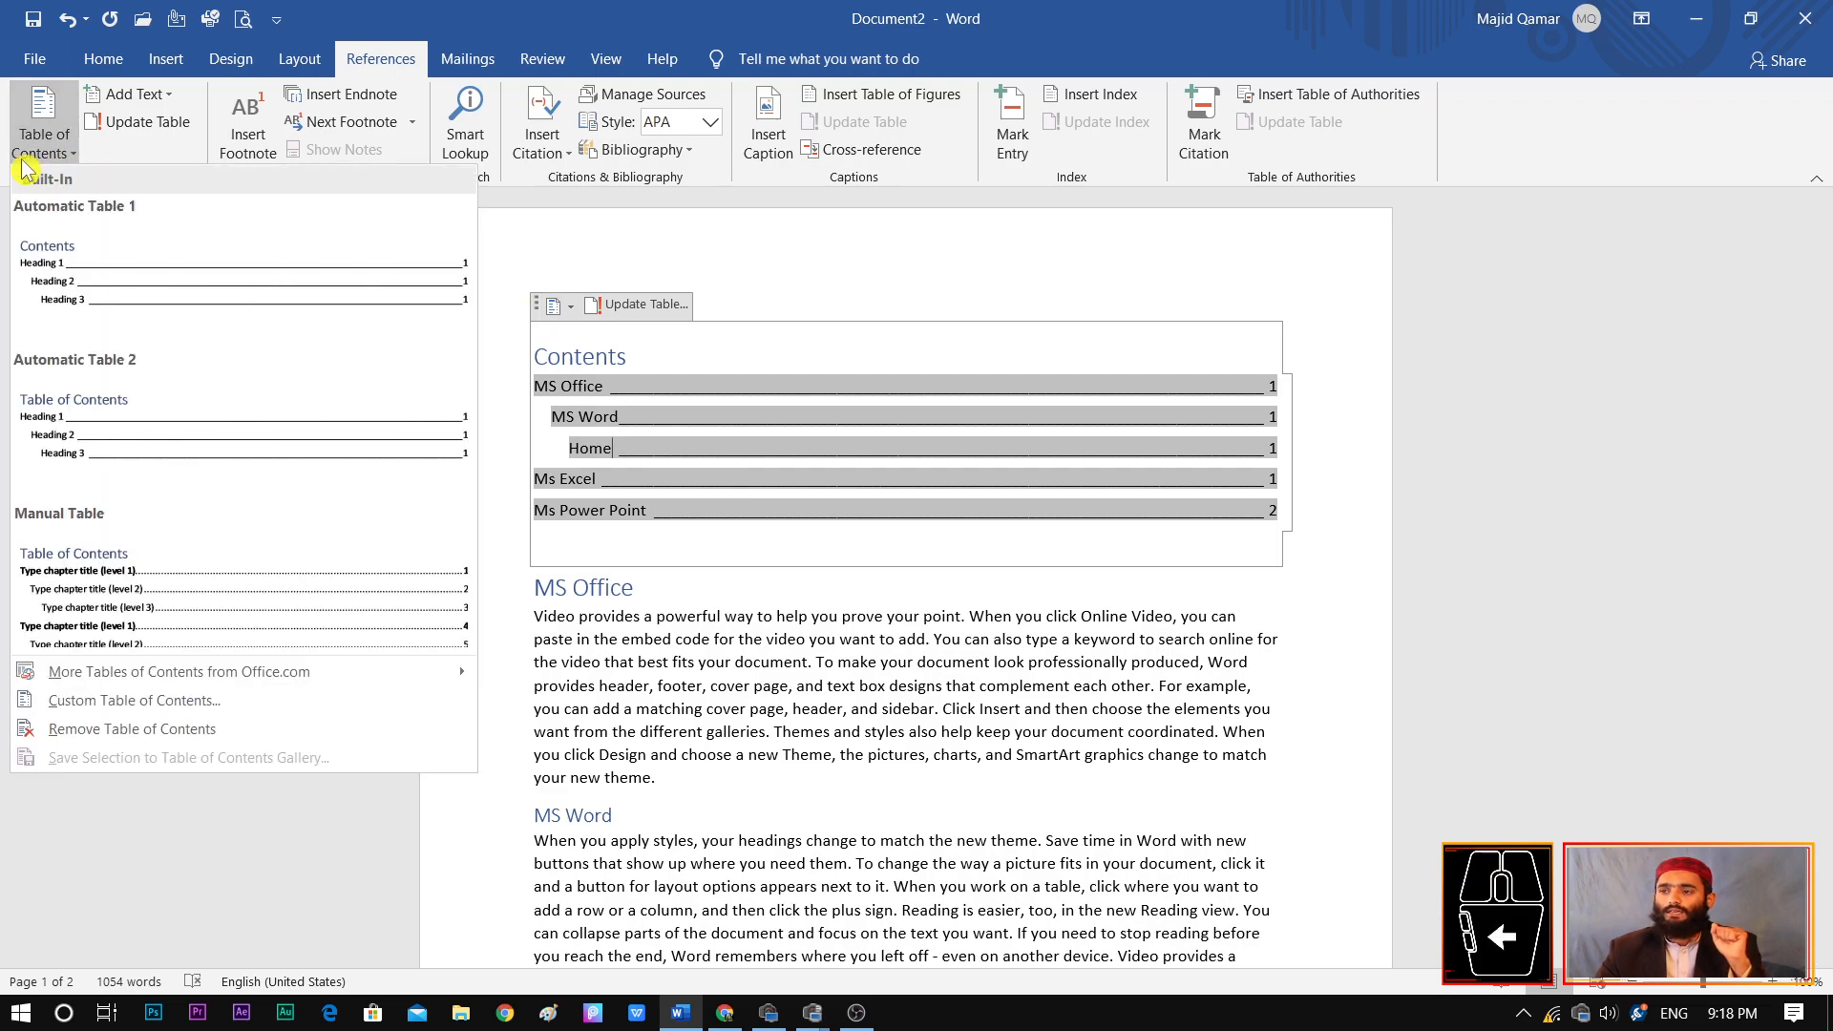
pyautogui.click(146, 589)
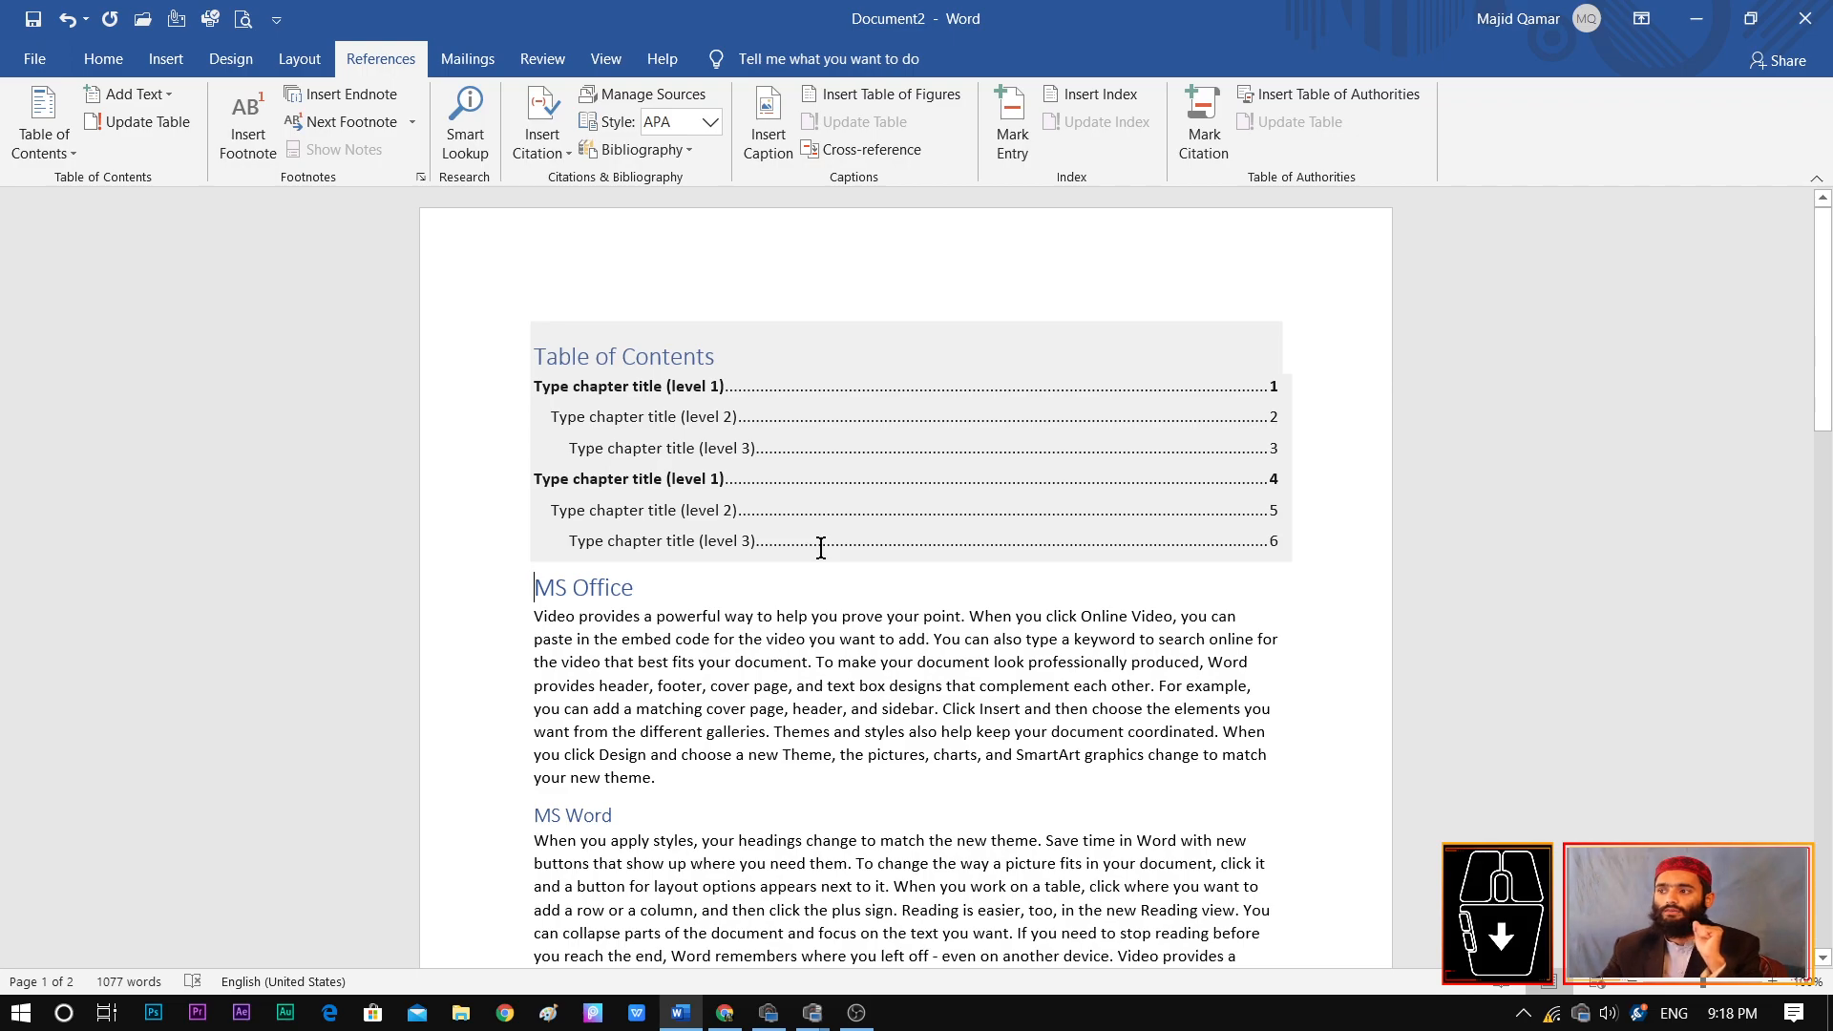
pyautogui.click(46, 145)
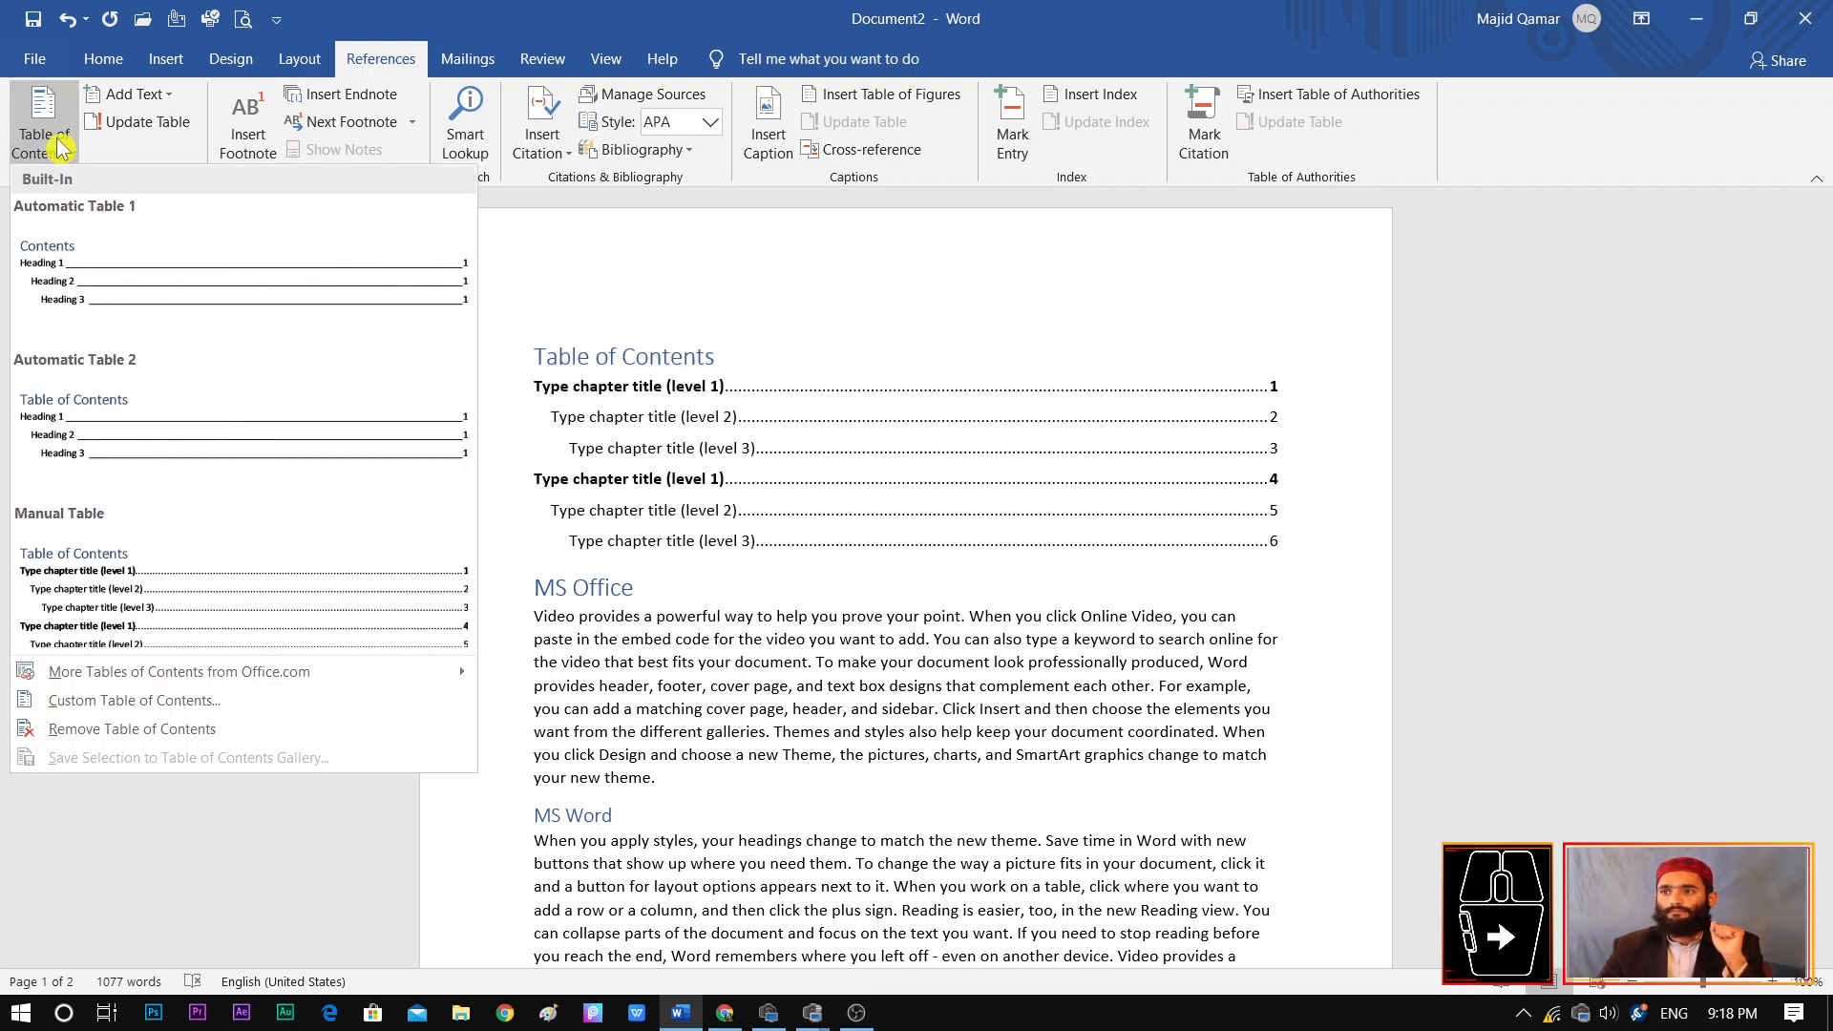
pyautogui.click(246, 449)
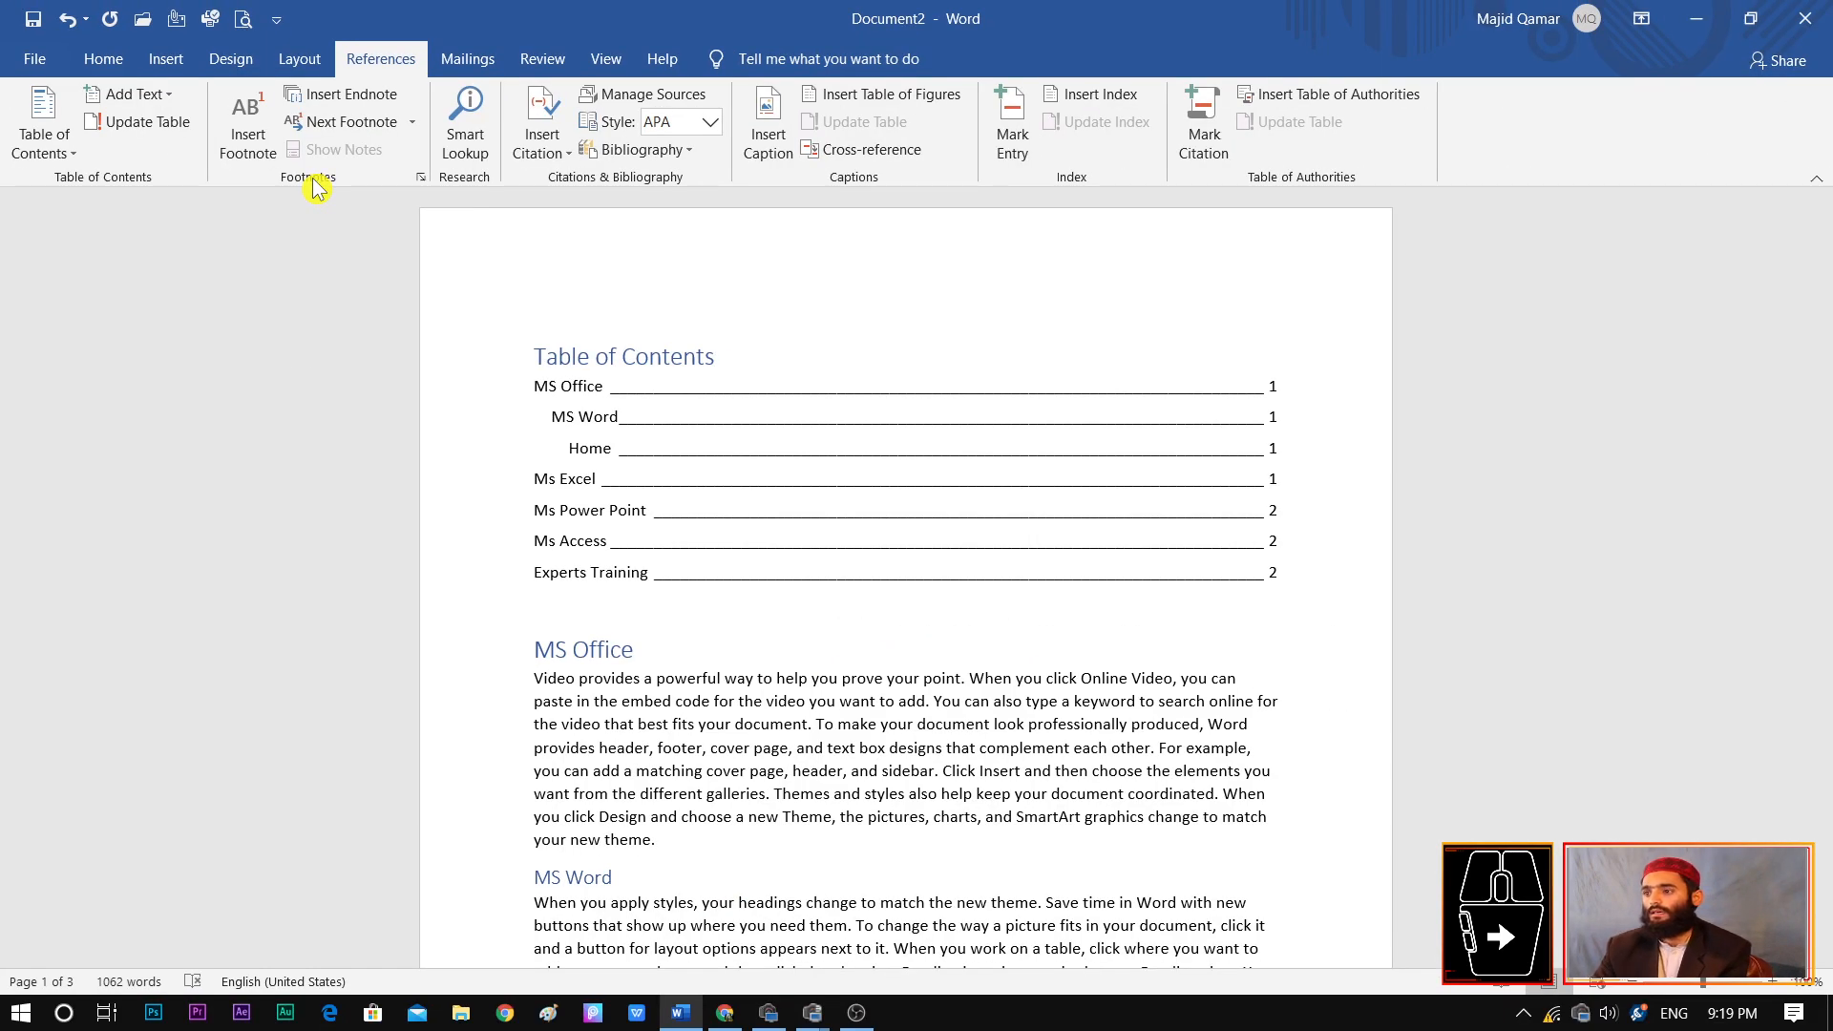
# Add a footnote to the word "Video" at the start of the MS Office paragraph, with the note text "Experts Training"
pyautogui.moveTo(1826, 279); pyautogui.dragTo(1826, 378)
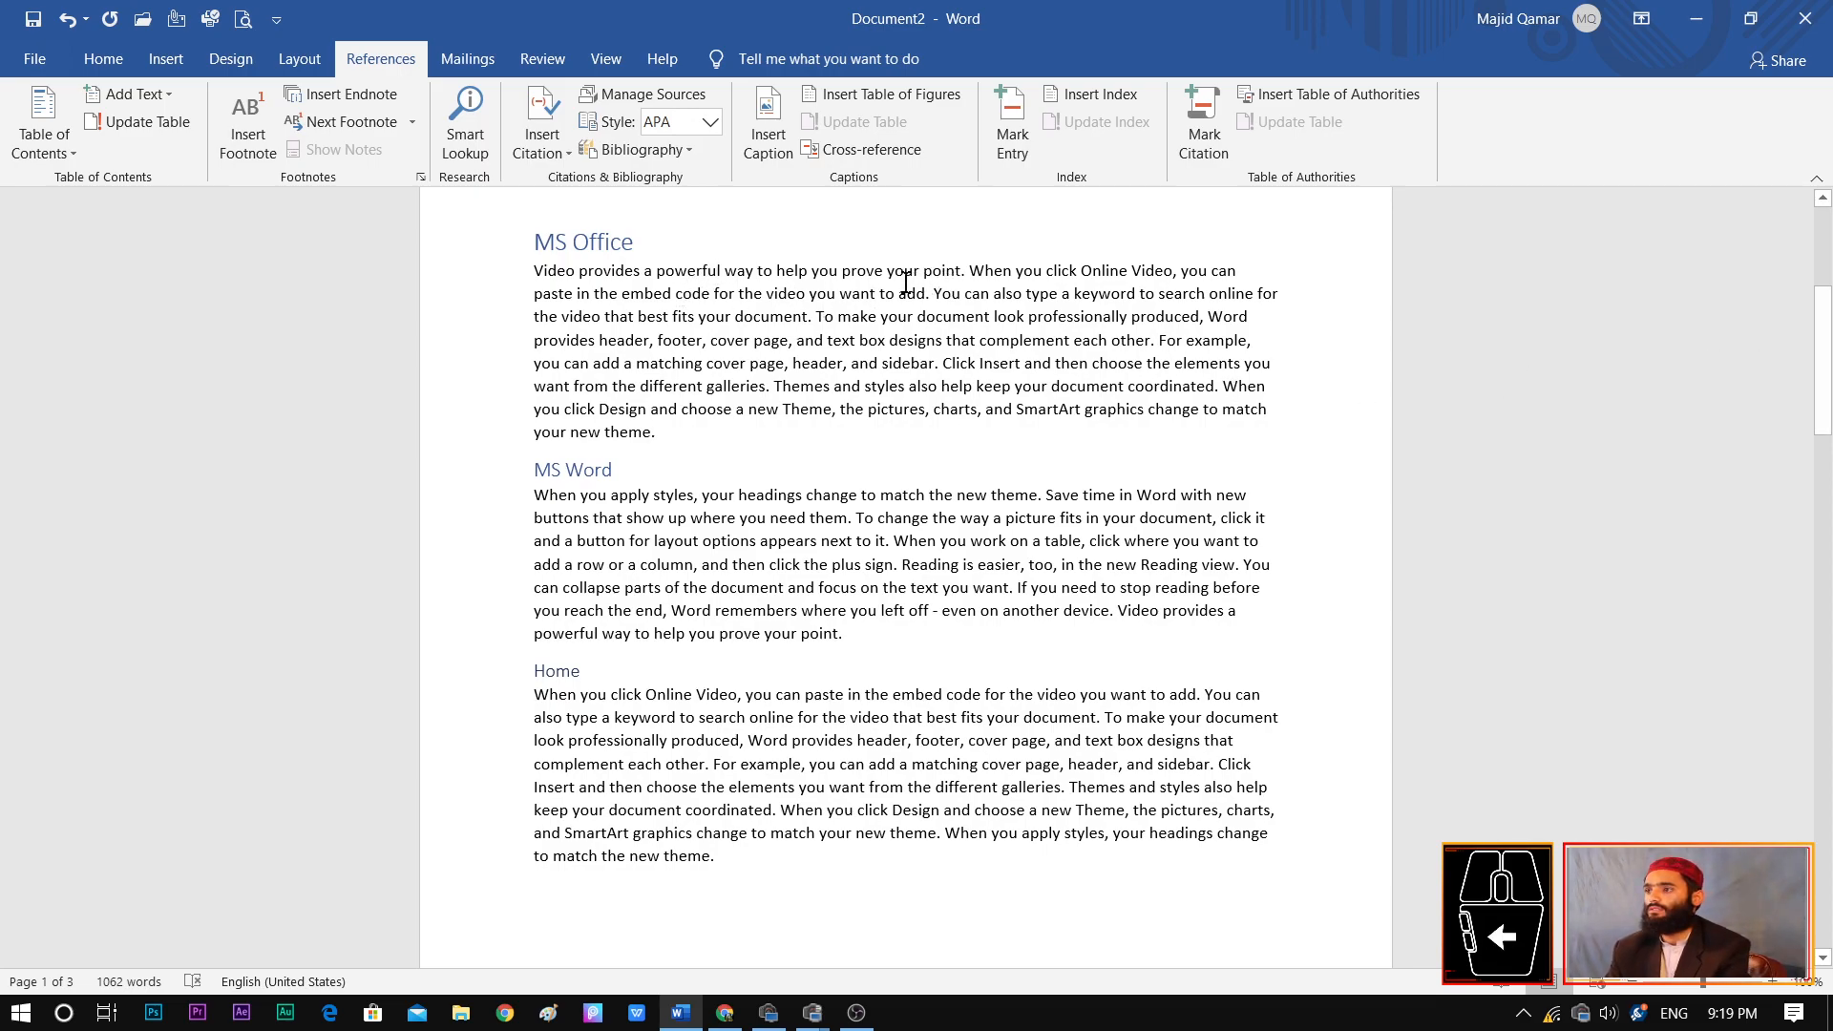
pyautogui.moveTo(576, 270); pyautogui.dragTo(534, 271)
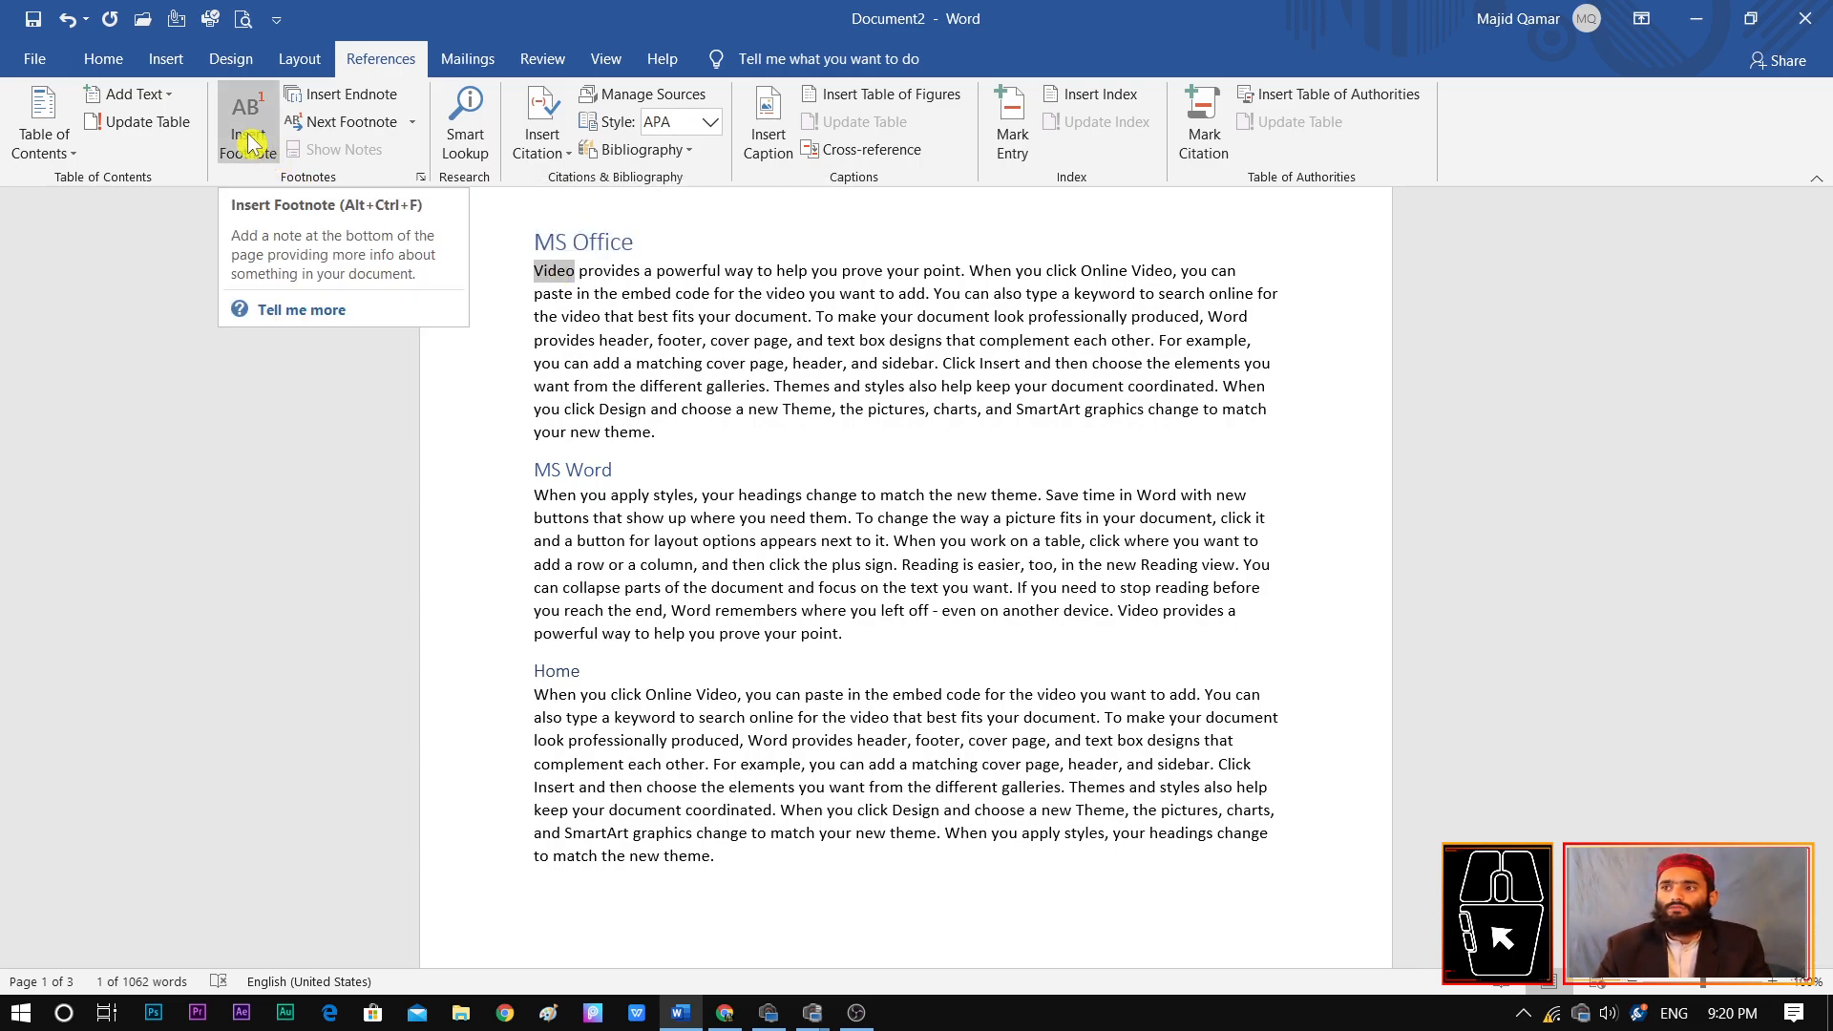
pyautogui.click(247, 143)
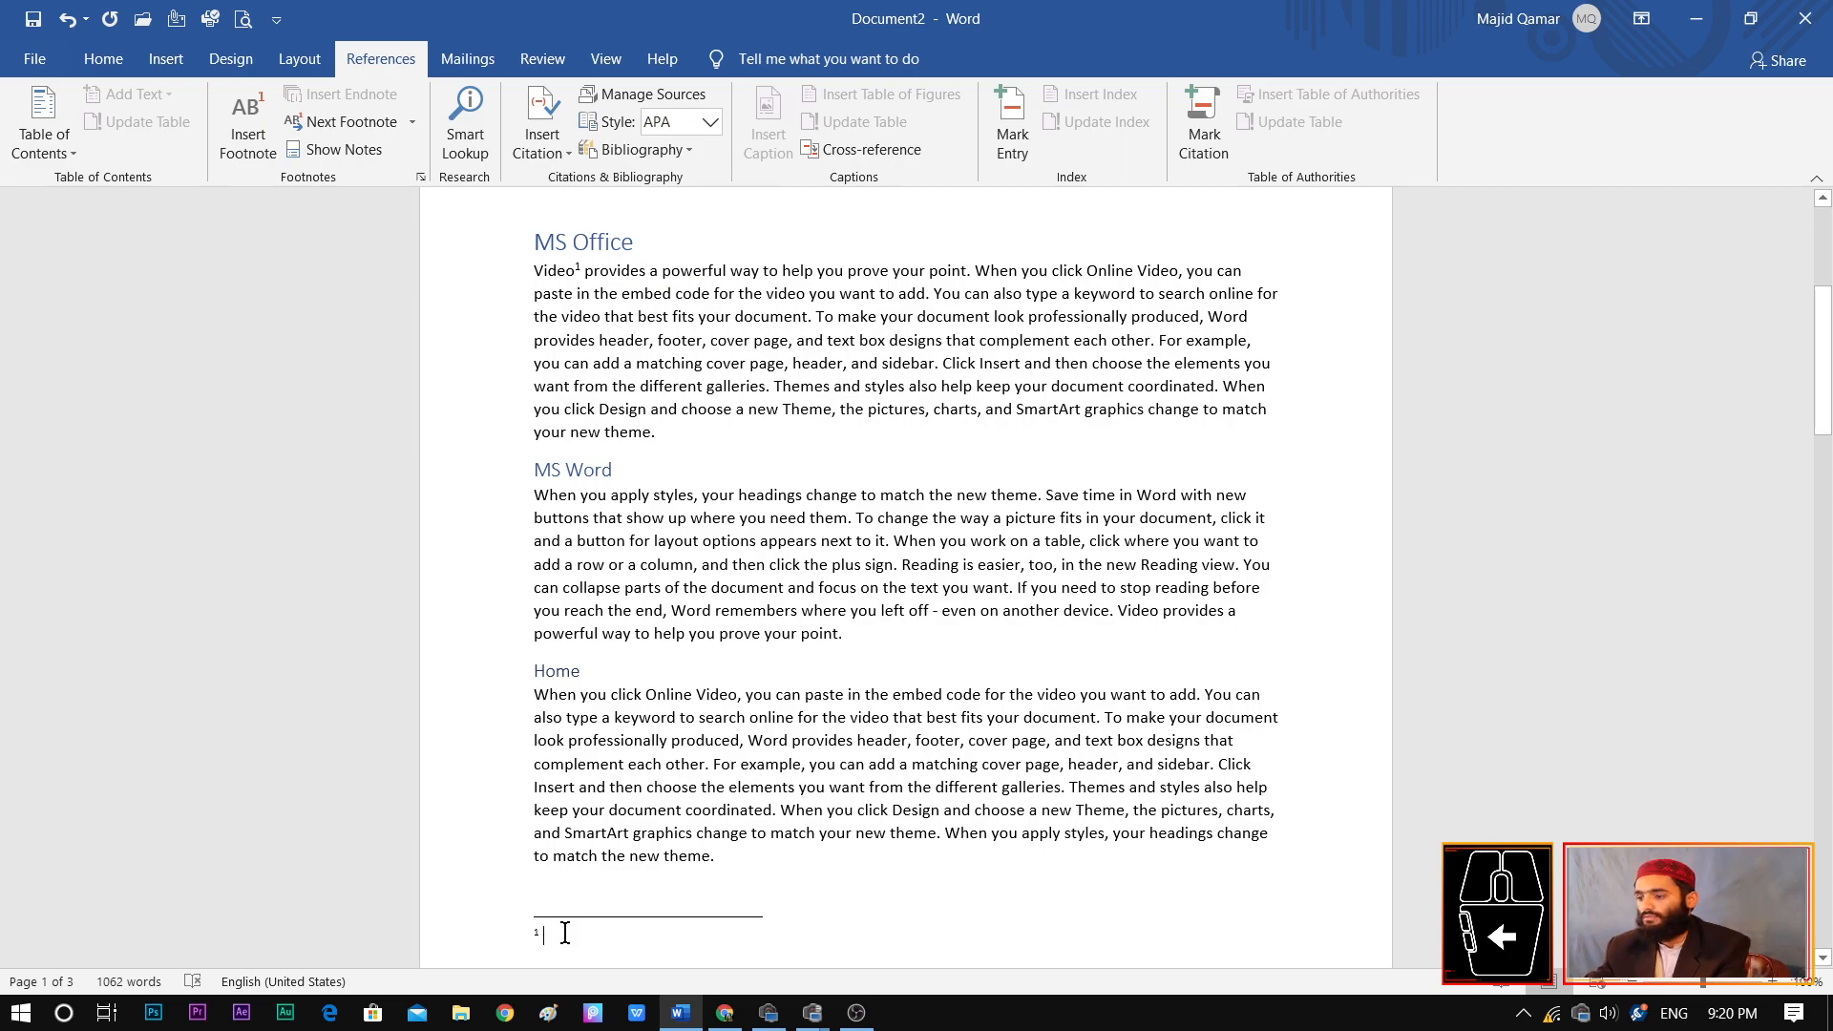
pyautogui.moveTo(1704, 984)
pyautogui.mouseDown()
pyautogui.moveTo(1743, 989)
pyautogui.moveTo(1719, 991)
pyautogui.mouseUp()
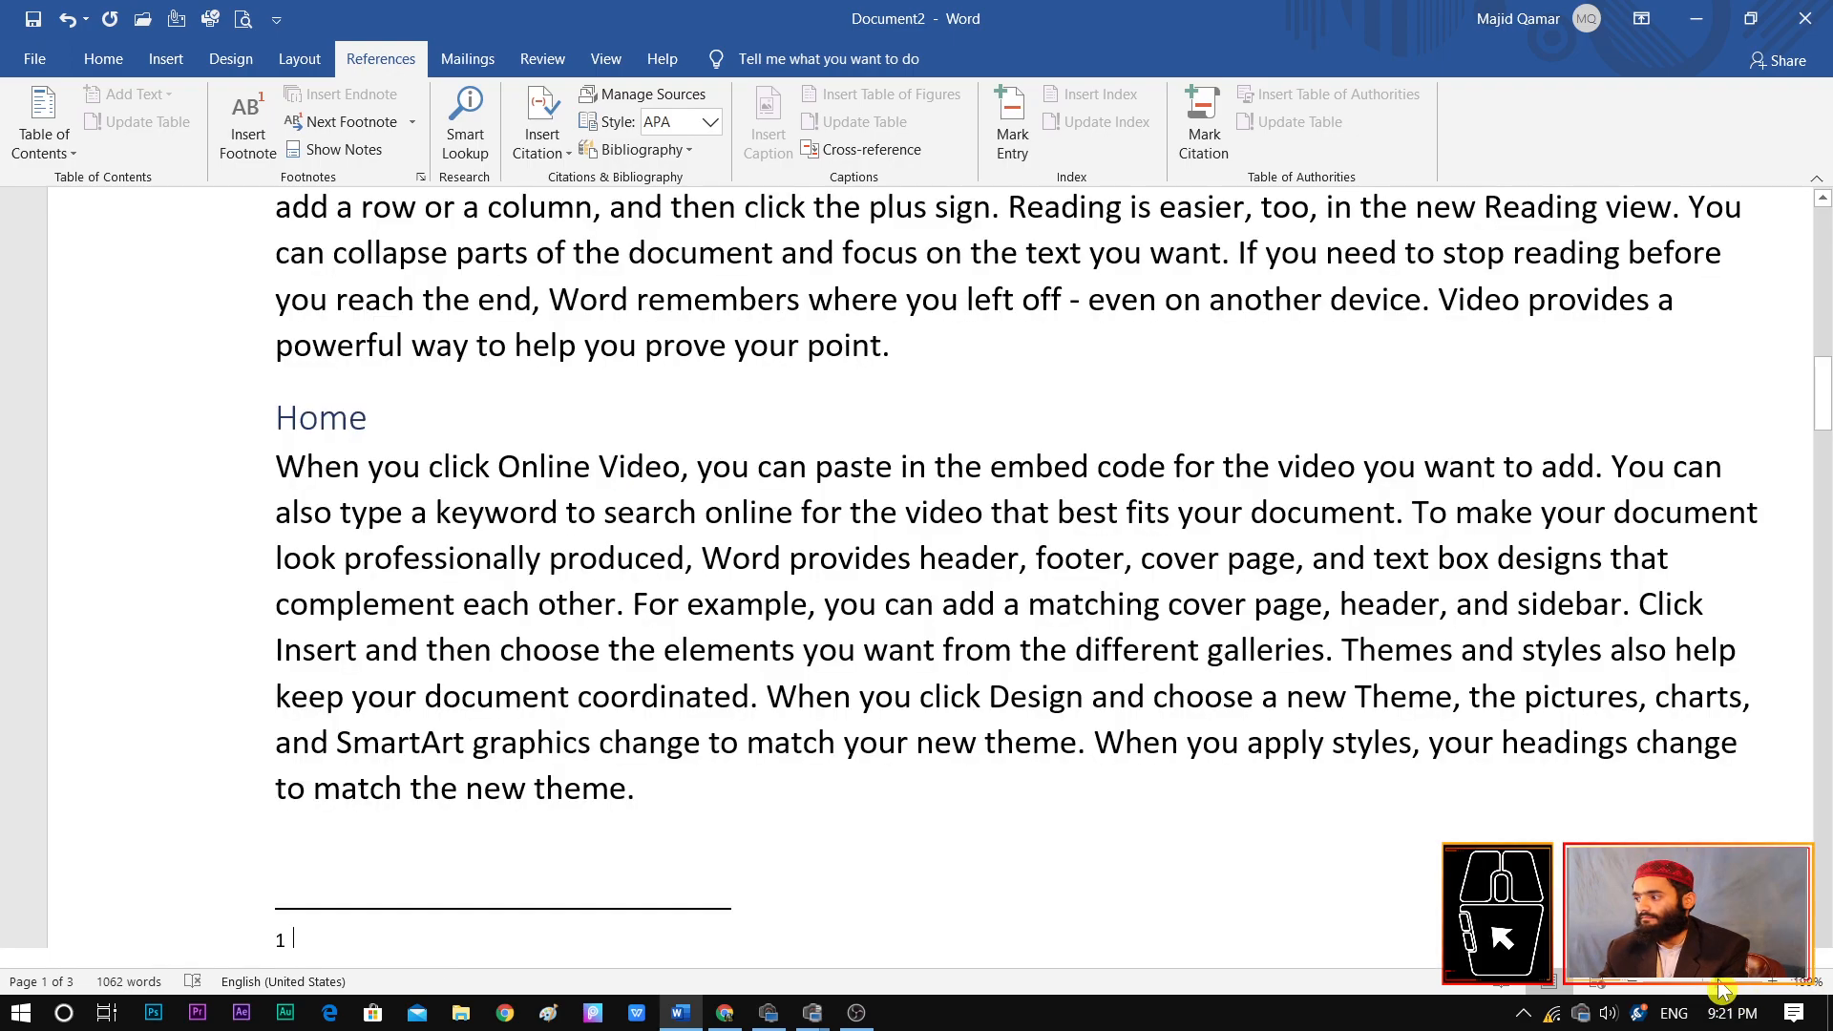
pyautogui.scroll(-7, 1571, 759)
pyautogui.scroll(2, 436, 760)
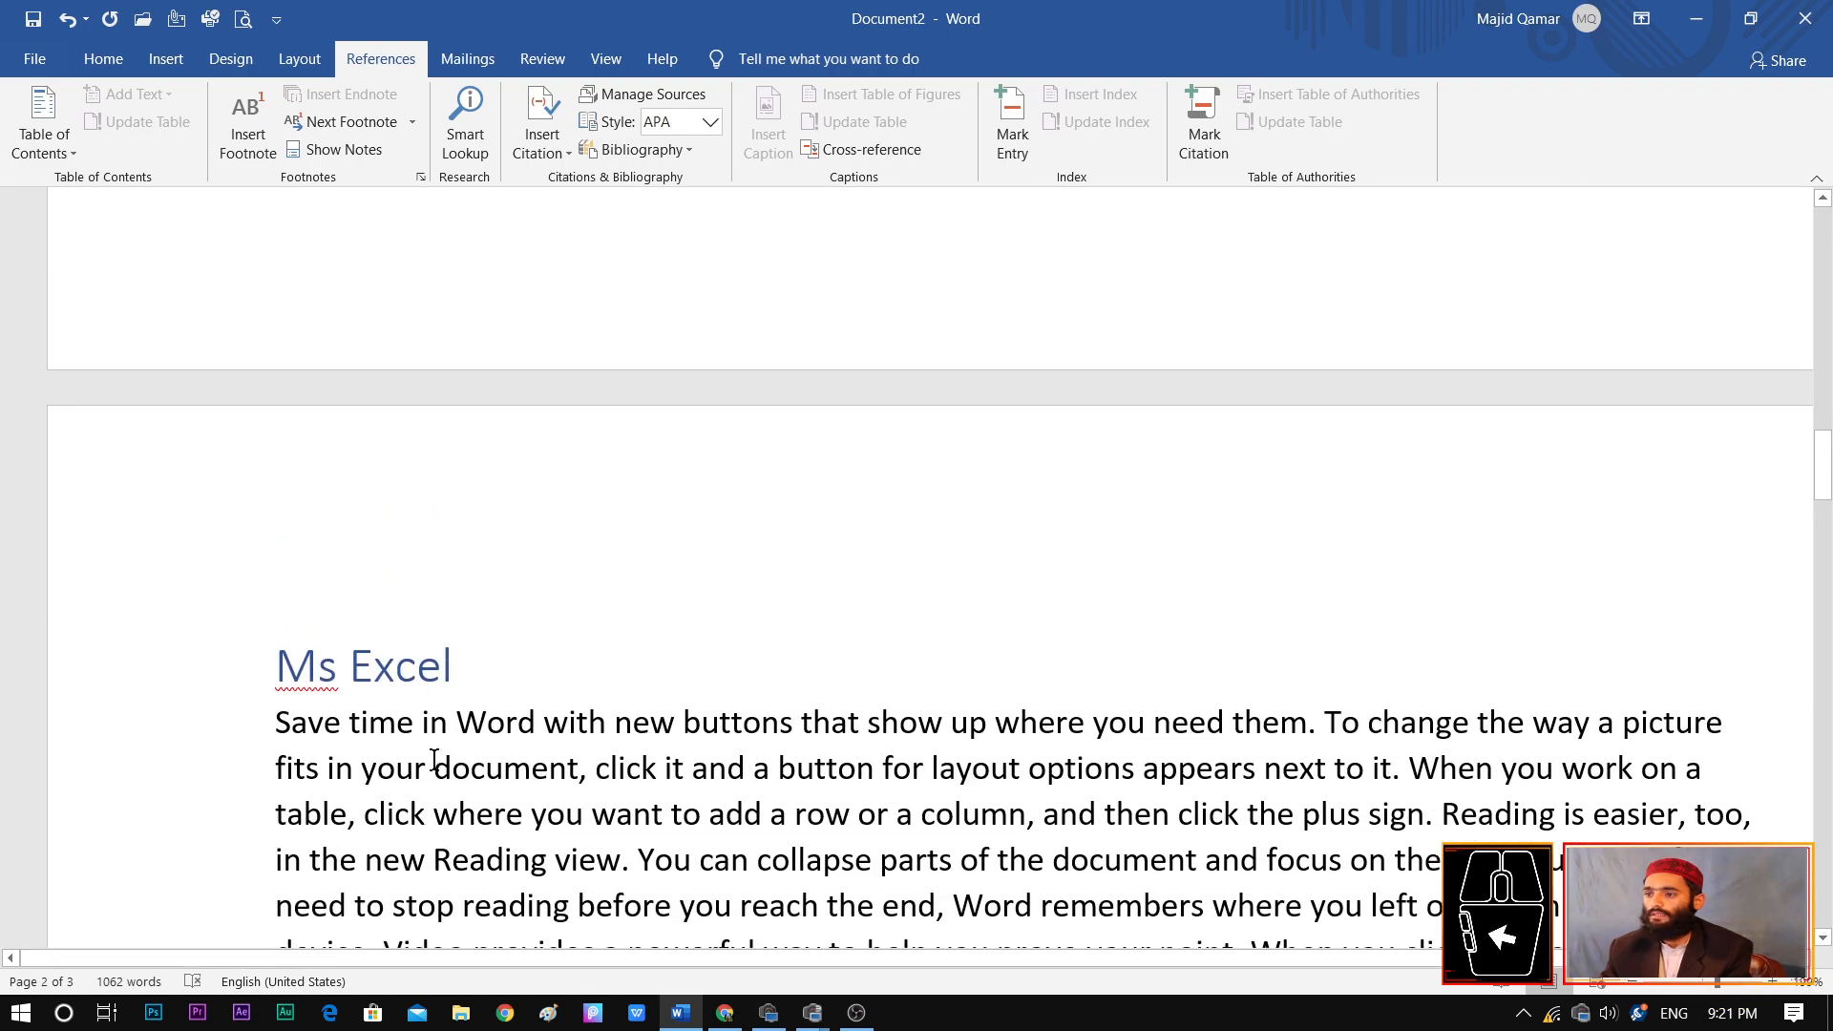
pyautogui.scroll(2, 554, 334)
pyautogui.click(442, 327)
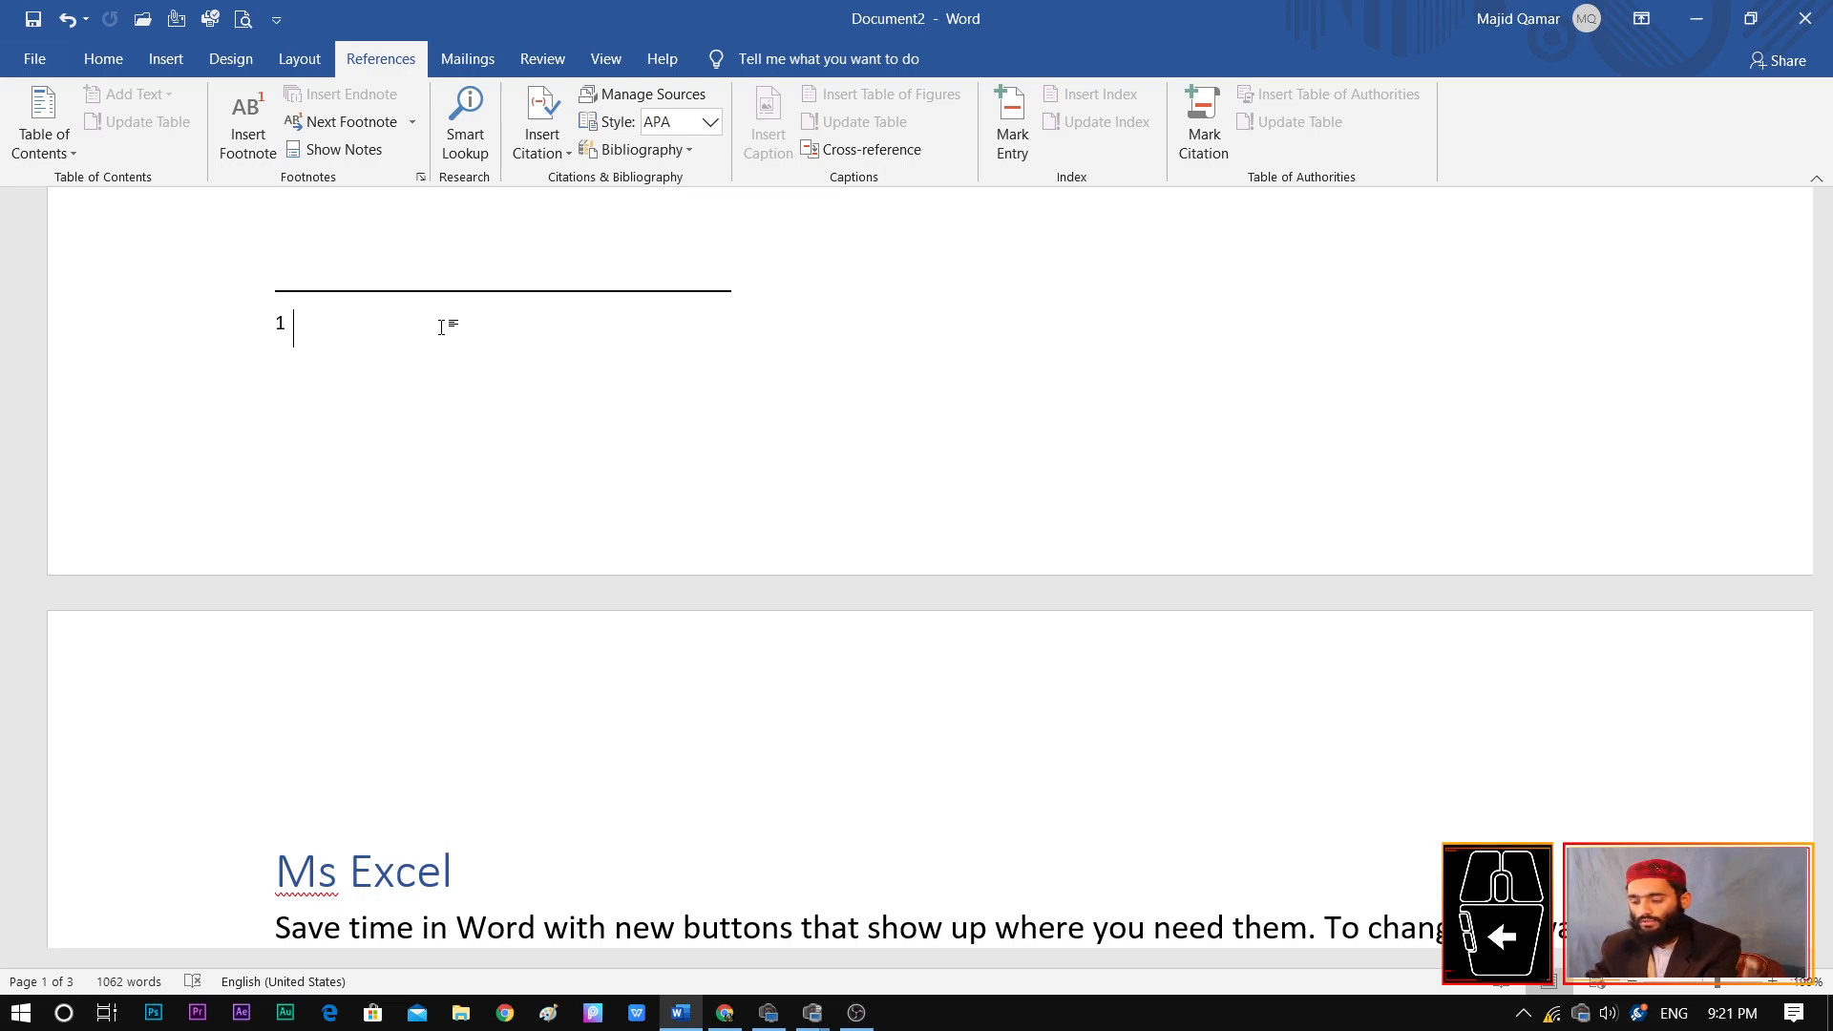
pyautogui.write('Exp')
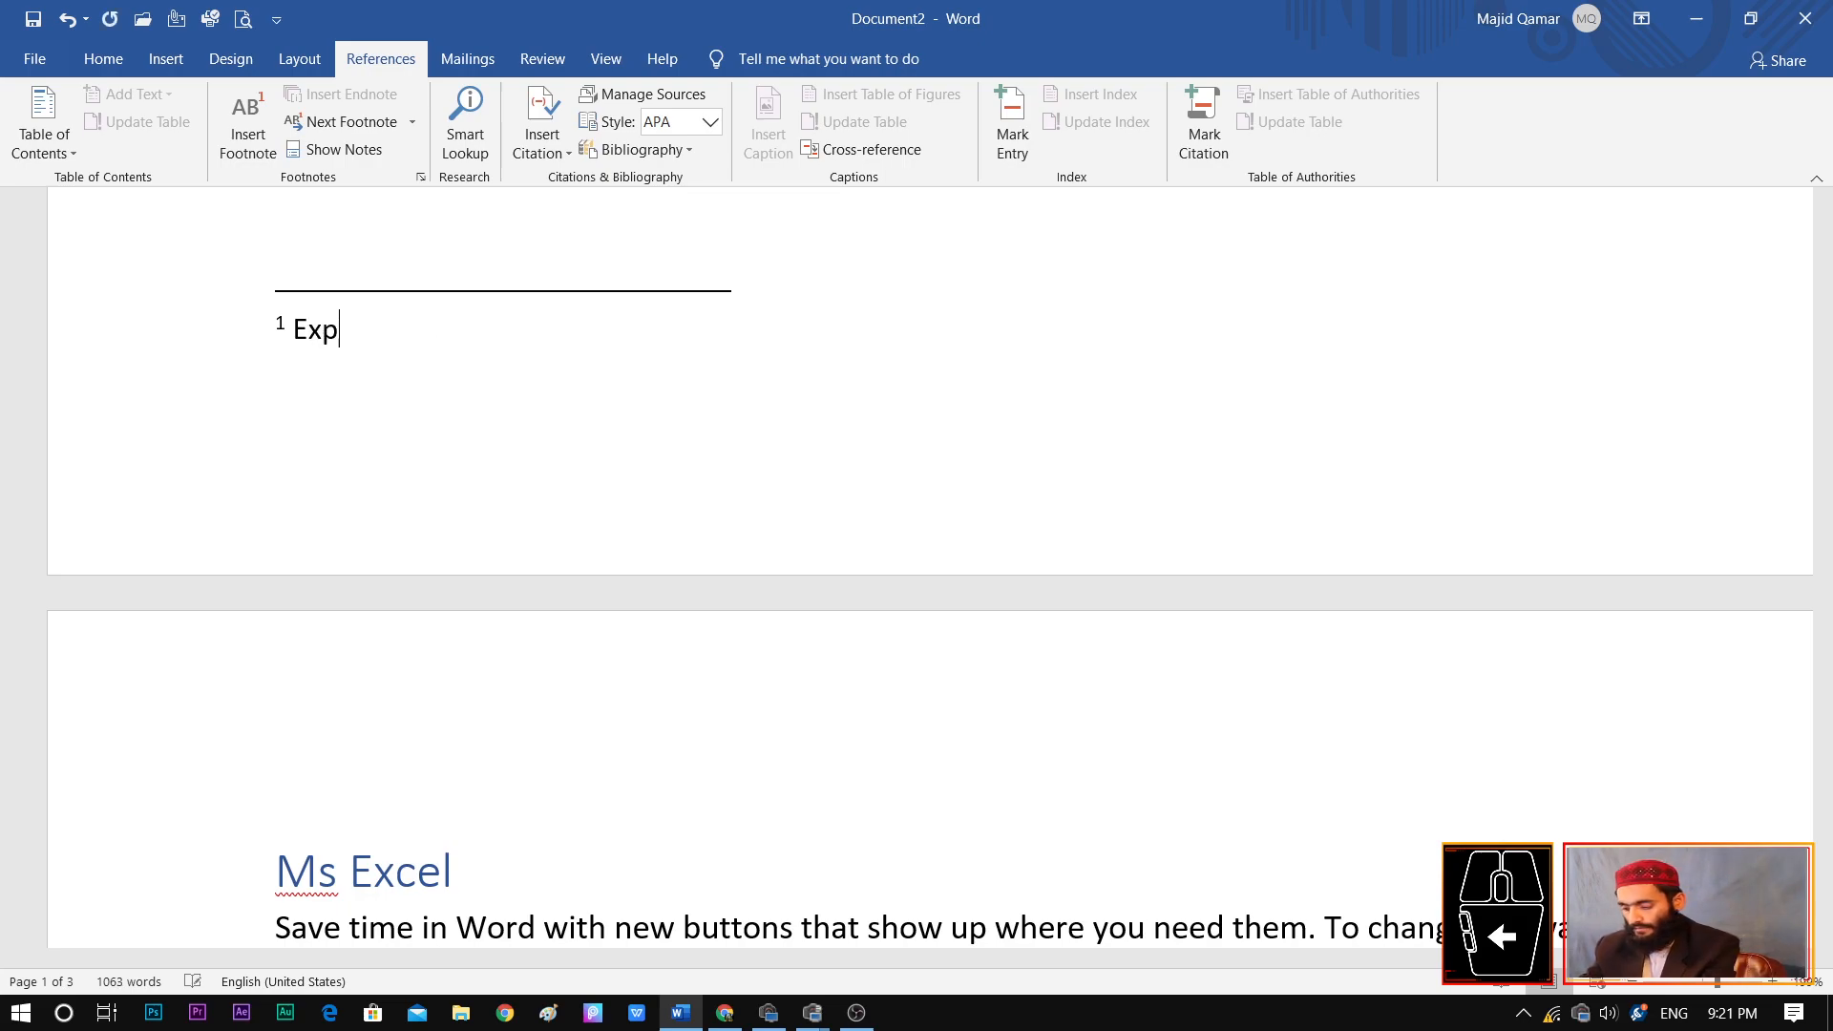
pyautogui.write('erts Training')
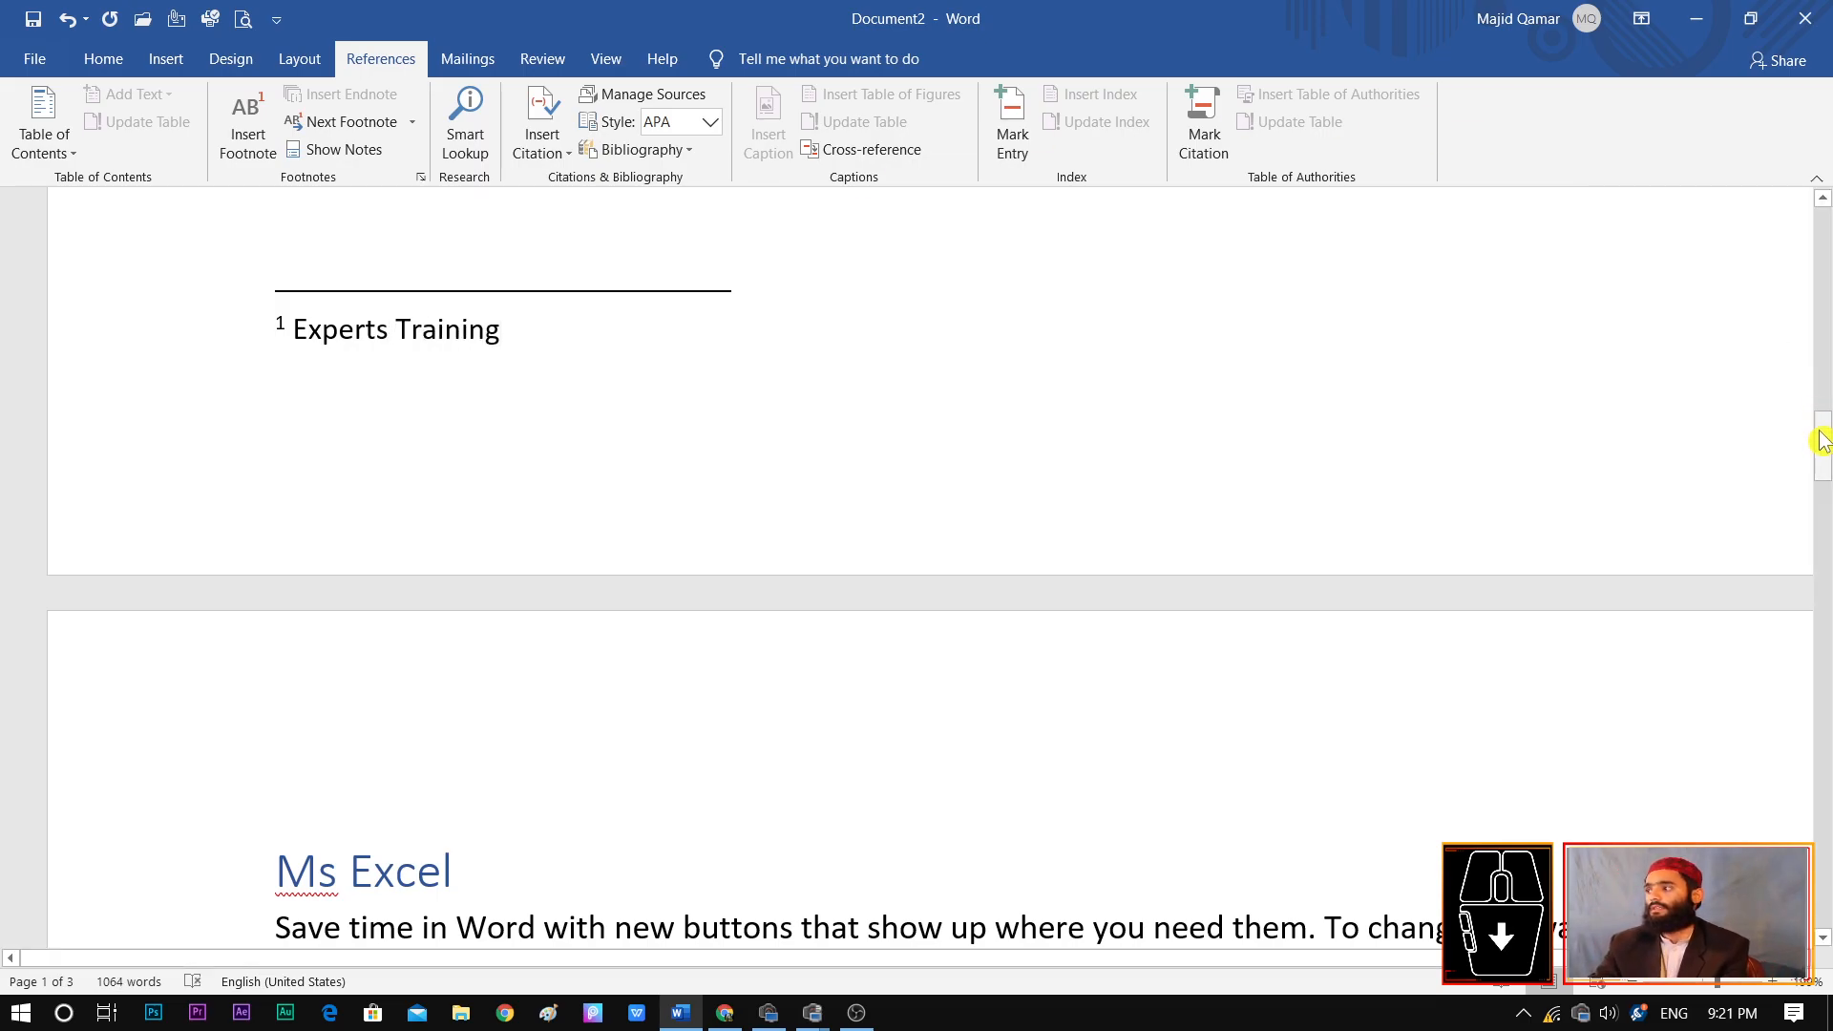
# Add a footnote to the word "point" in the MS Office paragraph's first sentence, with the placeholder text "Hhajkhkjddjkfsd sfsfsdfsd"
pyautogui.click(1727, 980)
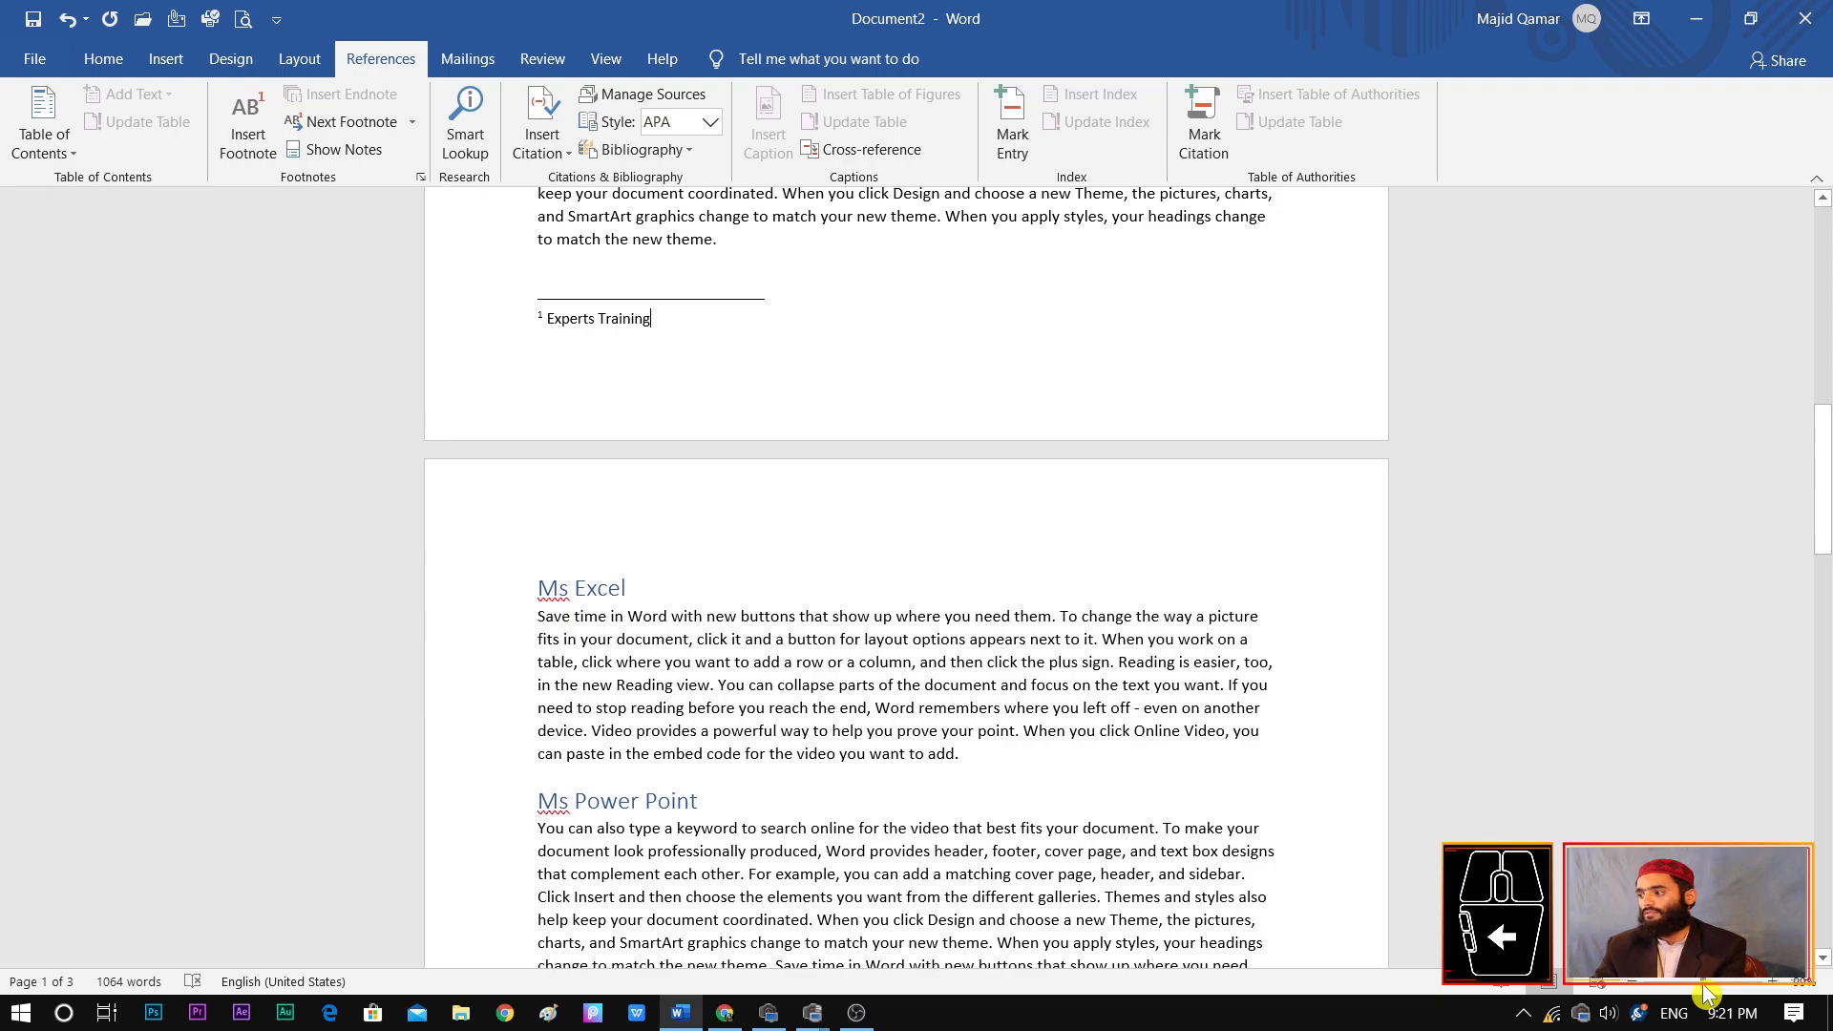
pyautogui.moveTo(1825, 487); pyautogui.dragTo(1824, 315)
pyautogui.moveTo(582, 546)
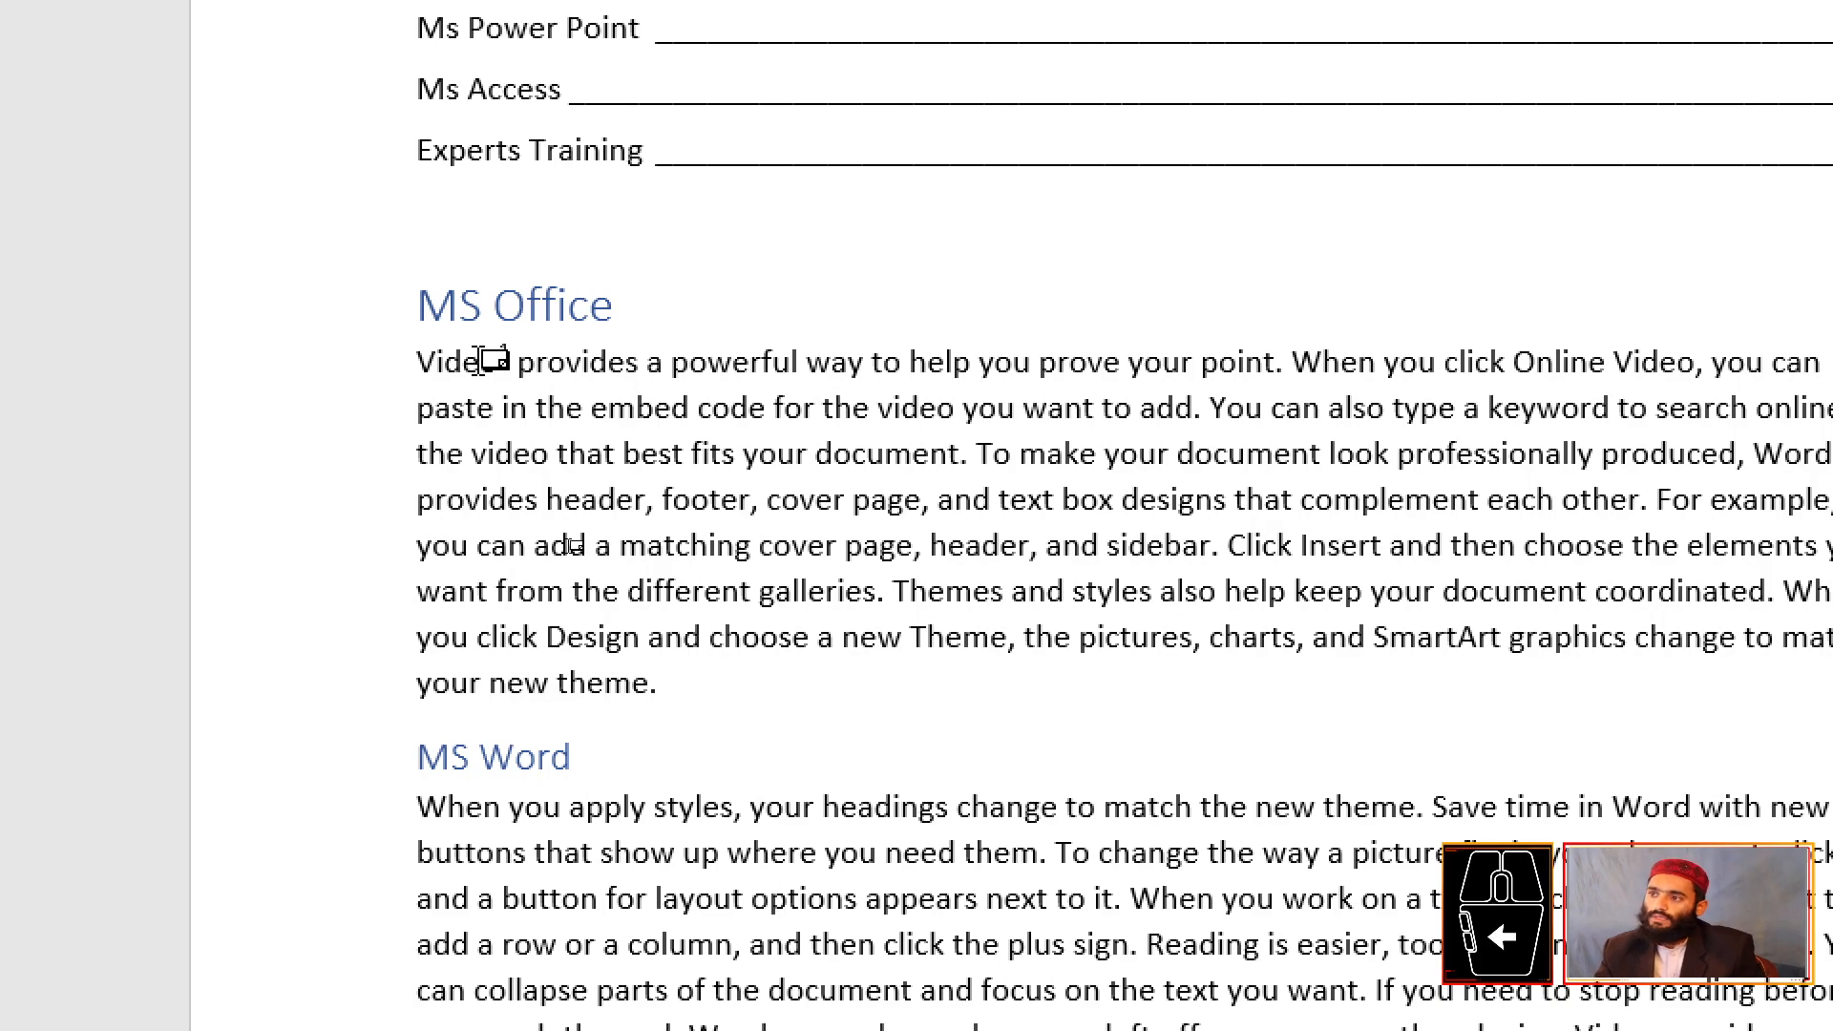
pyautogui.moveTo(505, 361)
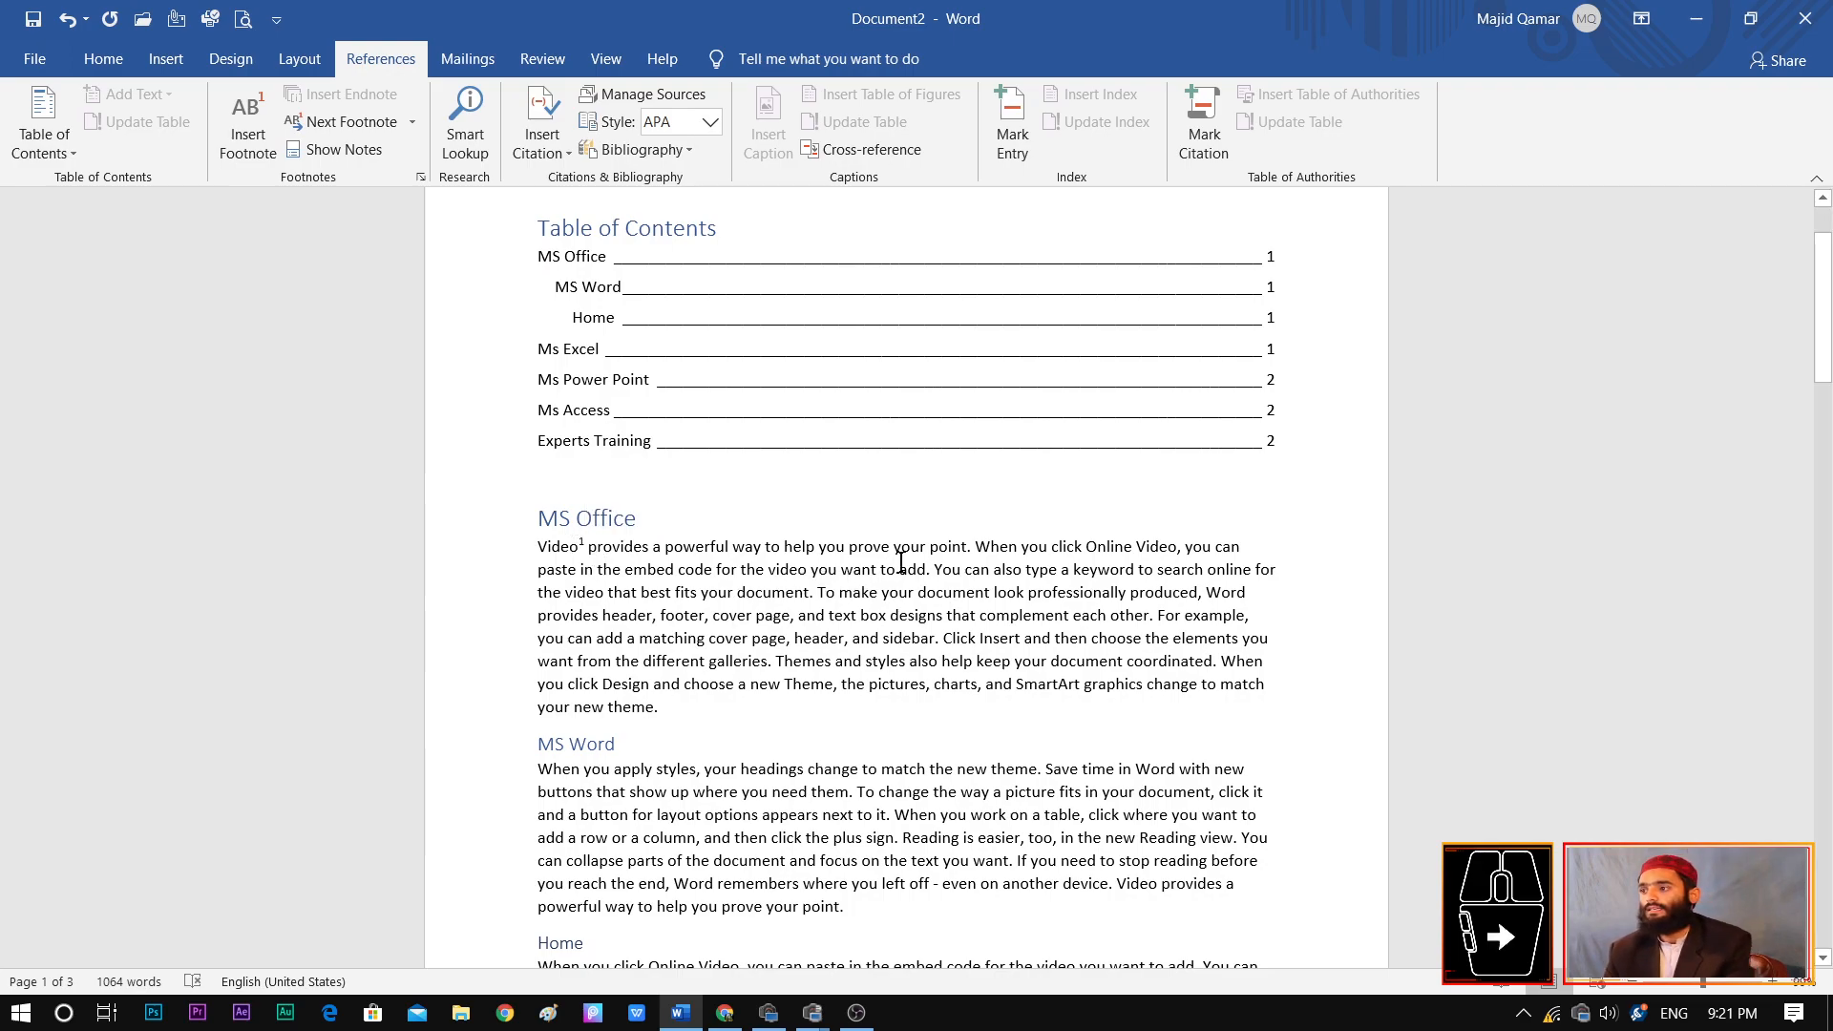
pyautogui.moveTo(965, 547); pyautogui.dragTo(928, 547)
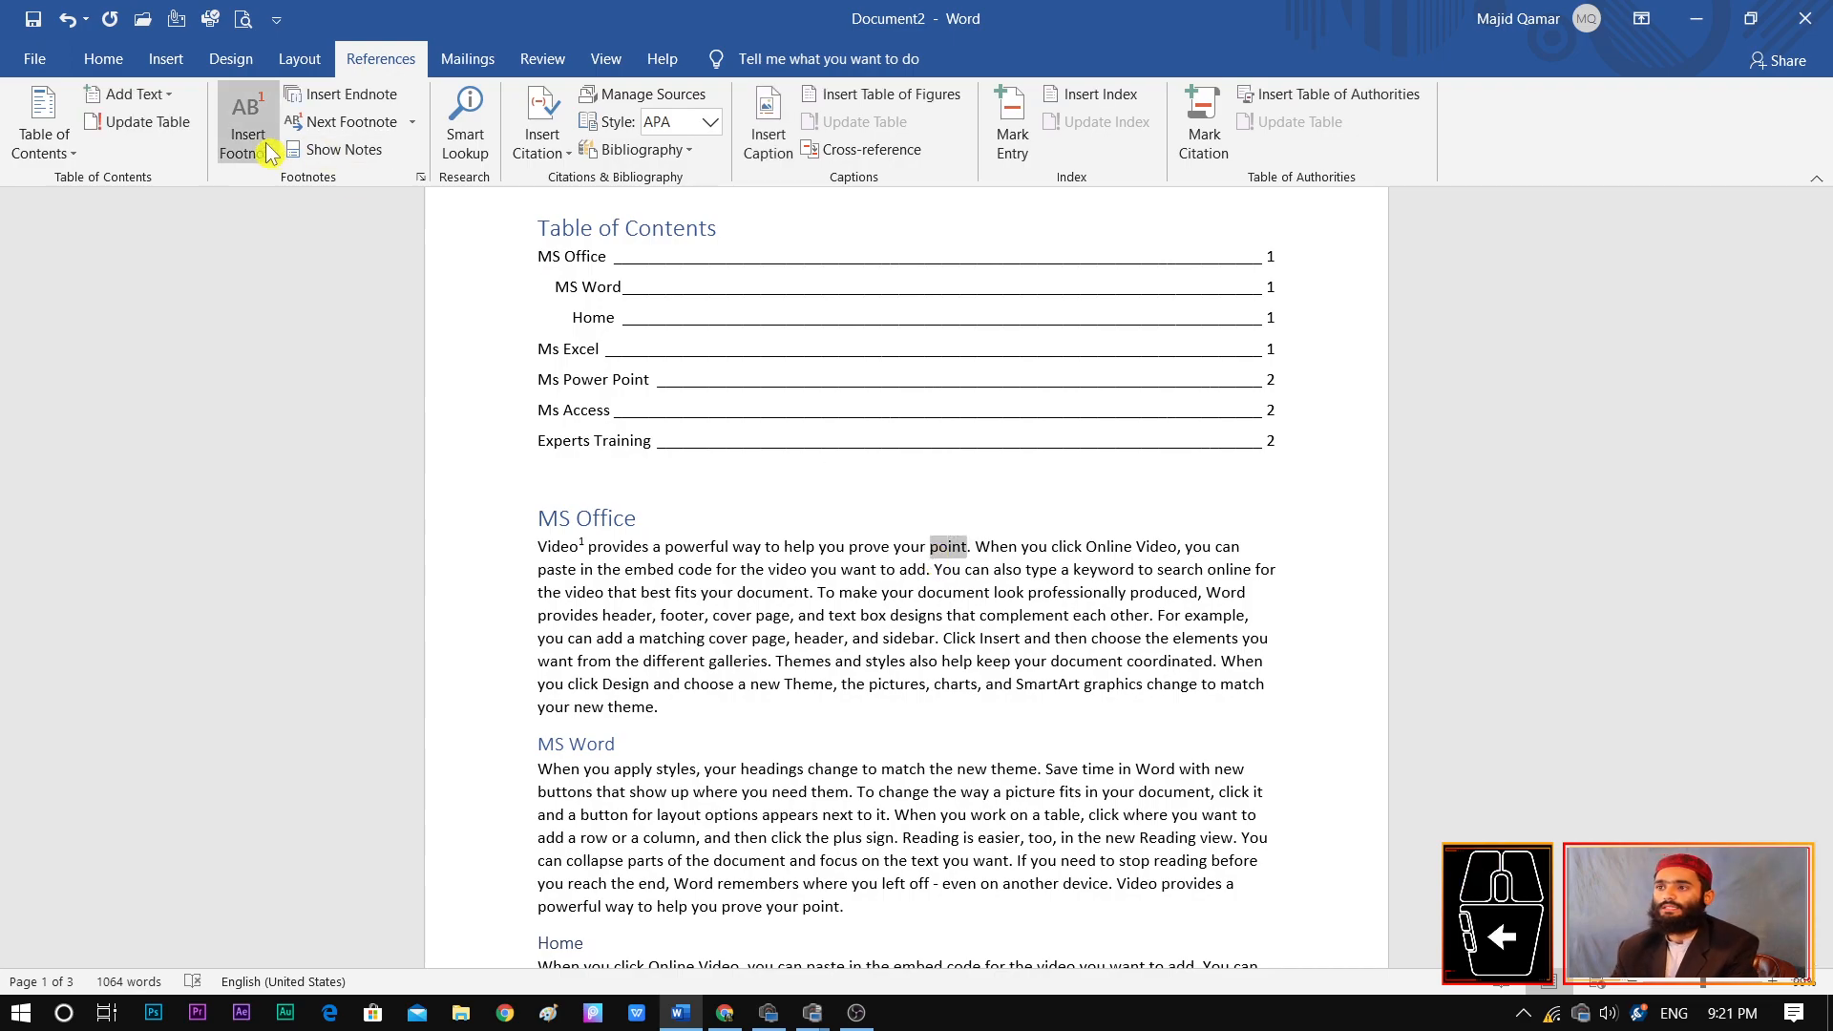
pyautogui.click(248, 134)
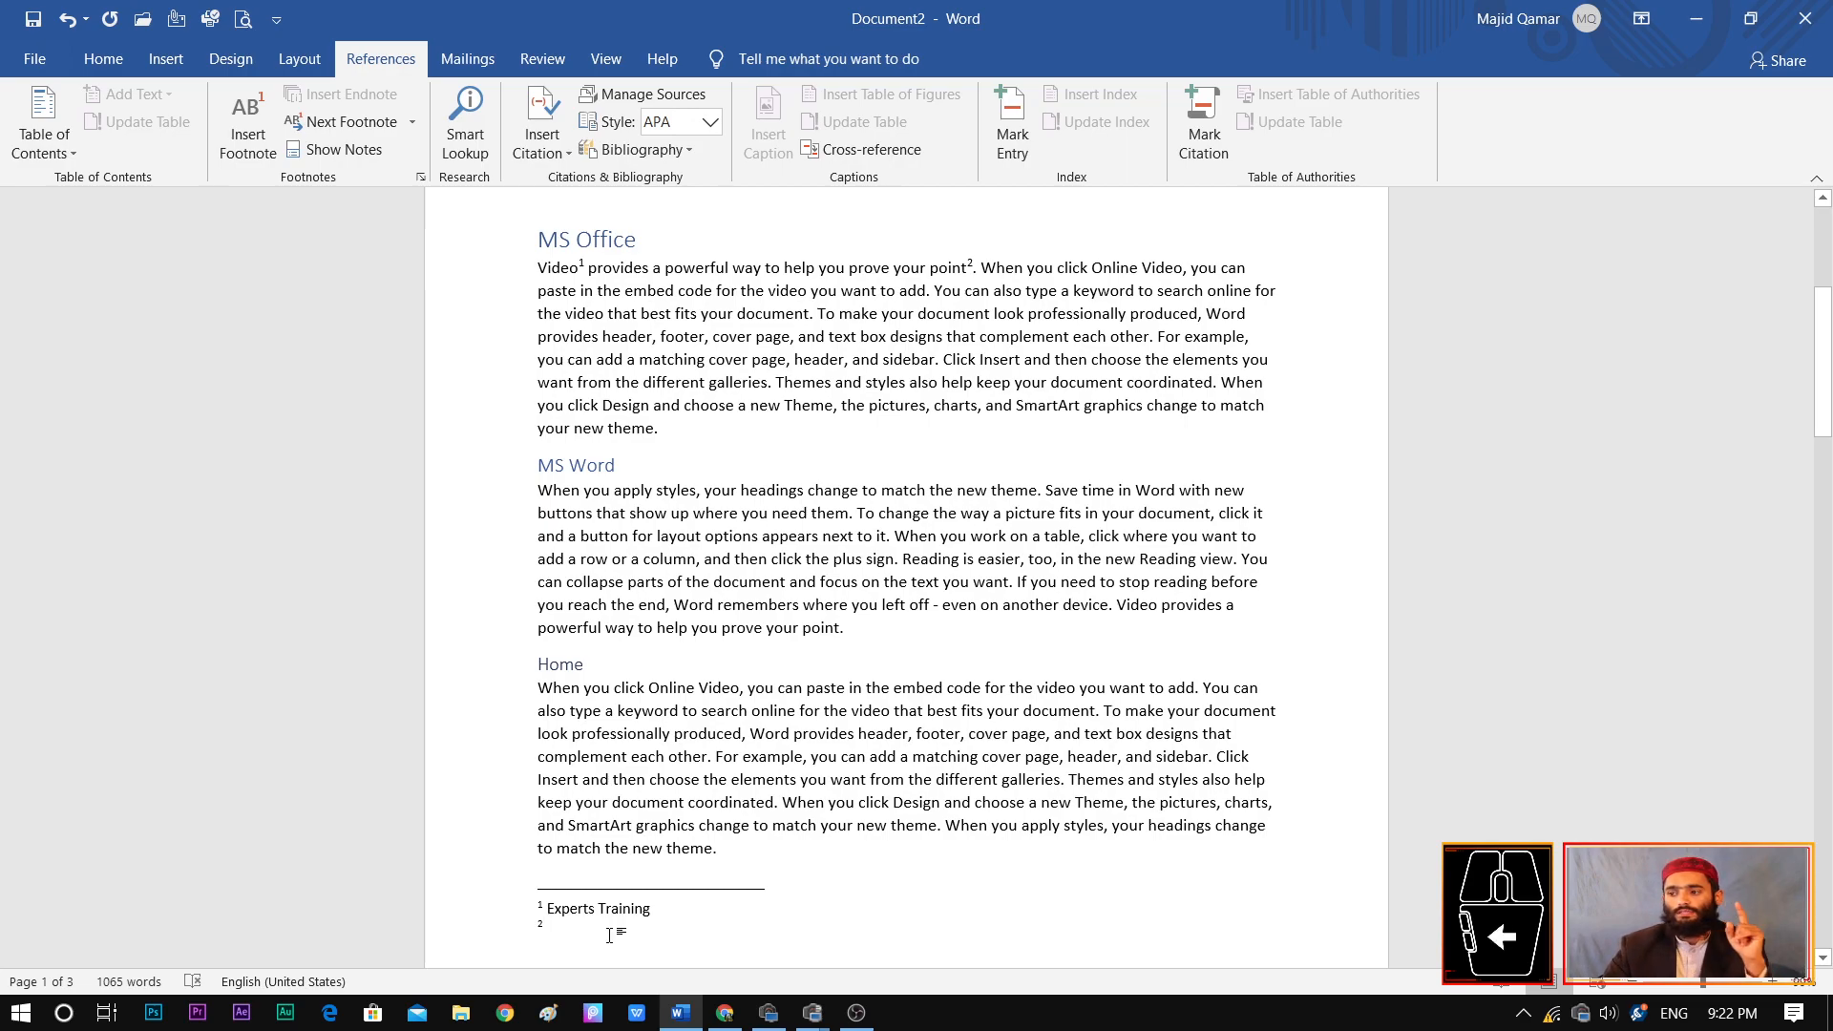
pyautogui.write('Hhajkhkiddjkfsd sfs')
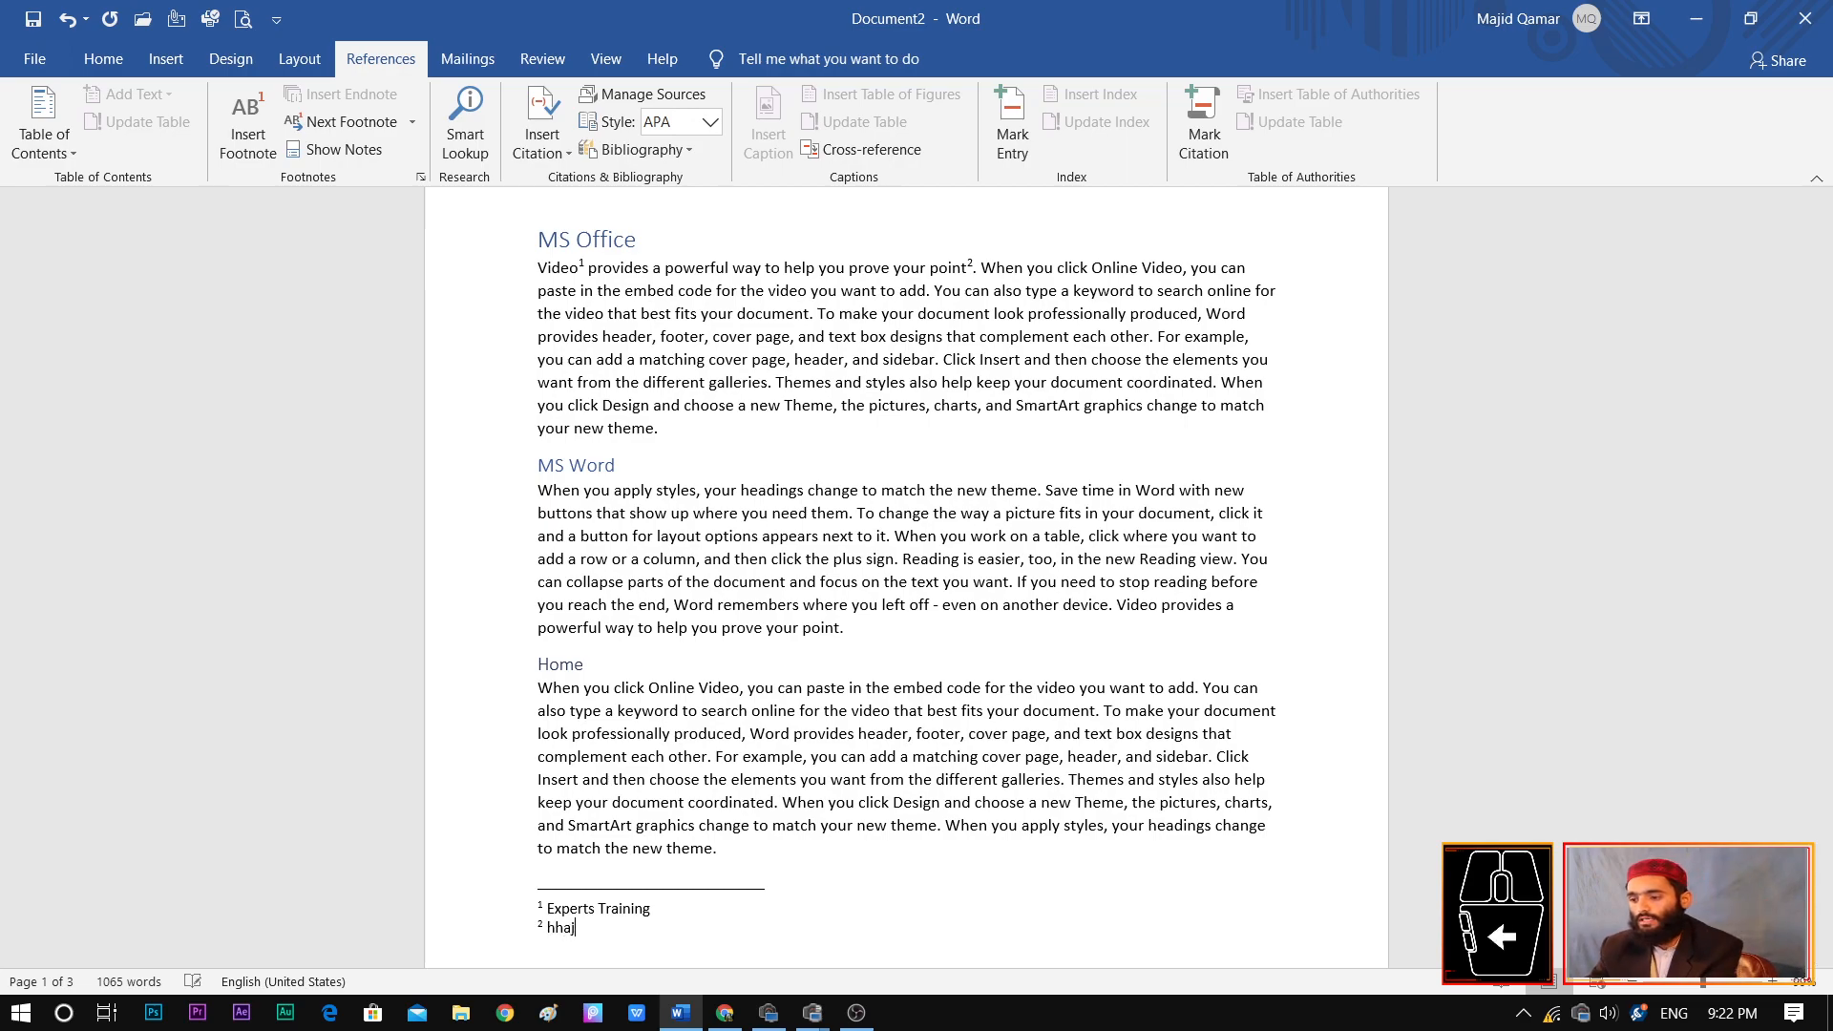
pyautogui.write('fsdfsd')
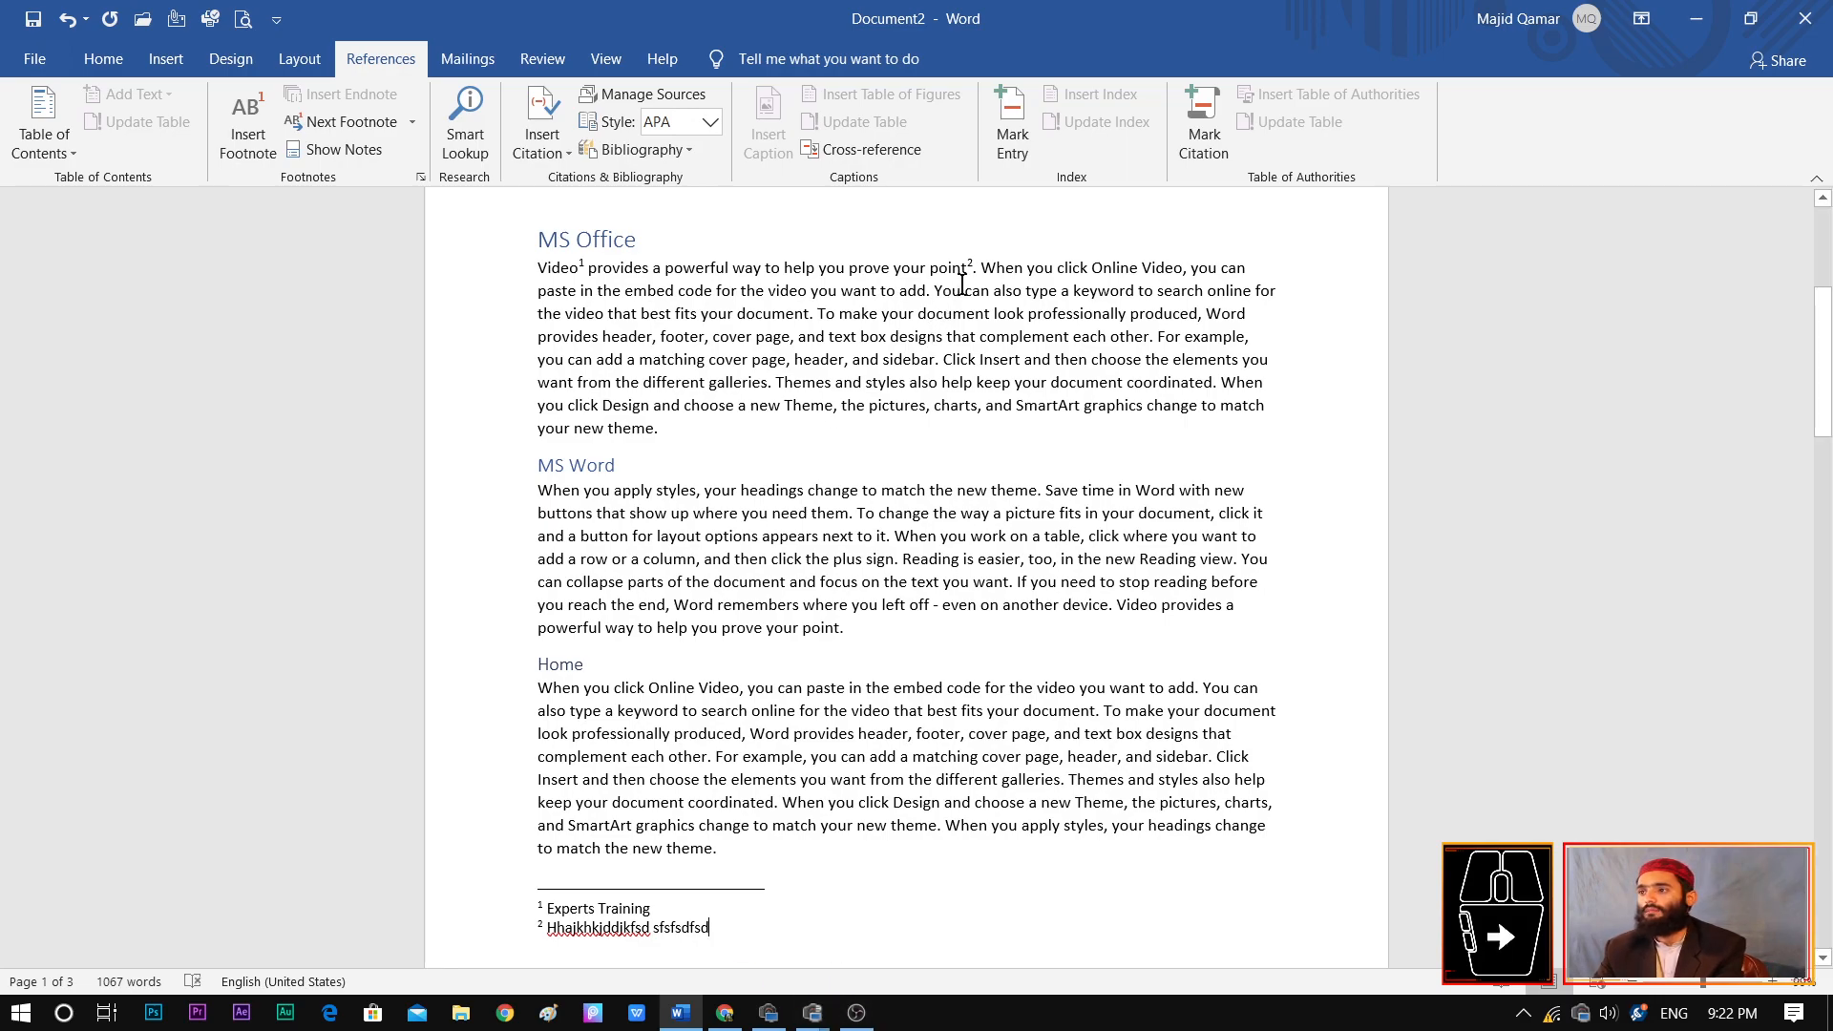
pyautogui.moveTo(977, 263)
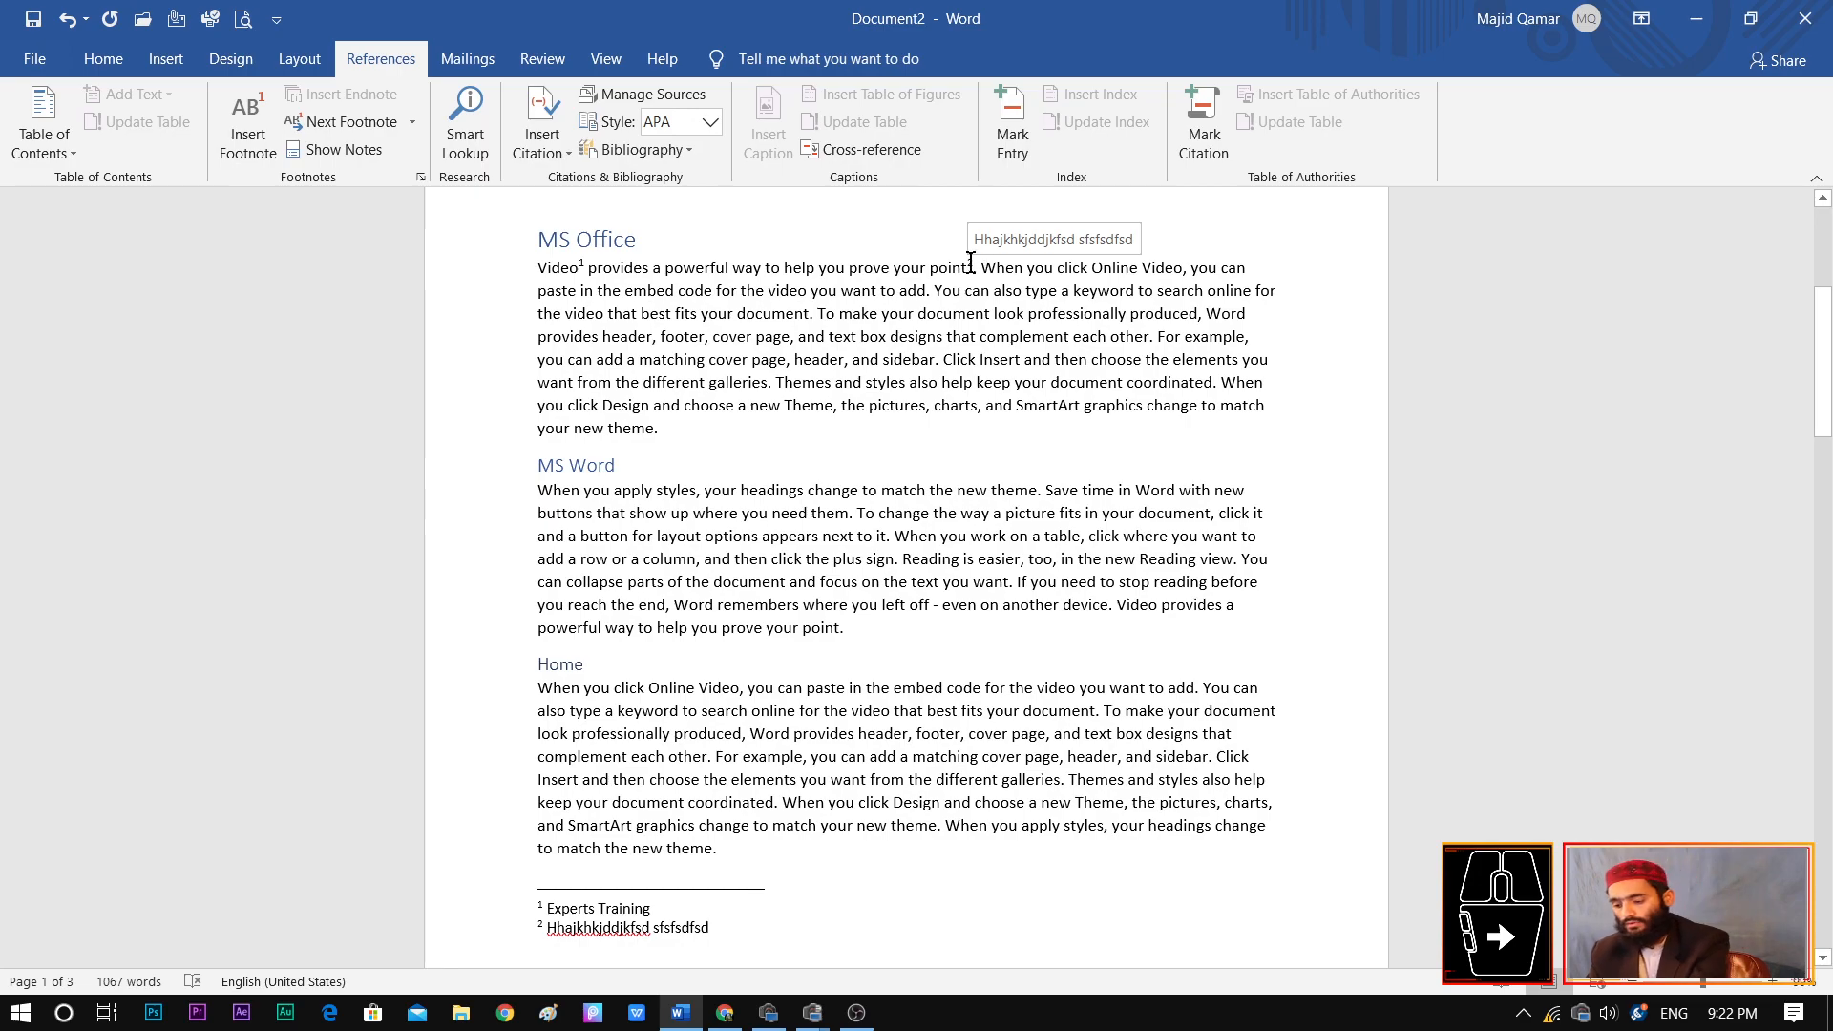
pyautogui.moveTo(950, 213); pyautogui.dragTo(1152, 256)
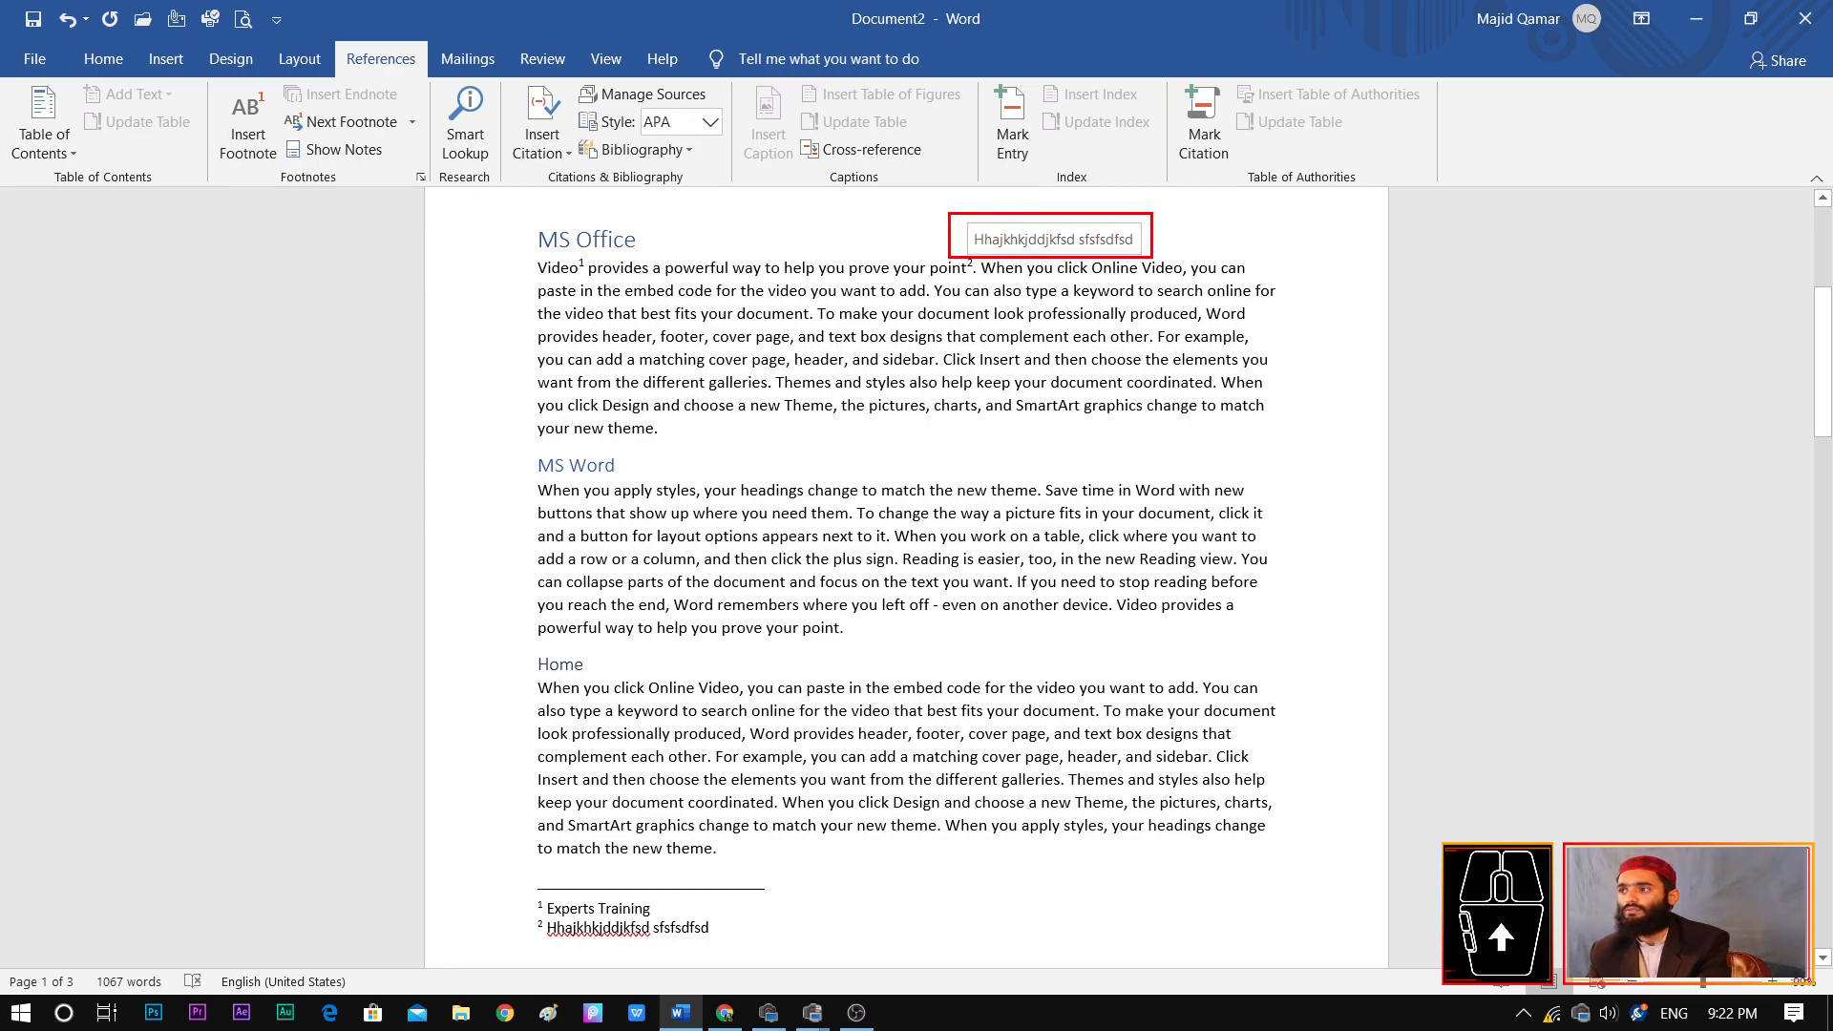
pyautogui.press('Escape')
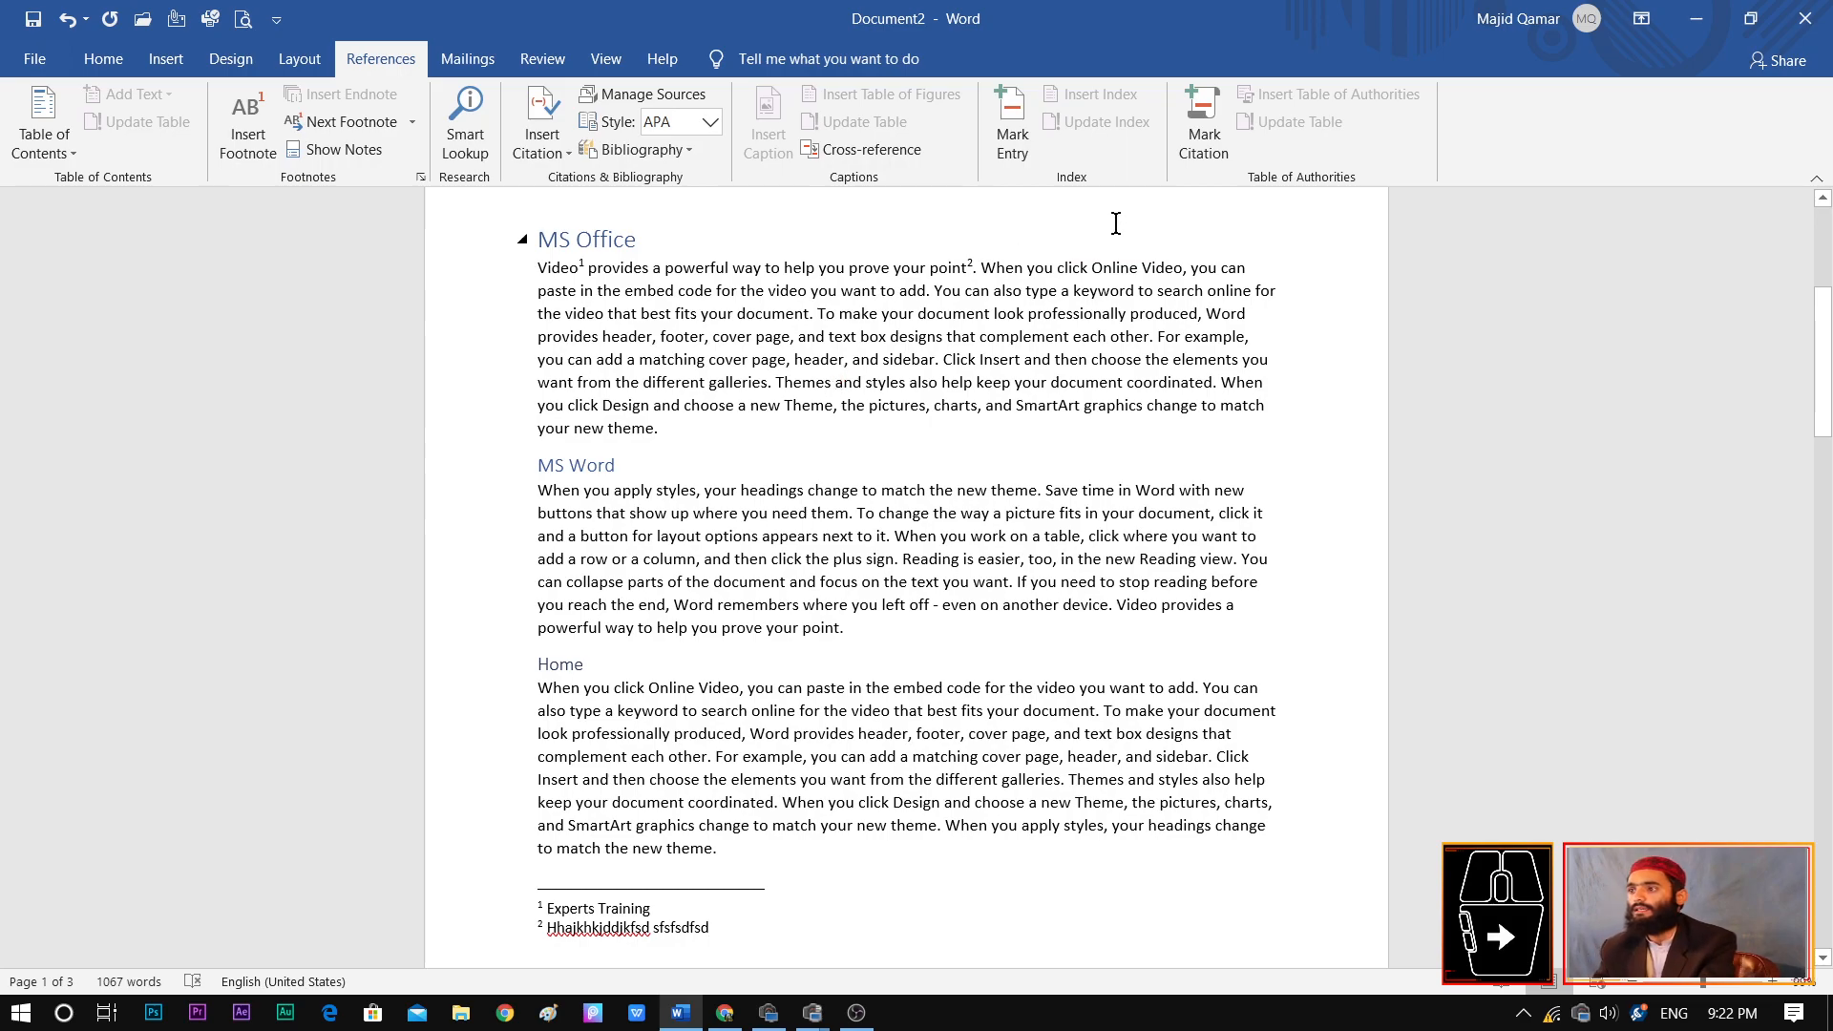
# Add an endnote to the word "footer" in the MS Office paragraph, filled with three lines of placeholder text beginning "Jdkjadkasjdklja"
pyautogui.click(949, 359)
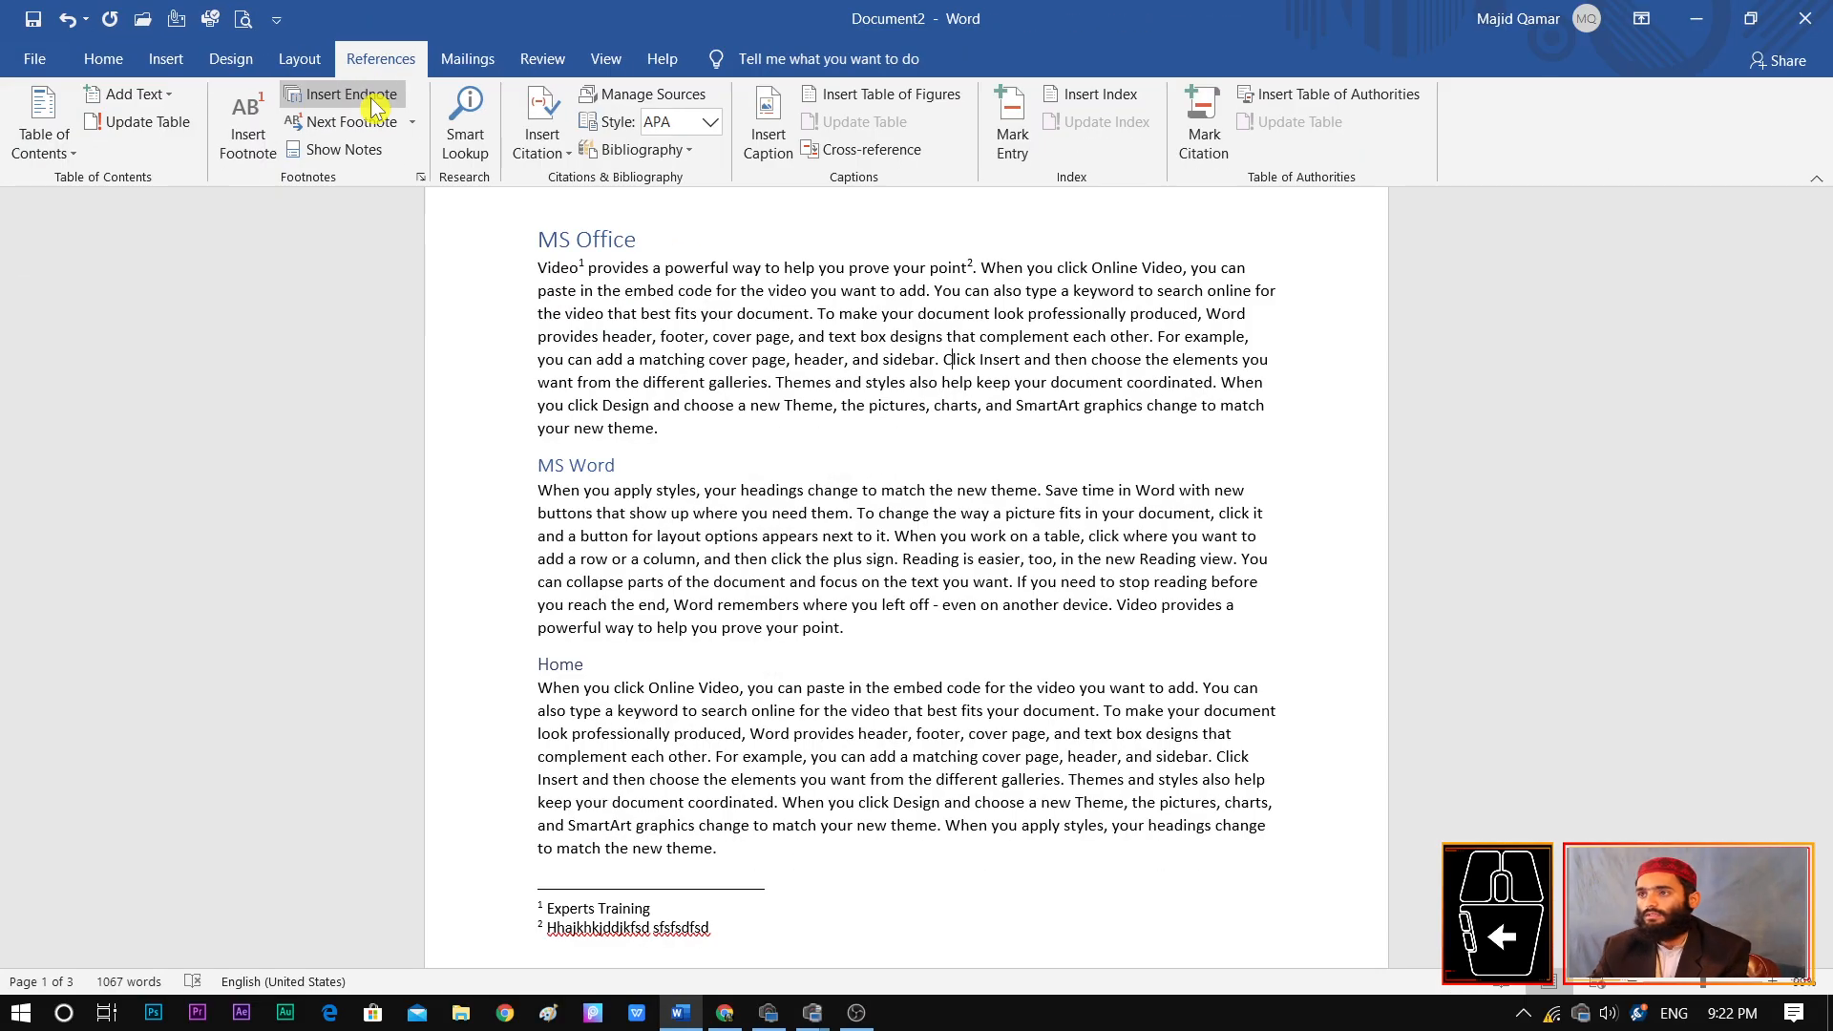
pyautogui.moveTo(707, 337); pyautogui.dragTo(664, 336)
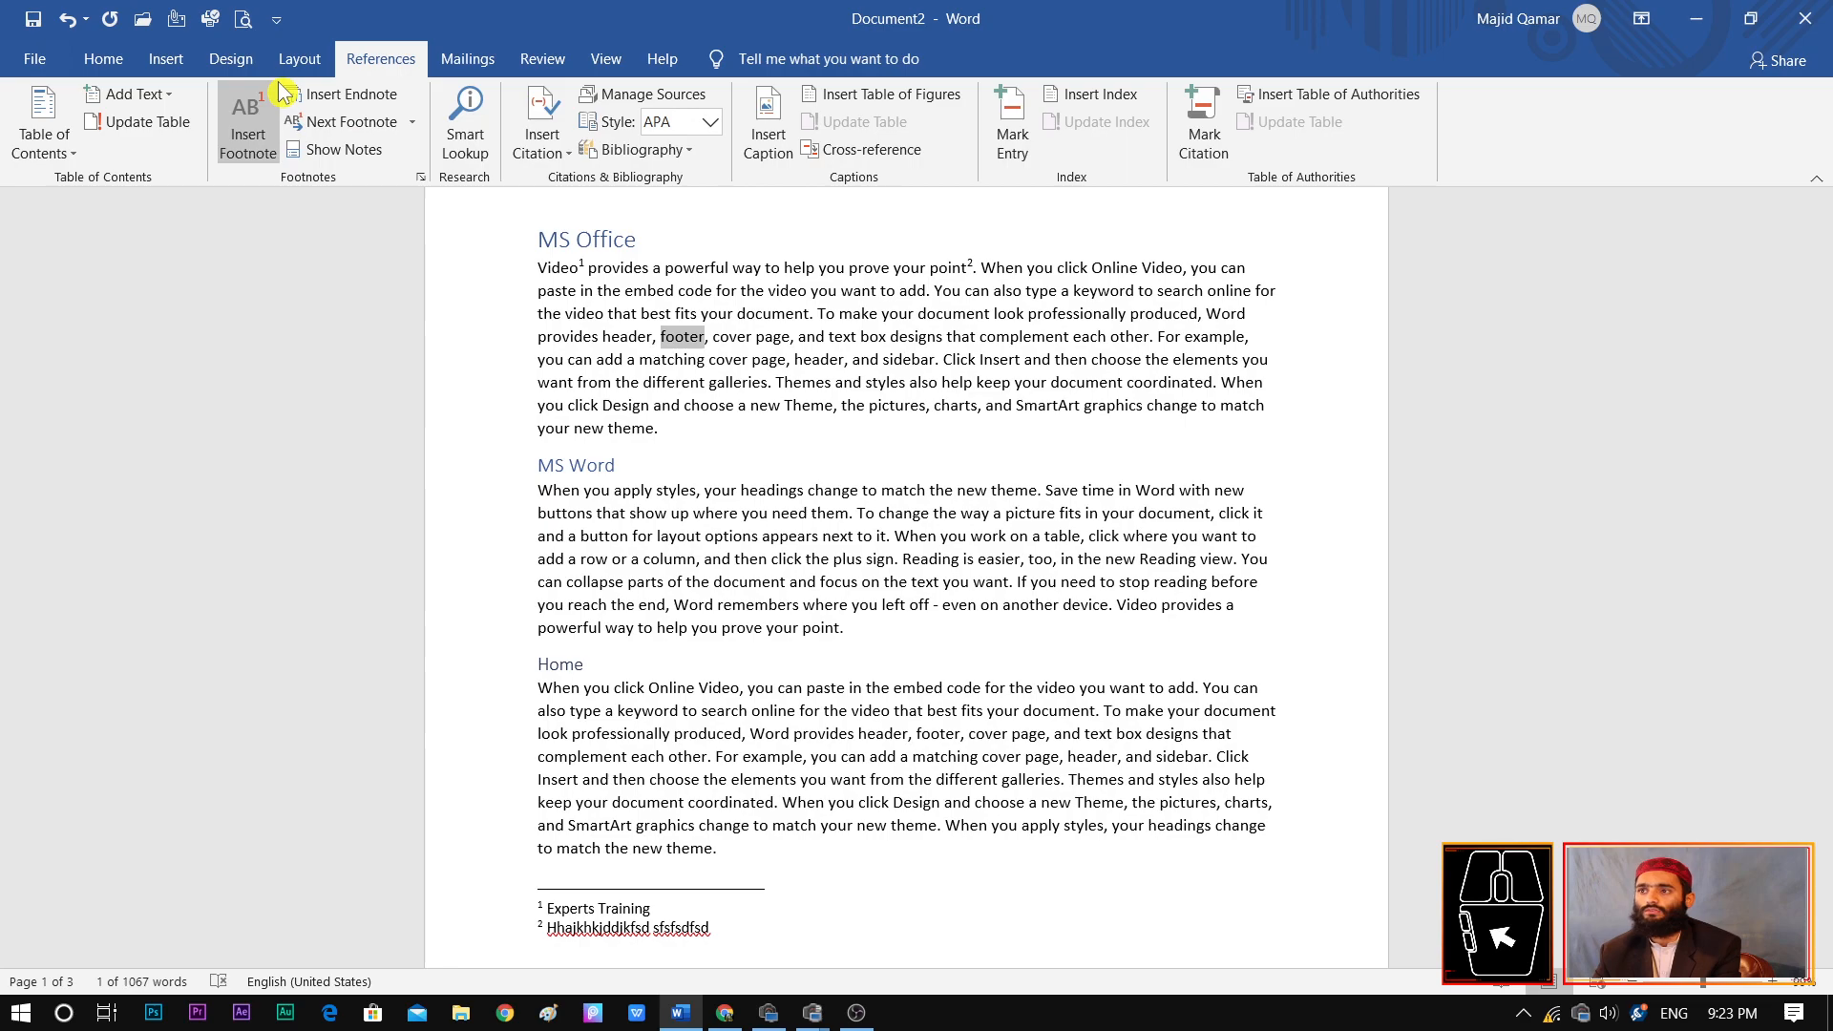
pyautogui.click(343, 94)
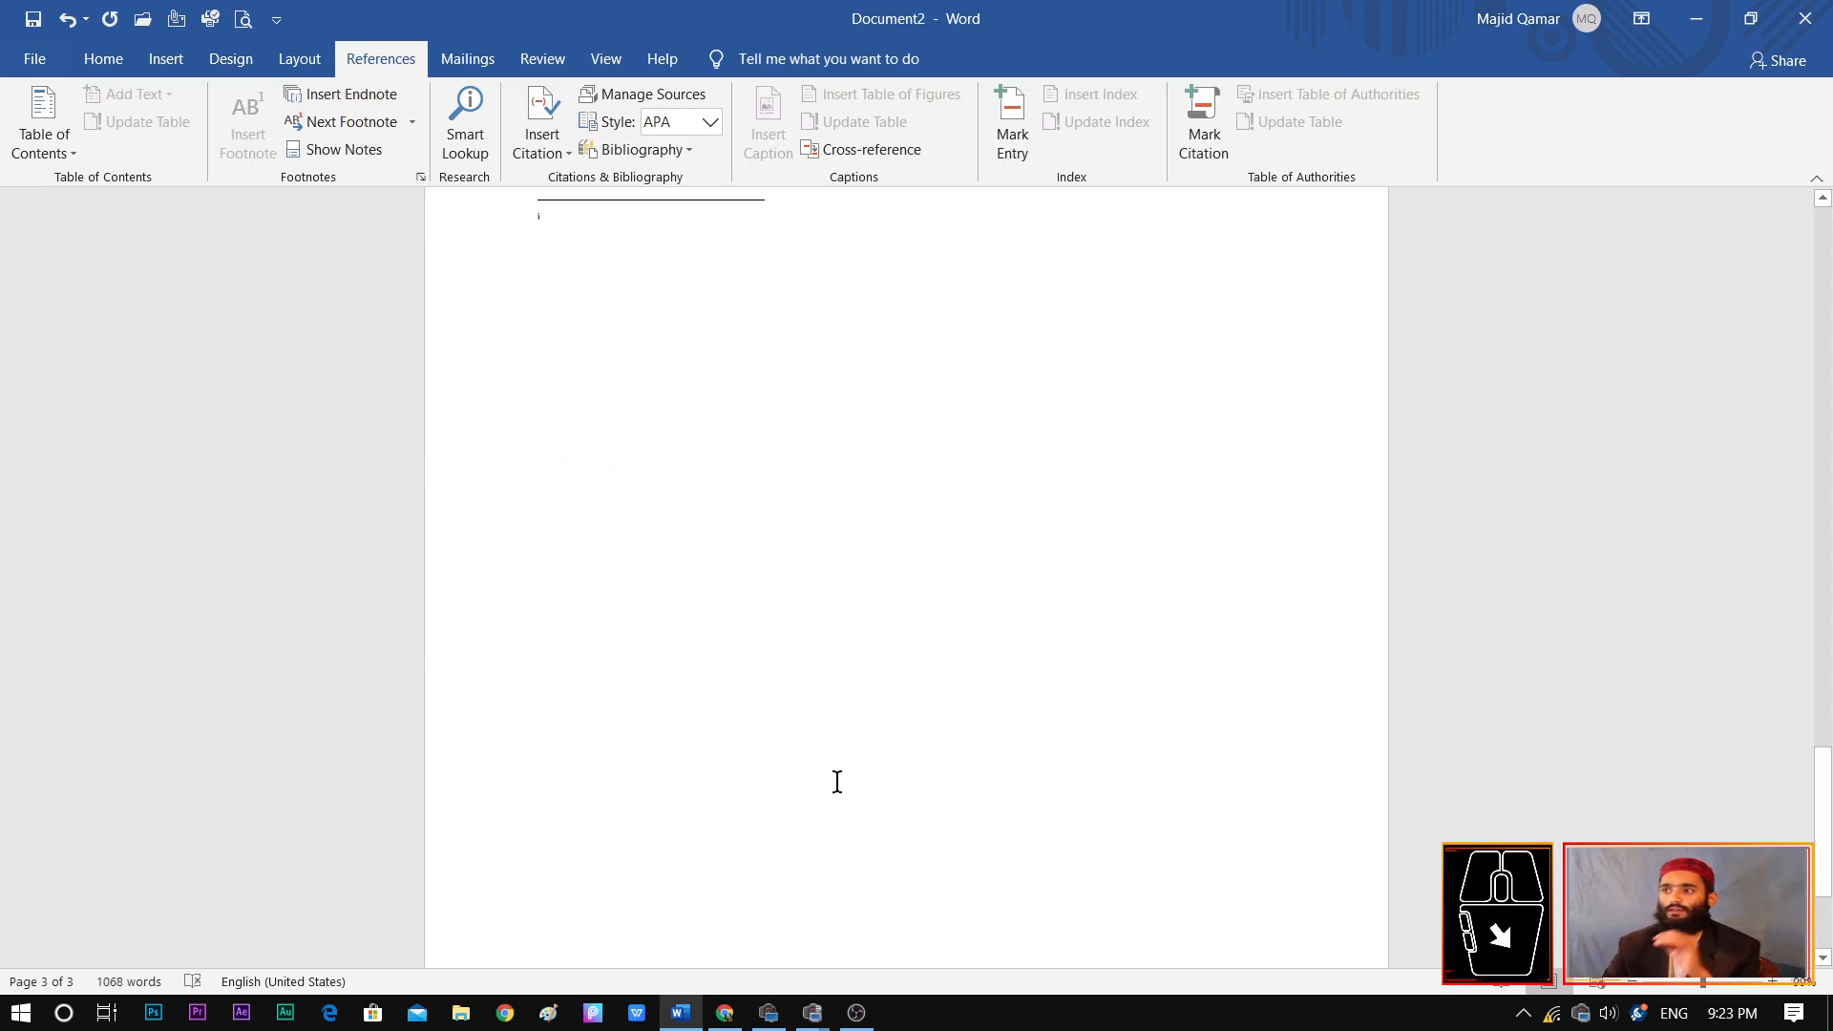
pyautogui.scroll(7, 837, 782)
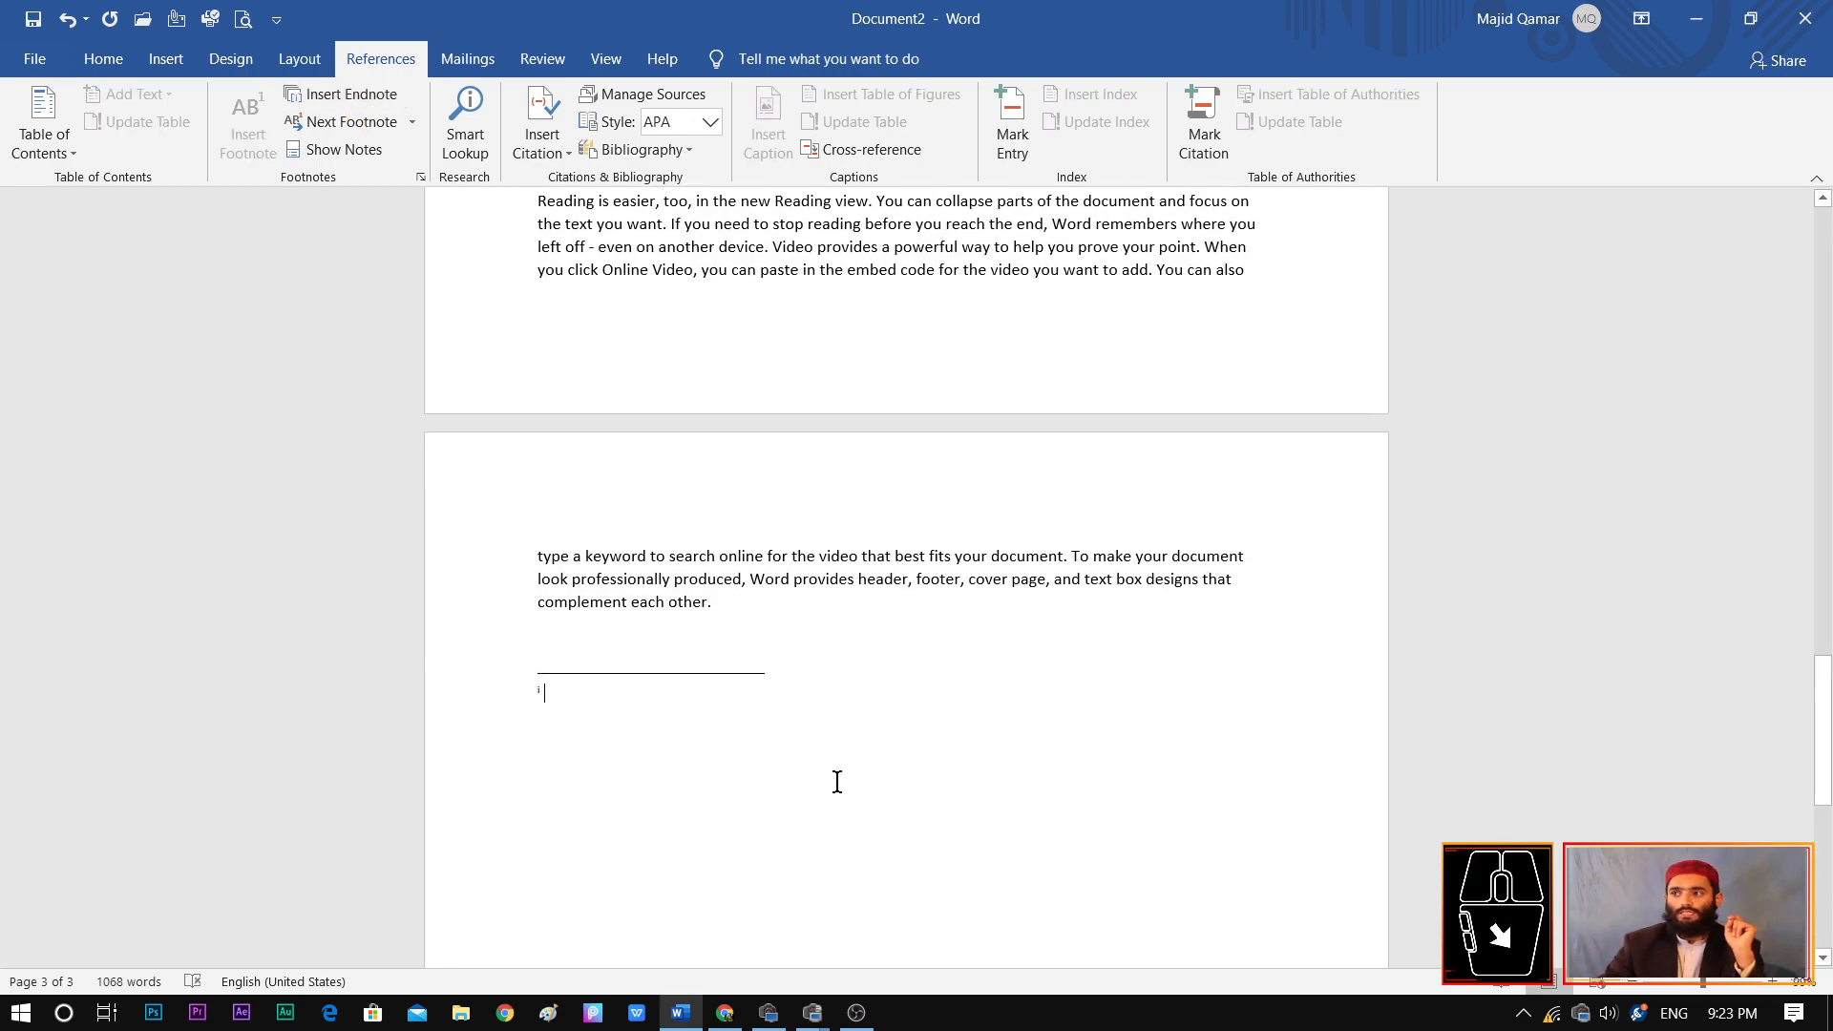
pyautogui.scroll(-1, 838, 782)
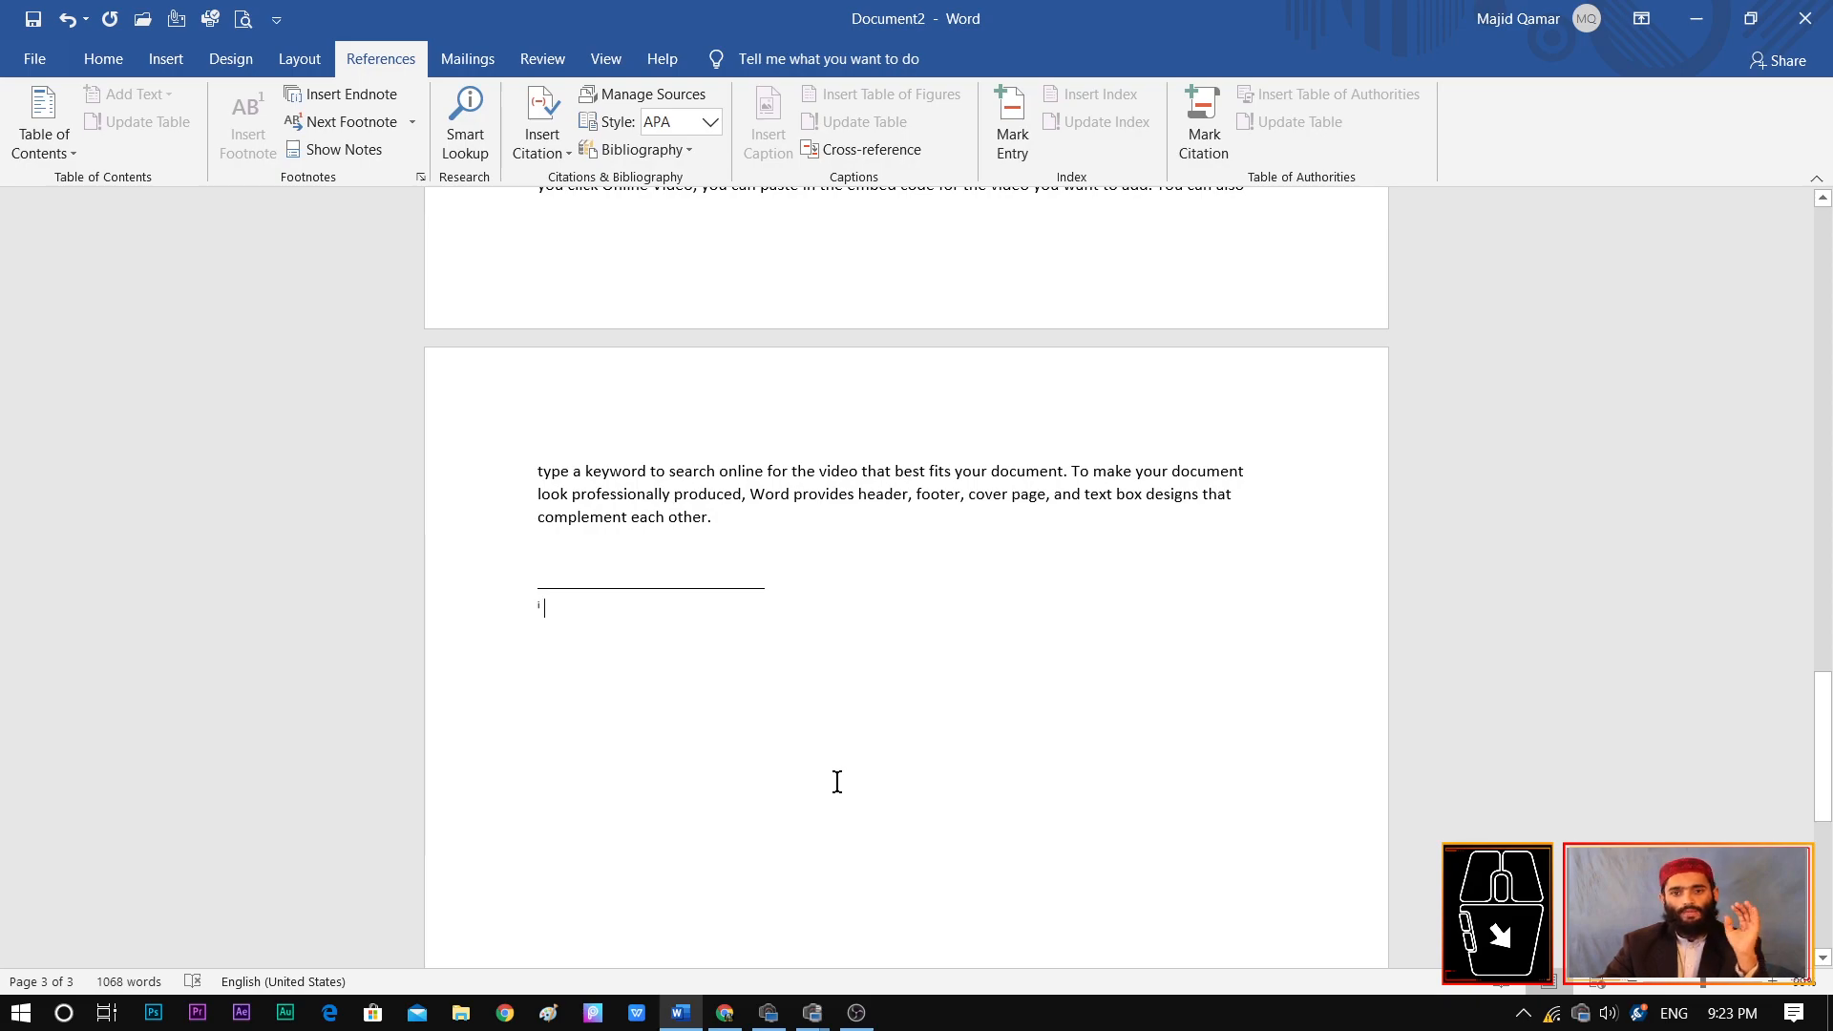
pyautogui.scroll(-4, 837, 782)
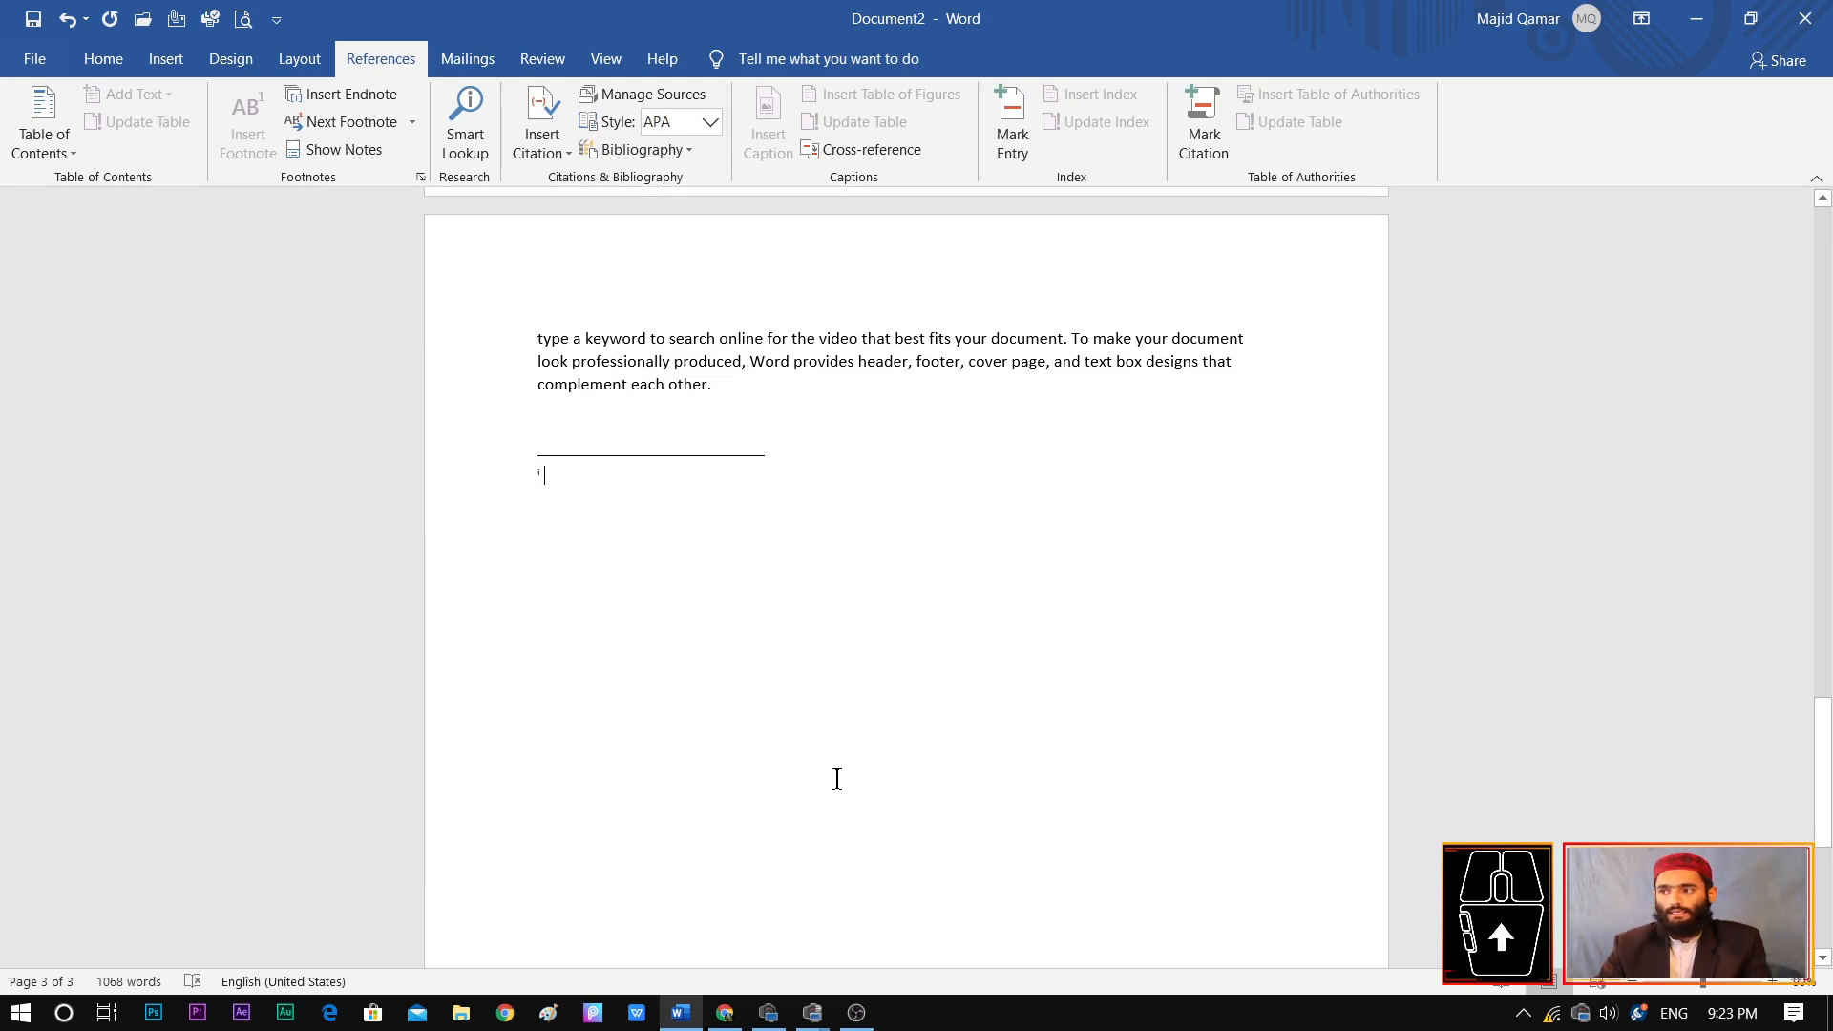
pyautogui.write('jdkjadkasjdklja kdjasjkdask')
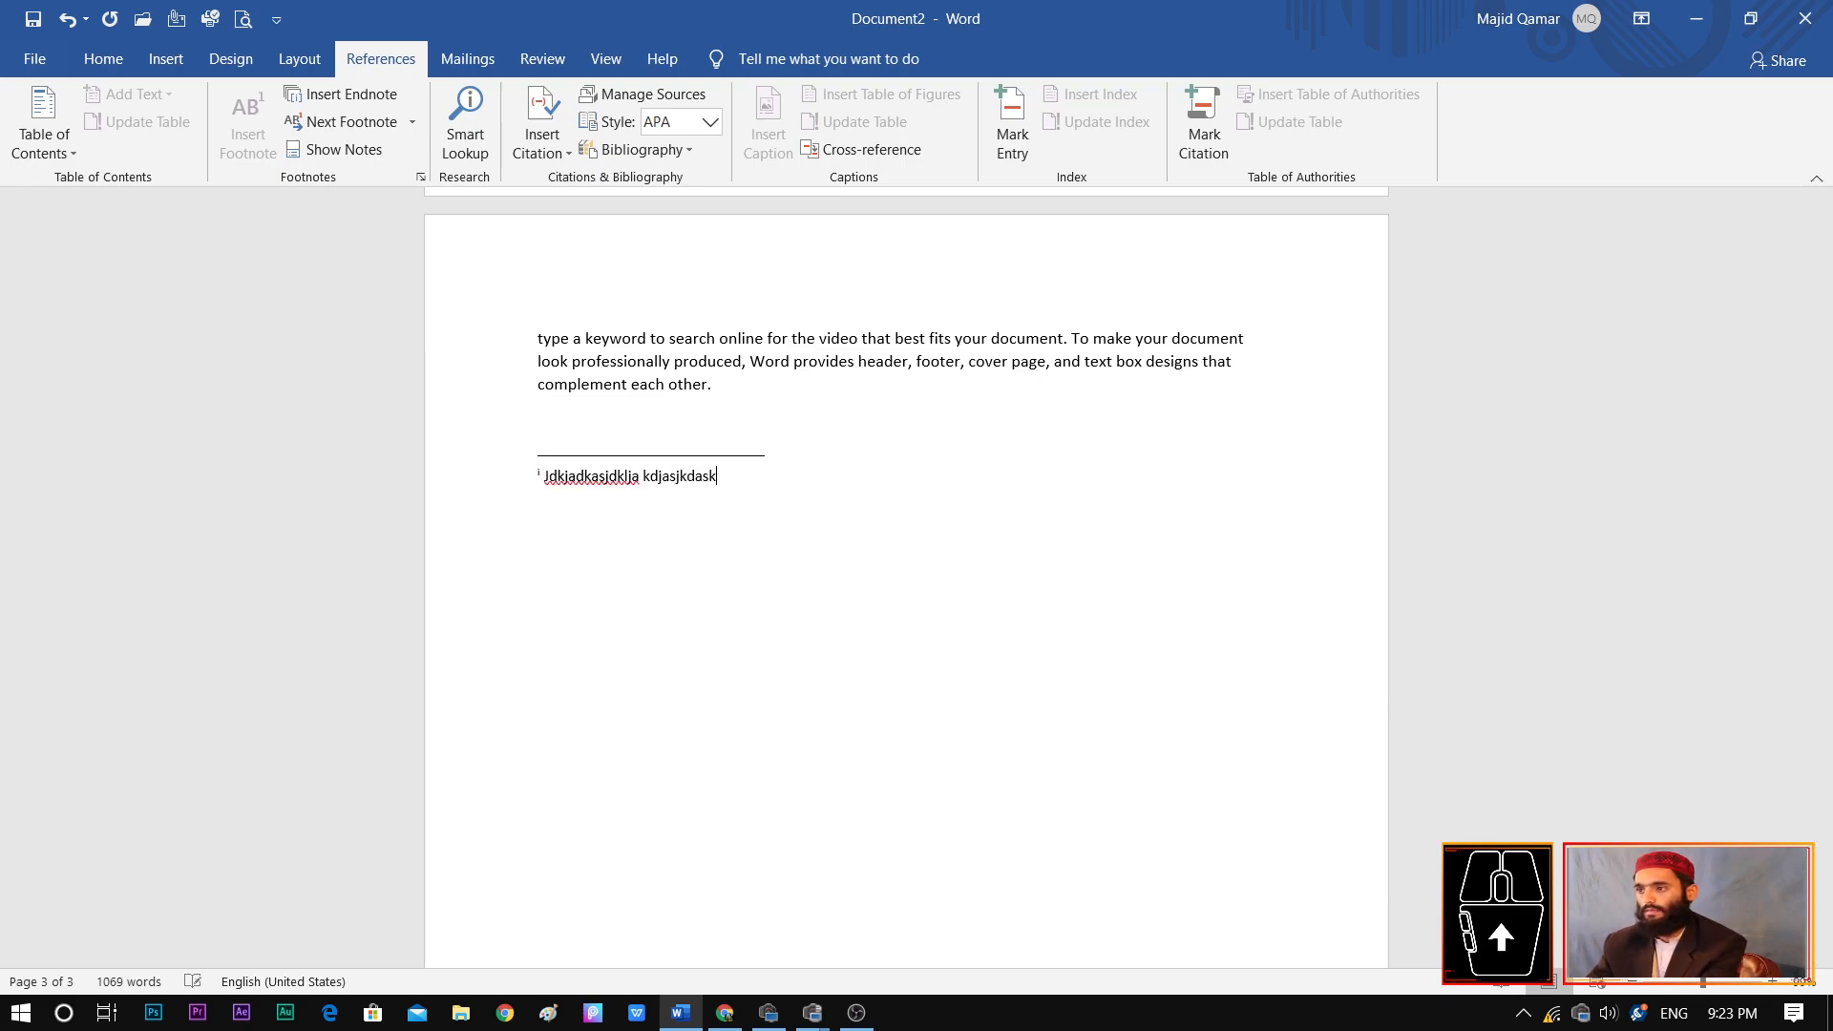
pyautogui.write('djasklda')
pyautogui.press('Return')
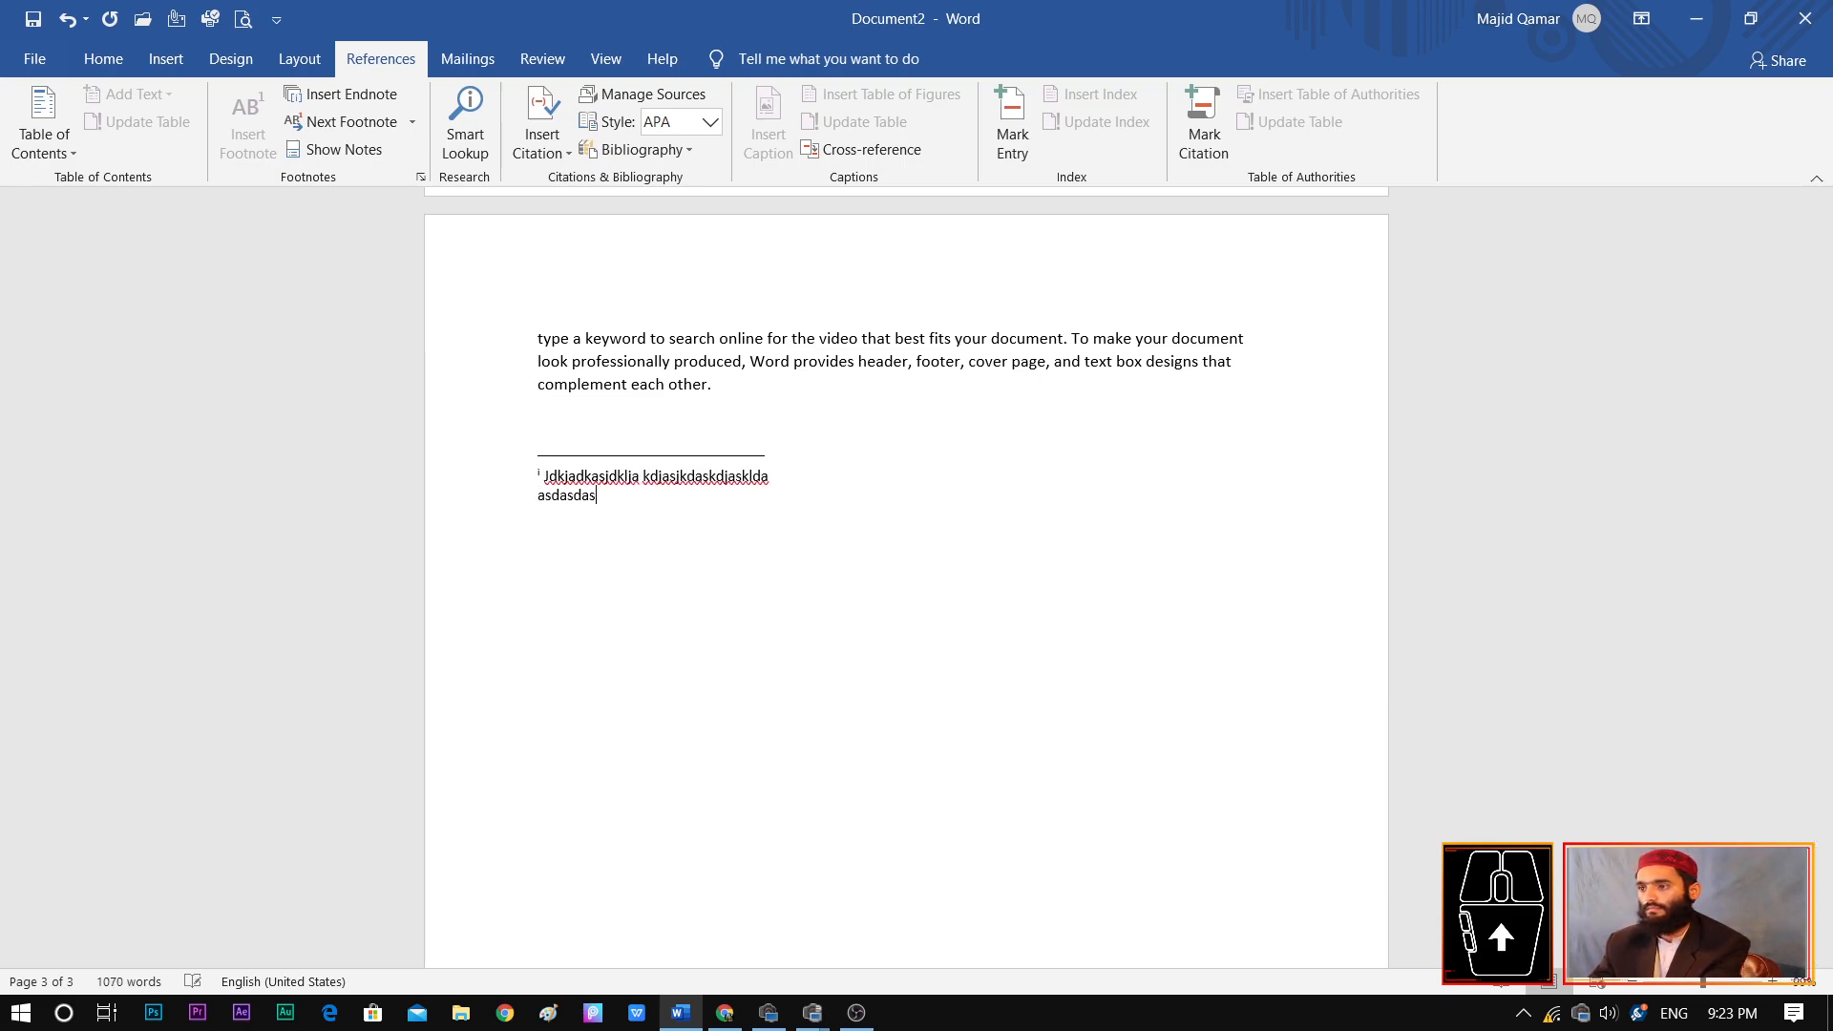
pyautogui.write('sdasdasdasdasdasdasdasdas')
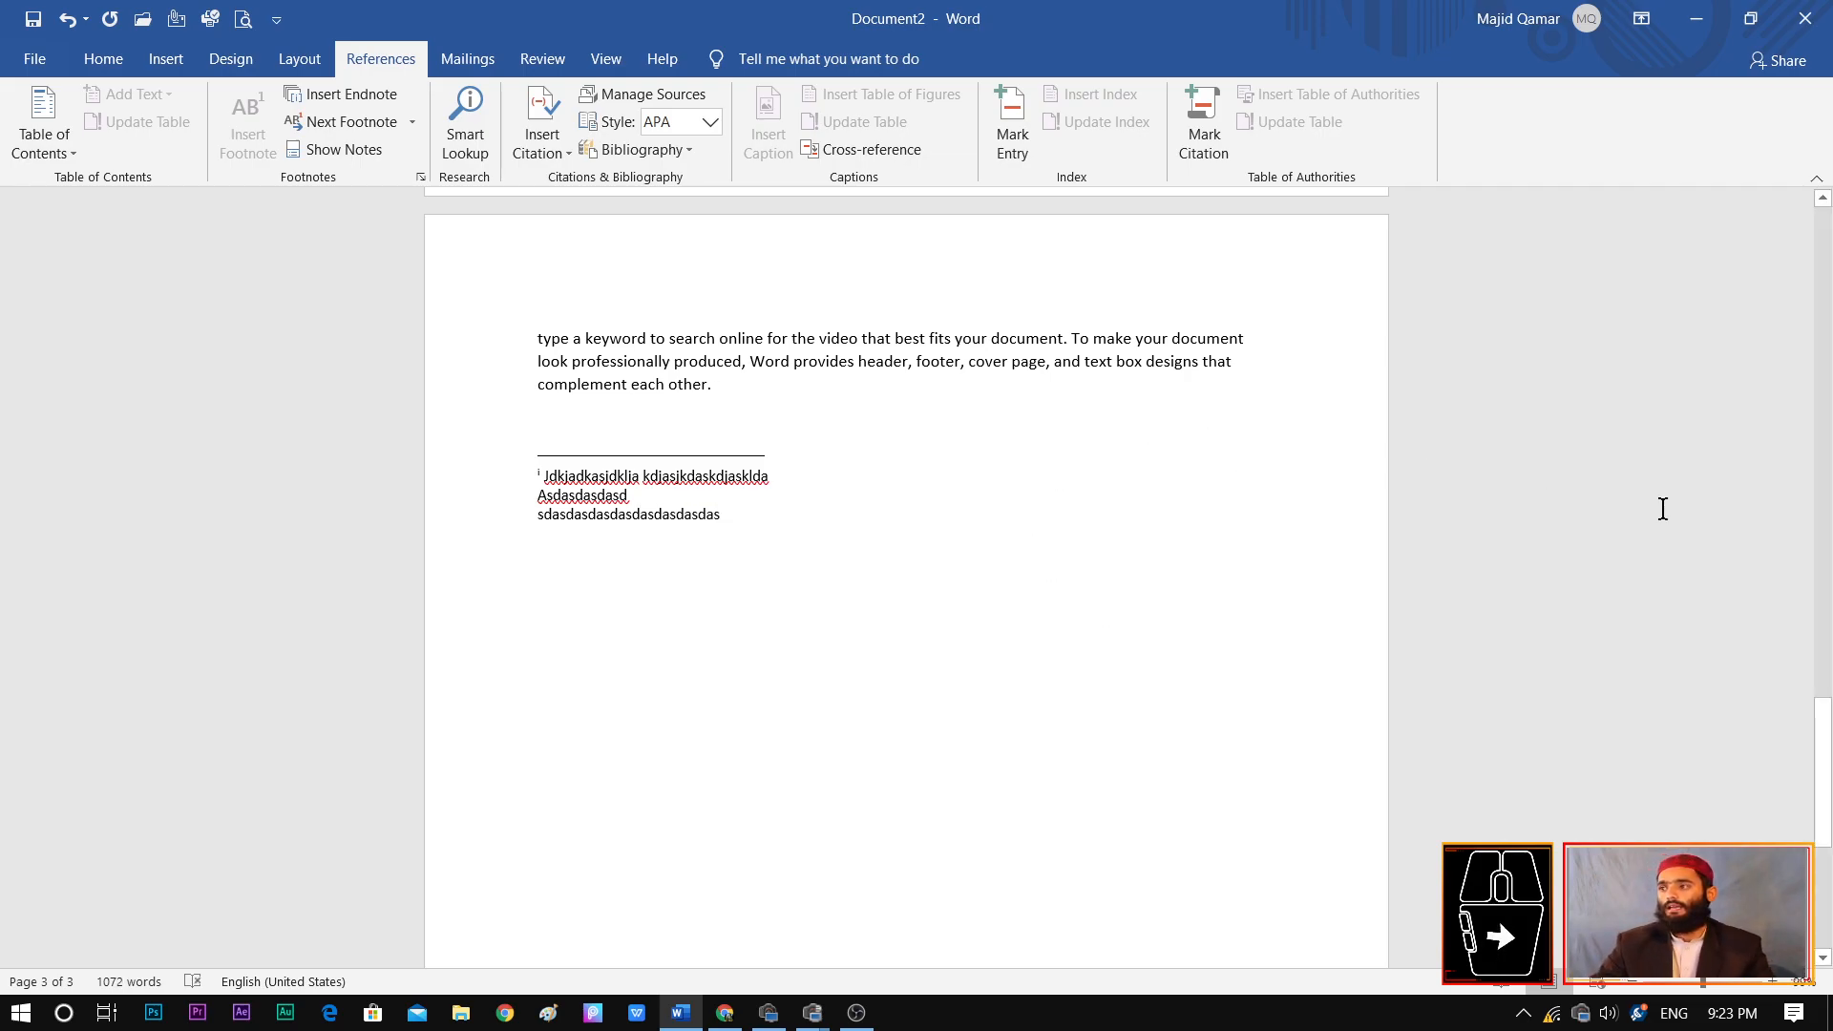
# Go to the next footnote from the document's first page, and place the cursor at the endnote mark after "footer"
pyautogui.moveTo(1824, 769); pyautogui.dragTo(1826, 540)
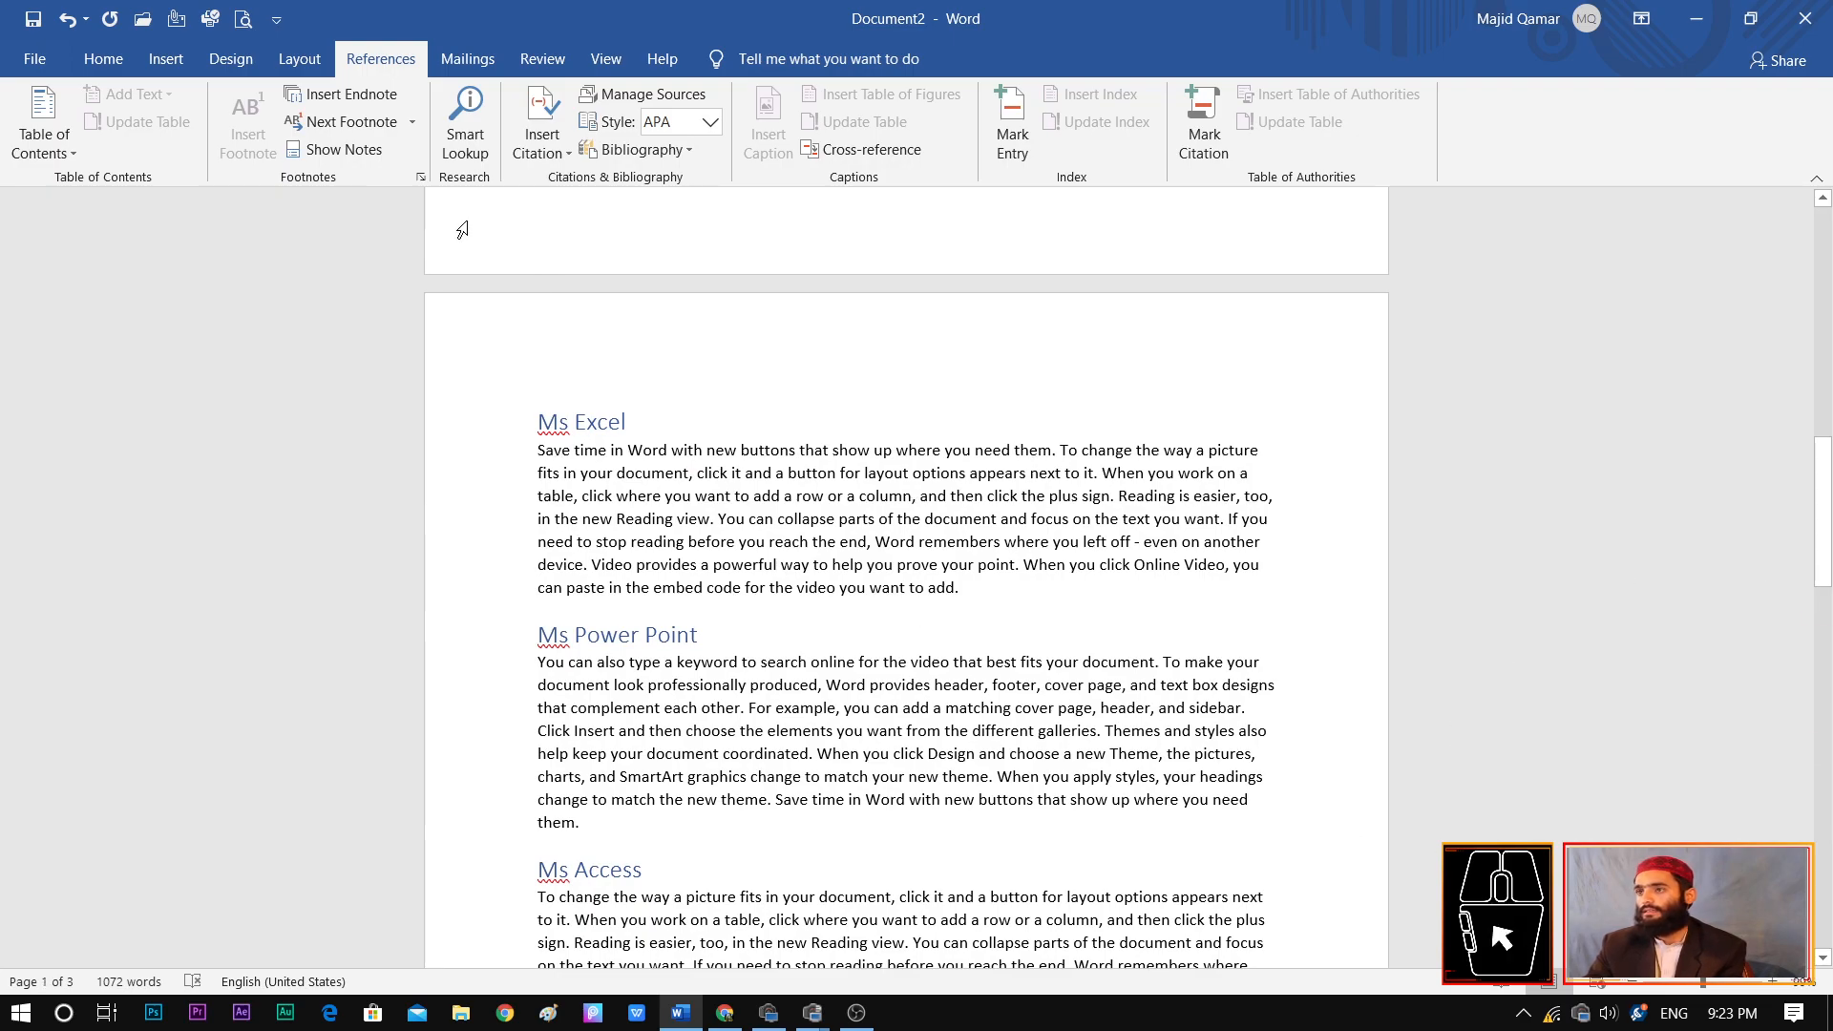
pyautogui.moveTo(1826, 553); pyautogui.dragTo(1826, 310)
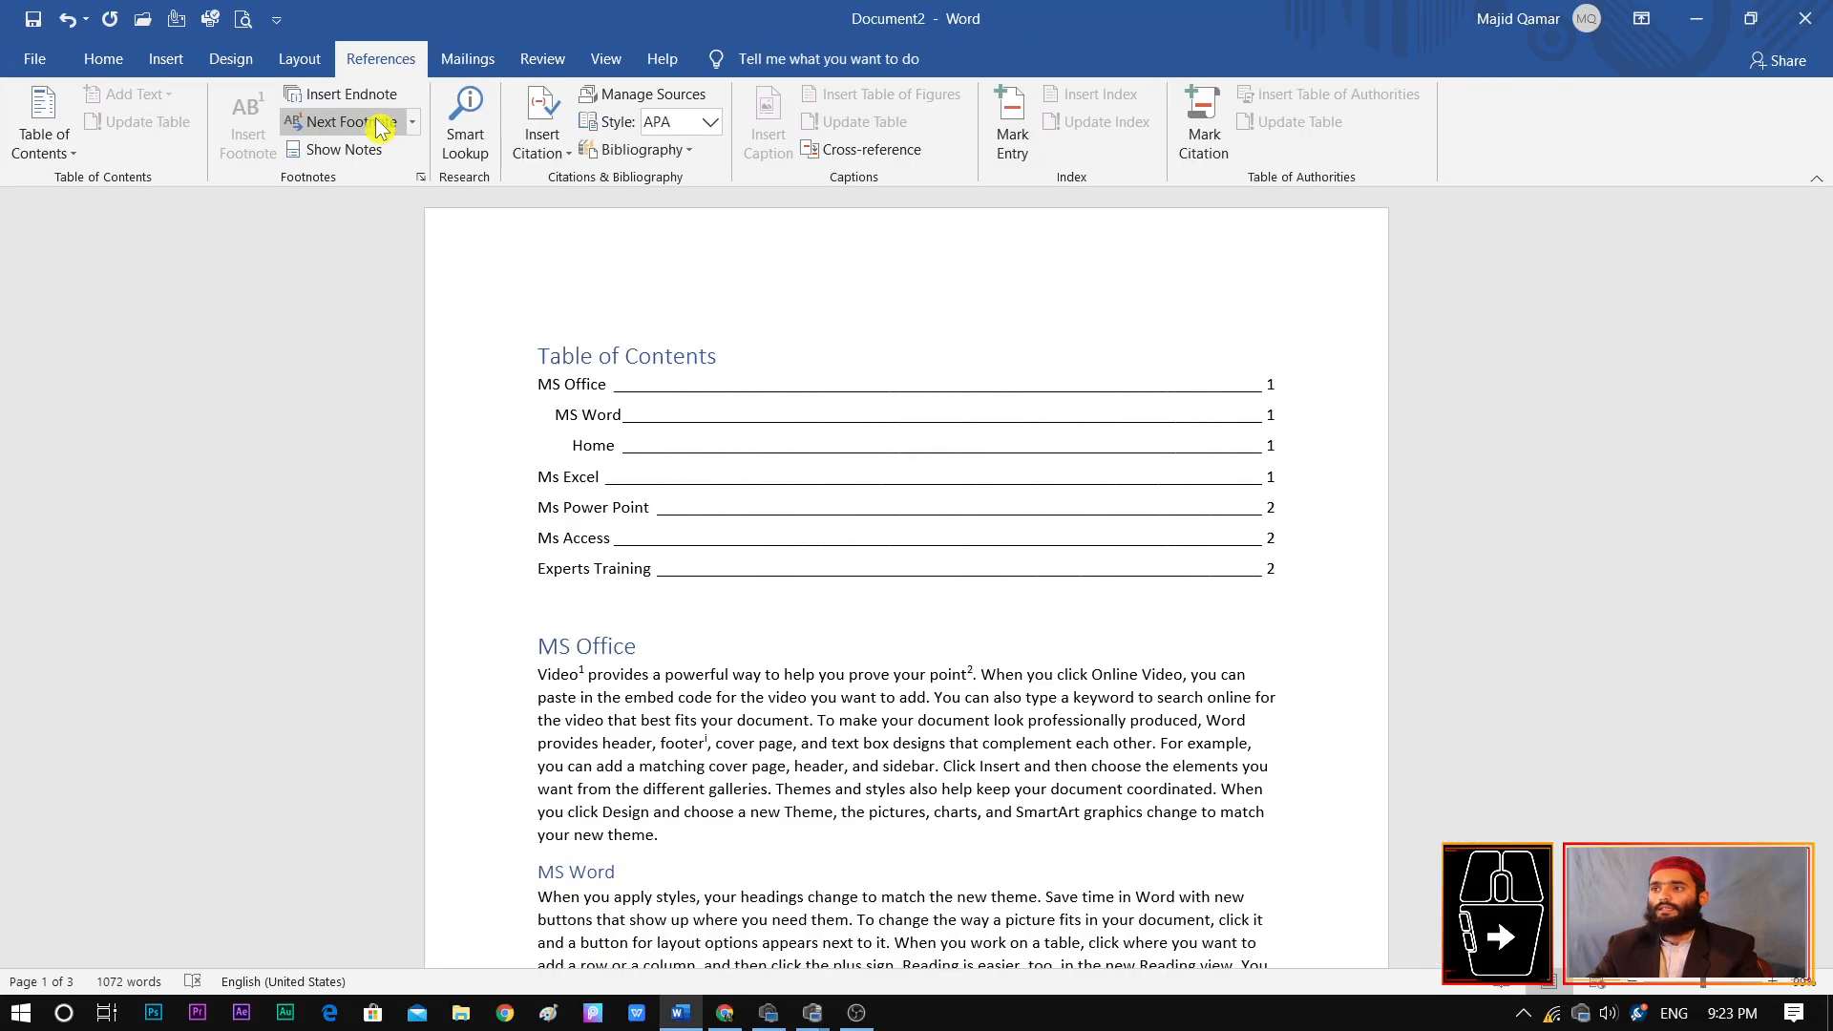
pyautogui.click(413, 124)
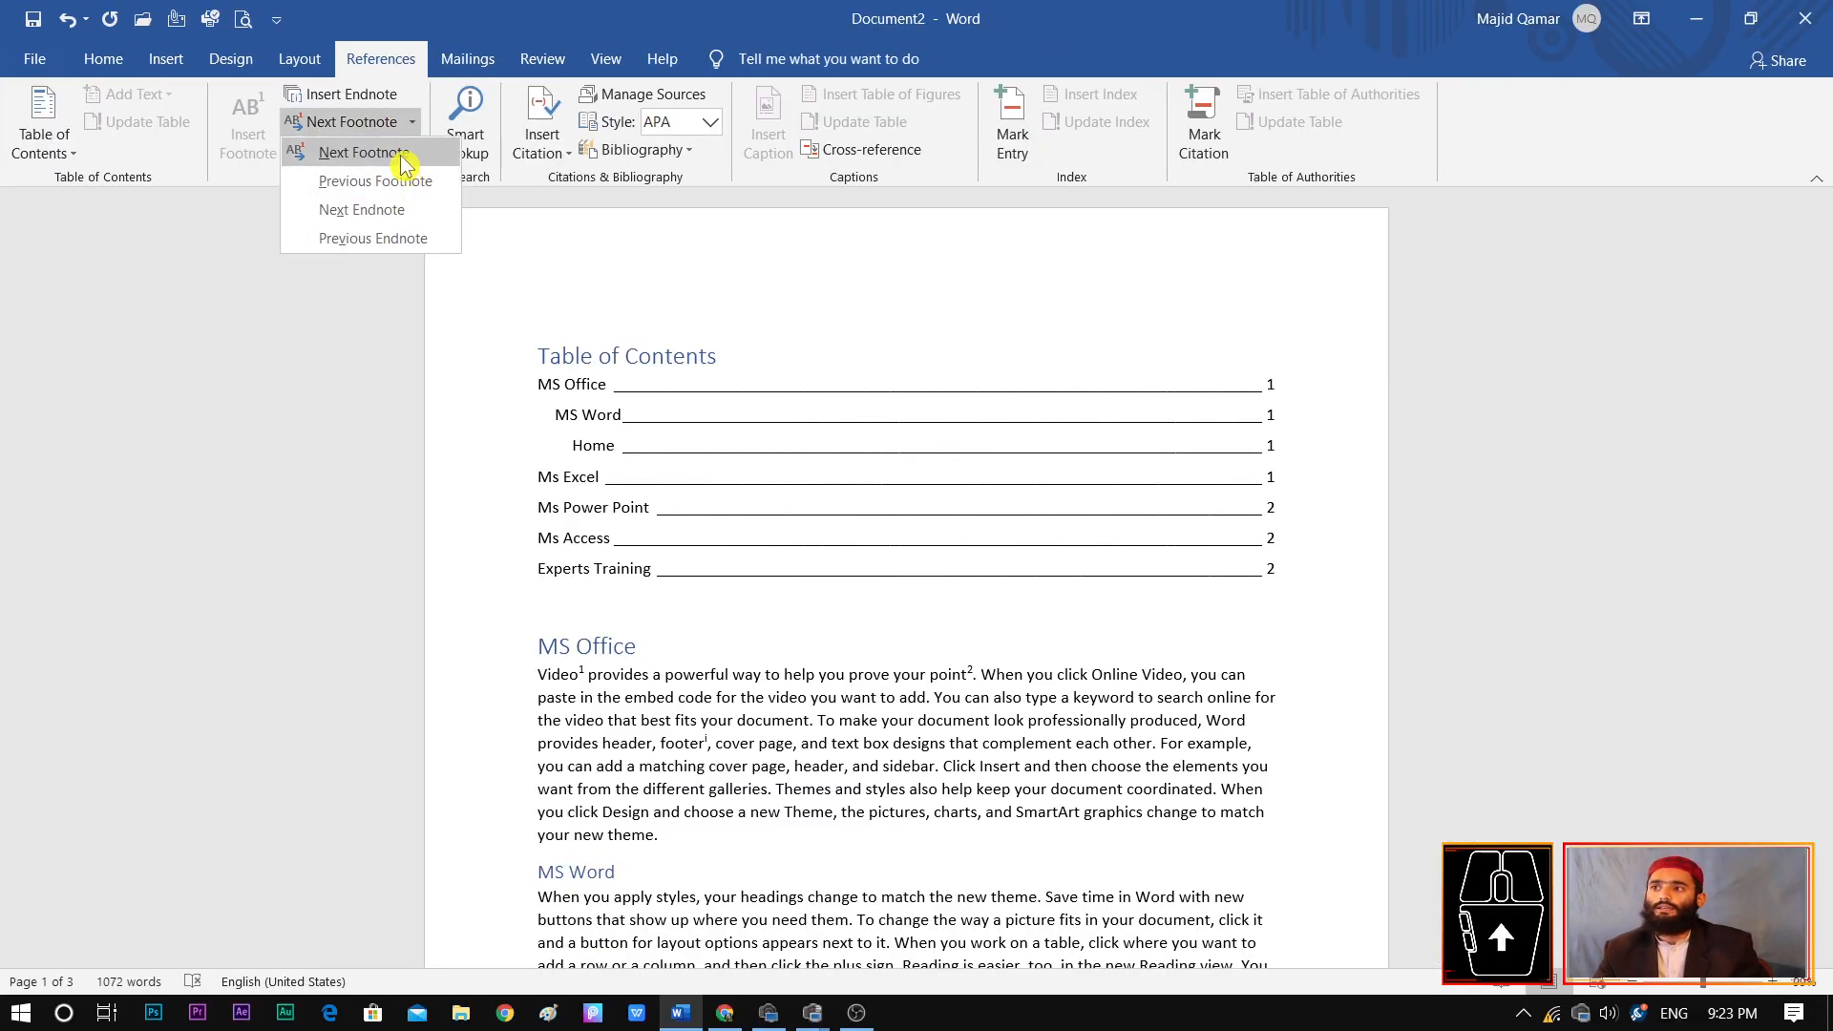
pyautogui.click(402, 158)
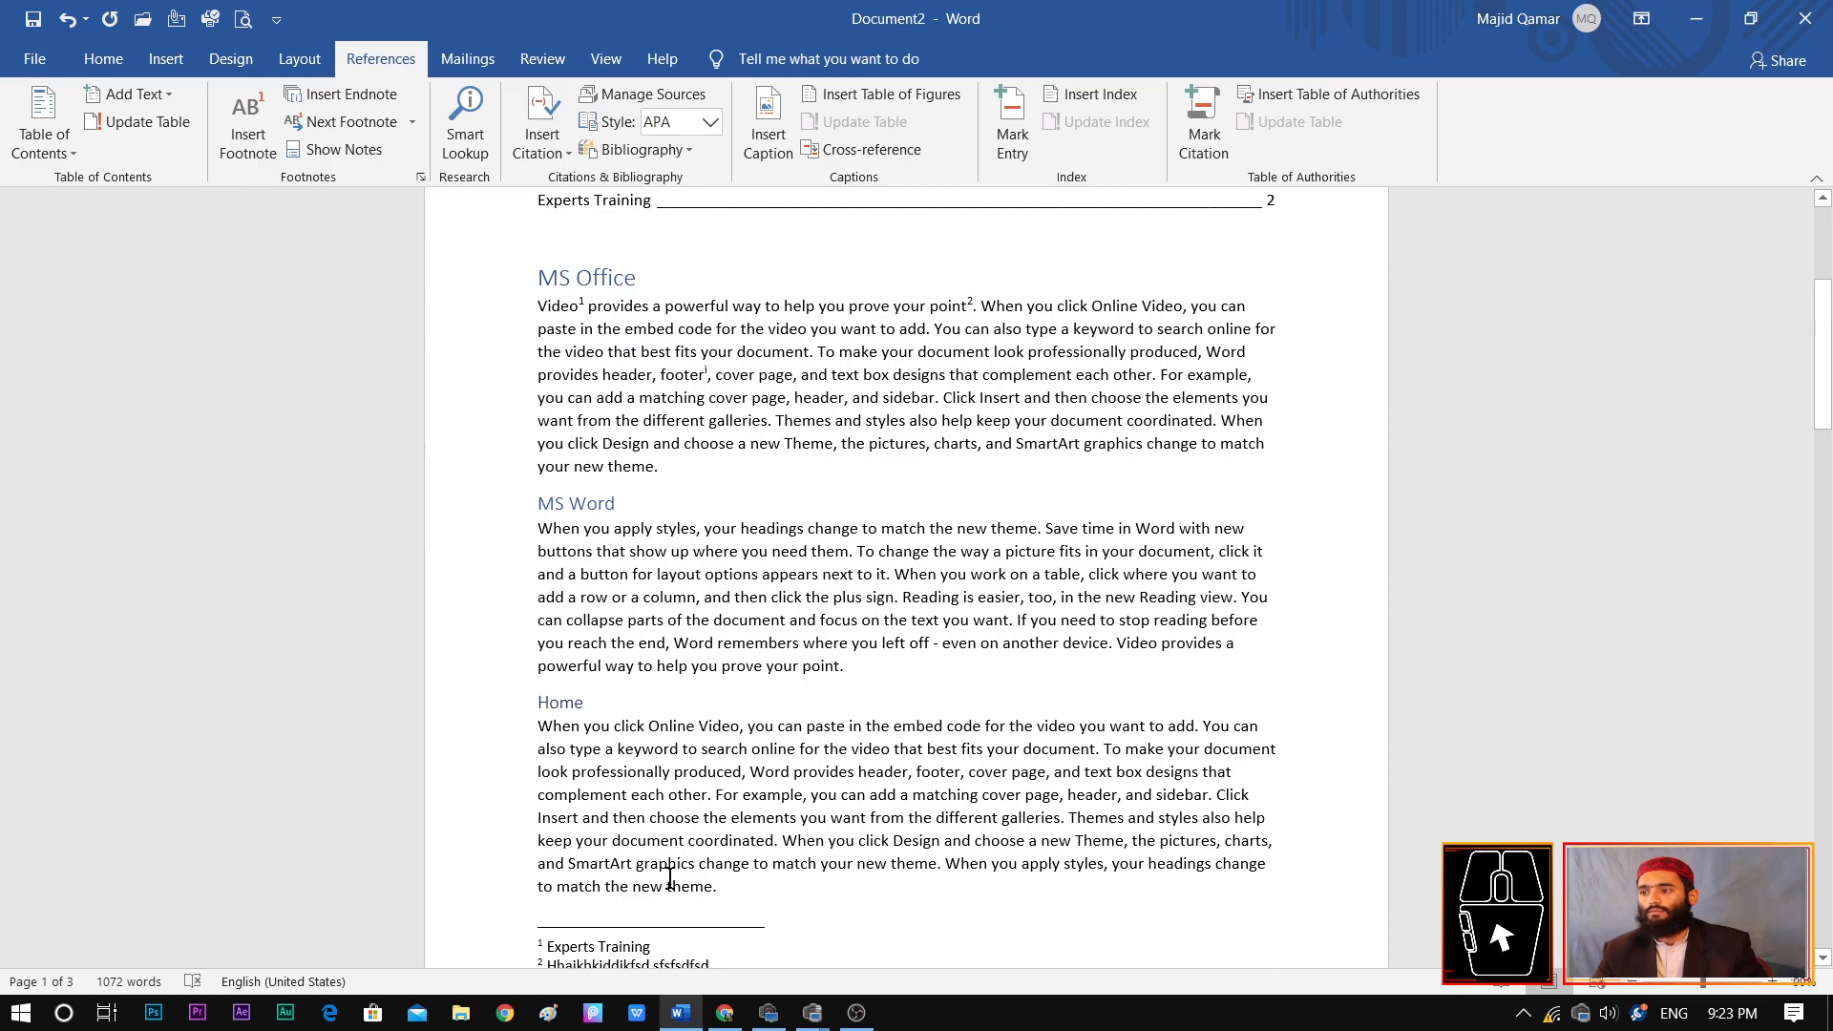
pyautogui.click(707, 376)
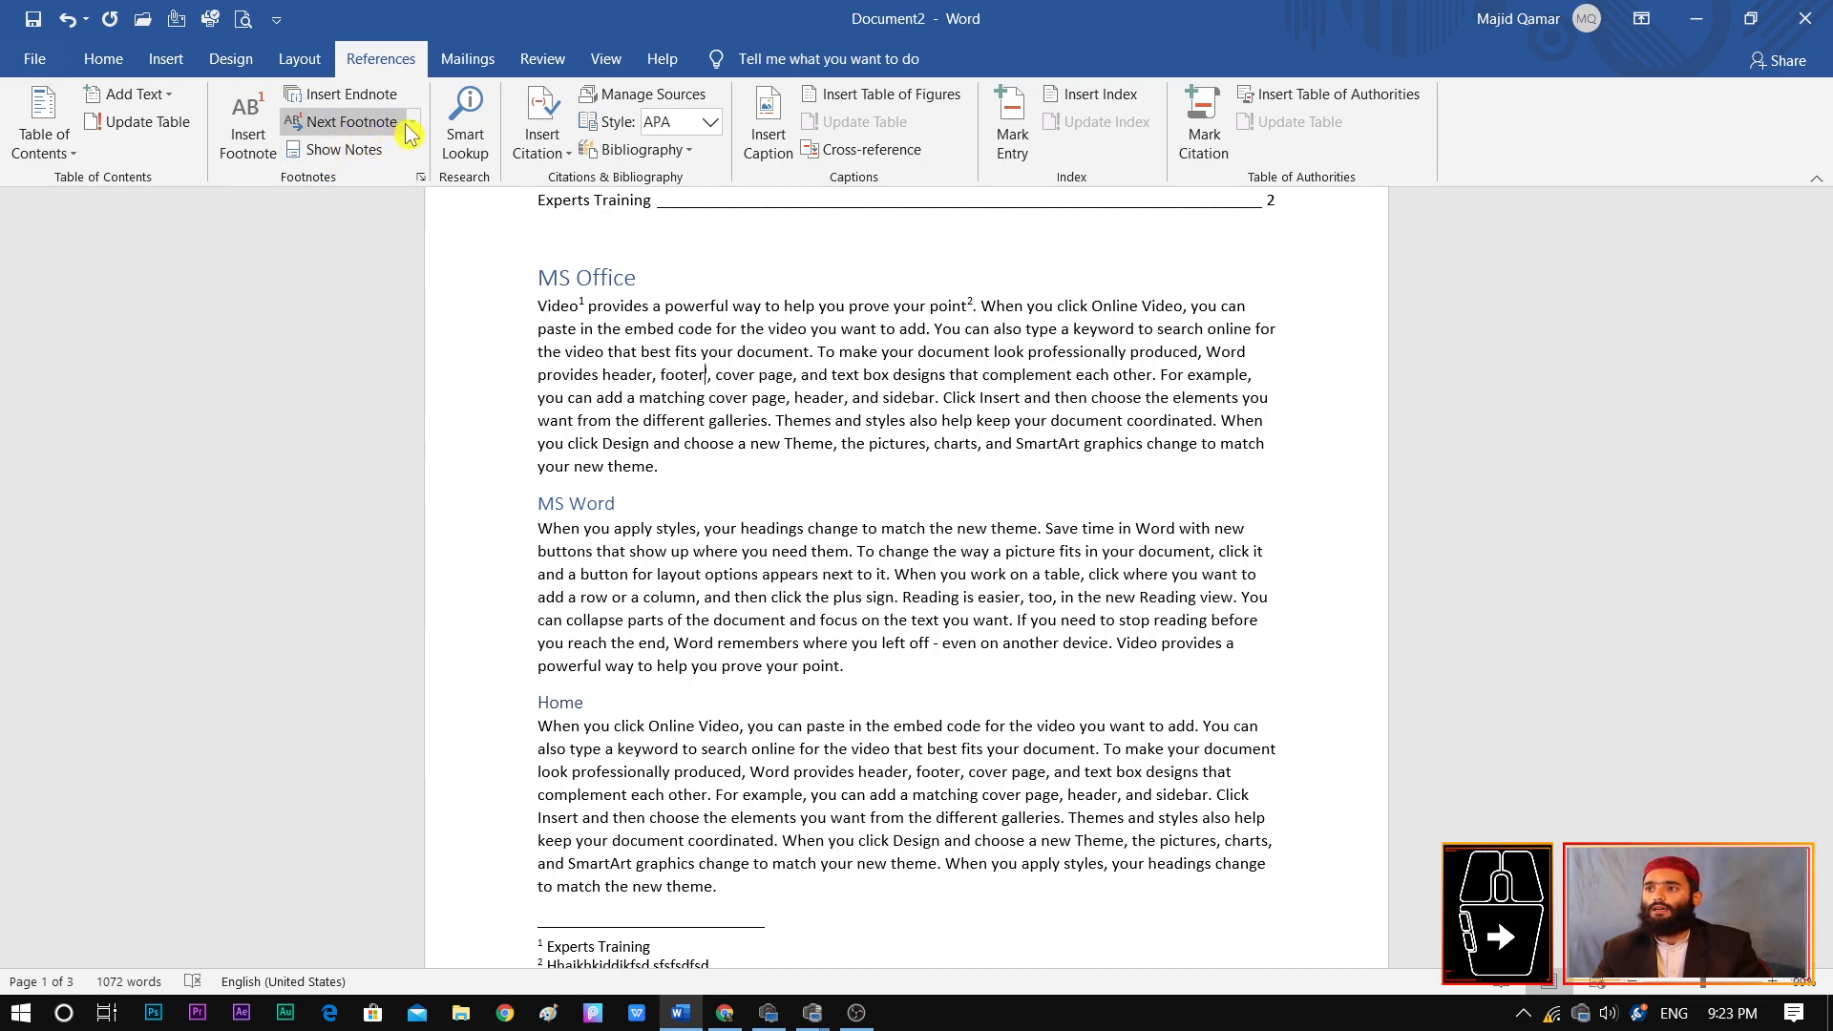
# Add an endnote to the word "them" in the MS Word paragraph, with the placeholder lines "jhfjksdfhjkdhfsdjhfsjkfhskd" and "gdfgdfgdfgdfgd"
pyautogui.moveTo(849, 551); pyautogui.dragTo(810, 551)
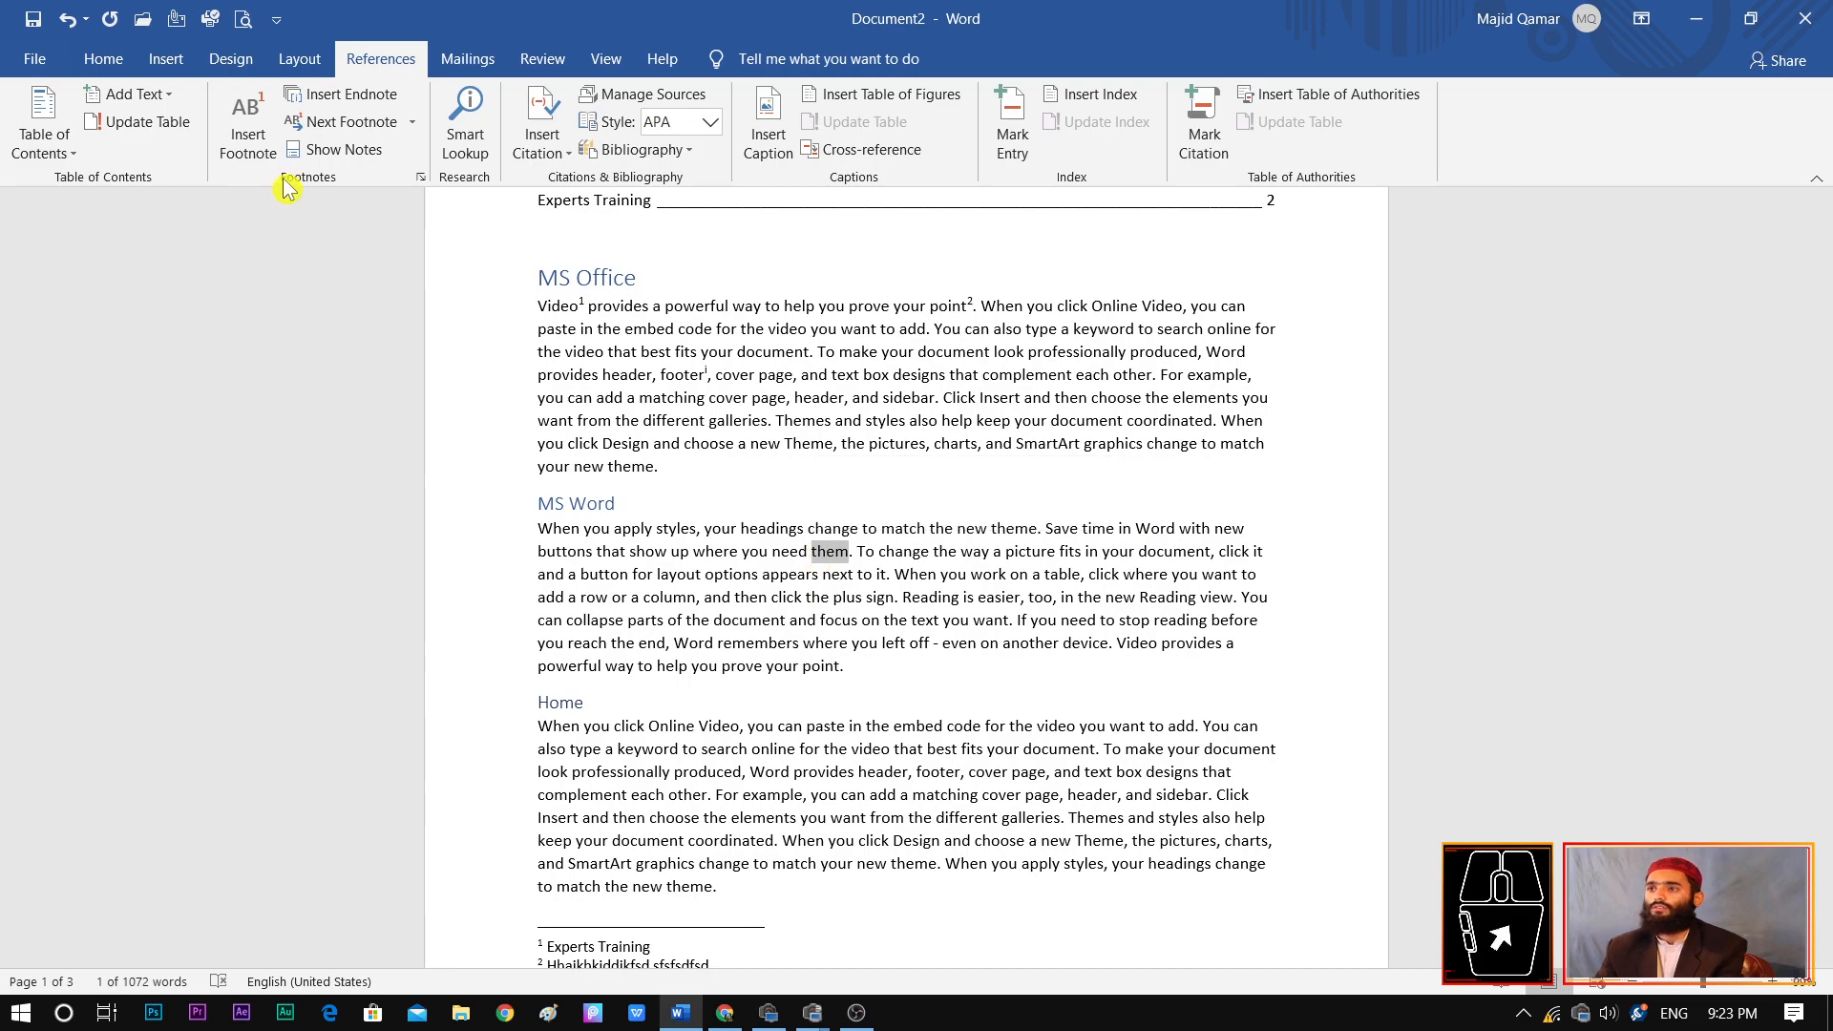
pyautogui.click(346, 96)
pyautogui.write('jhfjksdfhjkdhfsdjhfsjkfhskd')
pyautogui.press('Return')
pyautogui.write('gdfgdfgdfgd')
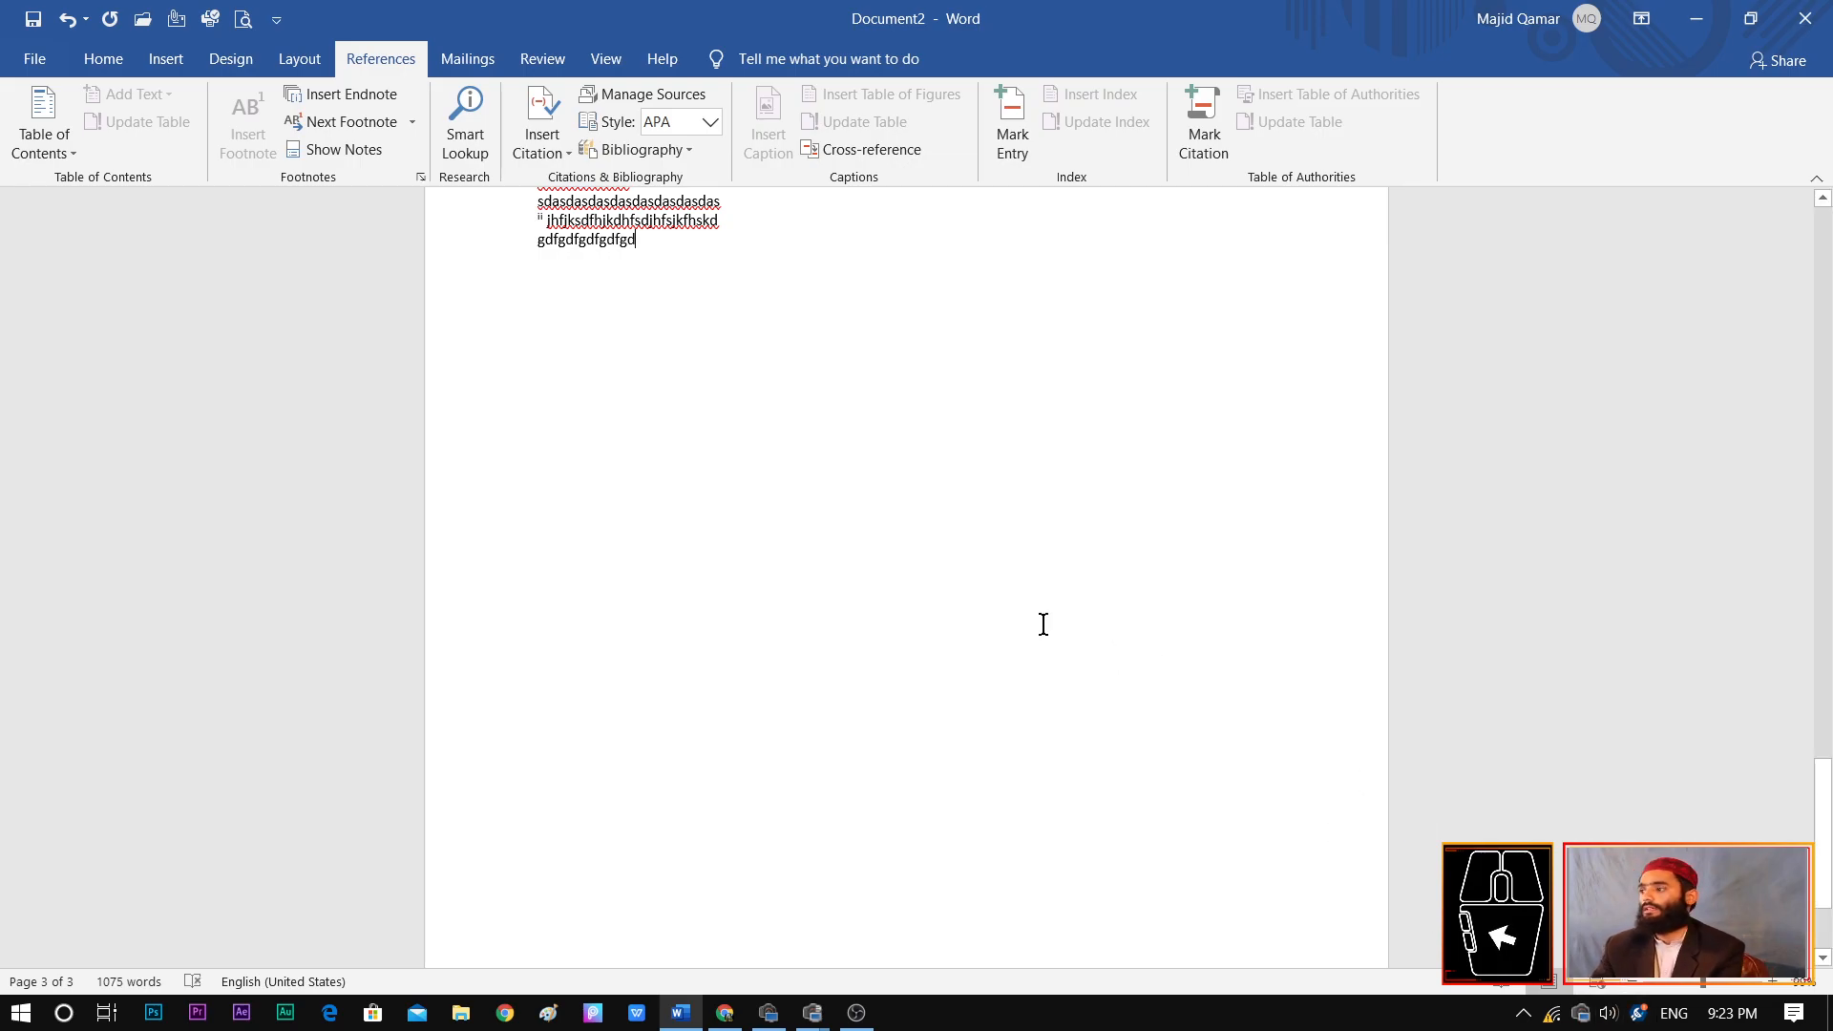
# Place the cursor before "produced" in the Ms Power Point paragraph and try to go to the next footnote and next endnote
pyautogui.moveTo(1822, 791); pyautogui.dragTo(1822, 548)
pyautogui.click(750, 271)
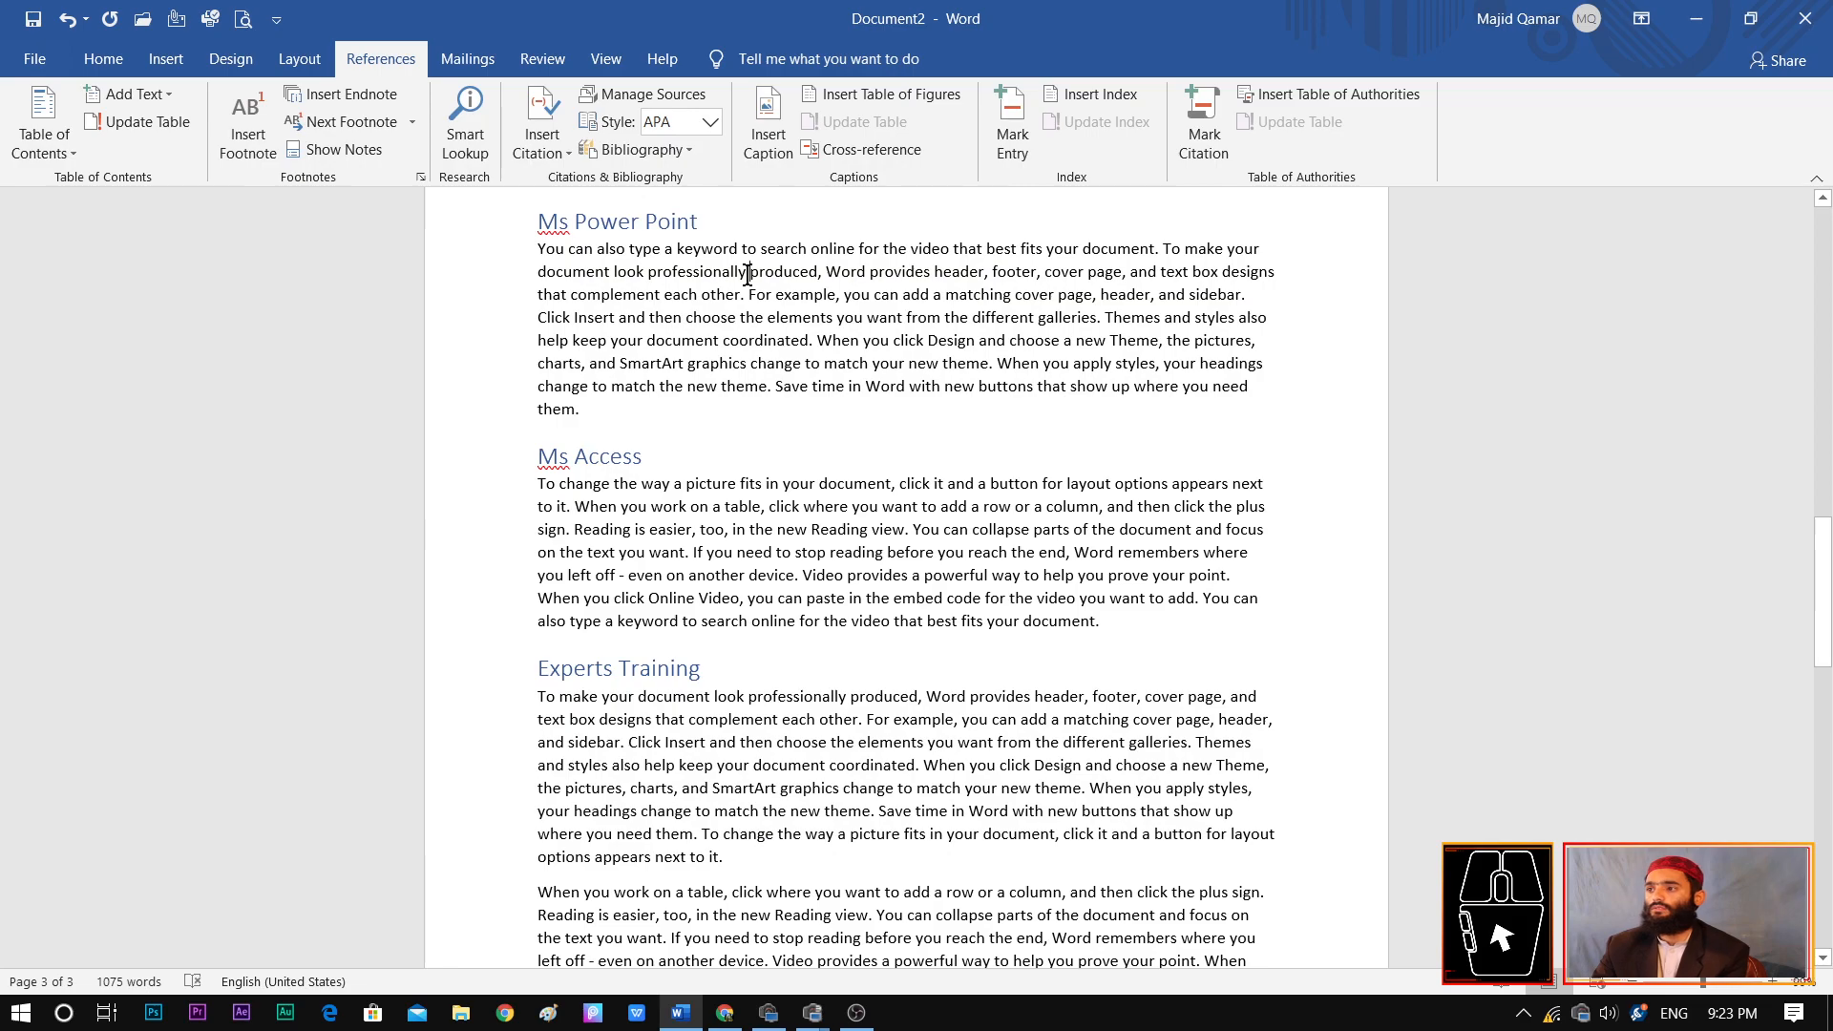
pyautogui.keyDown('ctrl'); pyautogui.scroll(8, 1057, 628); pyautogui.keyUp('ctrl')
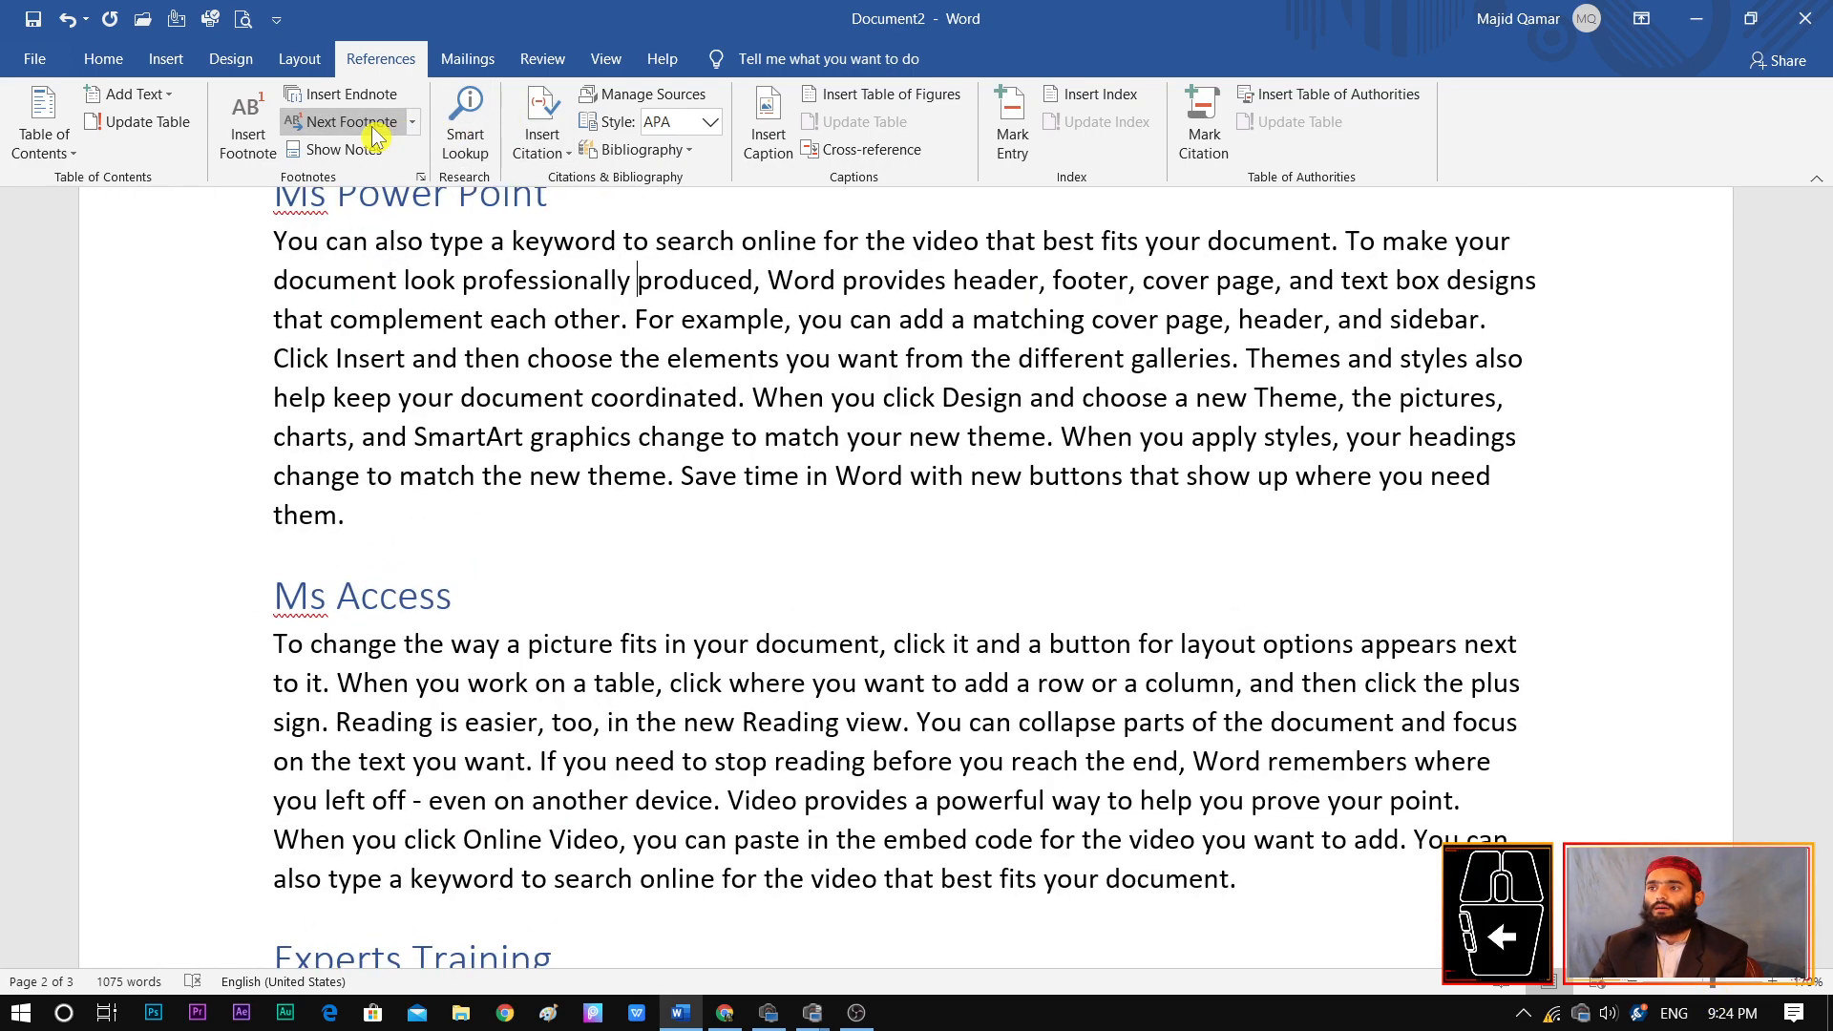
pyautogui.click(412, 124)
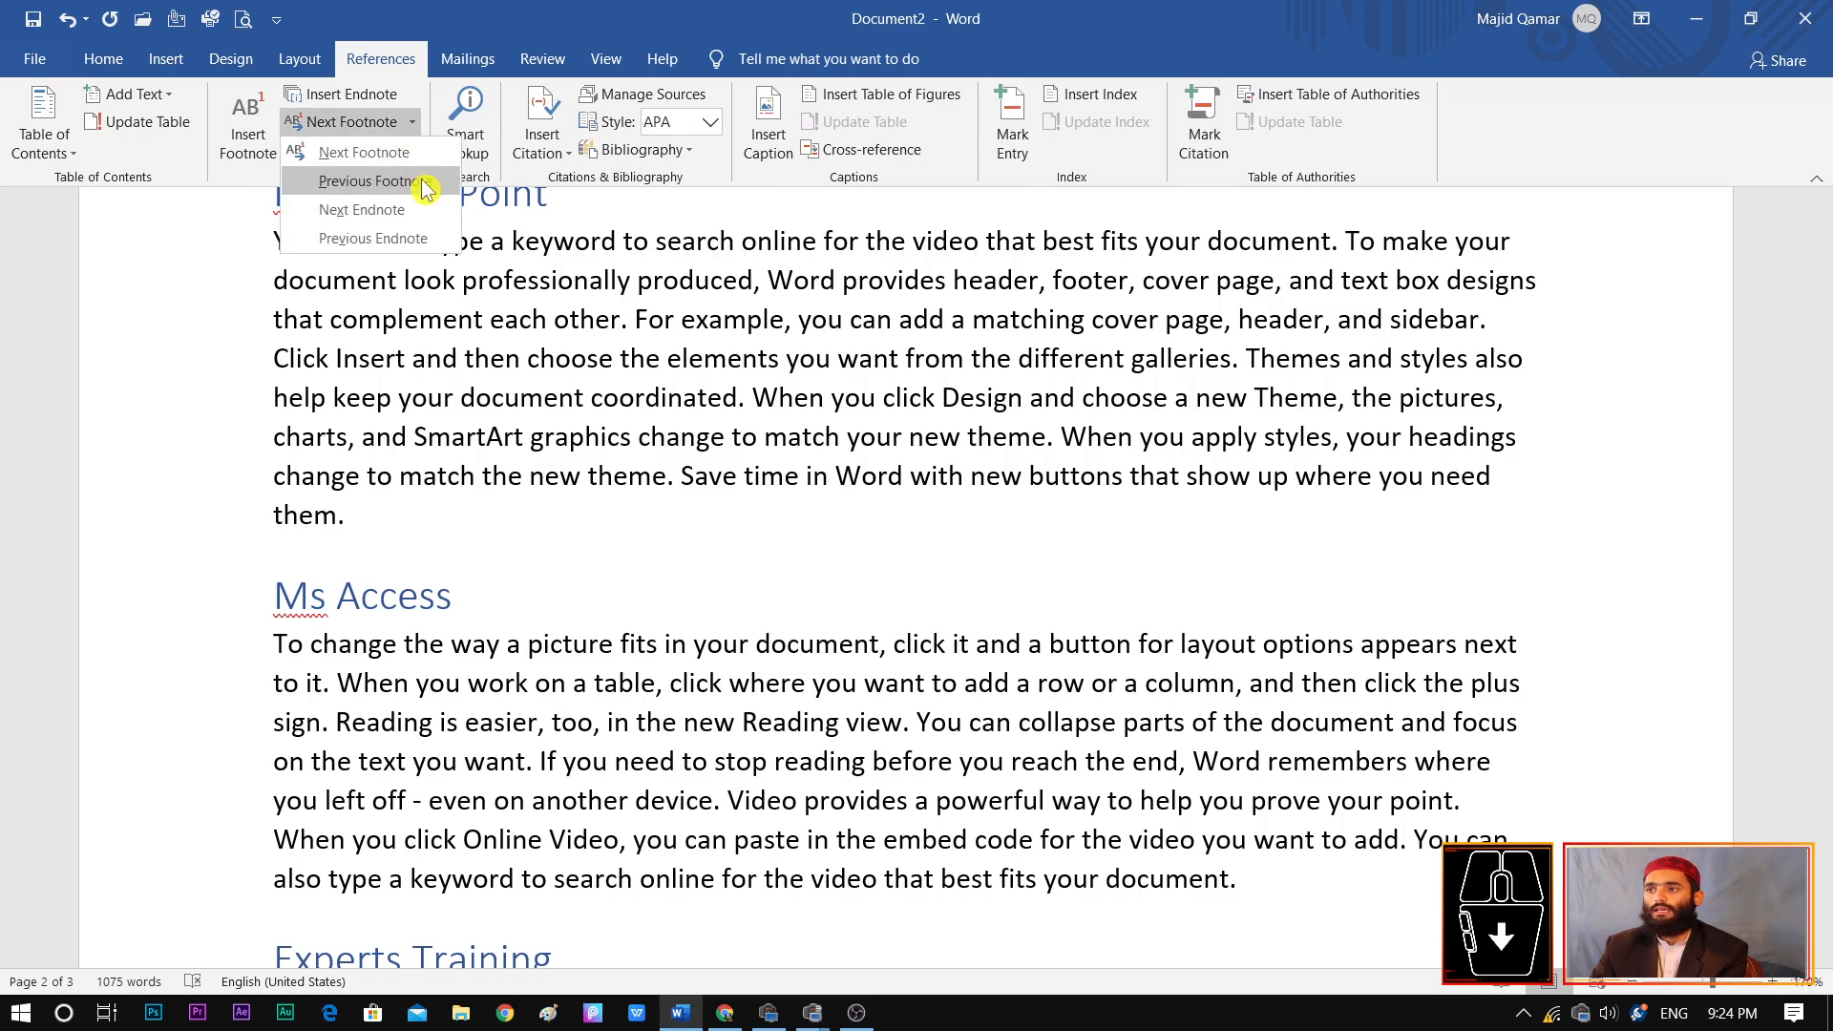
pyautogui.click(405, 155)
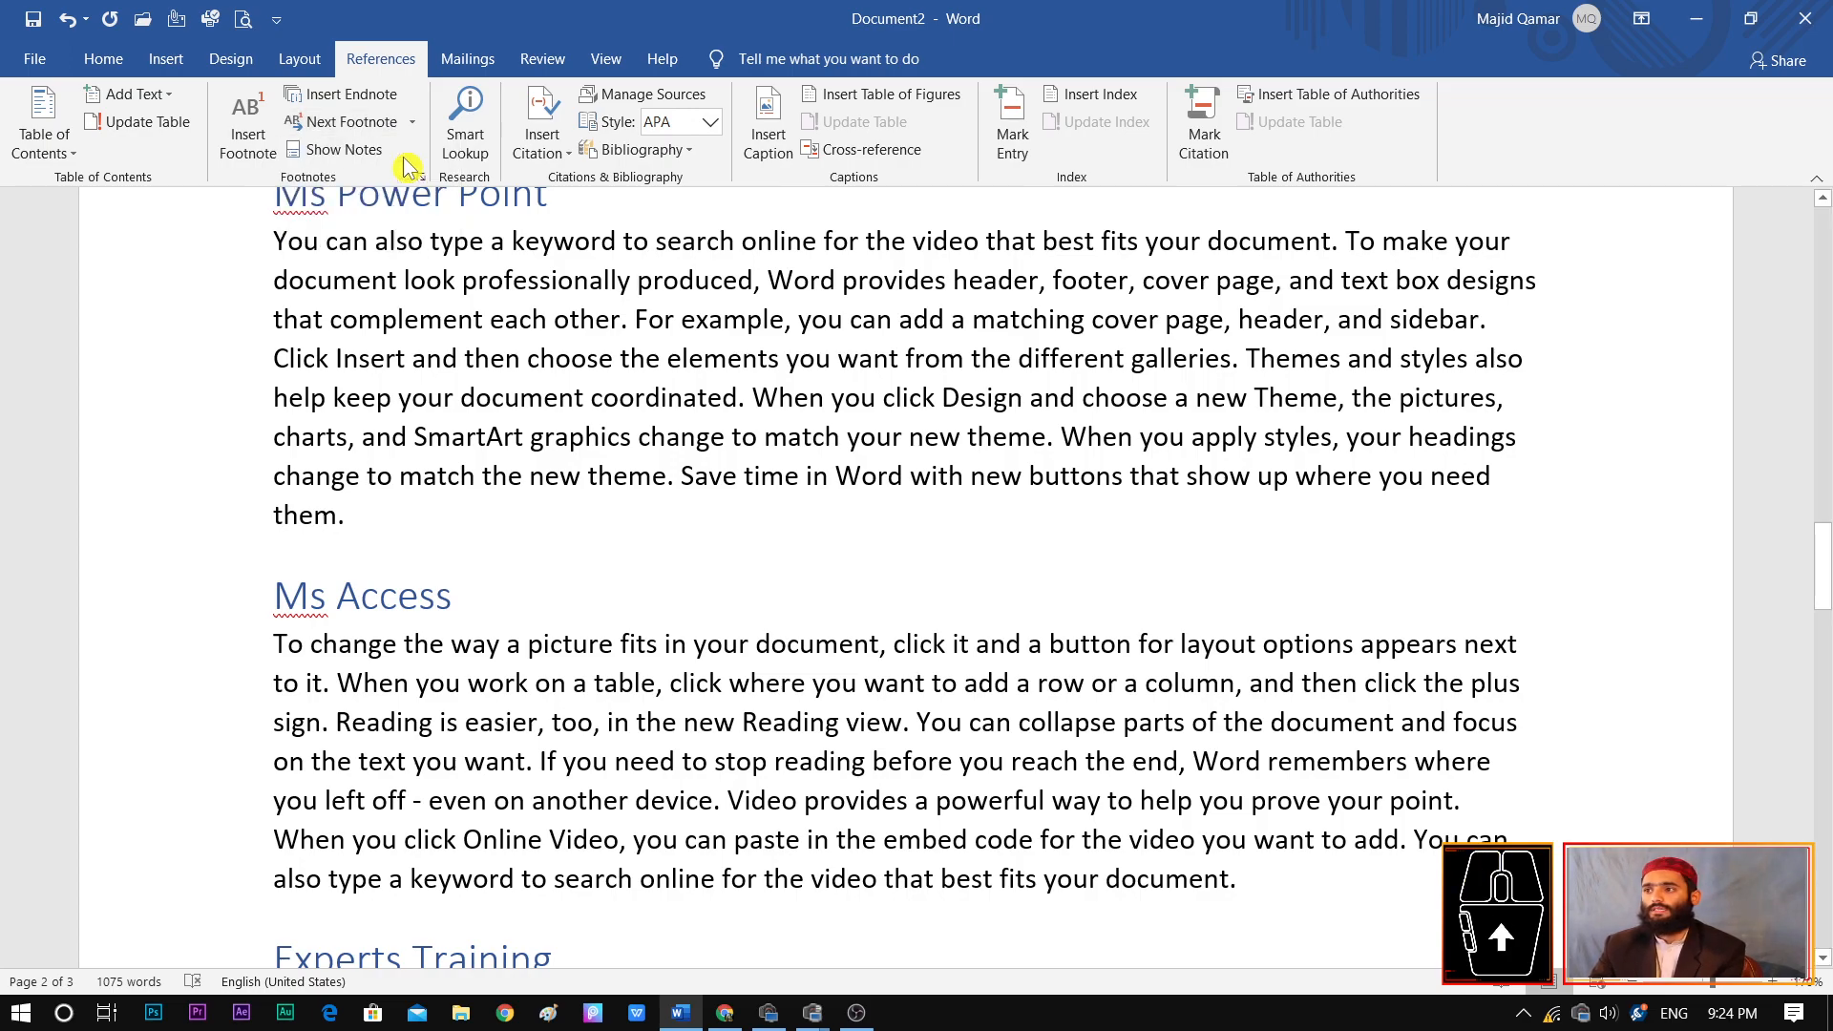
pyautogui.click(411, 123)
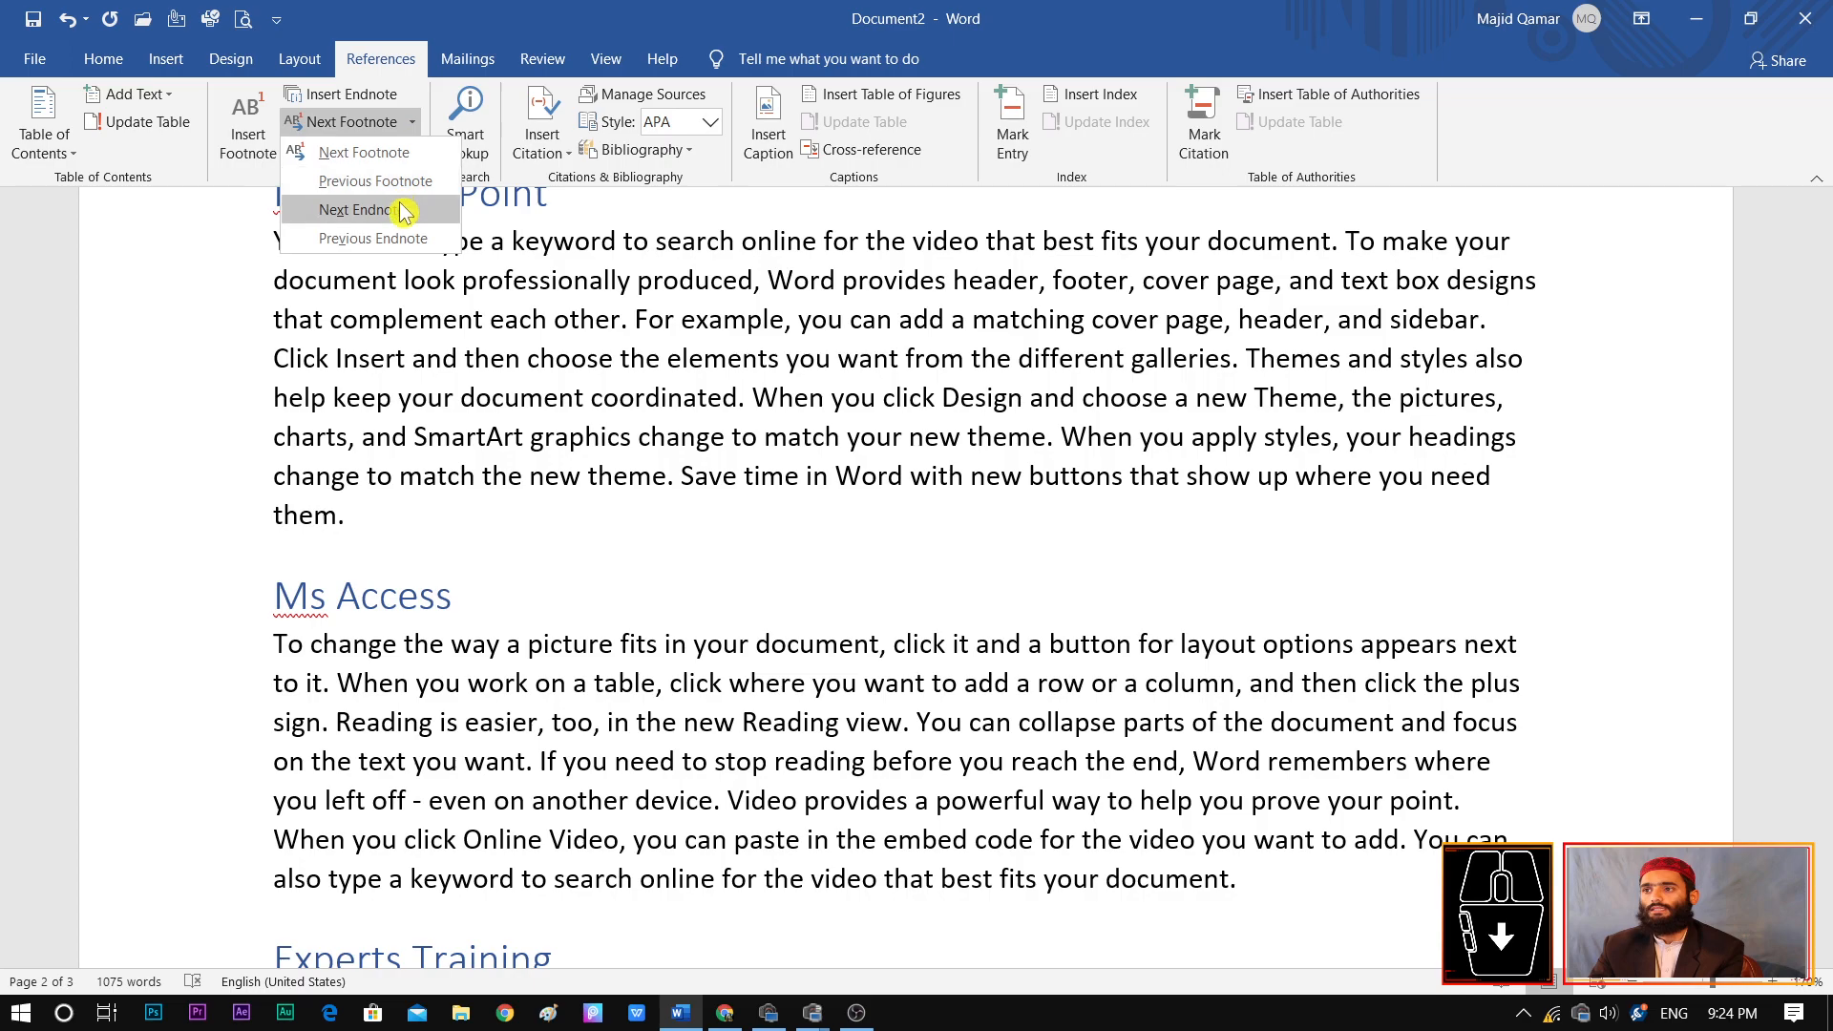
pyautogui.click(410, 210)
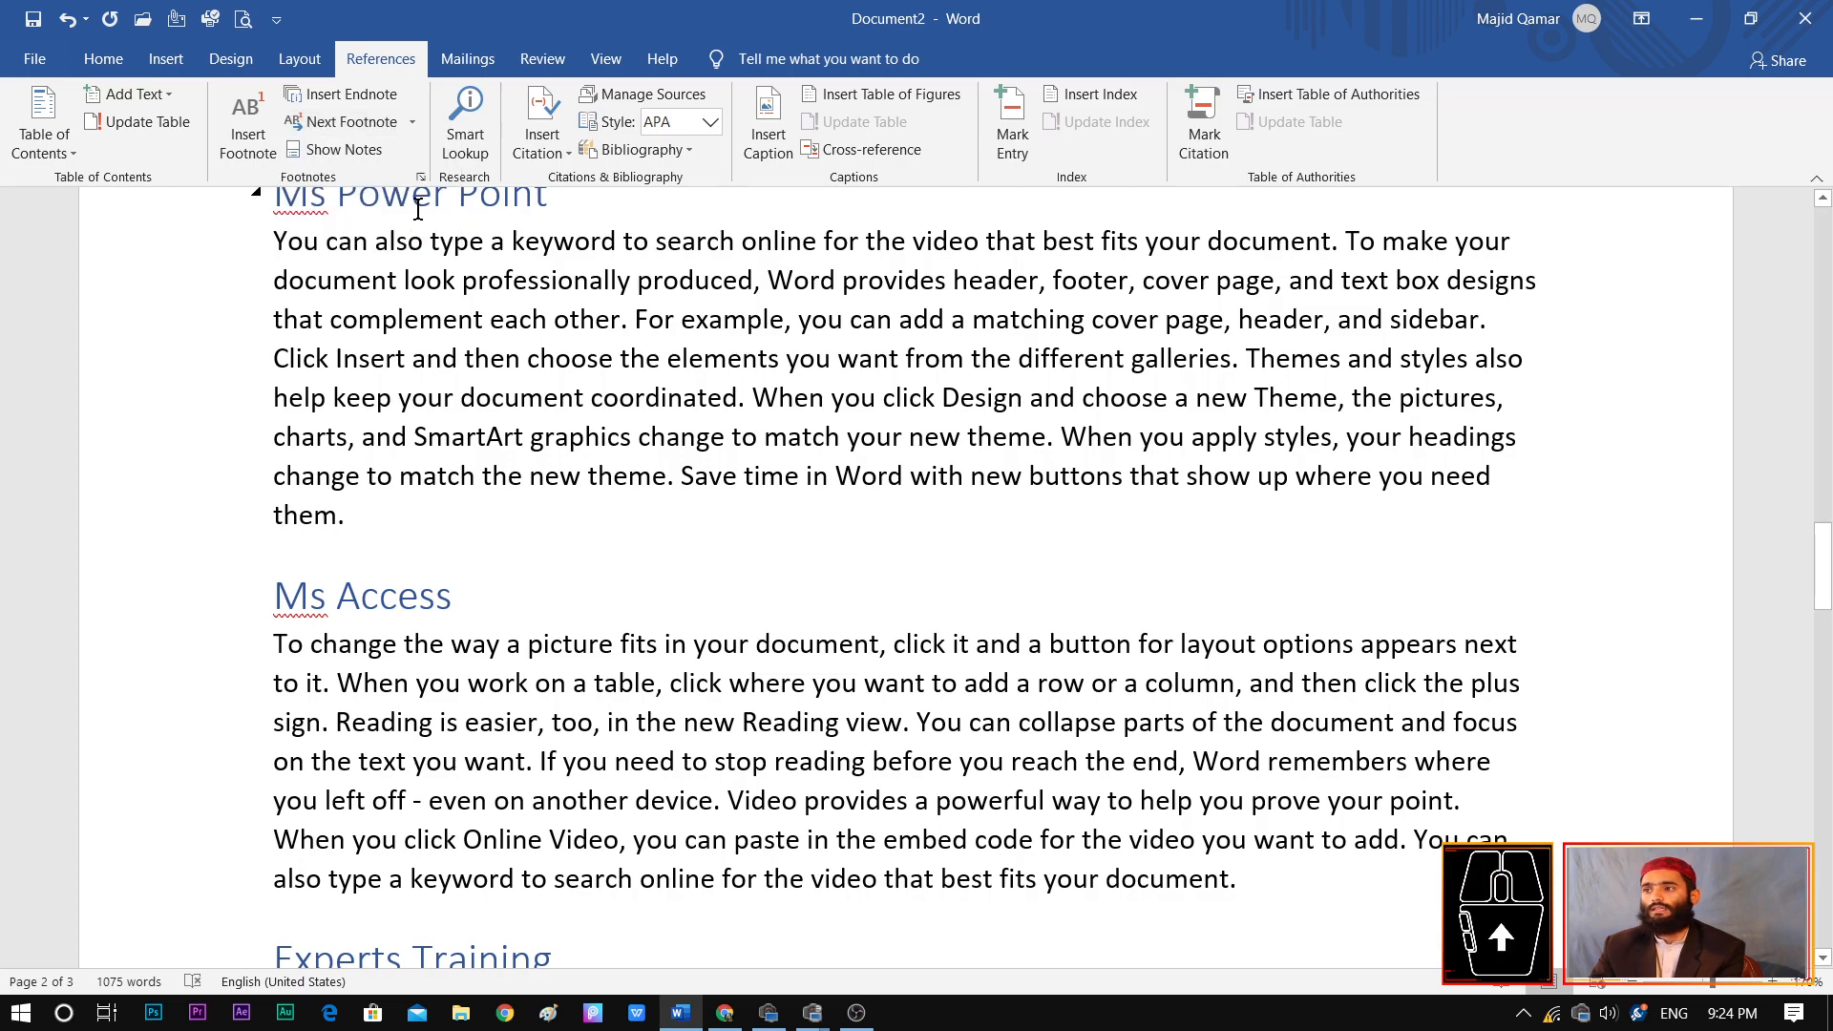
# Go to the previous footnote from the Ms Power Point paragraph
pyautogui.click(412, 122)
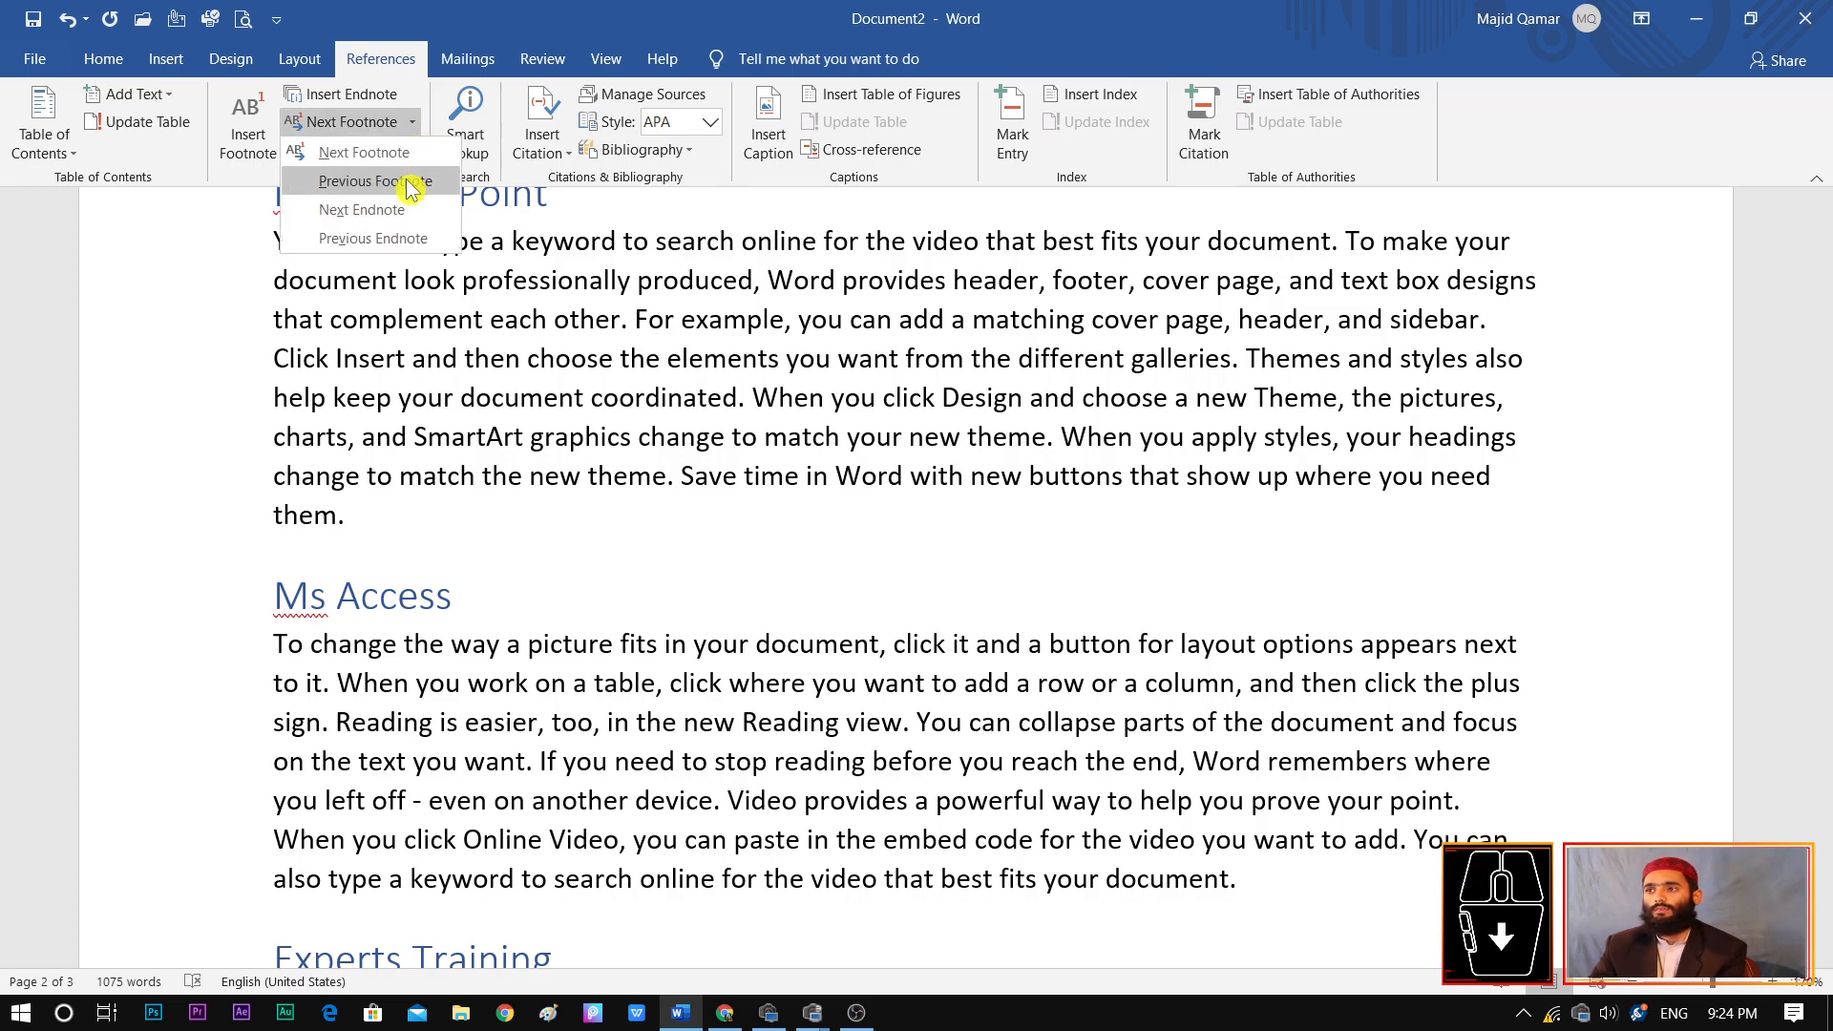
pyautogui.click(410, 182)
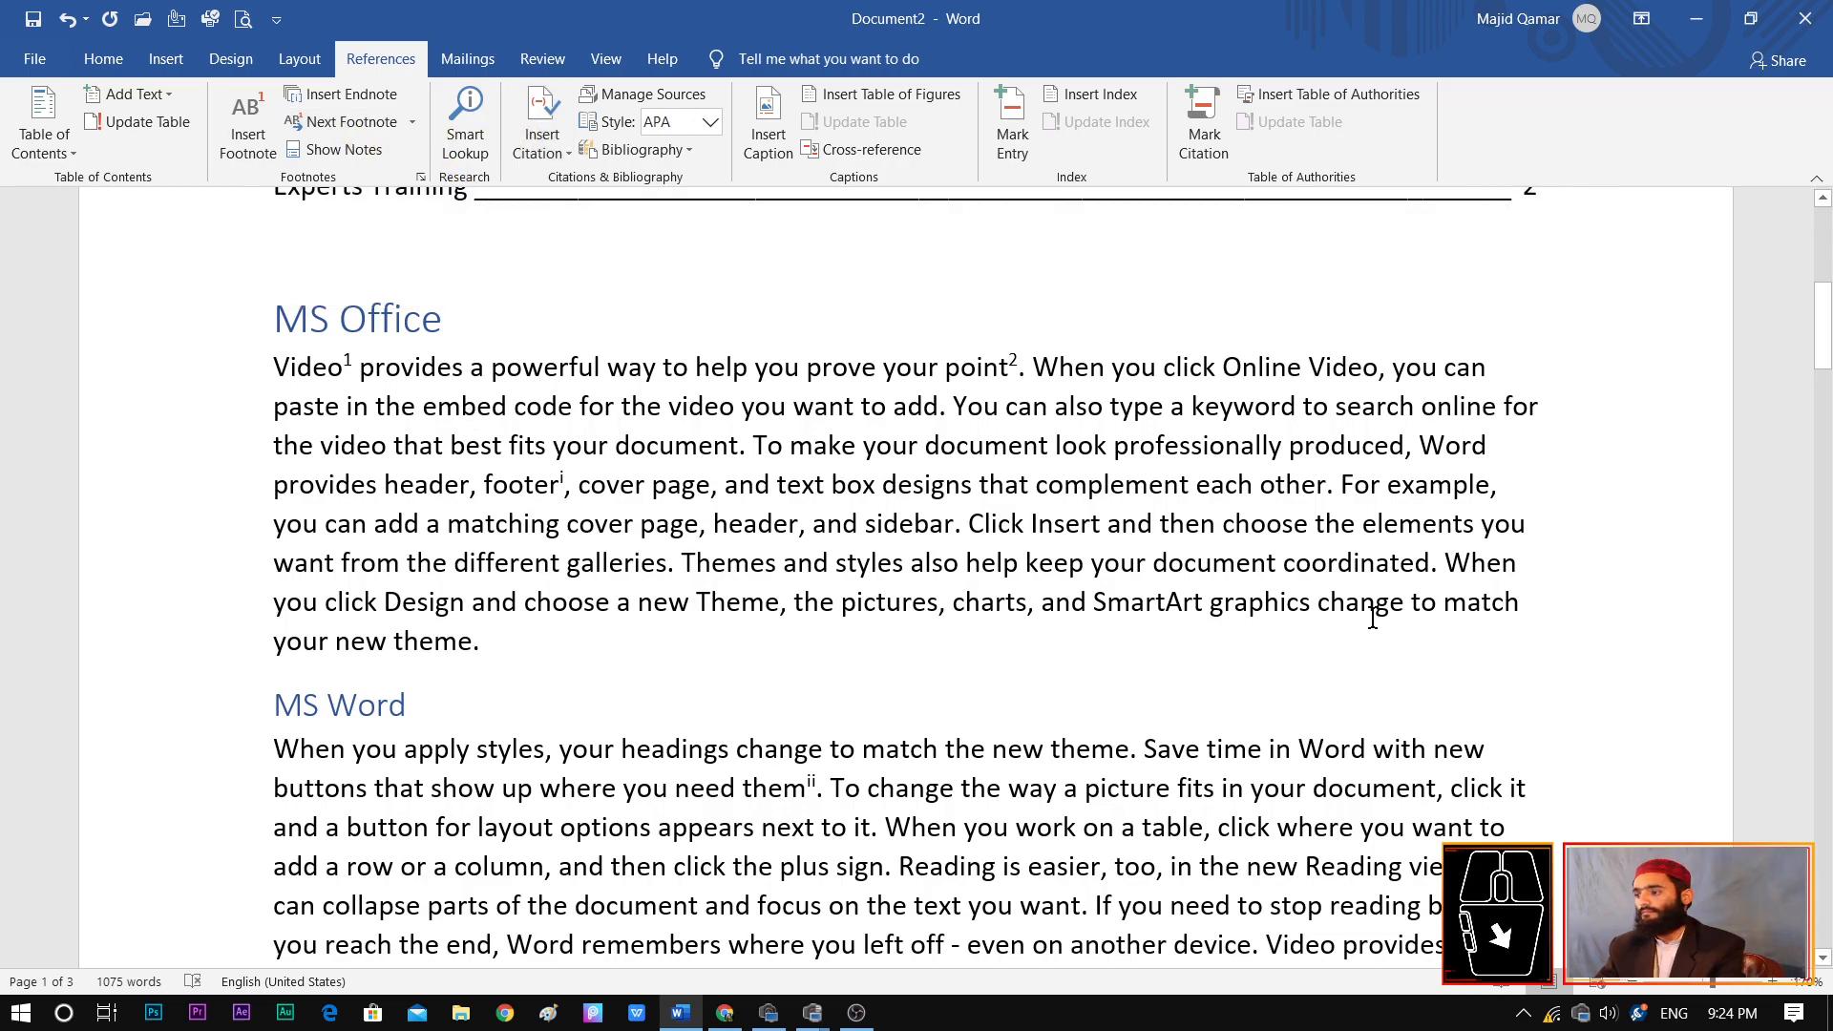
pyautogui.click(1724, 988)
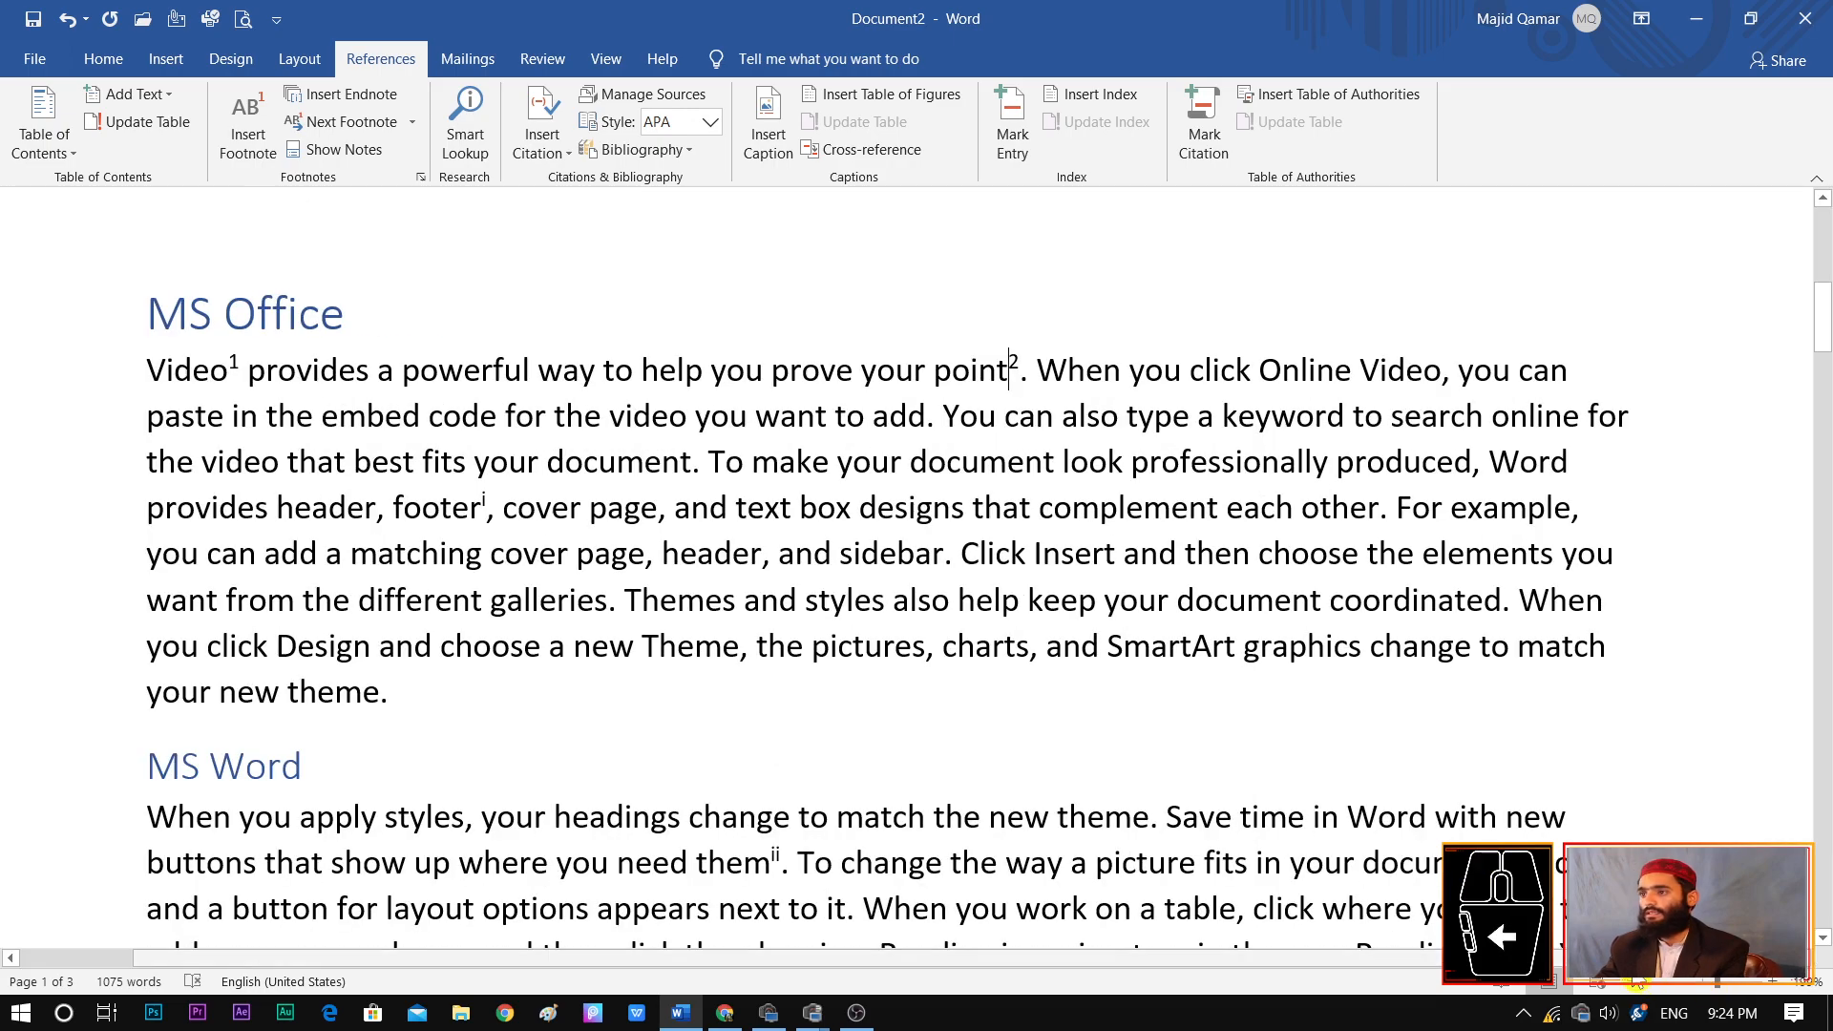
pyautogui.click(1703, 992)
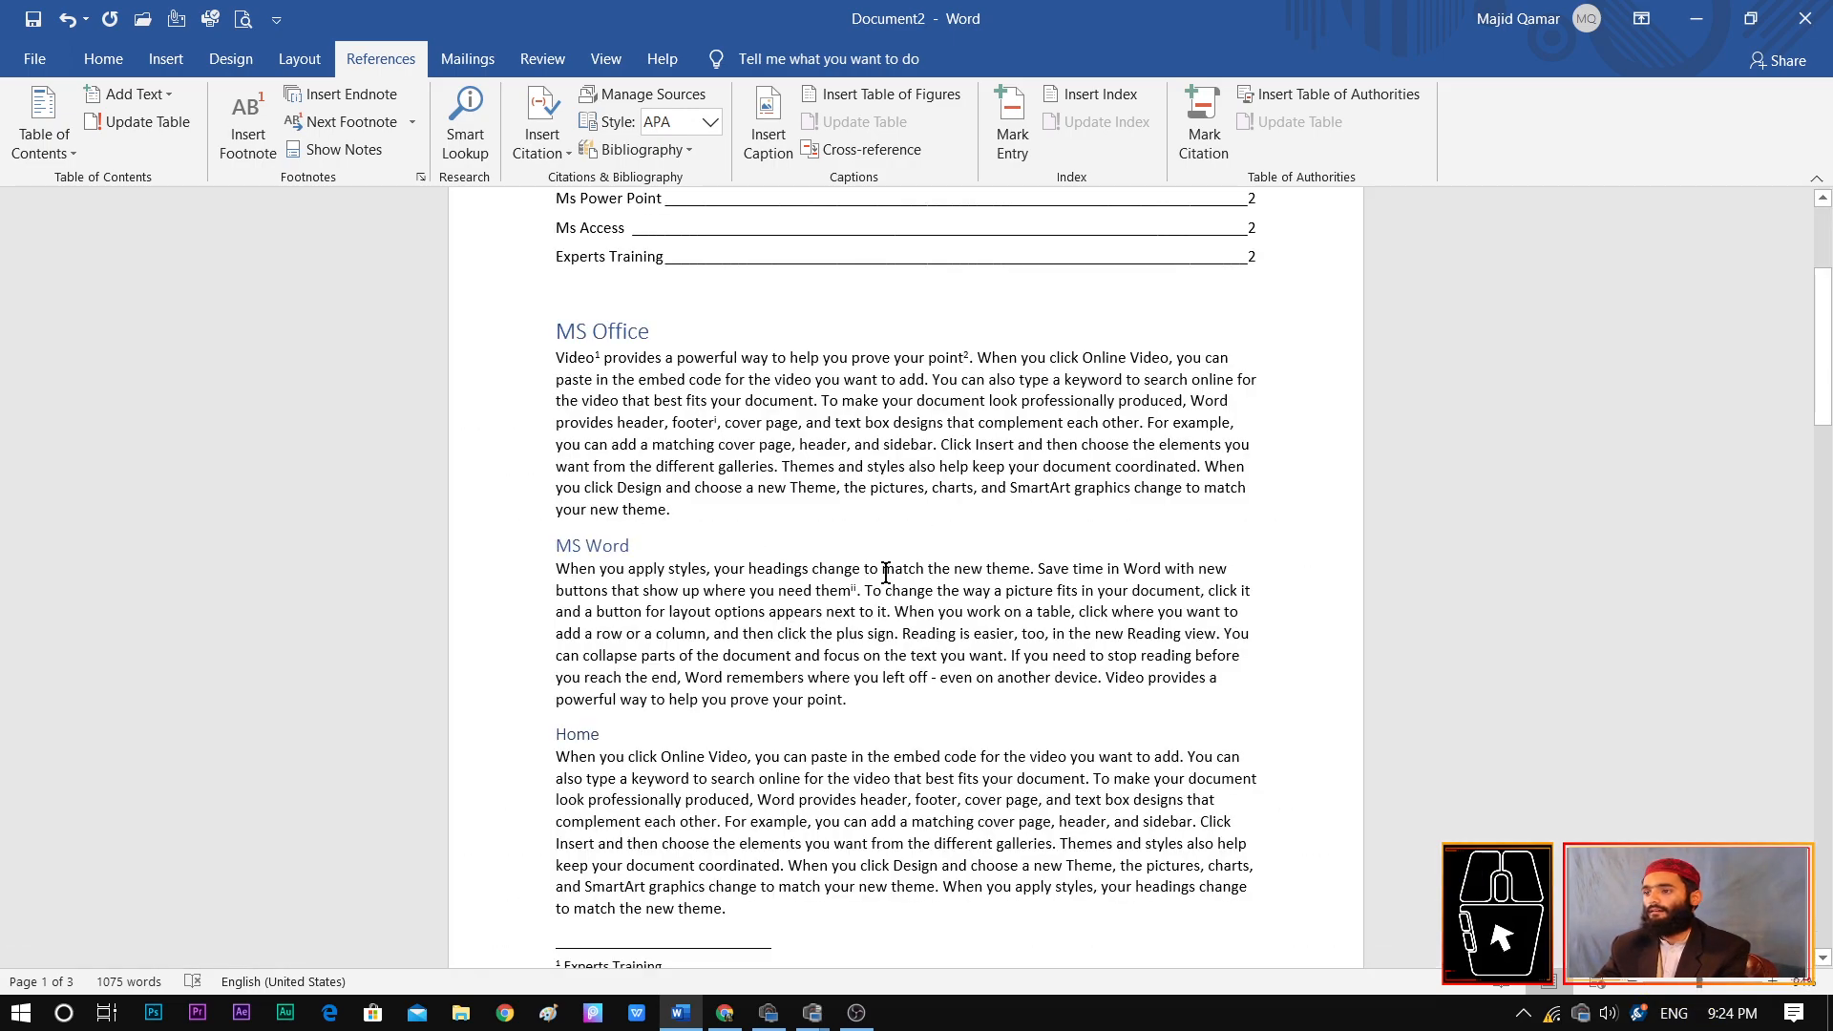
# Show the document's notes with the footnote area chosen, and examine the footnotes at the end of the first page
pyautogui.click(353, 163)
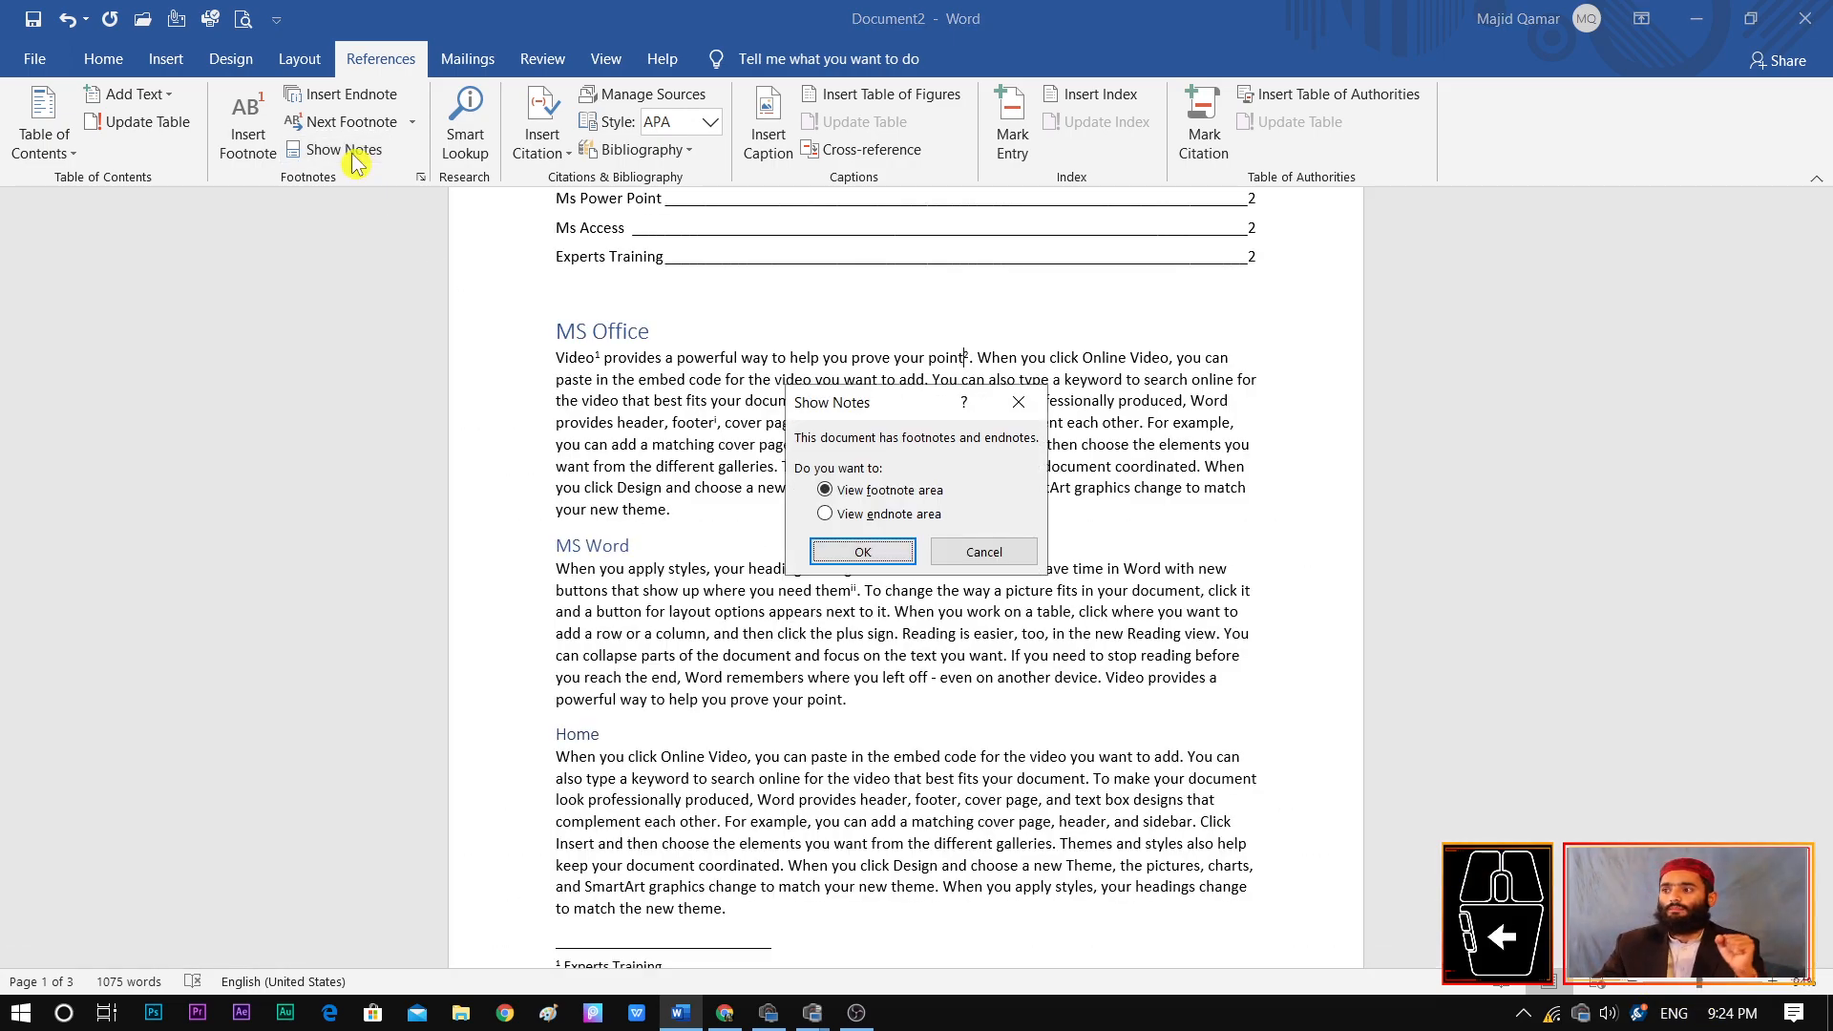
pyautogui.click(863, 553)
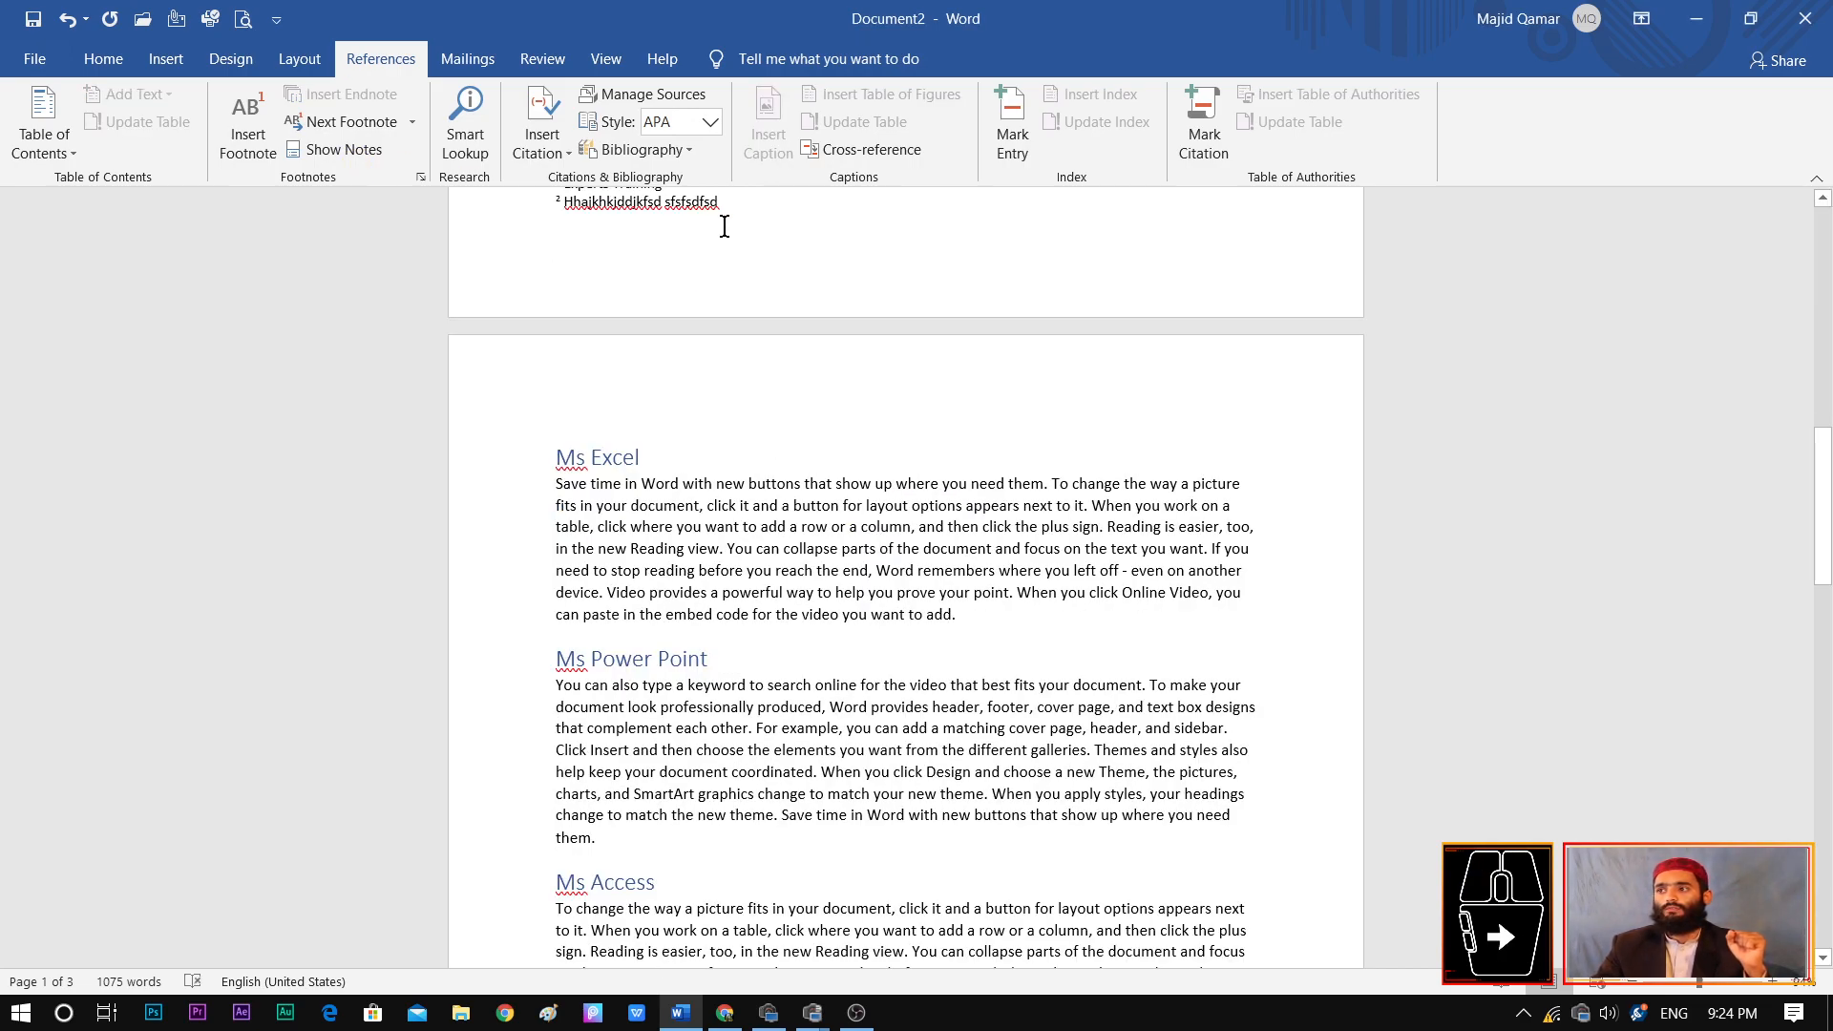
pyautogui.moveTo(1823, 506); pyautogui.dragTo(1823, 446)
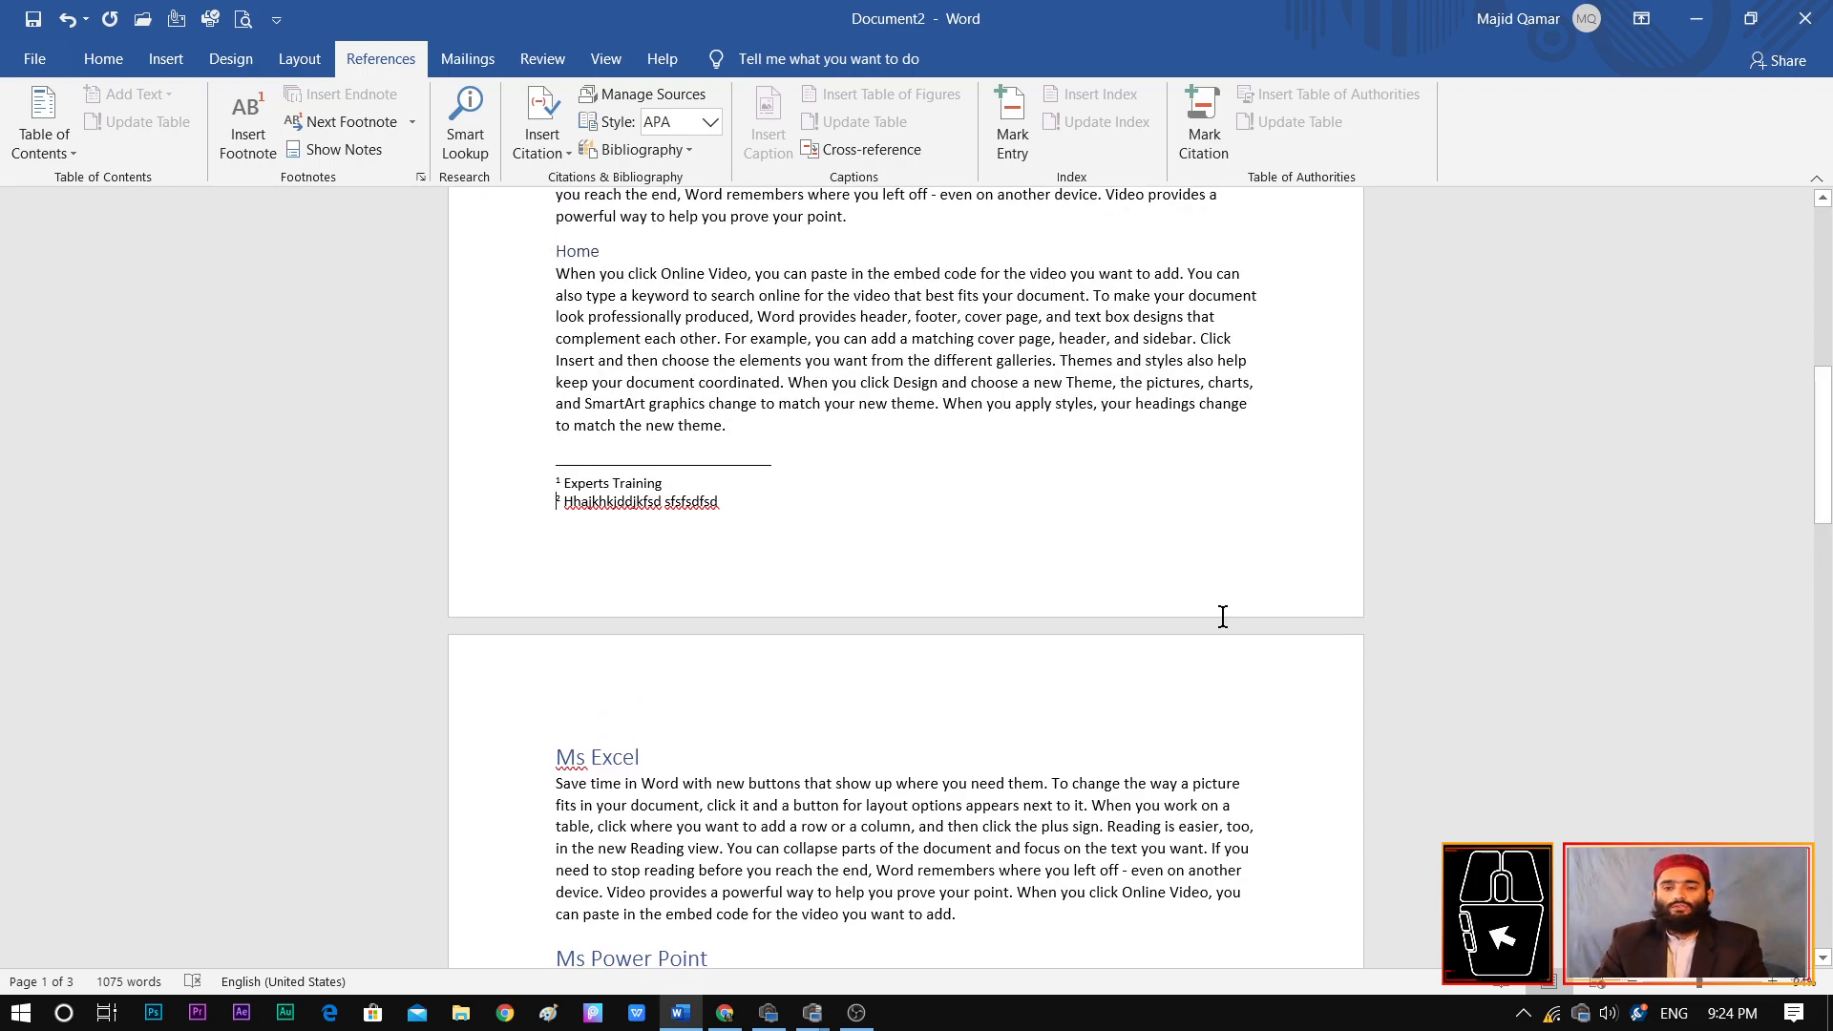